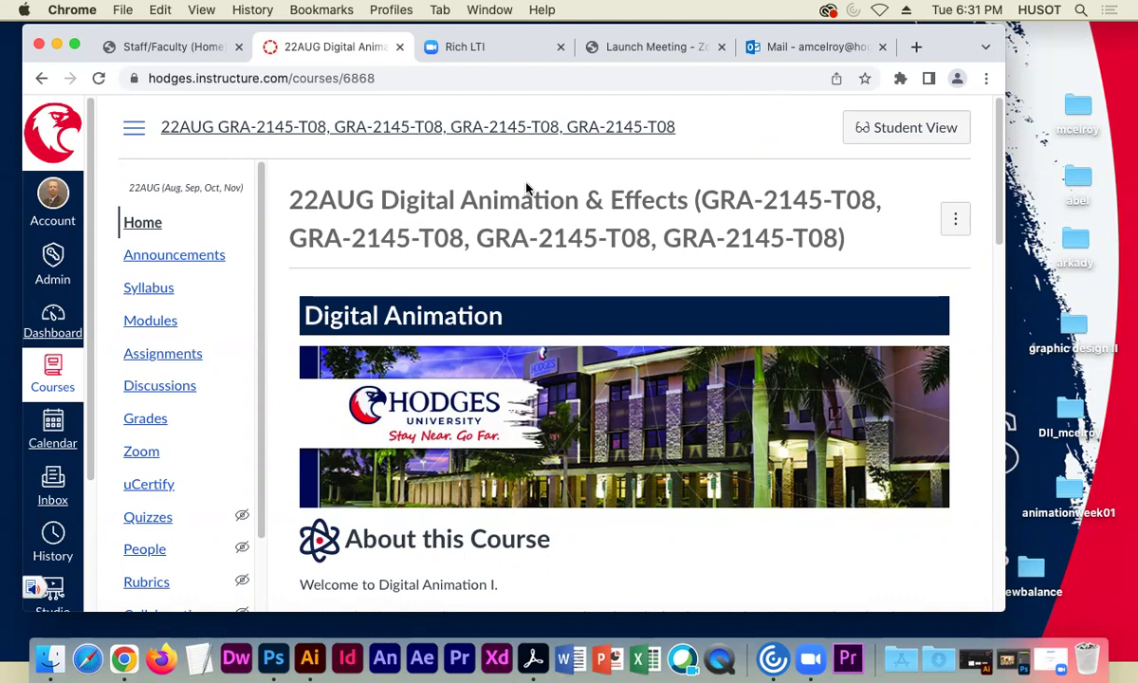
Step: Open the Lecture02_studentfiles announcement in the course and download its attachment animate_lecture02-1.zip
left_click(213, 254)
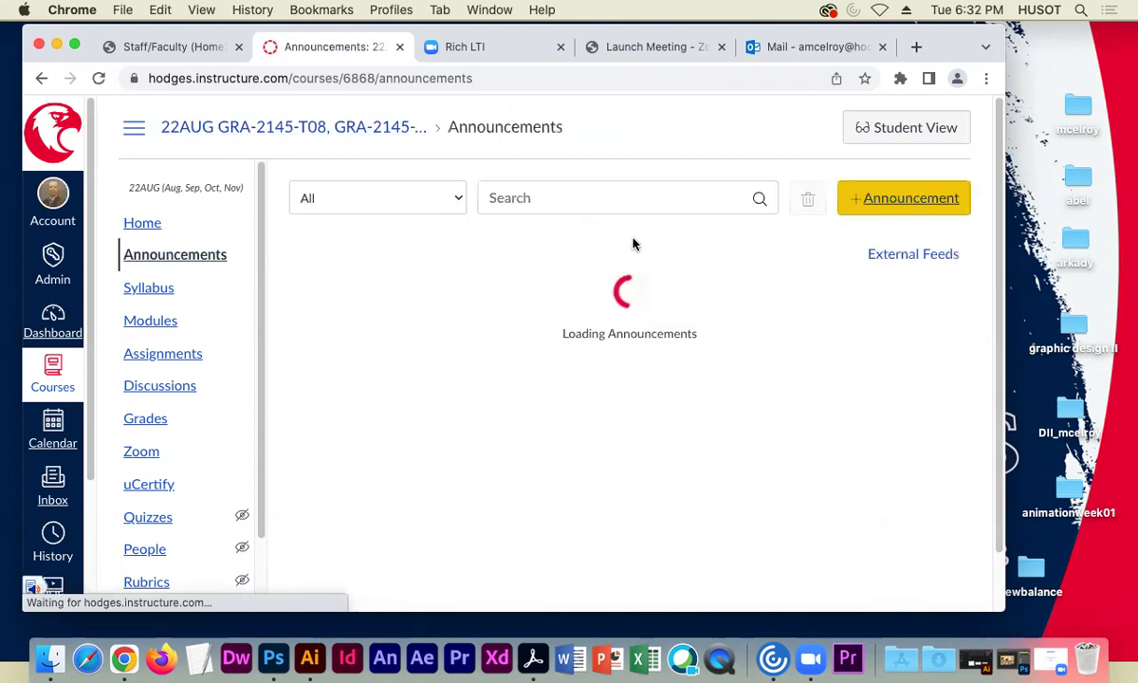
scroll(628, 280, "down", 1)
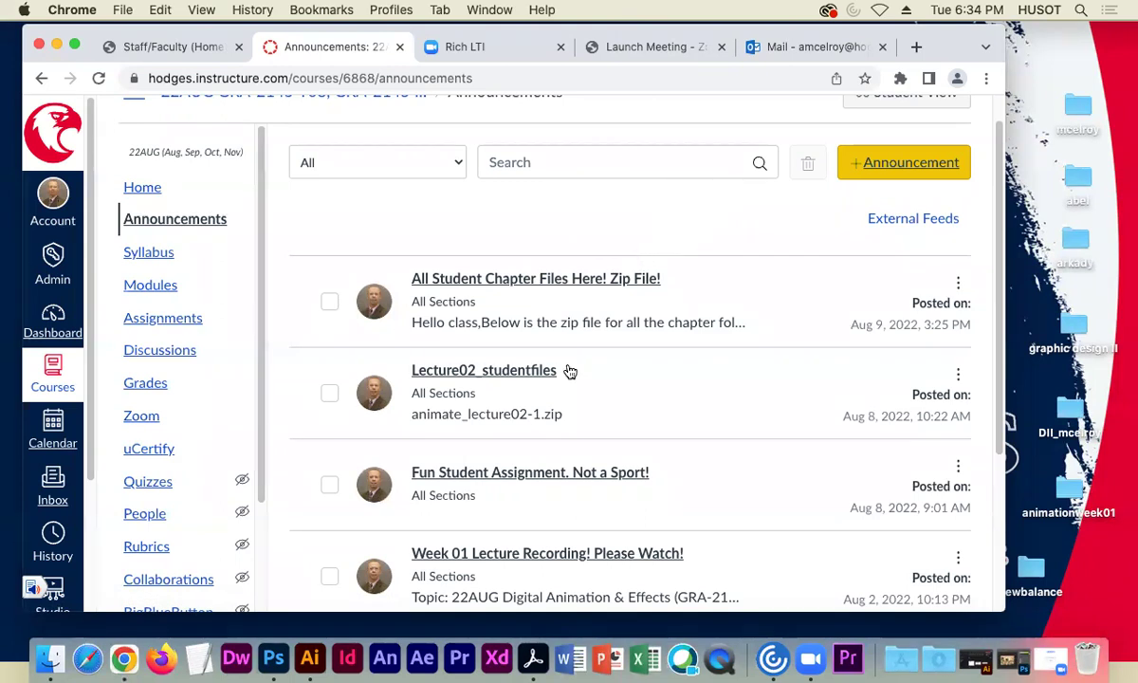
left_click(529, 371)
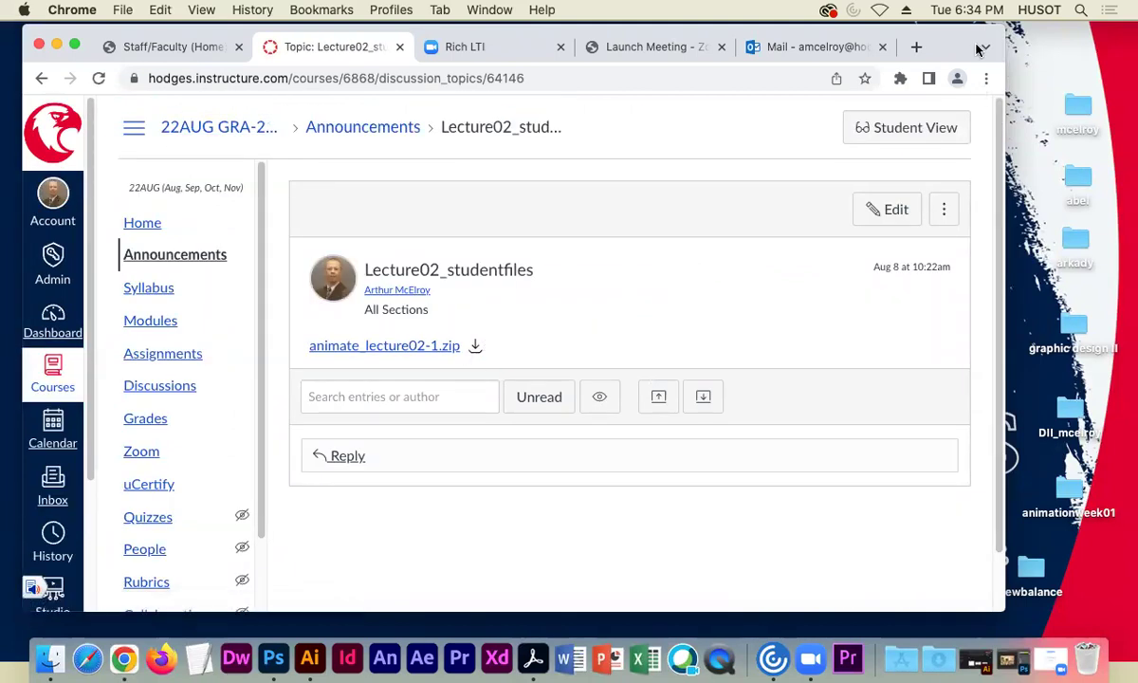
left_click_drag(948, 39, 877, 38)
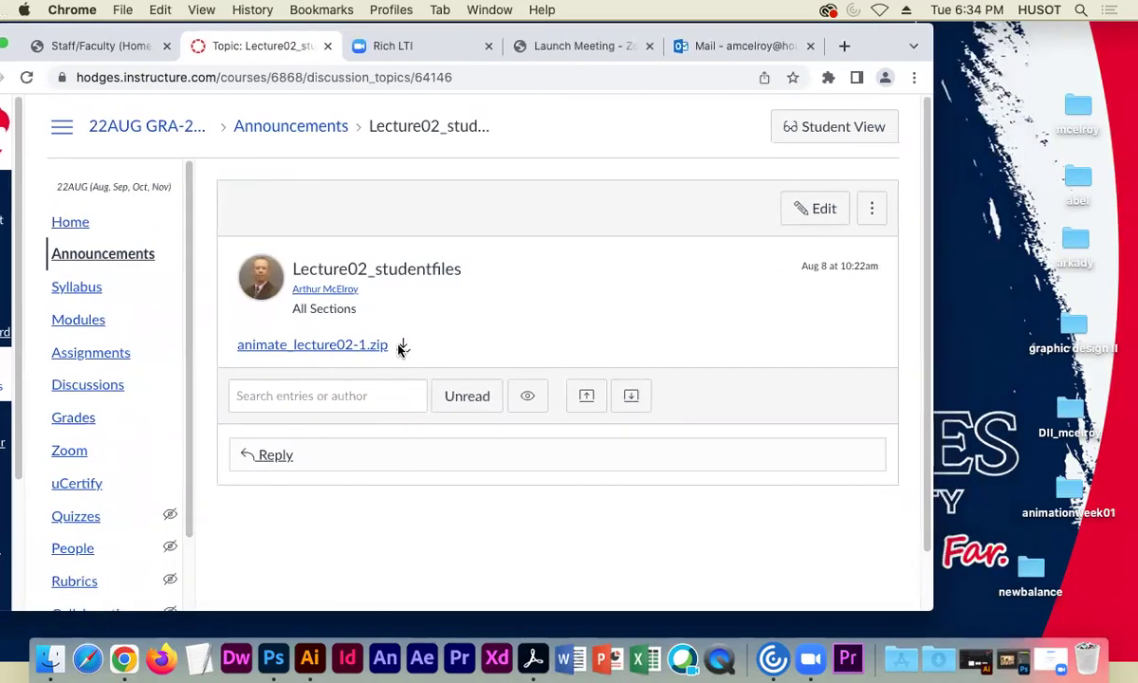
left_click(403, 346)
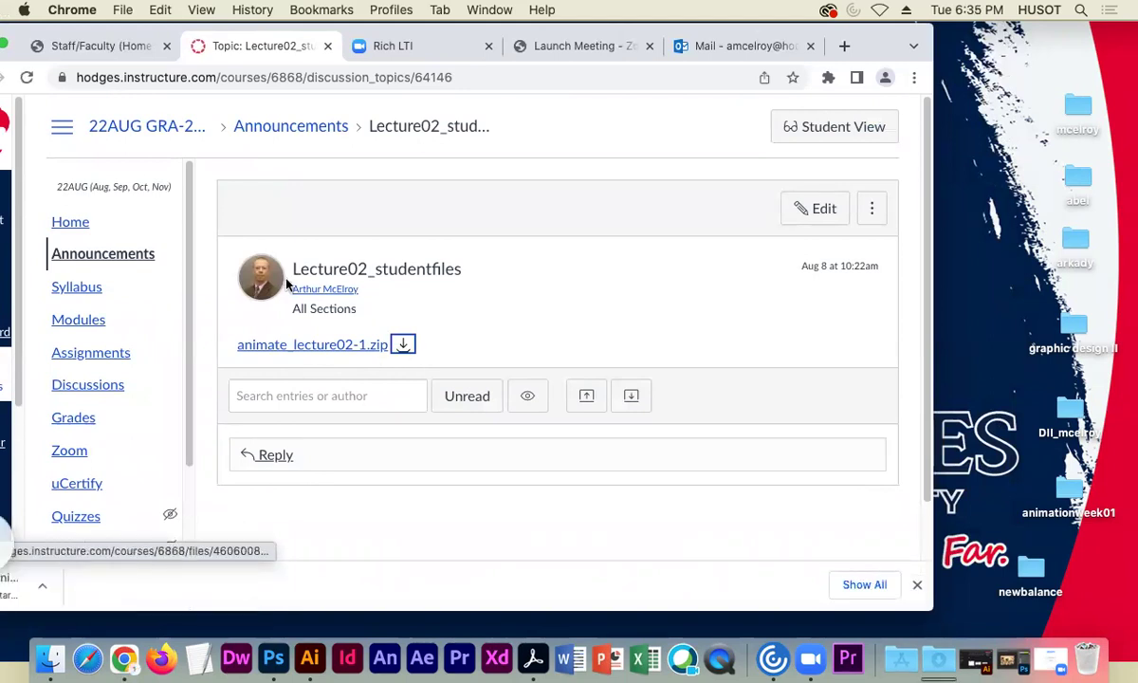
Step: Copy the downloaded animate_lecture02-1.zip from the browser to an open area of the desktop
left_click_drag(66, 31, 112, 31)
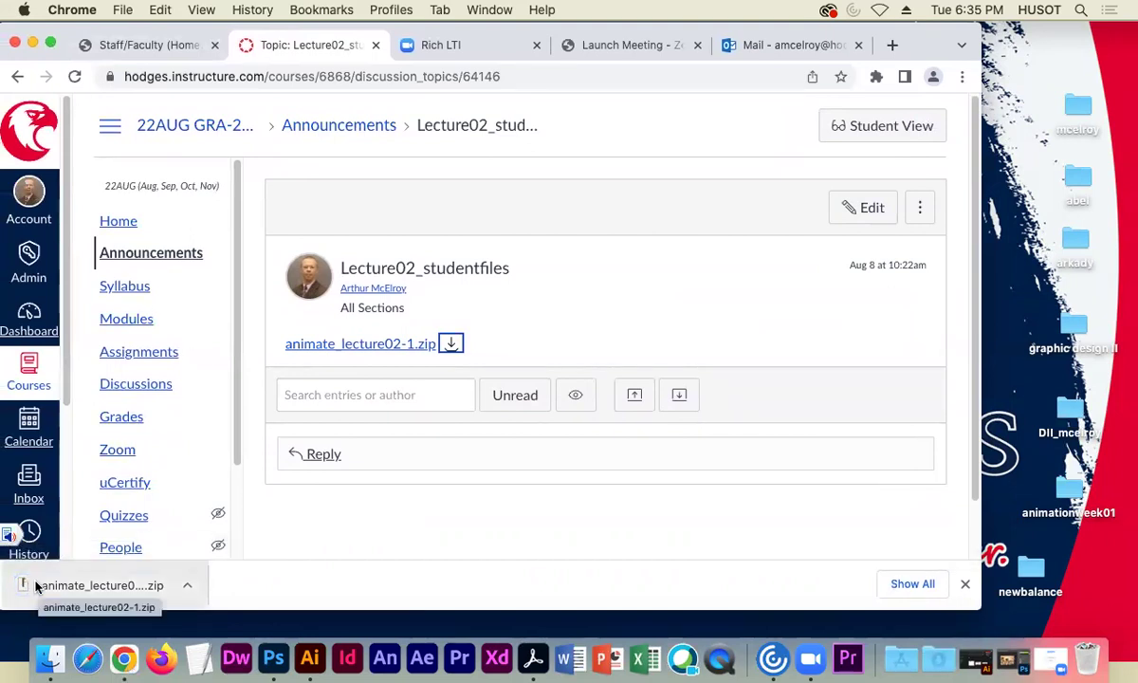
left_click_drag(27, 583, 1001, 269)
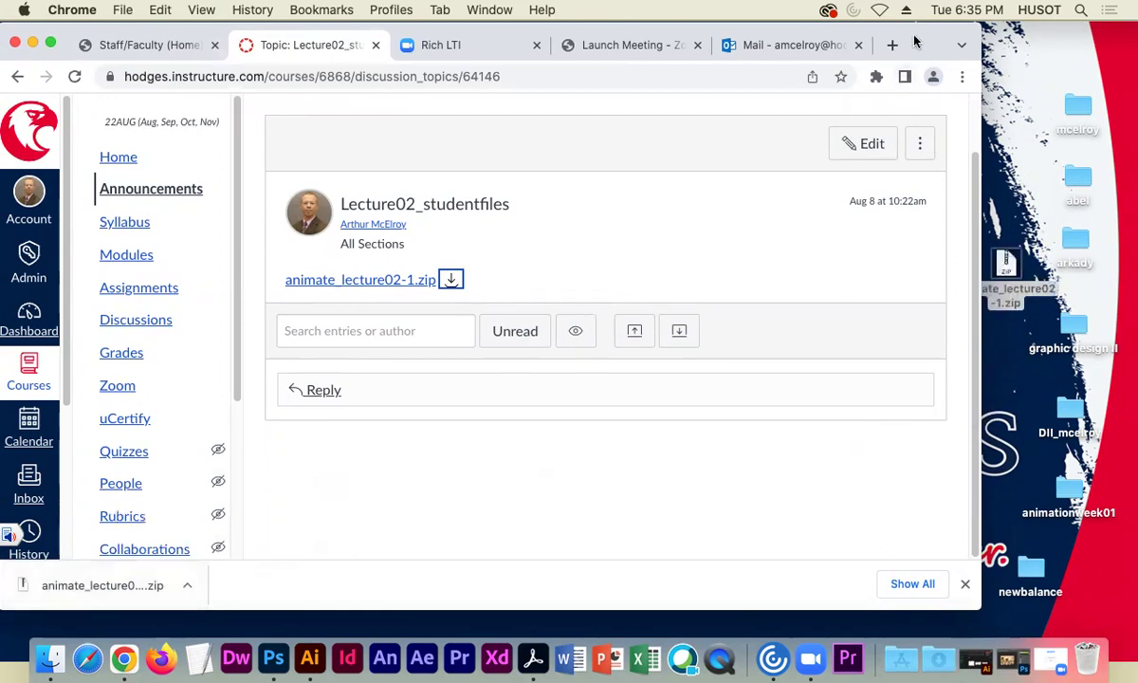
left_click_drag(918, 31, 663, 53)
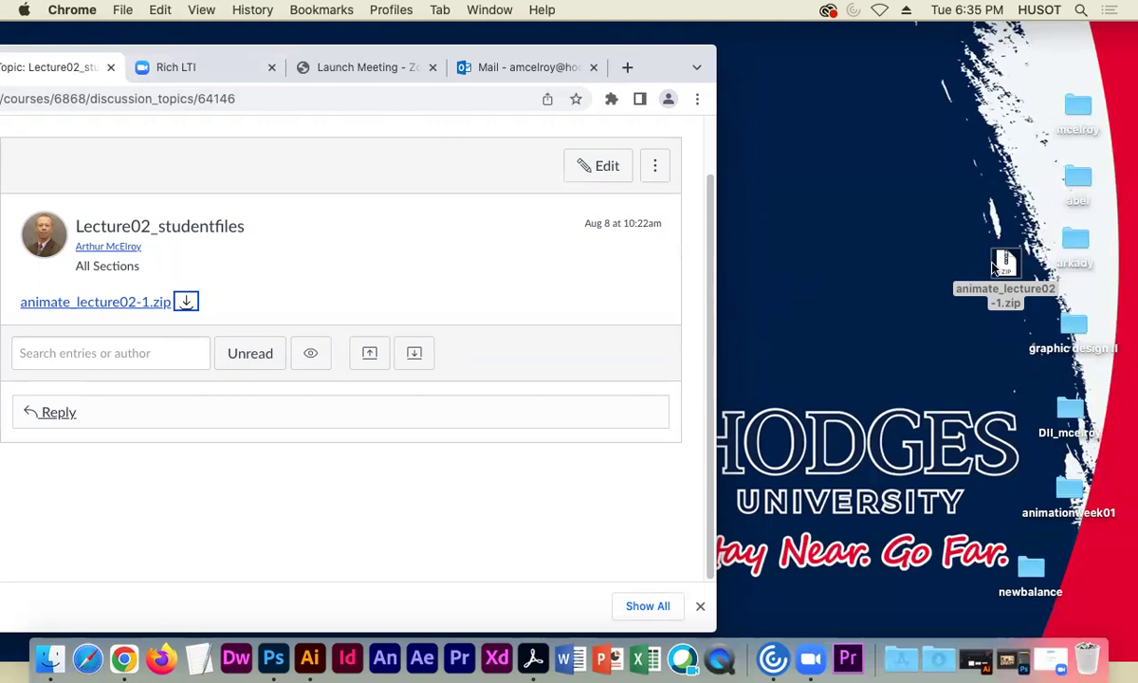
left_click_drag(1004, 268, 946, 180)
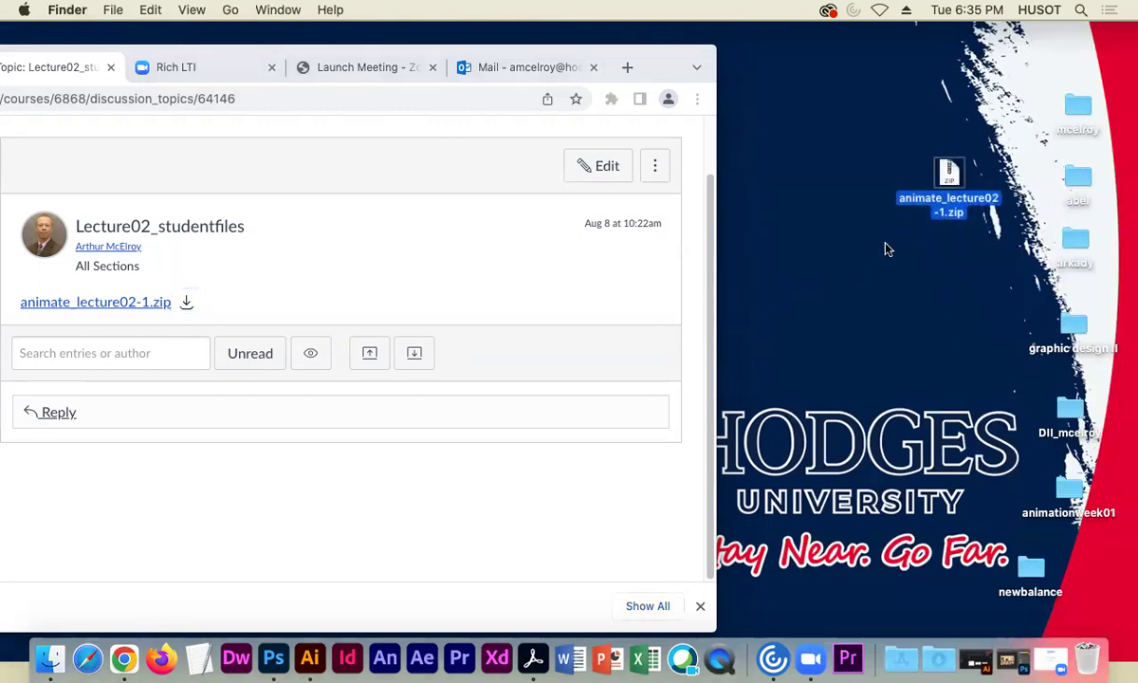
left_click(892, 245)
Step: Extract animate_lecture02-1.zip on the desktop and put the zip file in the Trash
left_click_drag(183, 51, 378, 40)
left_click_drag(280, 40, 283, 35)
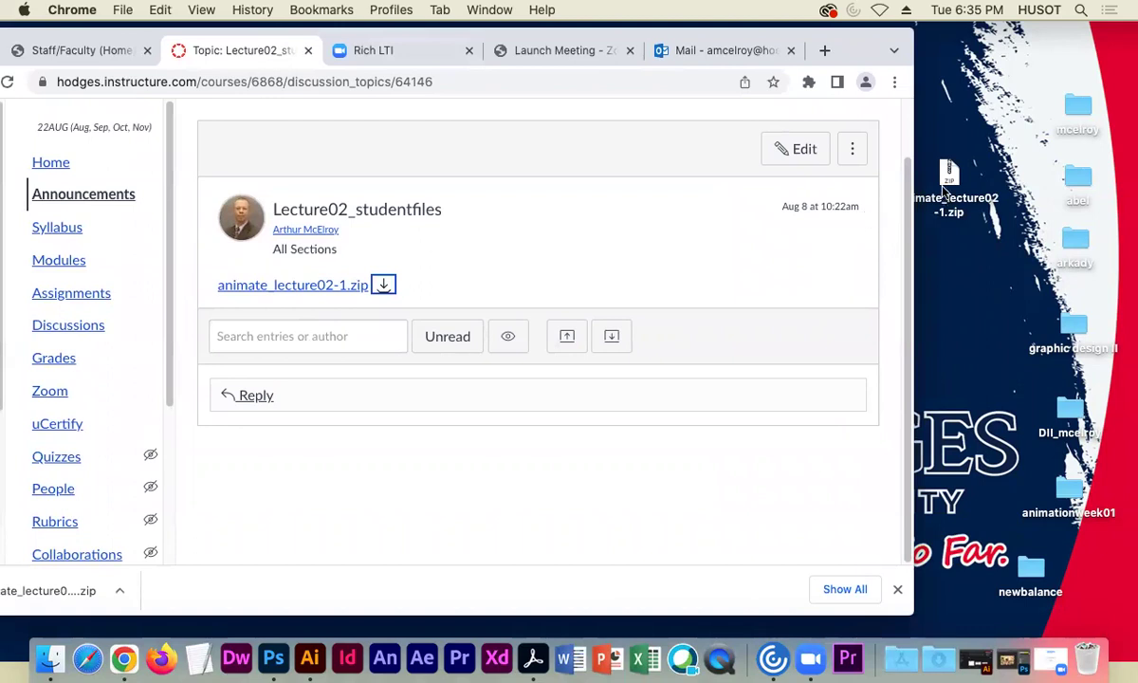
double_click(944, 190)
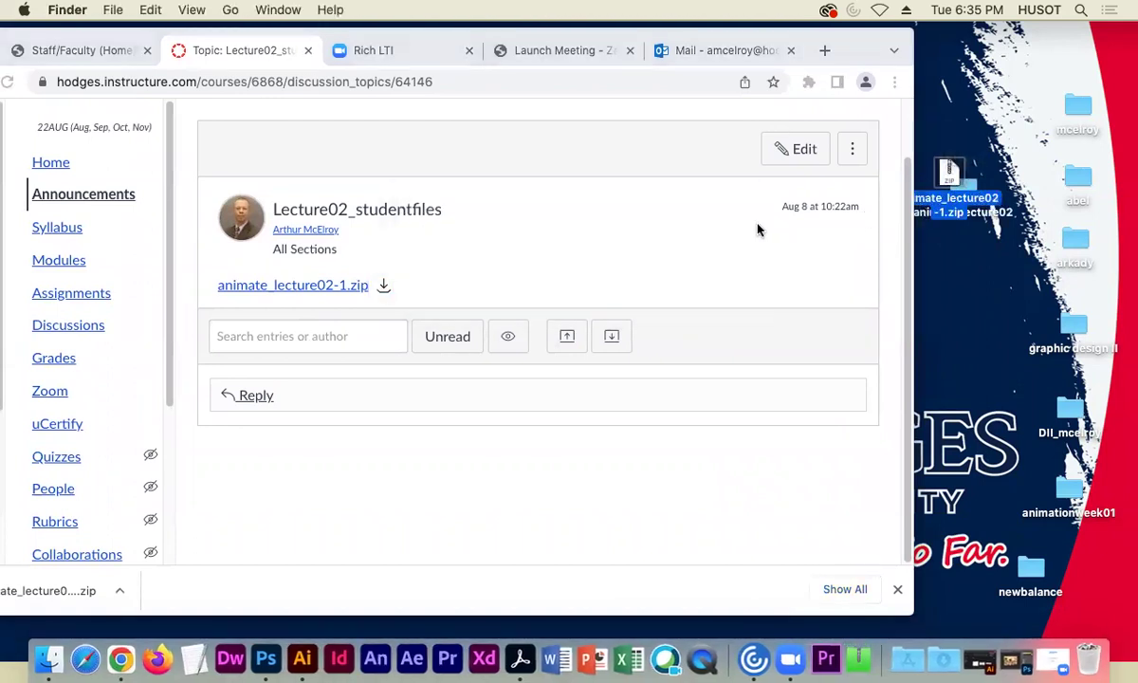
left_click_drag(948, 174, 1093, 656)
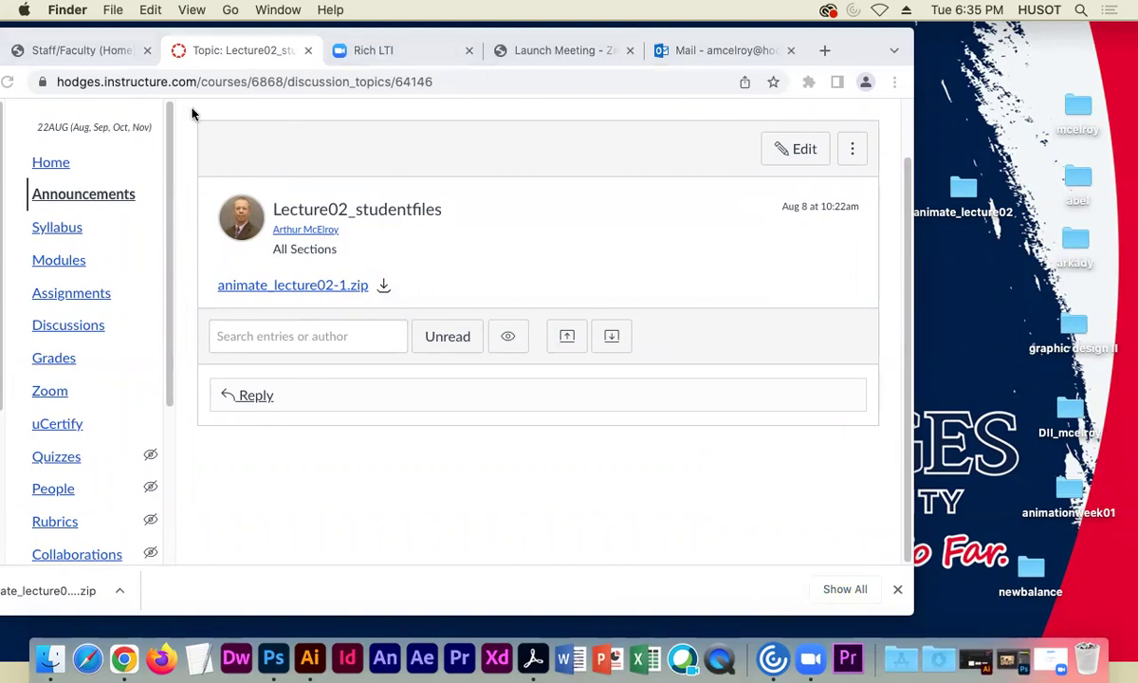
Step: Minimize the browser window and move the animate_lecture02 folder to an open area of the desktop
left_click_drag(104, 36, 182, 33)
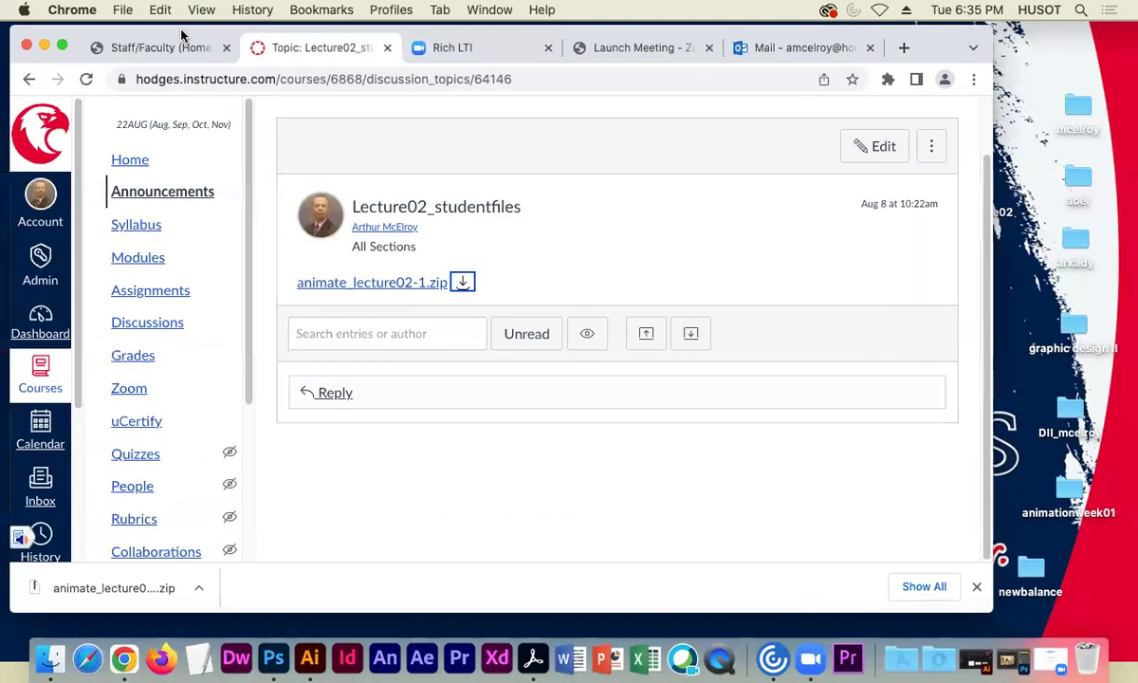
left_click_drag(922, 40, 898, 22)
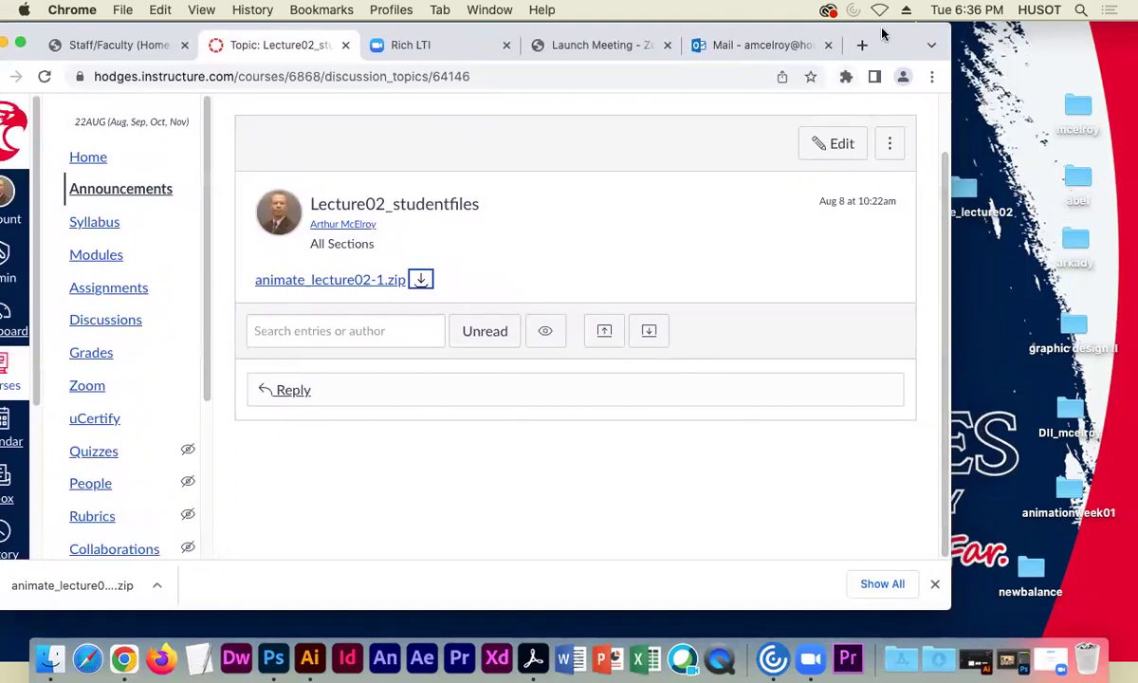
left_click_drag(831, 34, 865, 31)
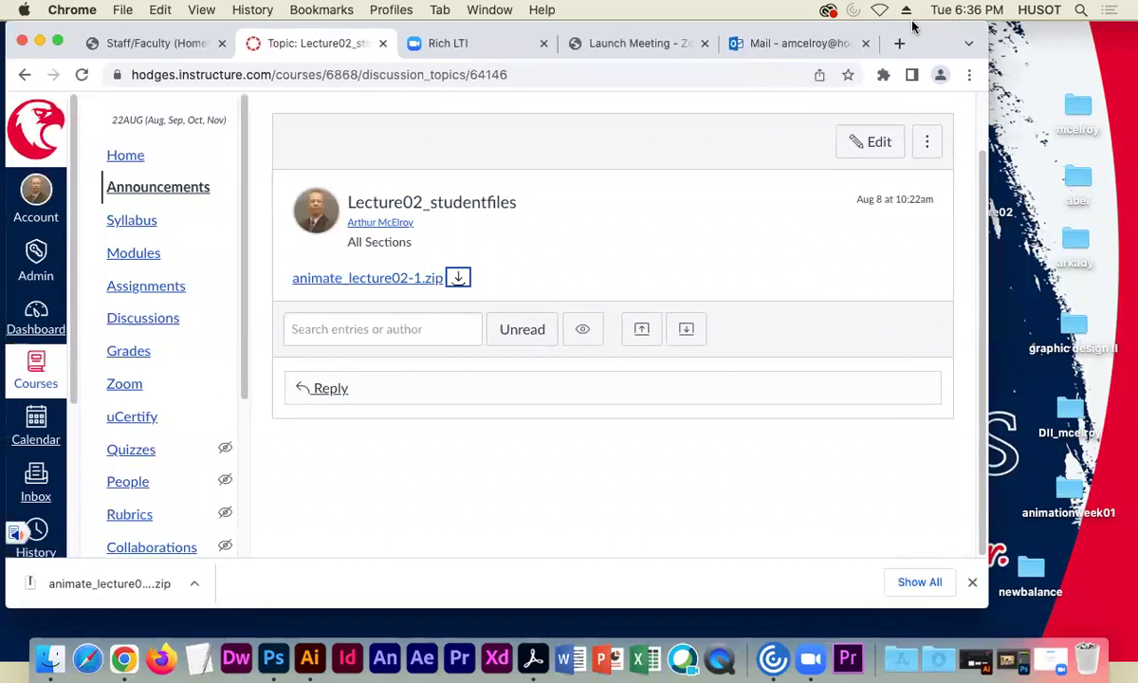
left_click(40, 45)
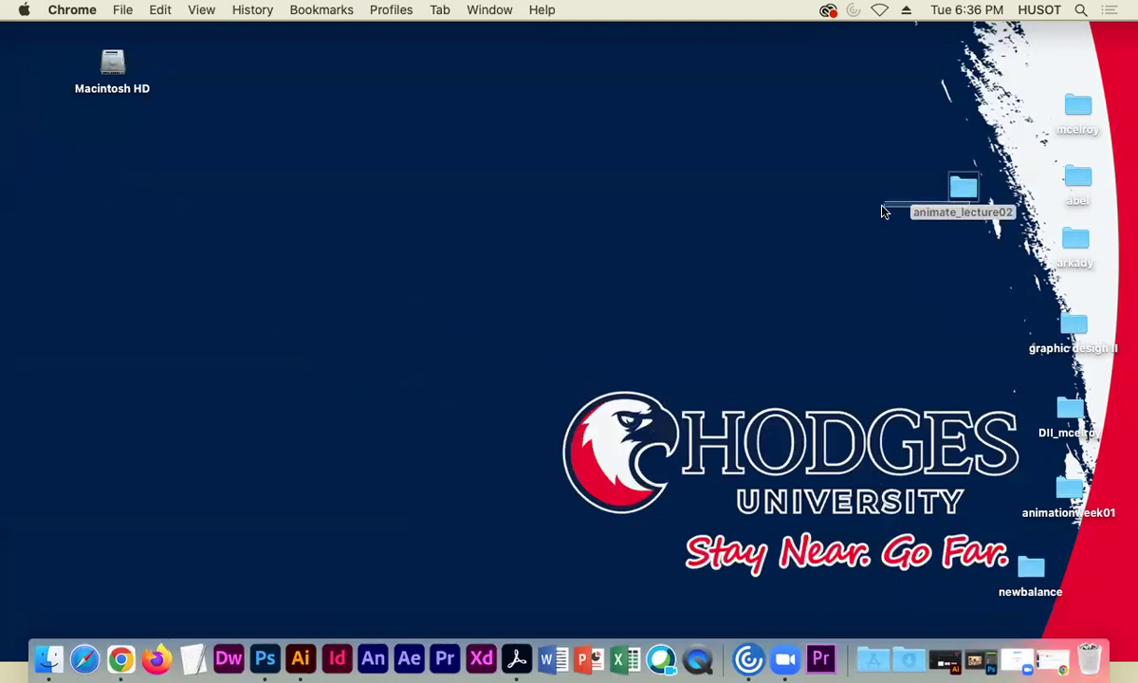
left_click(958, 202)
left_click_drag(963, 195, 884, 196)
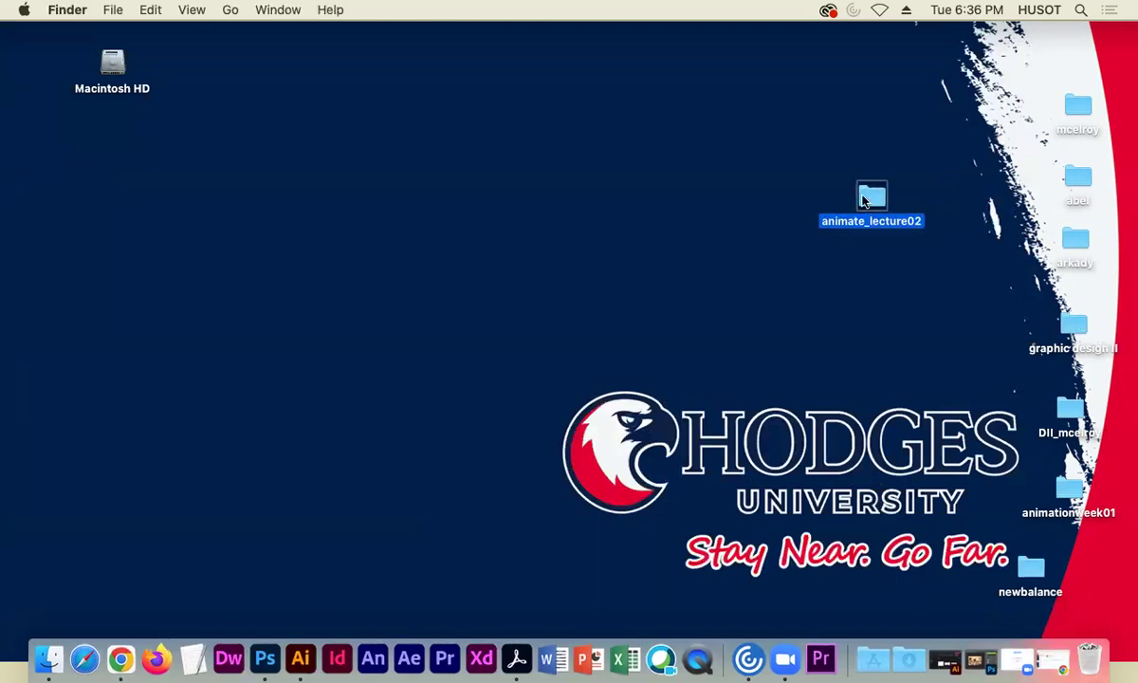
Step: Open the animate_lecture02 folder, review the lecture files inside, and close its window
double_click(884, 196)
left_click_drag(313, 98, 216, 173)
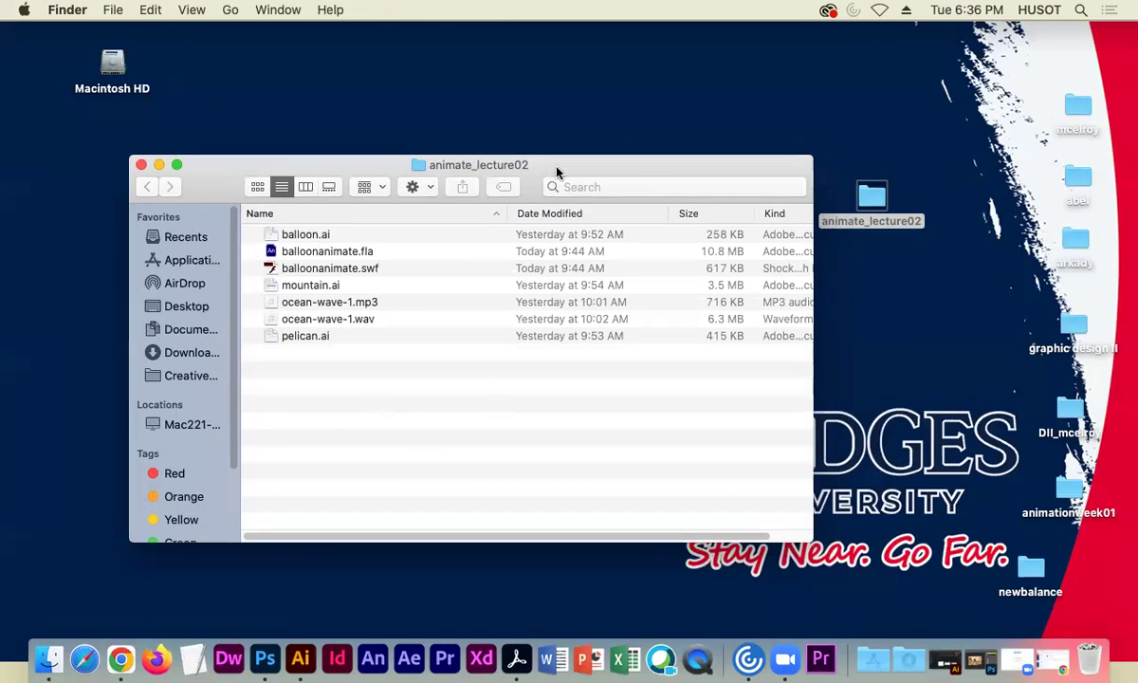
left_click_drag(557, 172, 554, 167)
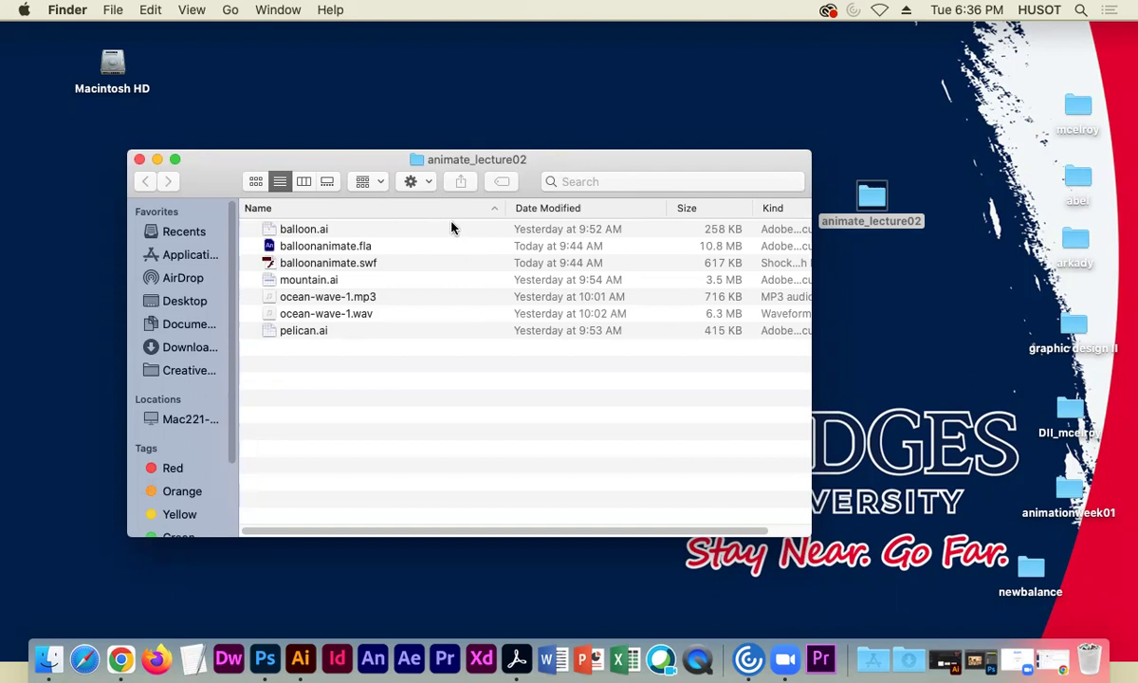
left_click_drag(545, 160, 540, 159)
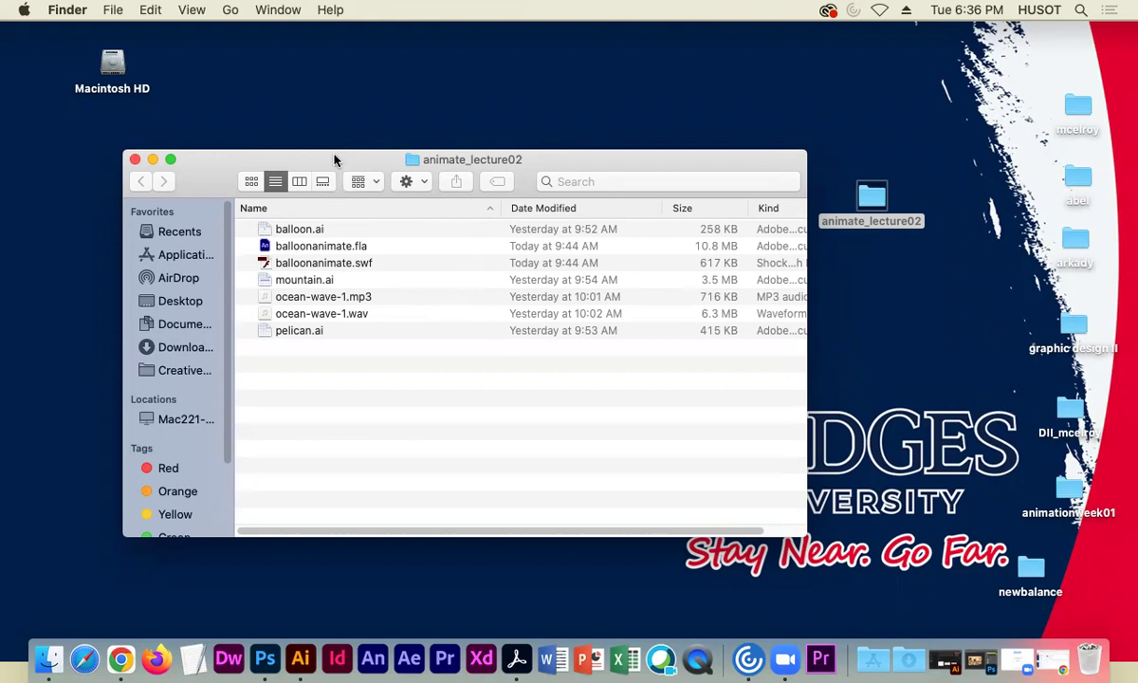
left_click_drag(344, 159, 340, 157)
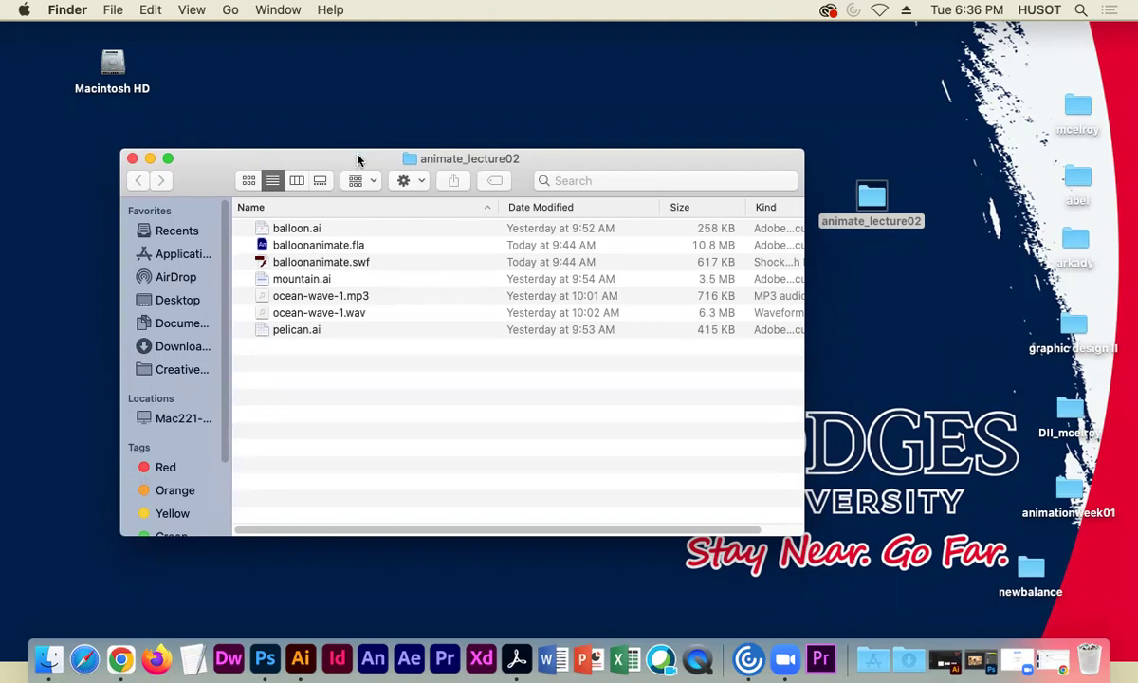
left_click_drag(374, 158, 370, 153)
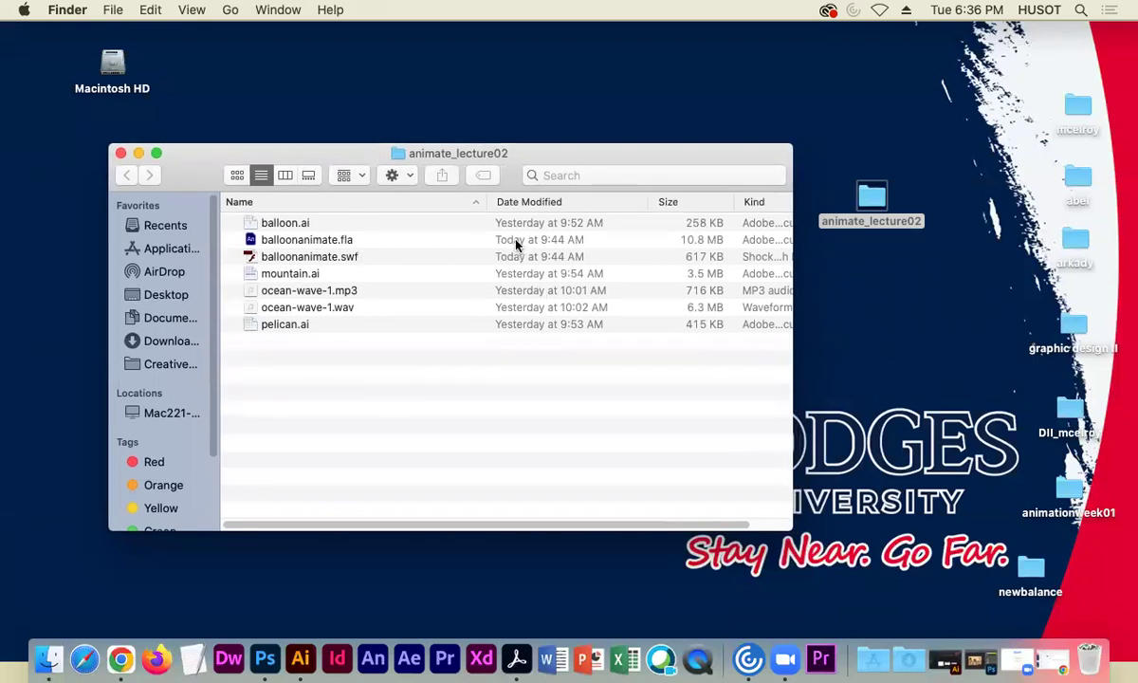
left_click(120, 153)
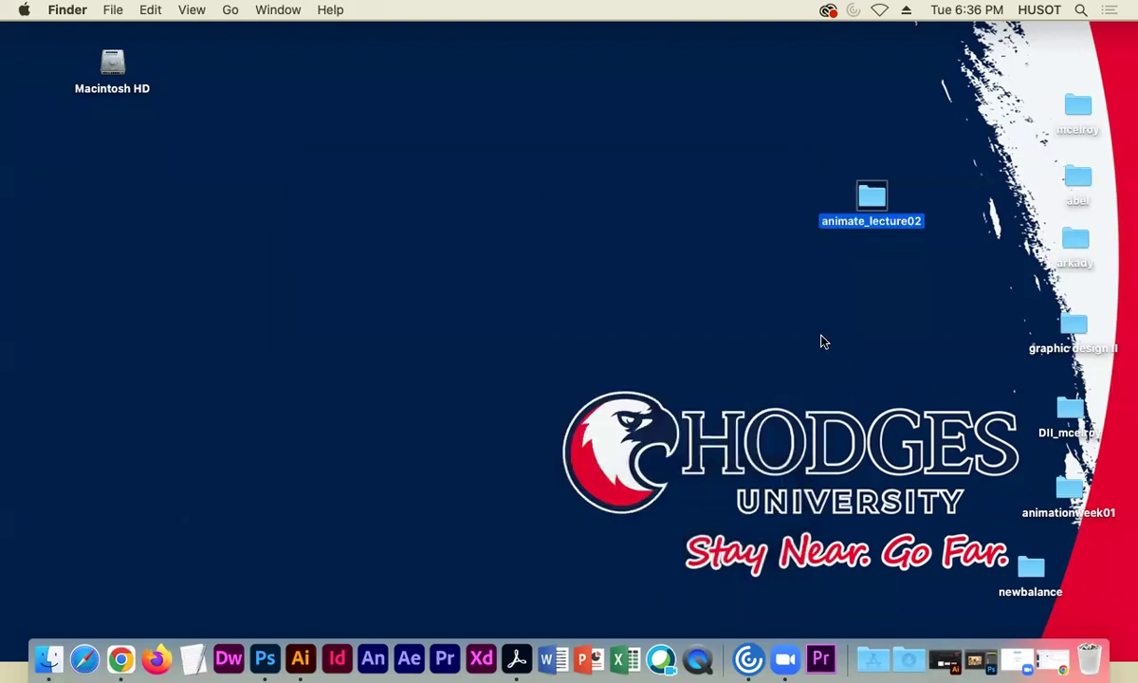
Step: Create a desktop folder named DigitalAnimation and move the animationweek01 folder into it
right_click(823, 342)
left_click(846, 344)
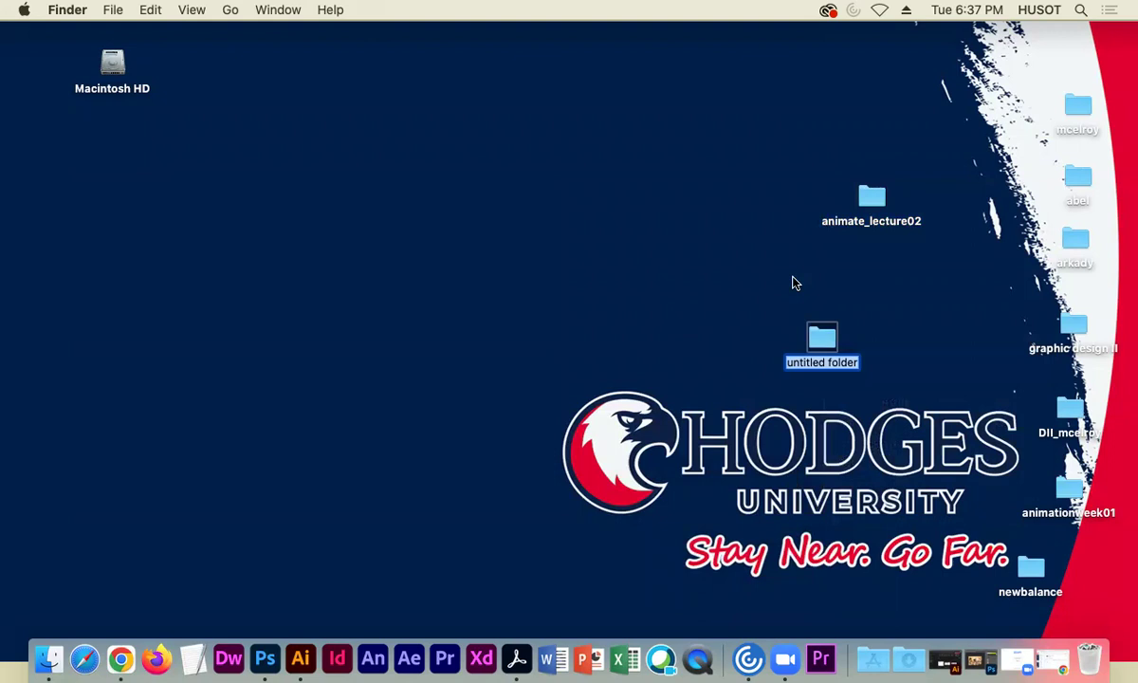
type("Digit")
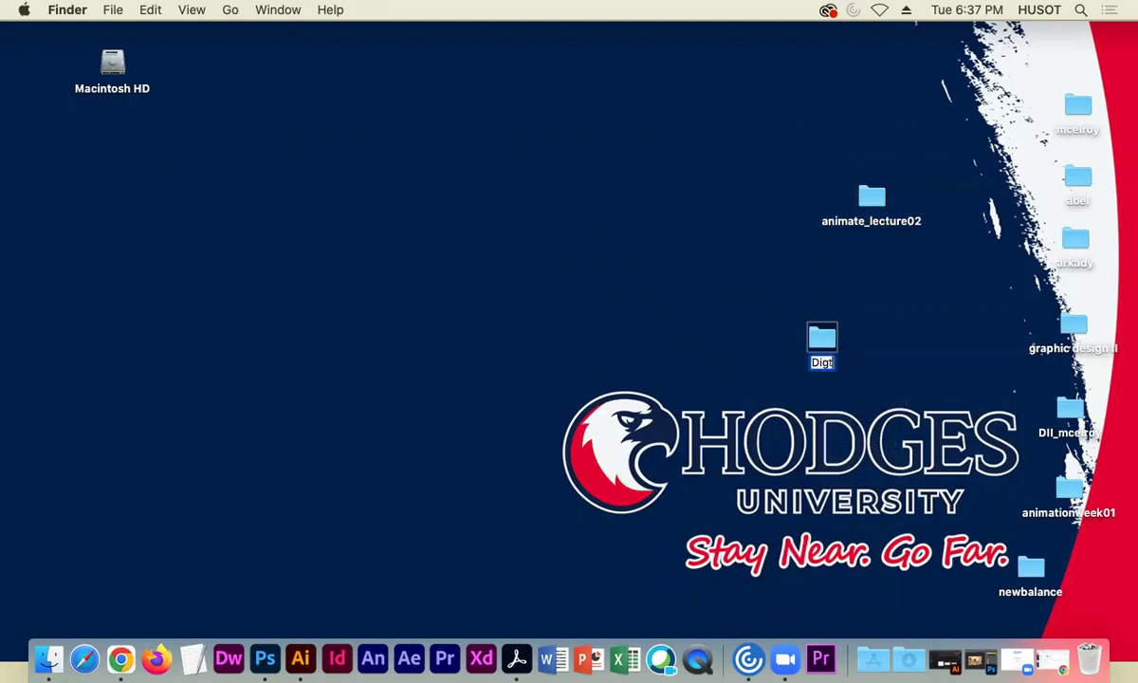
type("alAnimation")
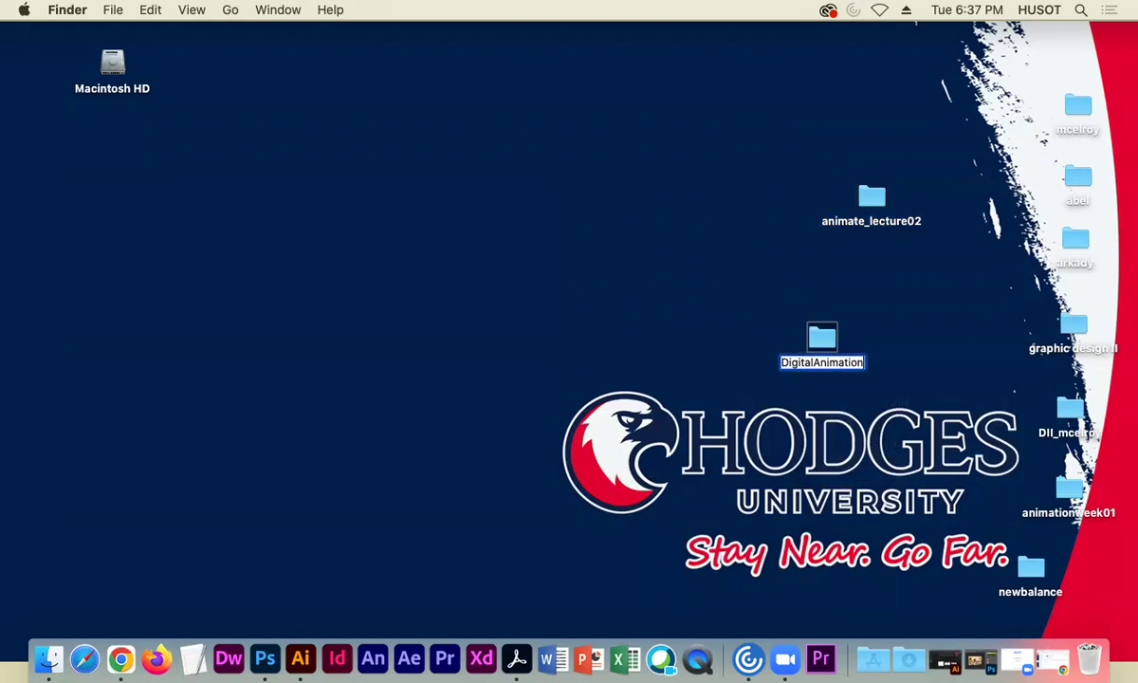
left_click(702, 339)
left_click_drag(1061, 484, 822, 334)
Step: Rename the DigitalAnimation folder by appending an underscore and the owner's surname
left_click(841, 361)
left_click(865, 367)
left_click(865, 366)
type("_MC")
key("BackSpace")
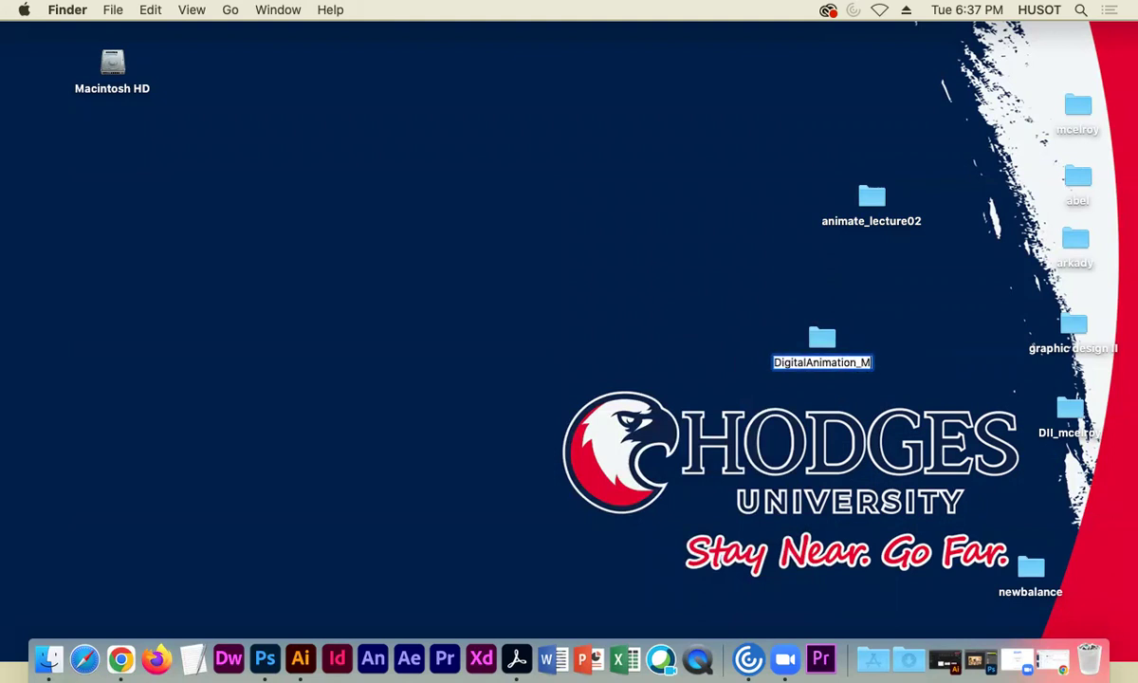
type("celr")
key("BackSpace")
type("Elry")
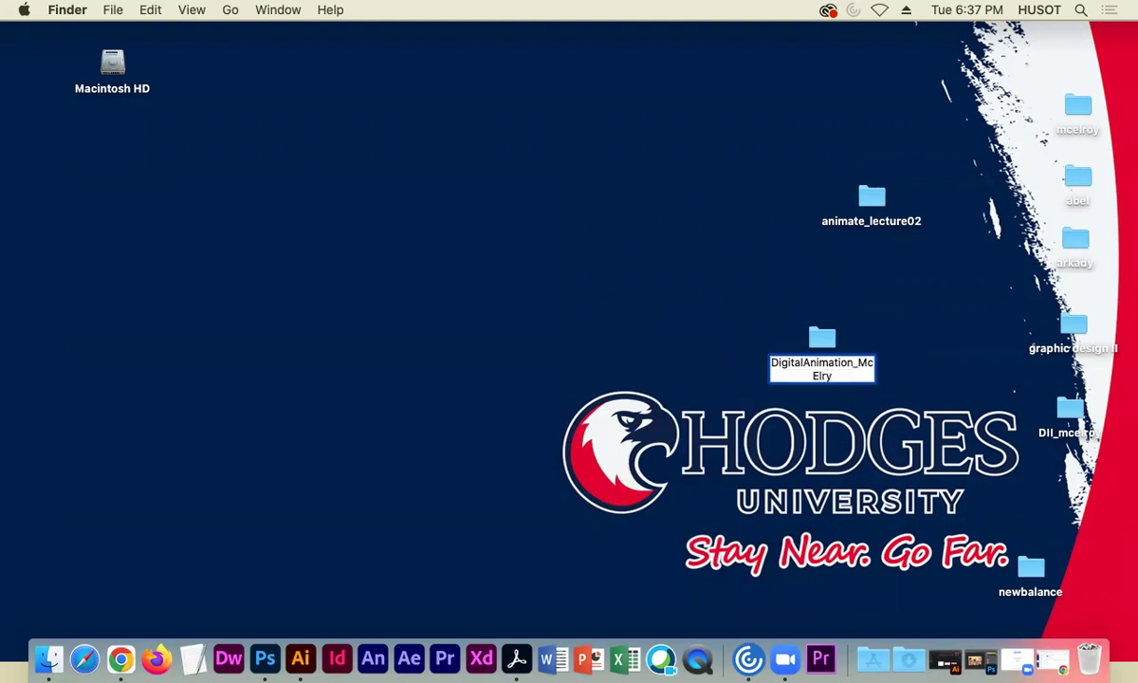
key("BackSpace")
key("BackSpace")
type("roy")
key("Return")
Step: Move the animate_lecture02 folder into the DigitalAnimation course folder and open the course folder
left_click_drag(818, 333, 861, 317)
left_click_drag(874, 201, 839, 332)
double_click(844, 329)
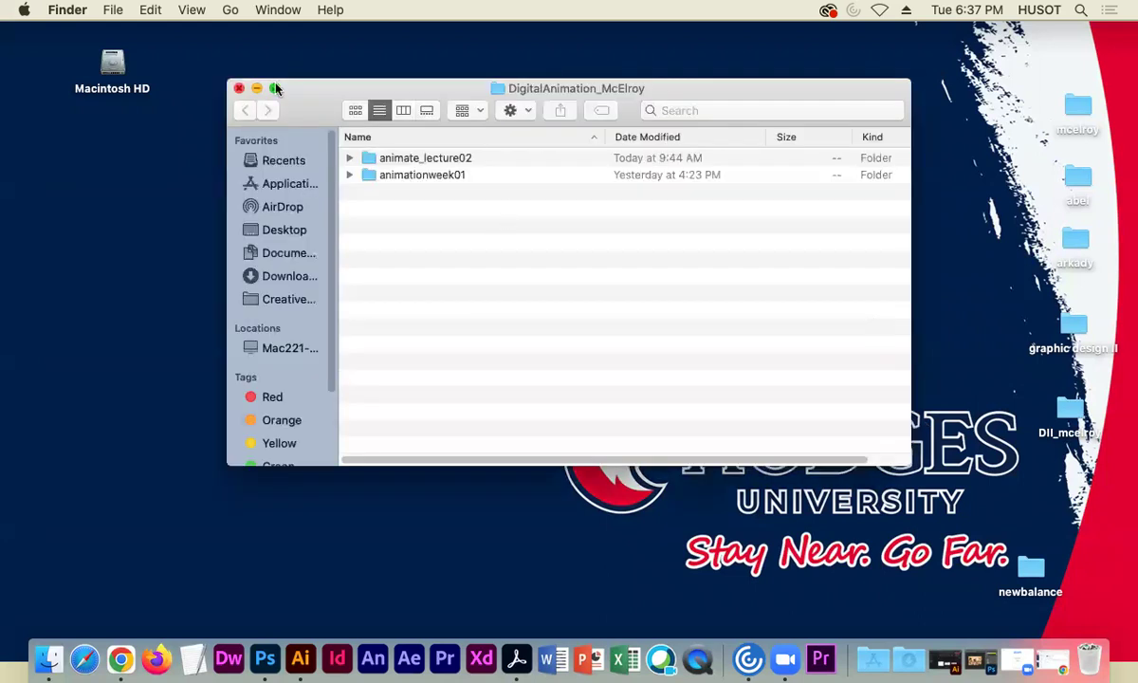
Step: Expand the animate_lecture02 folder in the file list and examine its balloon, mountain and pelican Illustrator files
left_click_drag(311, 101, 195, 132)
left_click(291, 205)
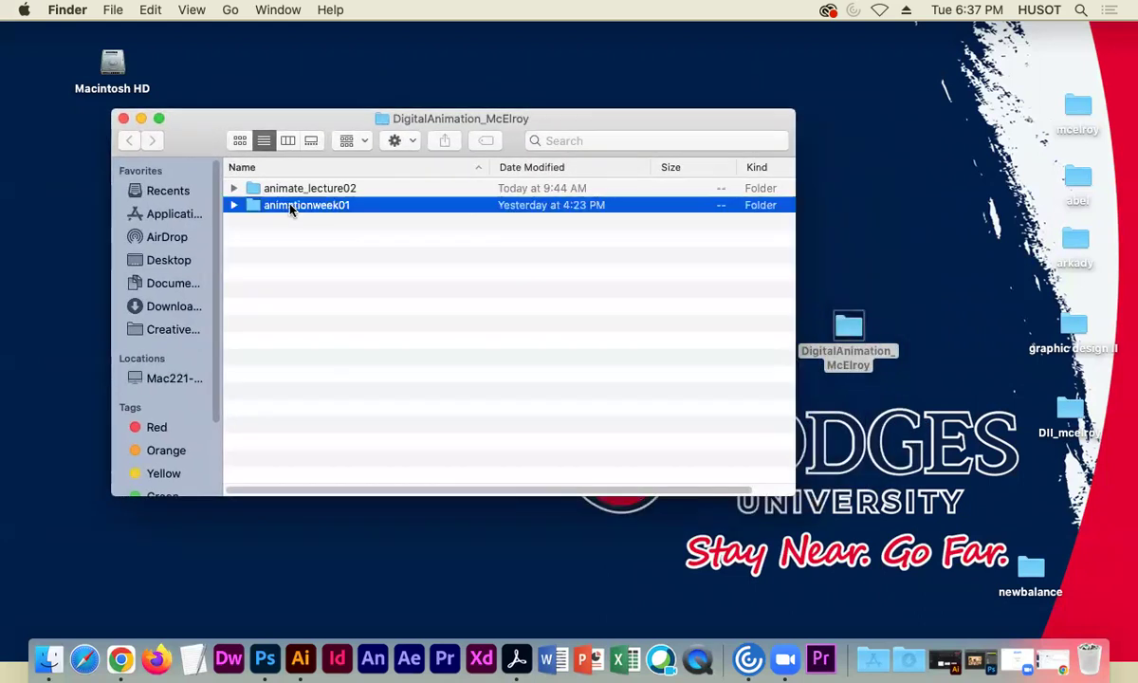
left_click(306, 188)
left_click(234, 188)
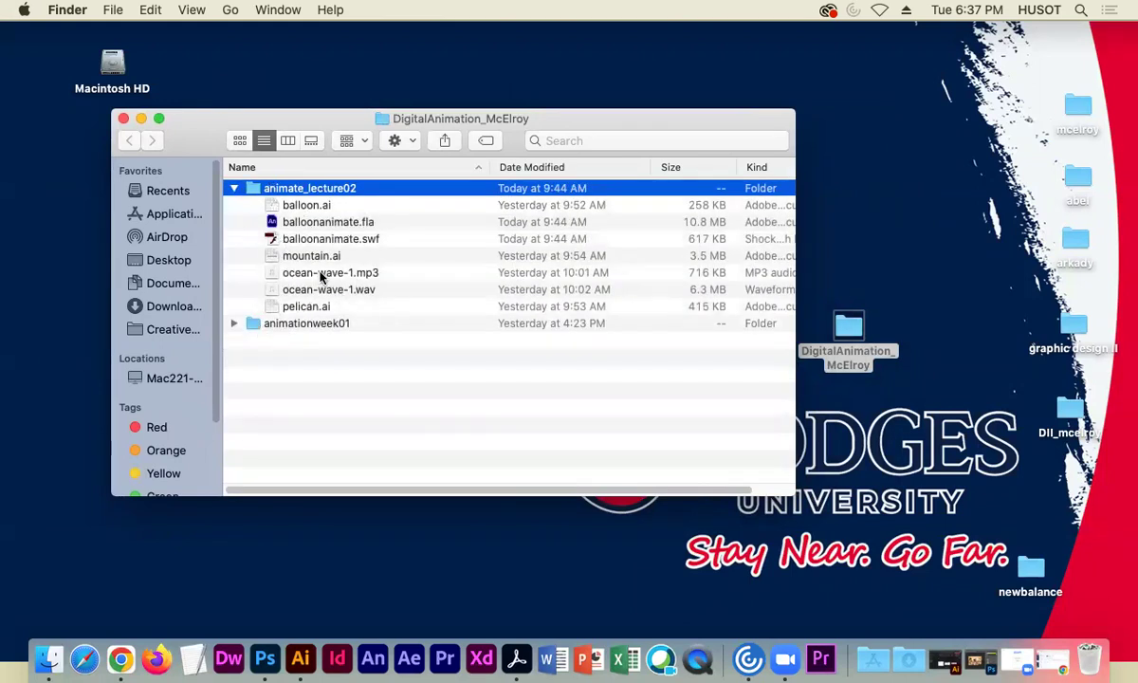
left_click_drag(201, 138, 161, 111)
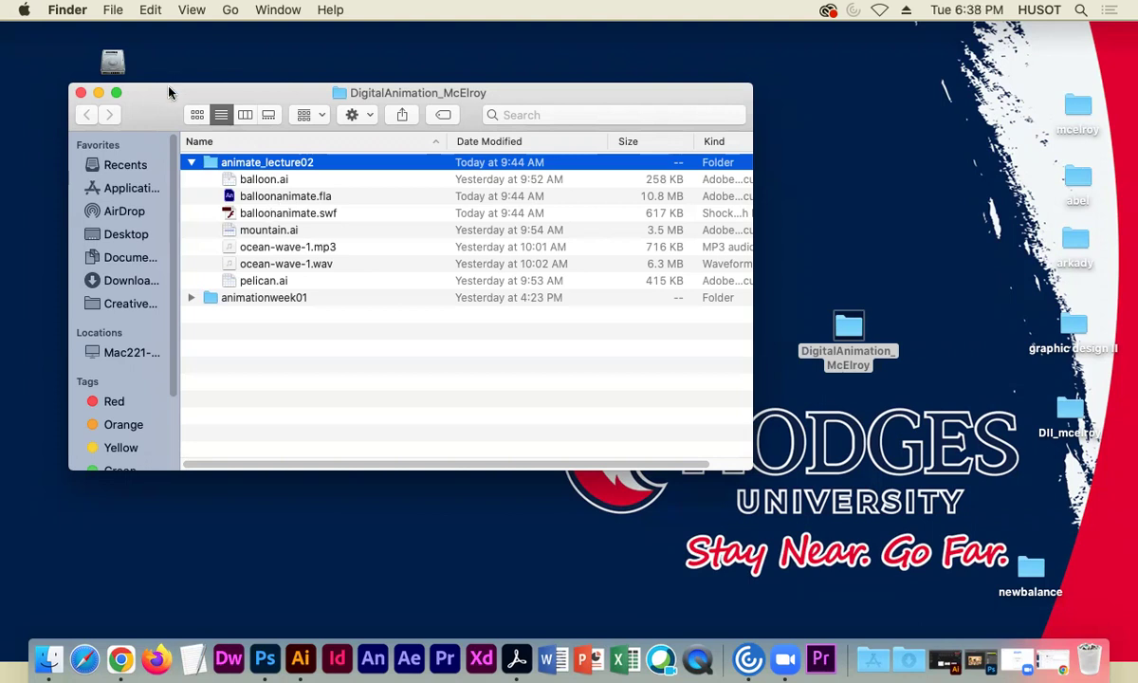
left_click_drag(168, 92, 171, 92)
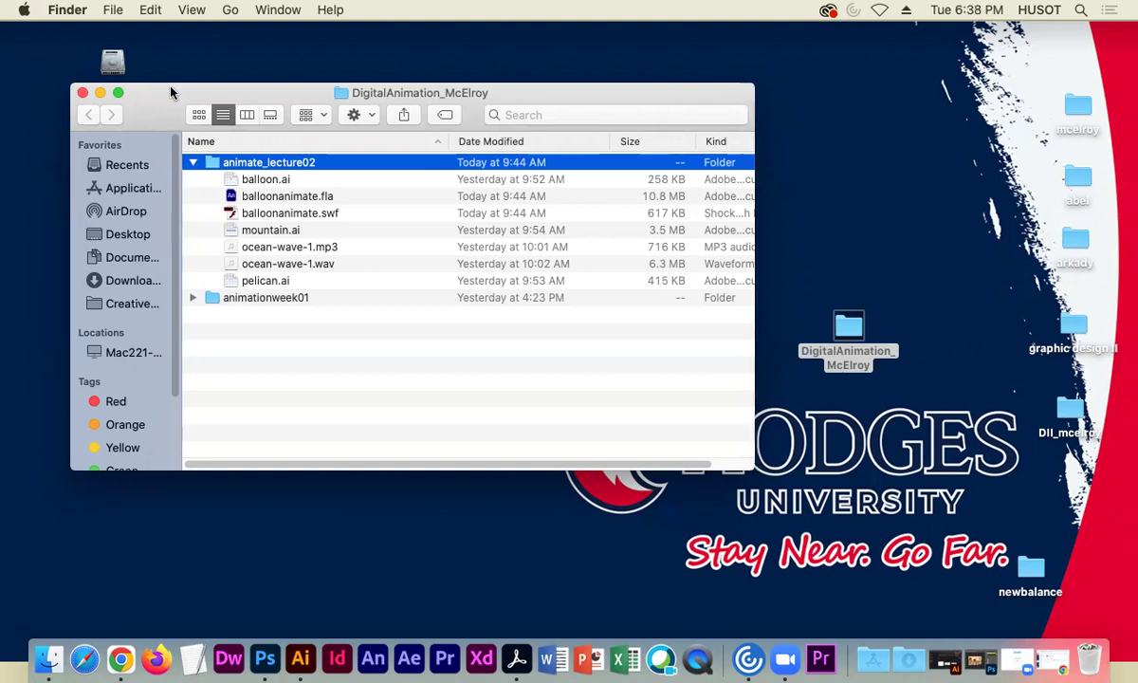
left_click(258, 179)
left_click(263, 230)
left_click(265, 281)
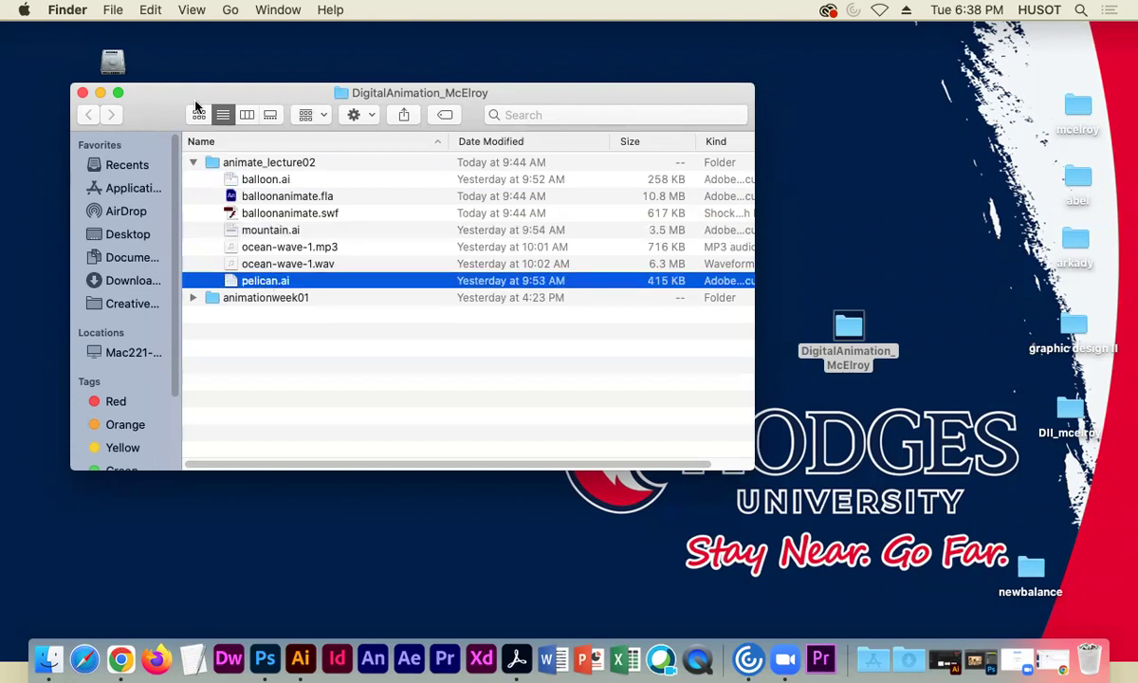
left_click_drag(156, 98, 151, 130)
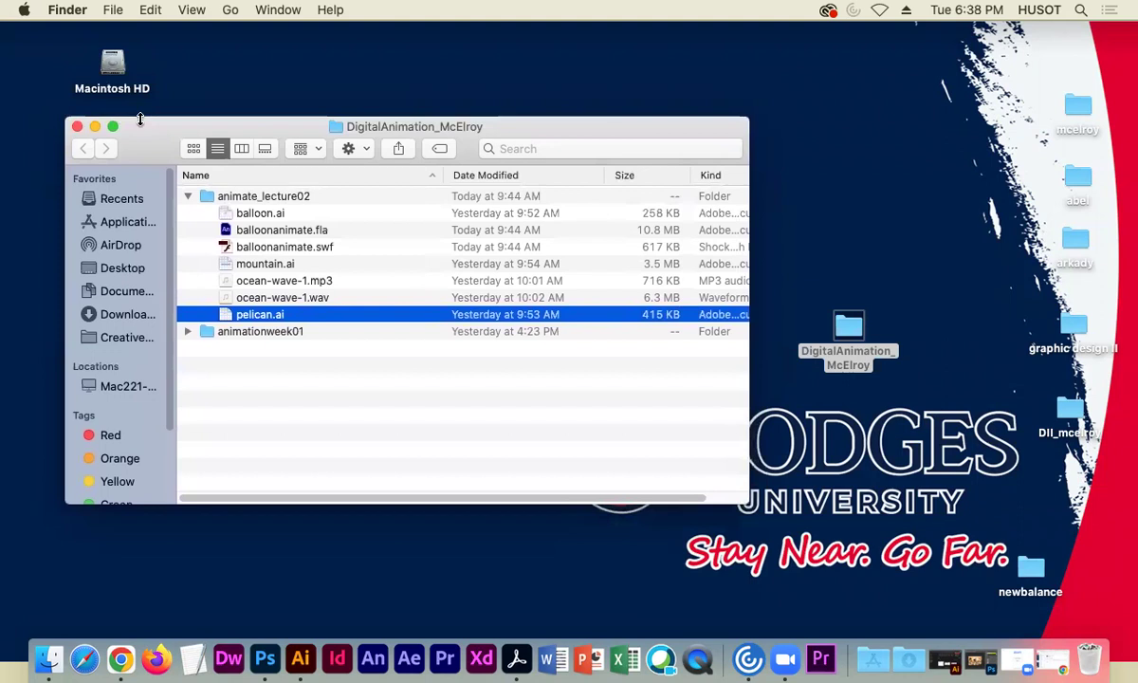
Step: Preview the balloonanimate.swf file in the animate_lecture02 folder and close the preview
left_click_drag(147, 125, 142, 123)
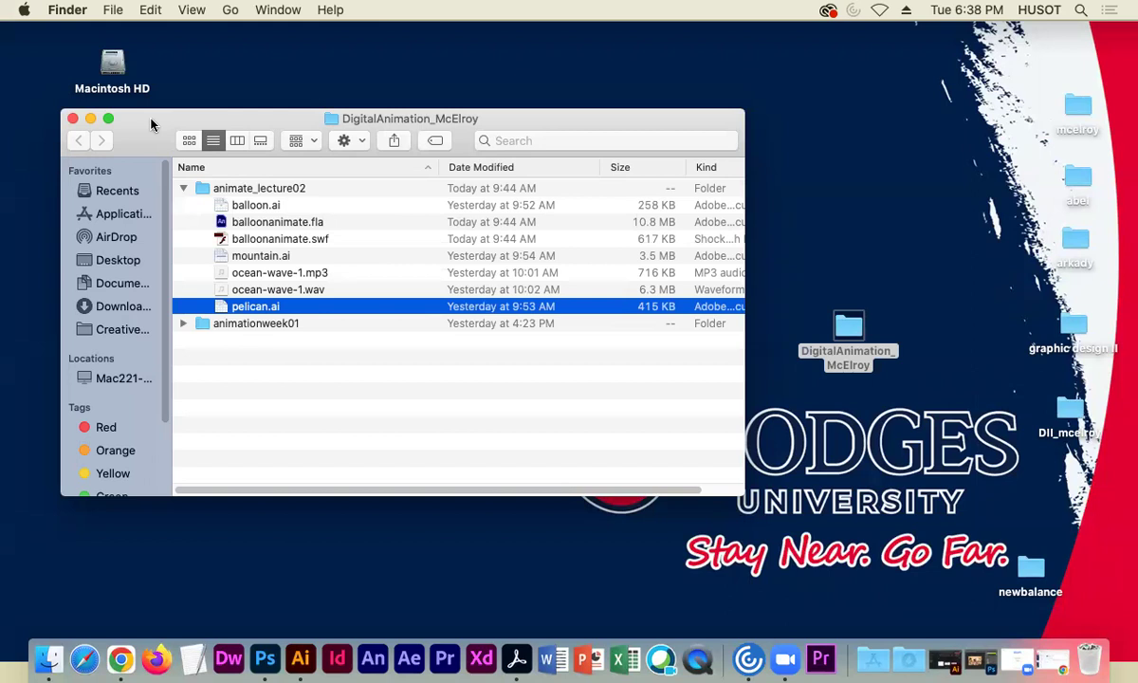
mouse_move(153, 140)
left_mouse_down()
mouse_move(142, 145)
mouse_move(143, 130)
left_mouse_up()
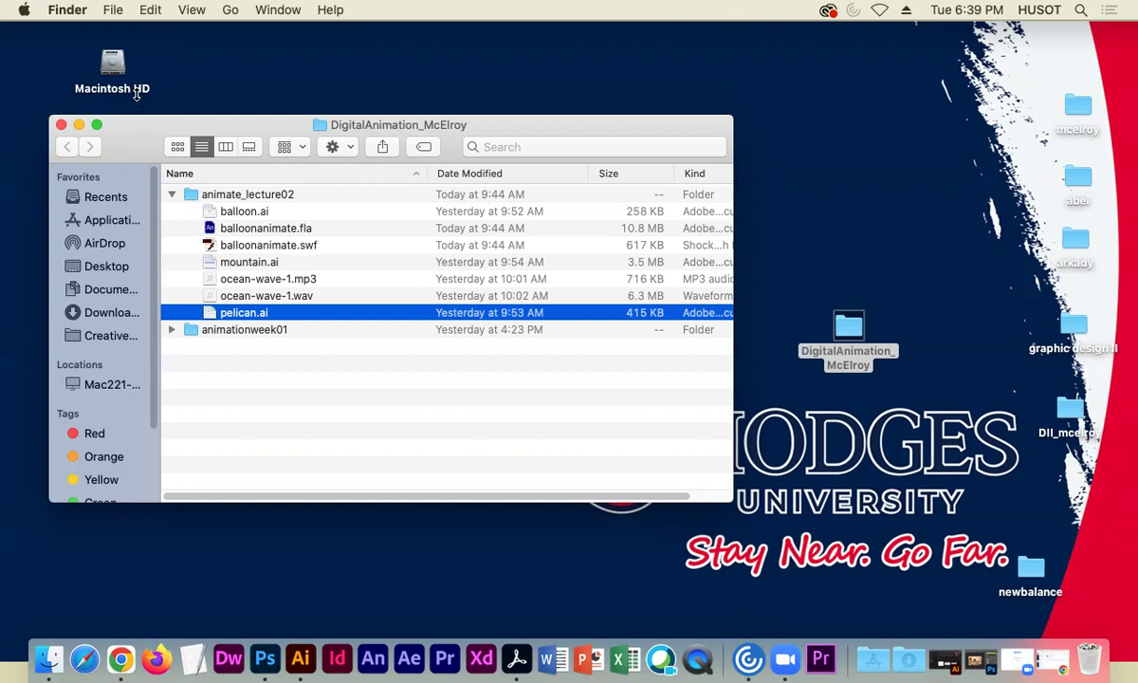
left_click(254, 248)
key("space")
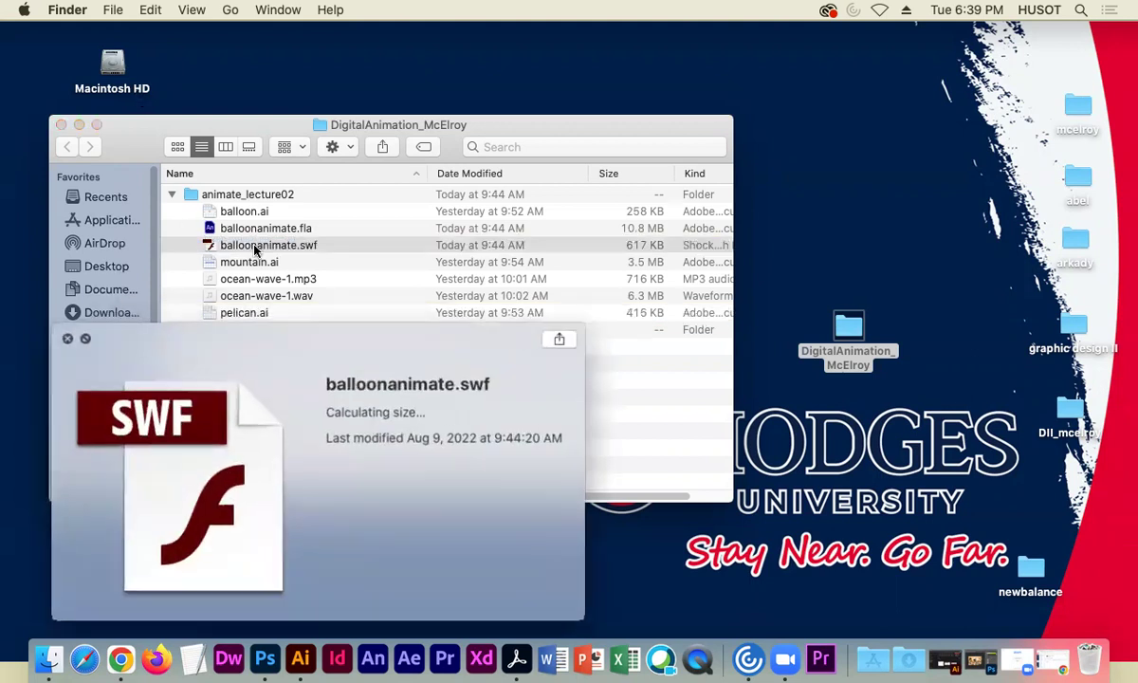
left_click(67, 340)
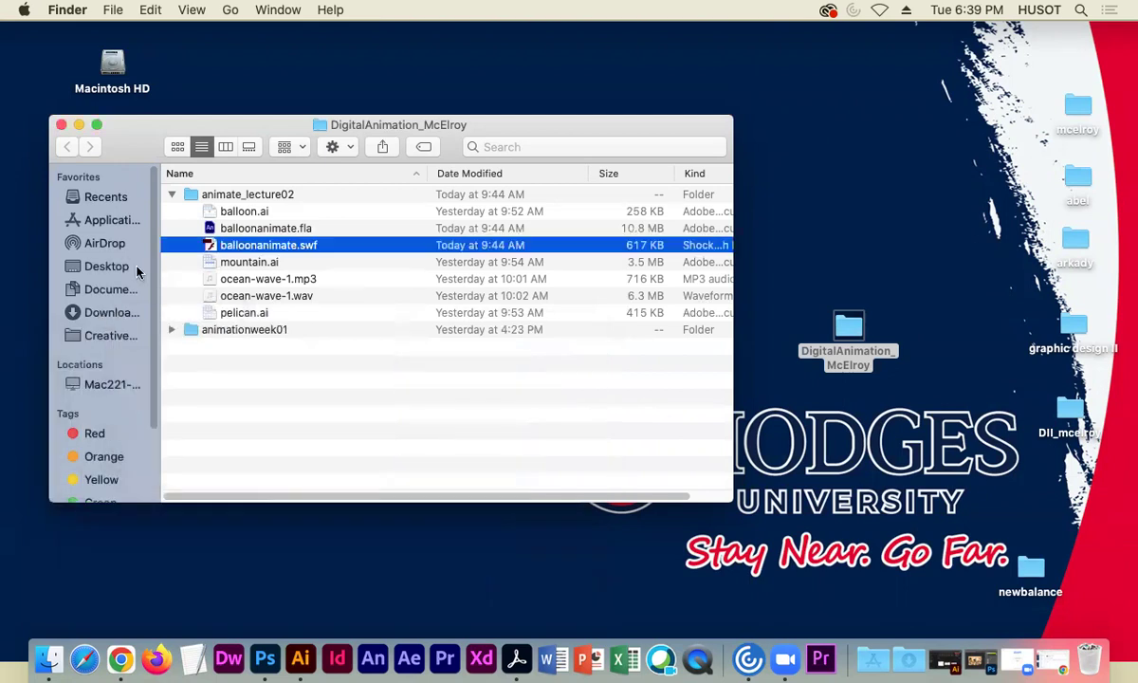
left_click_drag(136, 136, 141, 146)
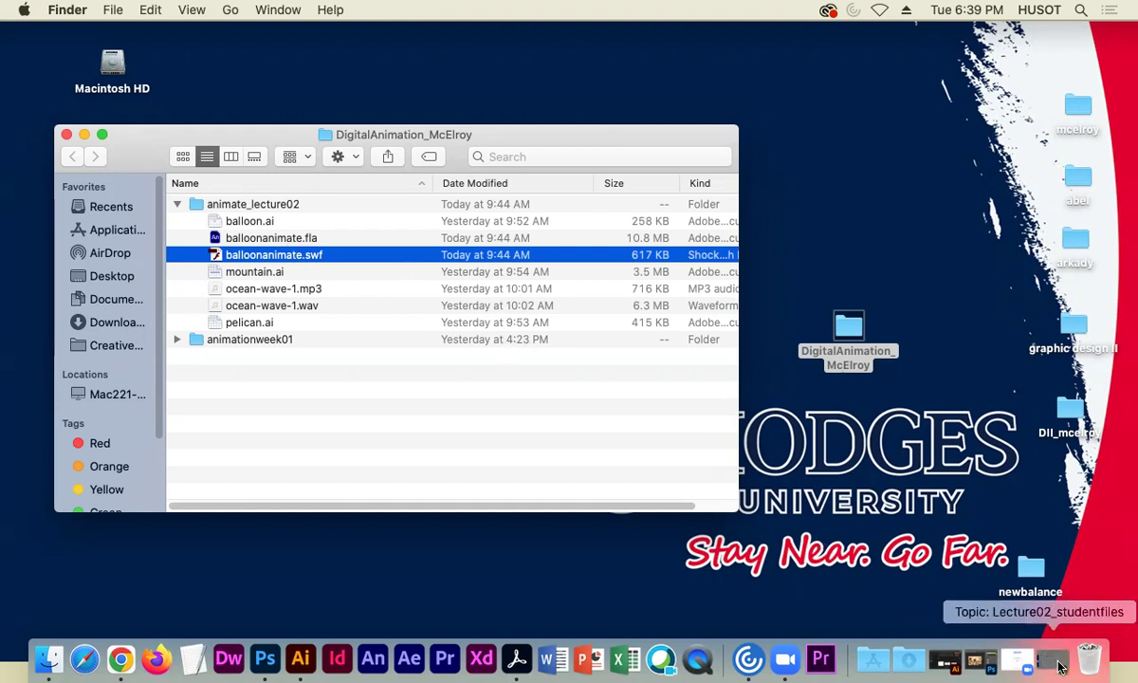
Step: Switch to Chrome, examine the Module 1 items on the course's Modules page, and minimize the browser
left_click(1055, 663)
left_click(139, 256)
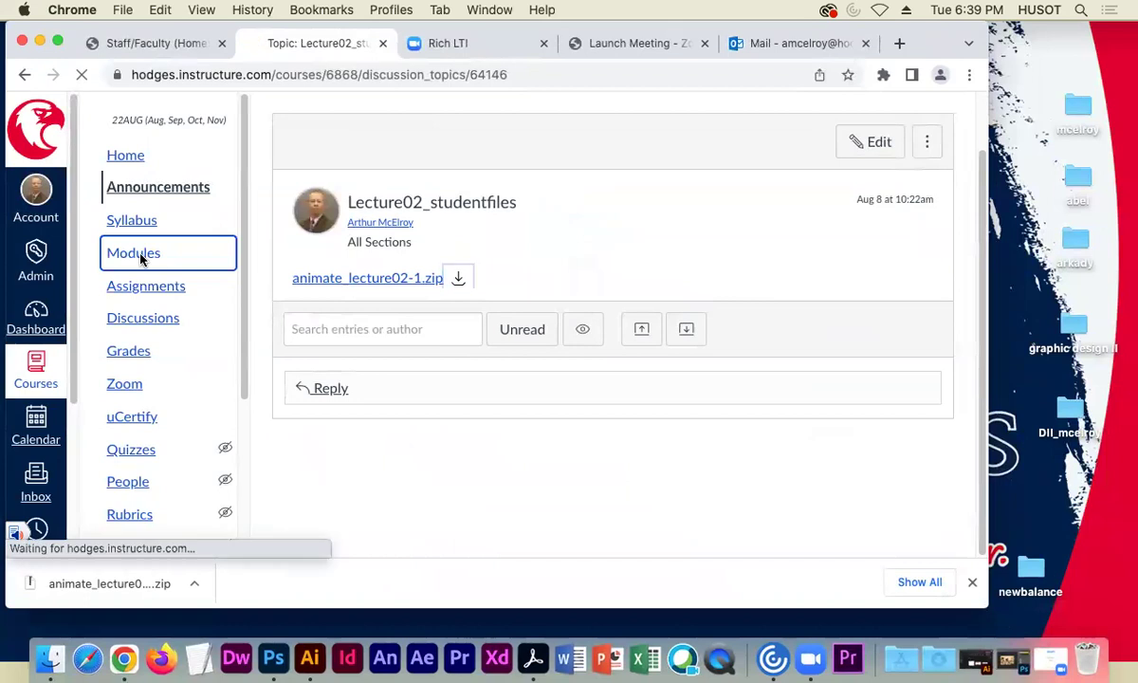
scroll(368, 394, "down", 4)
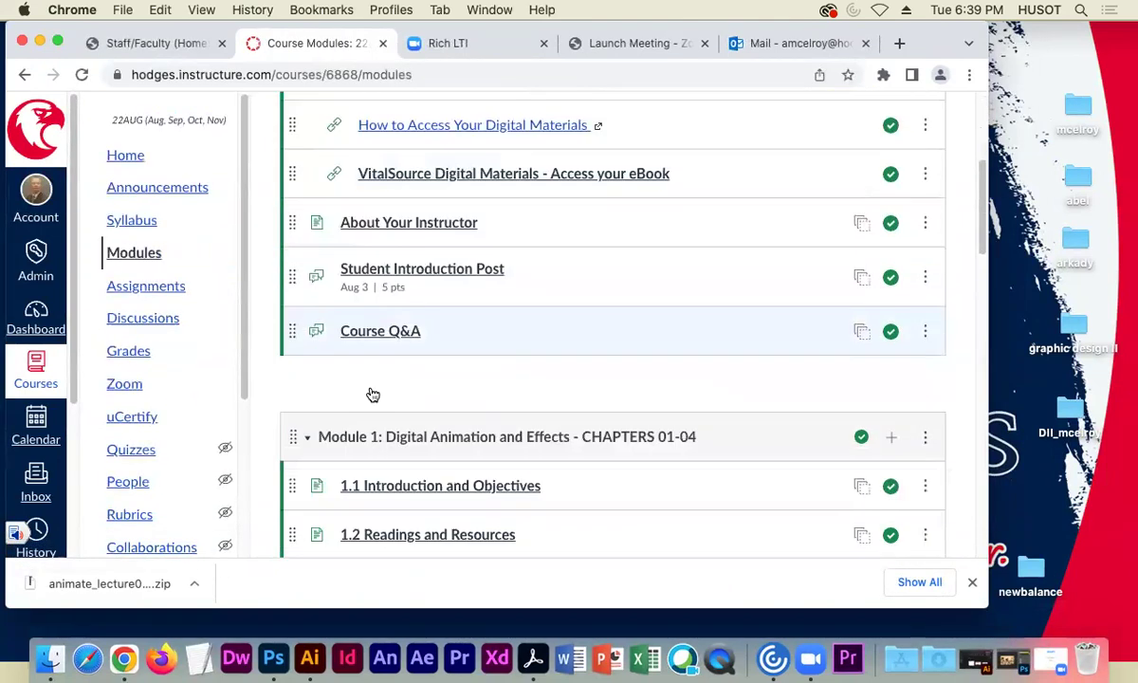
scroll(373, 395, "down", 3)
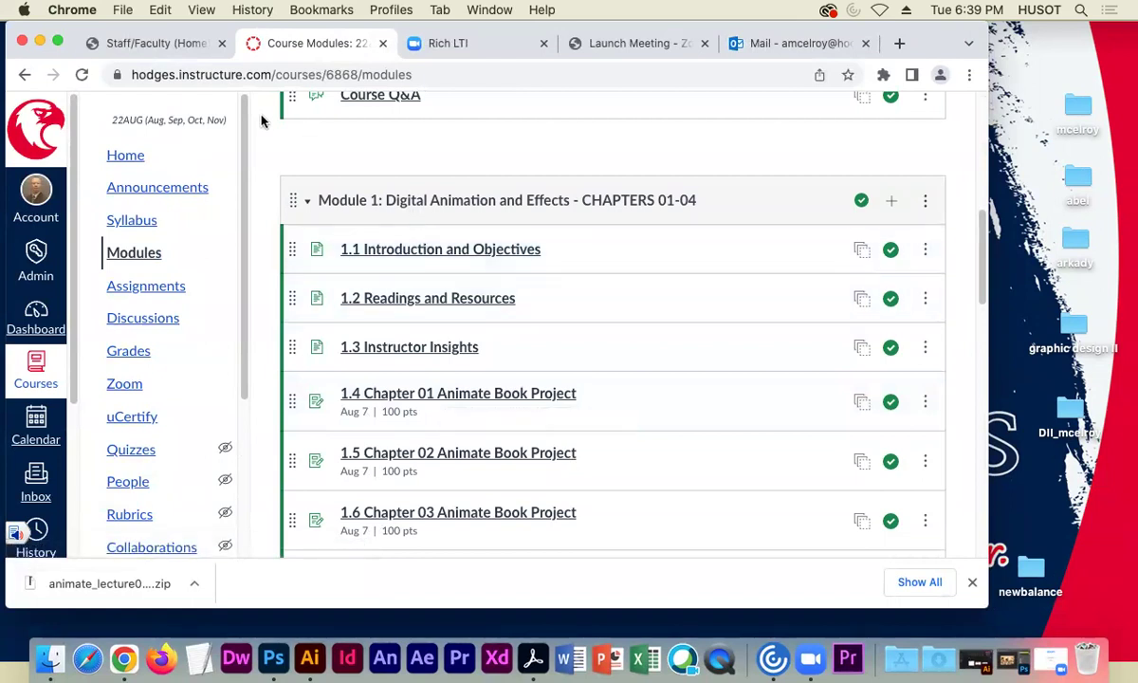
left_click(40, 44)
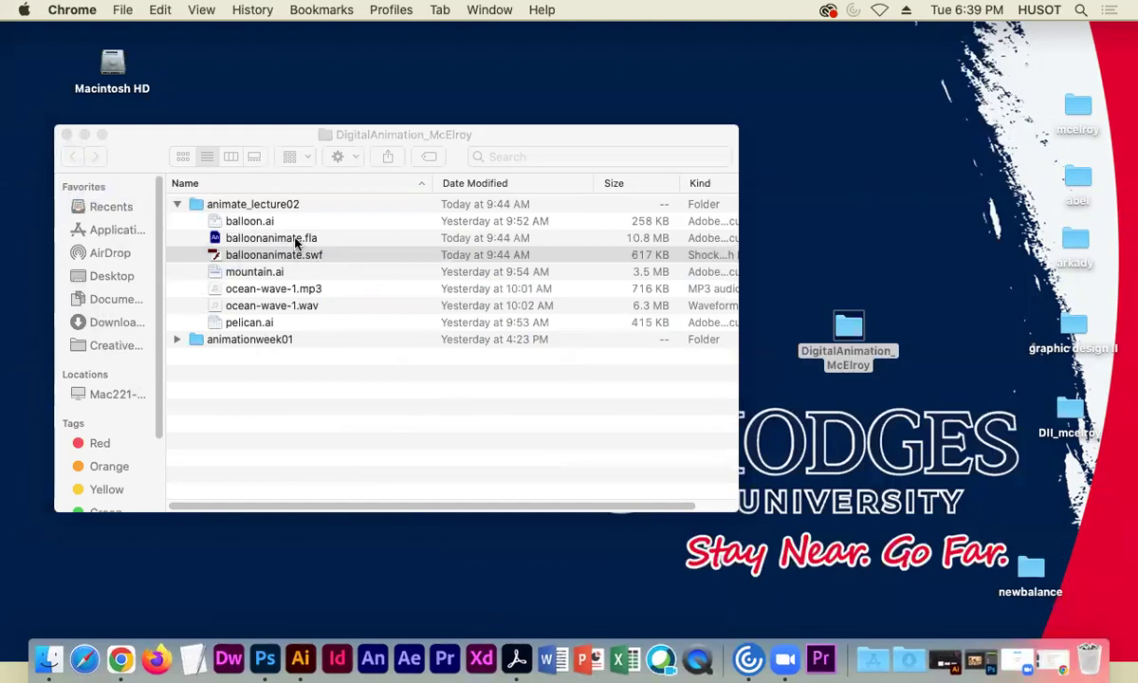
Step: Compare the balloonanimate.fla and balloonanimate.swf entries and widen the folder window to fit the Kind column
left_click(304, 249)
left_click(618, 238)
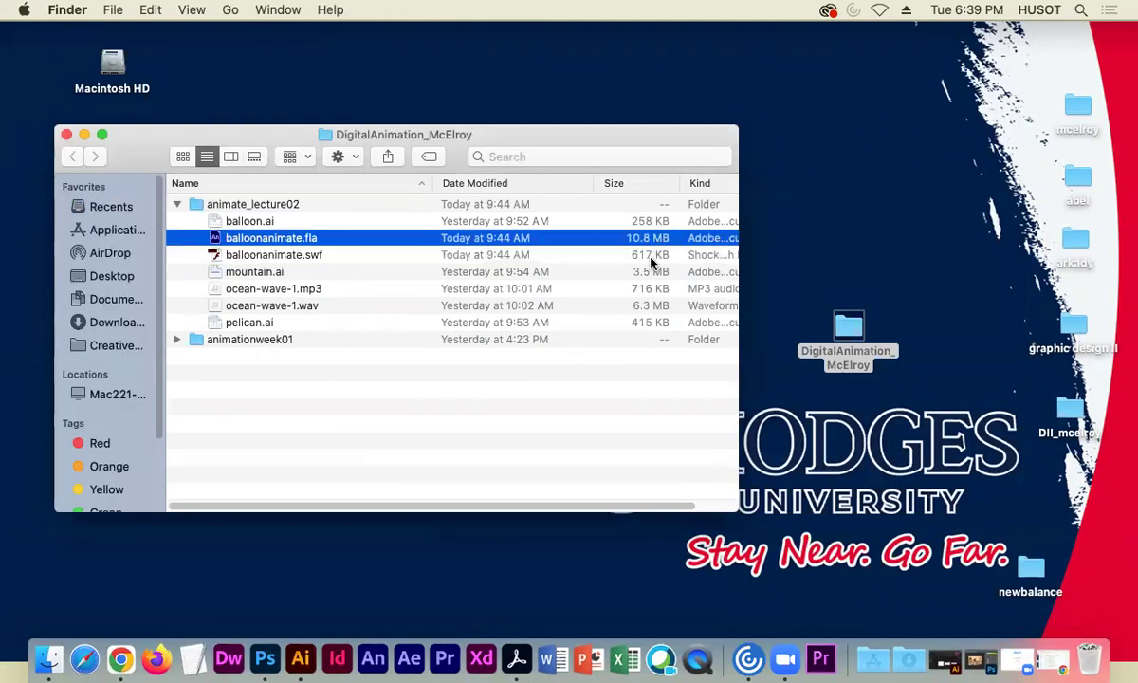
left_click(651, 256)
left_click_drag(152, 162, 172, 175)
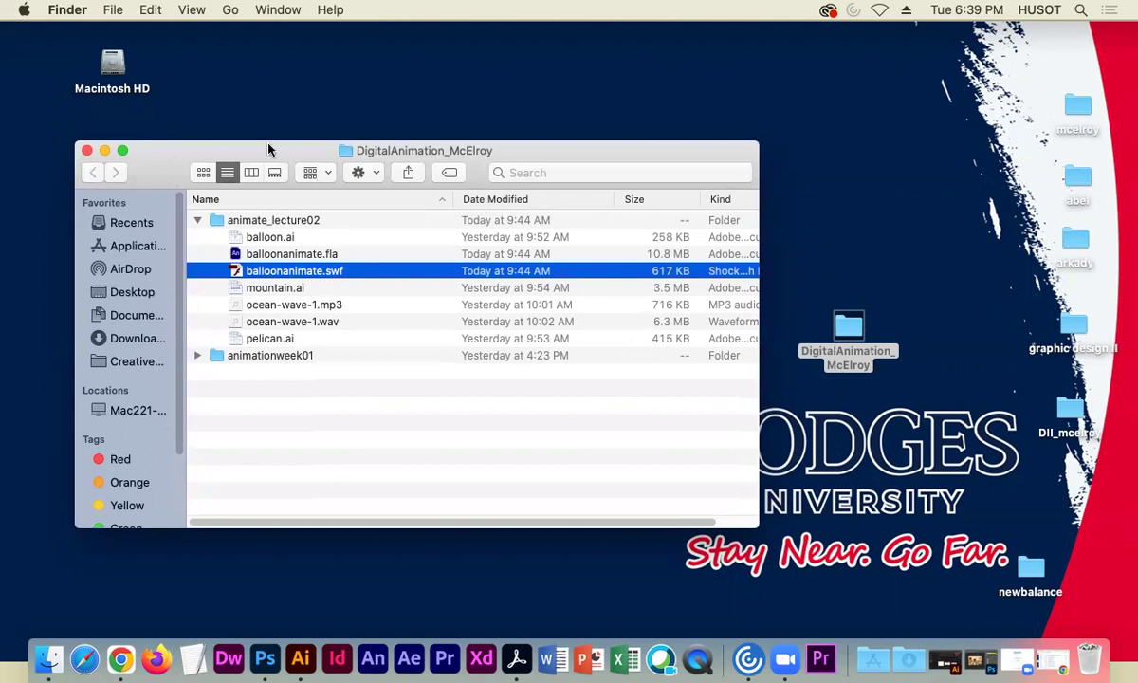
left_click_drag(159, 157, 154, 157)
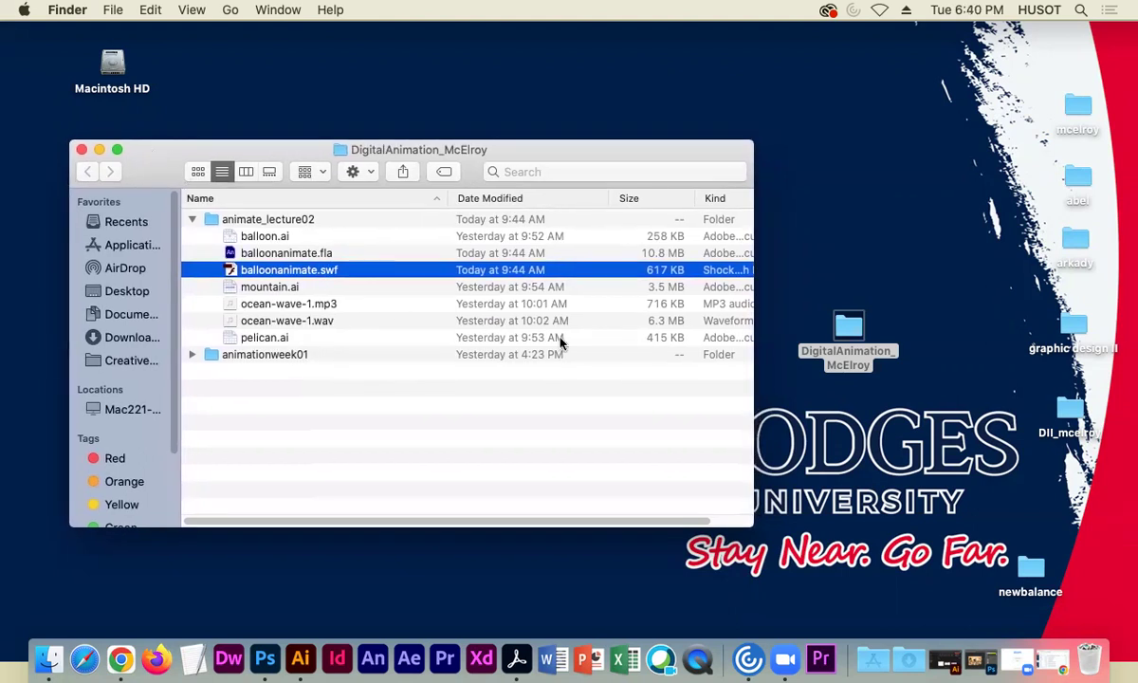
left_click_drag(753, 385, 790, 395)
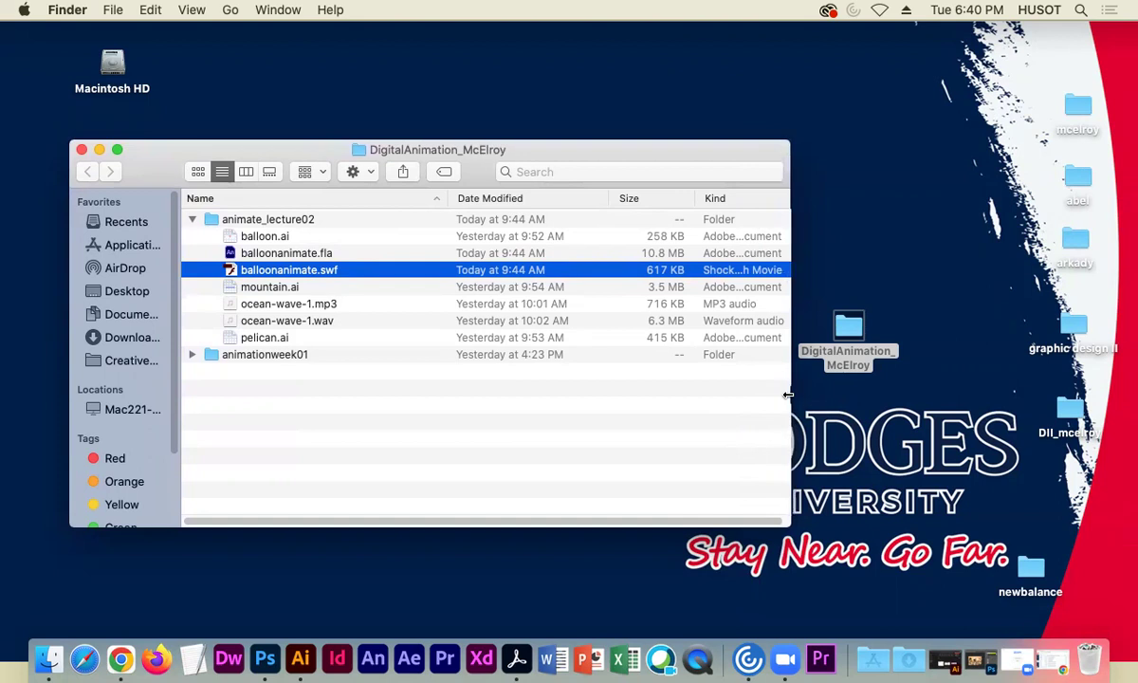
Step: Open balloonanimate.fla from the animate_lecture02 folder in Adobe Animate and return its timeline view to the first frames
mouse_move(152, 161)
left_mouse_down()
mouse_move(152, 148)
mouse_move(132, 148)
left_mouse_up()
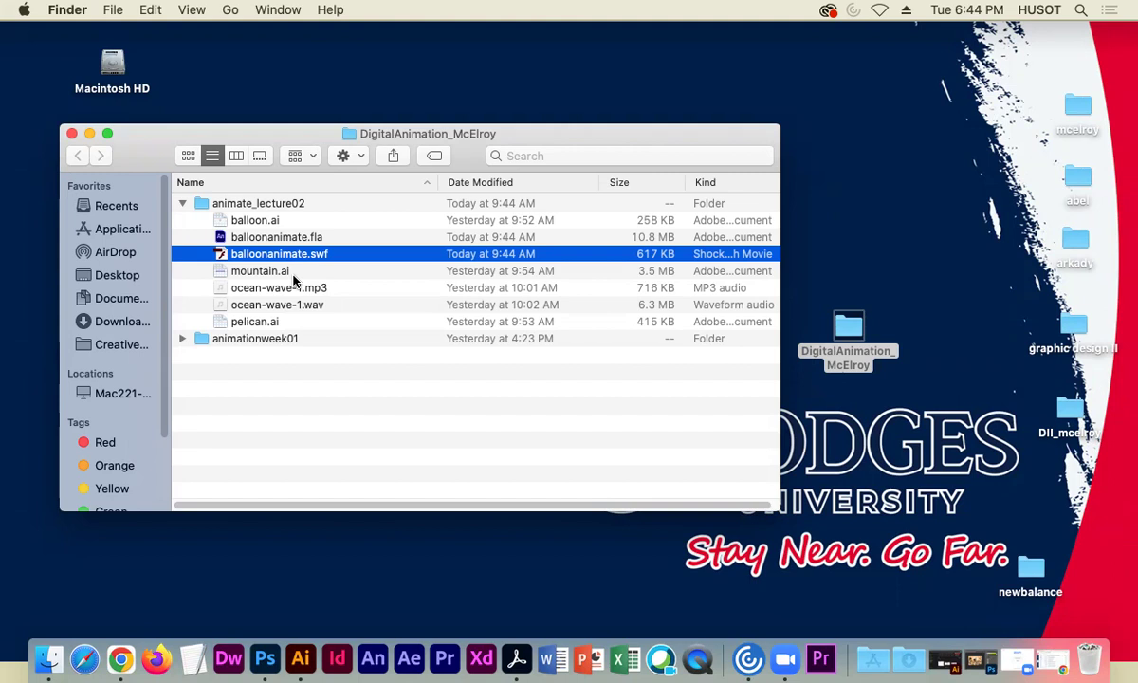
left_click_drag(152, 153, 154, 156)
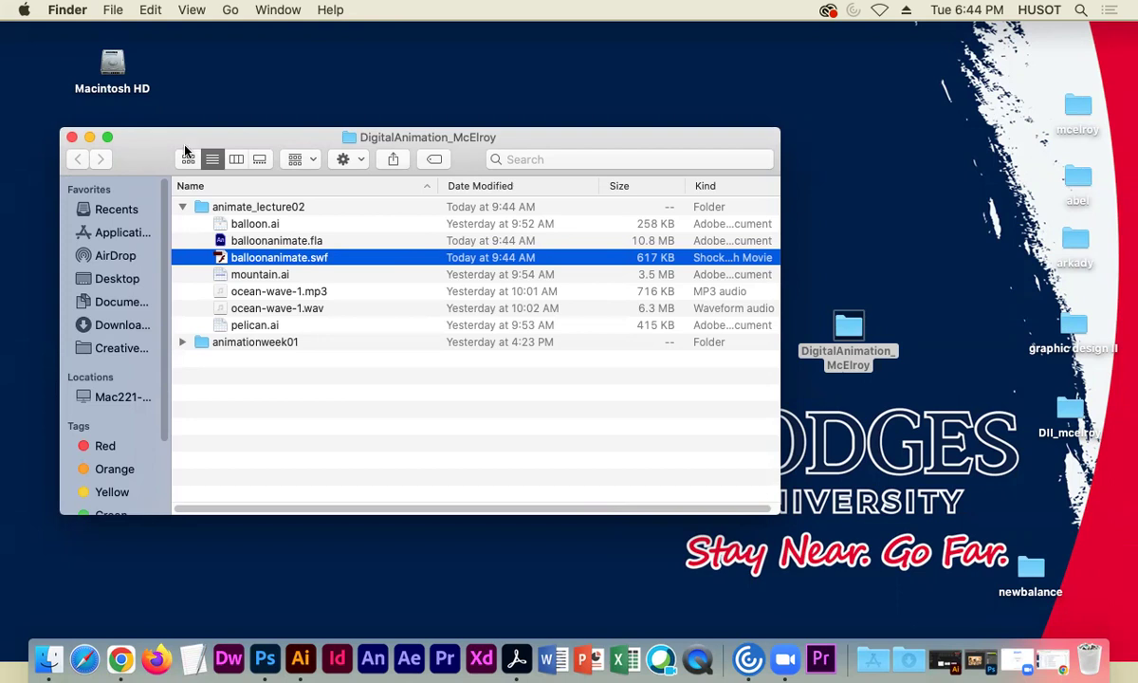
left_click_drag(150, 145, 157, 138)
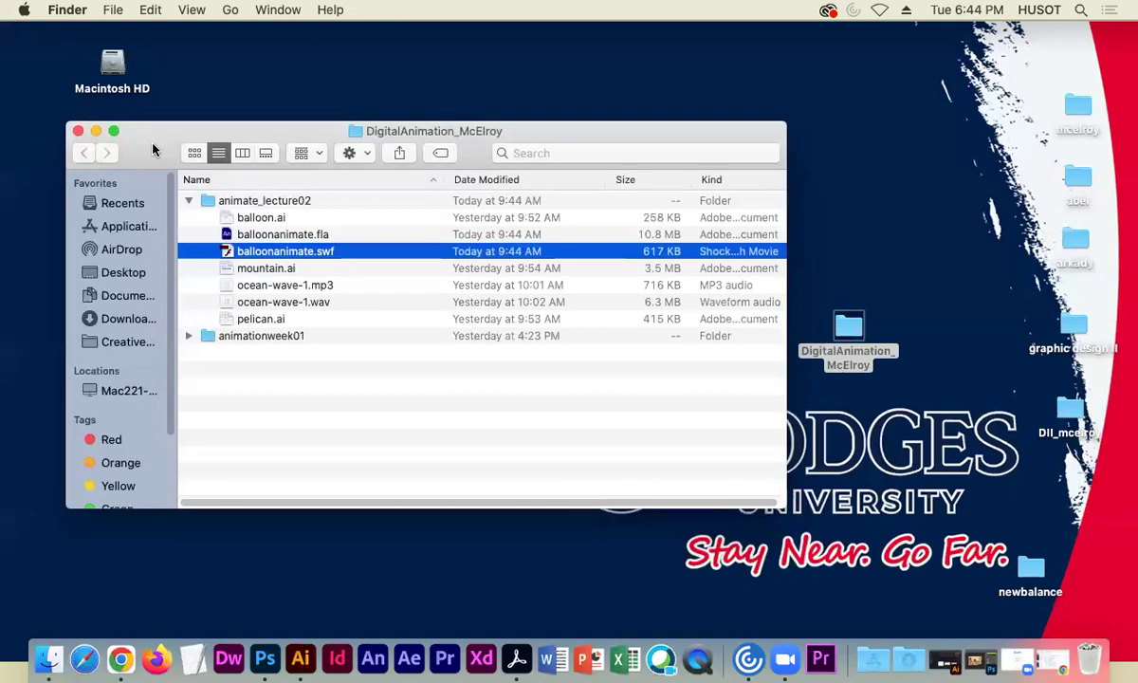
double_click(258, 235)
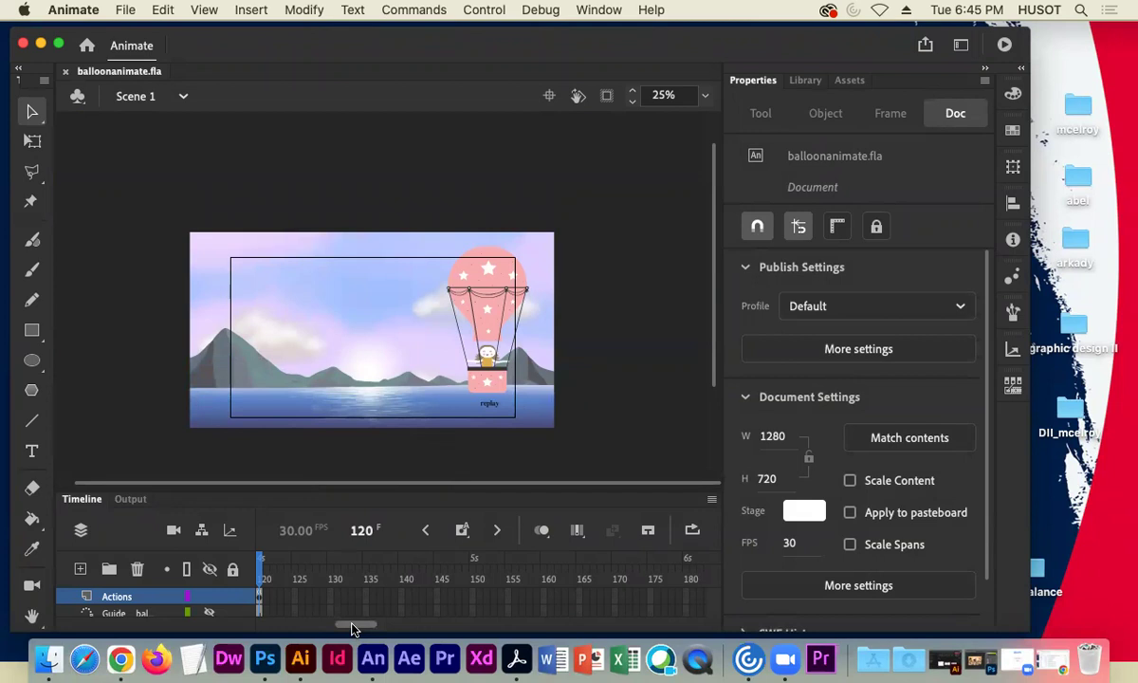
left_click_drag(353, 623, 246, 629)
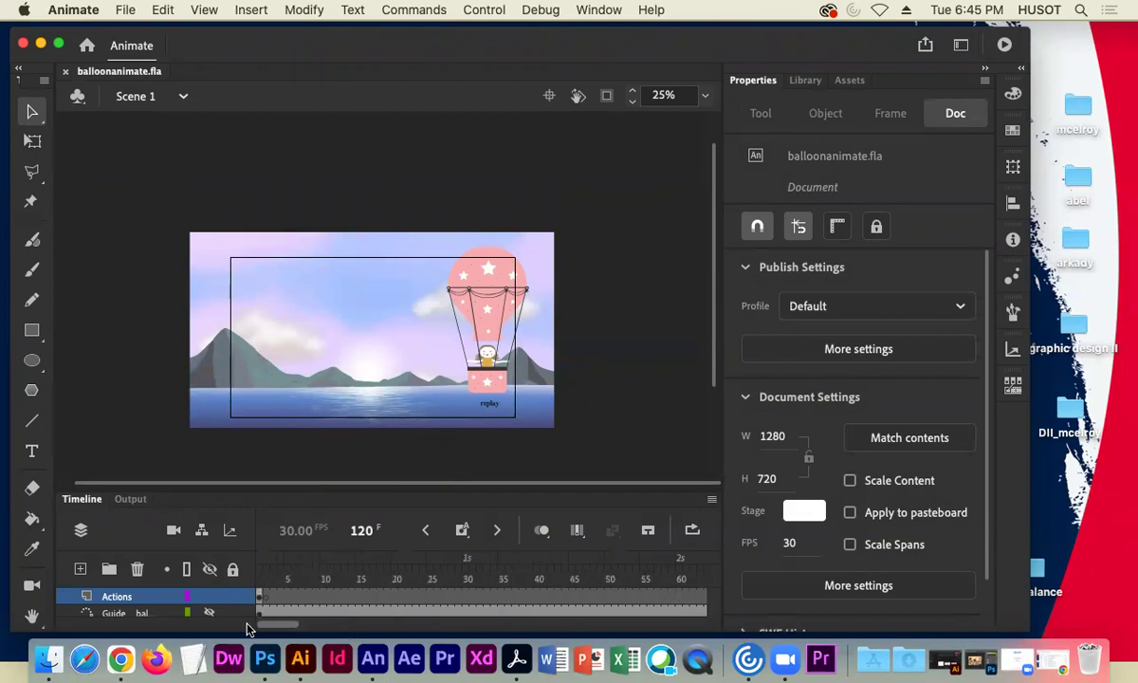
Step: Mute the computer's sound and test the balloonanimate movie in Animate
left_click(418, 9)
mouse_move(463, 11)
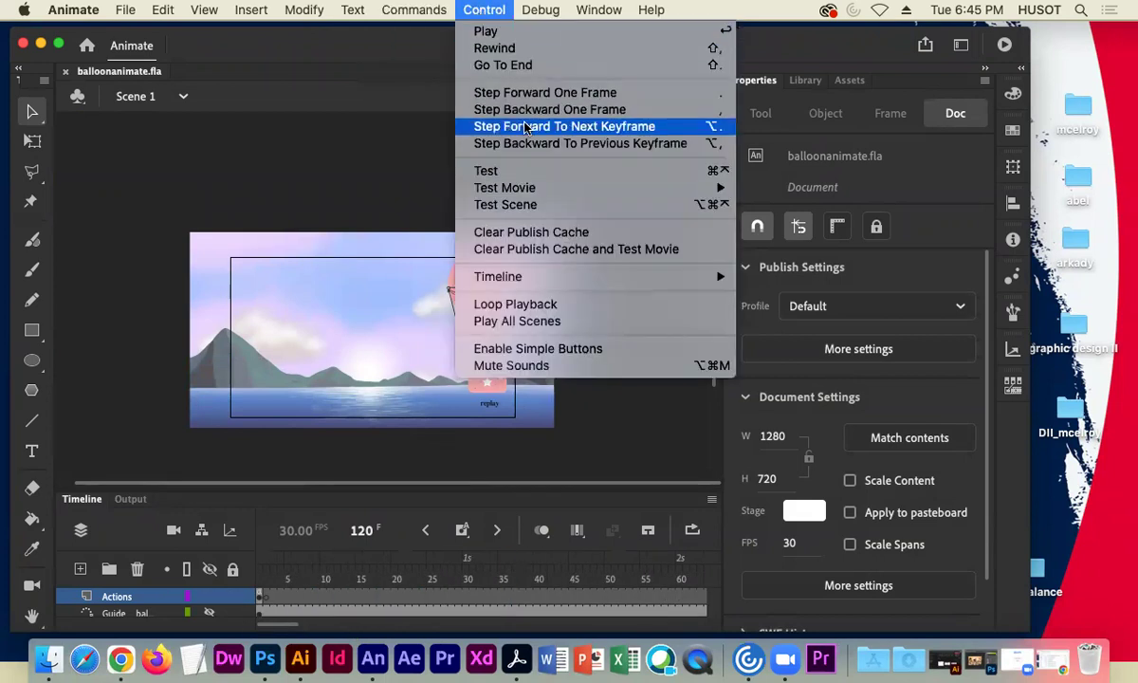
key("XF86AudioLowerVolume")
key("XF86AudioLowerVolume")
key("XF86AudioLowerVolume")
key("XF86AudioLowerVolume")
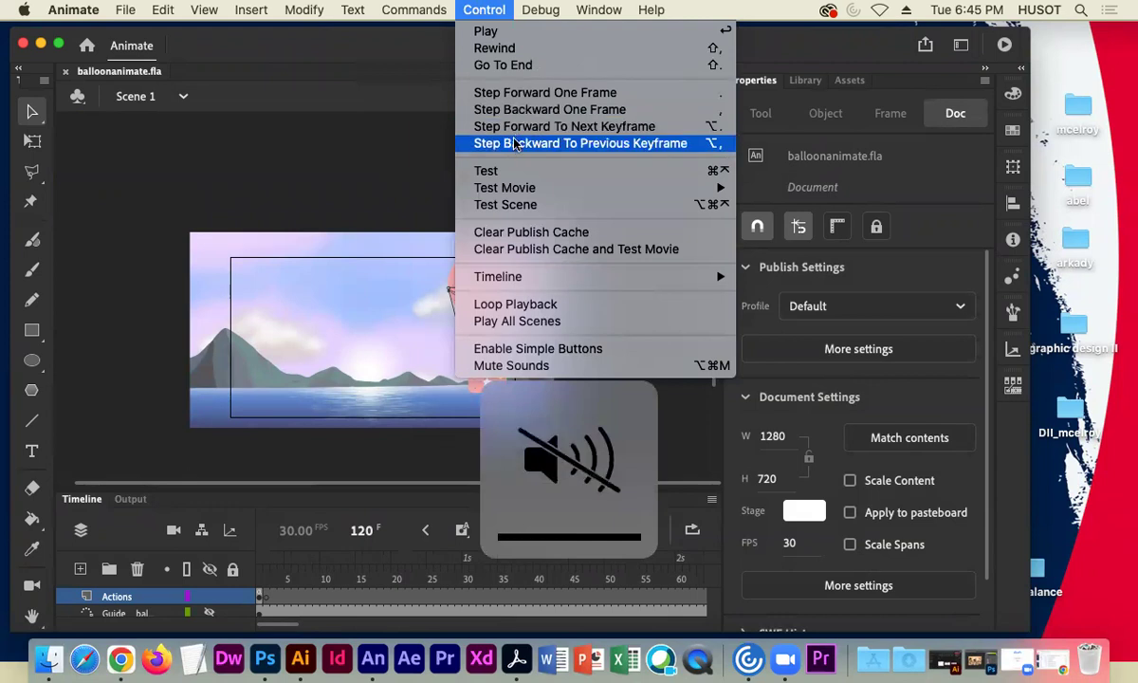
mouse_move(563, 188)
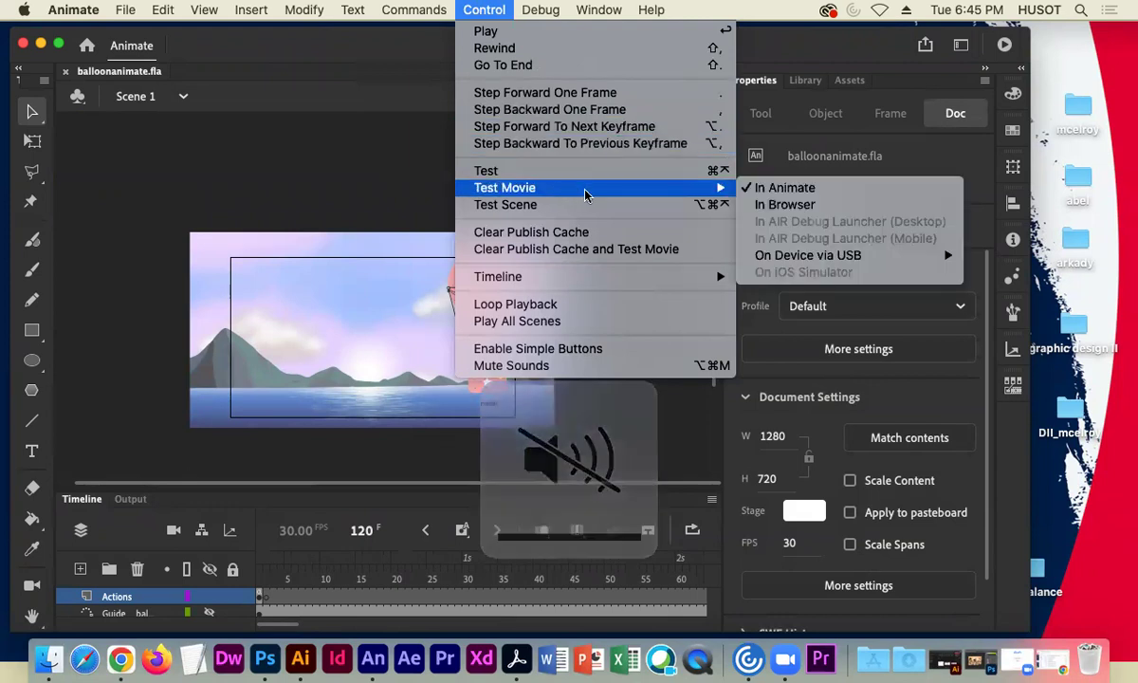
left_click(768, 188)
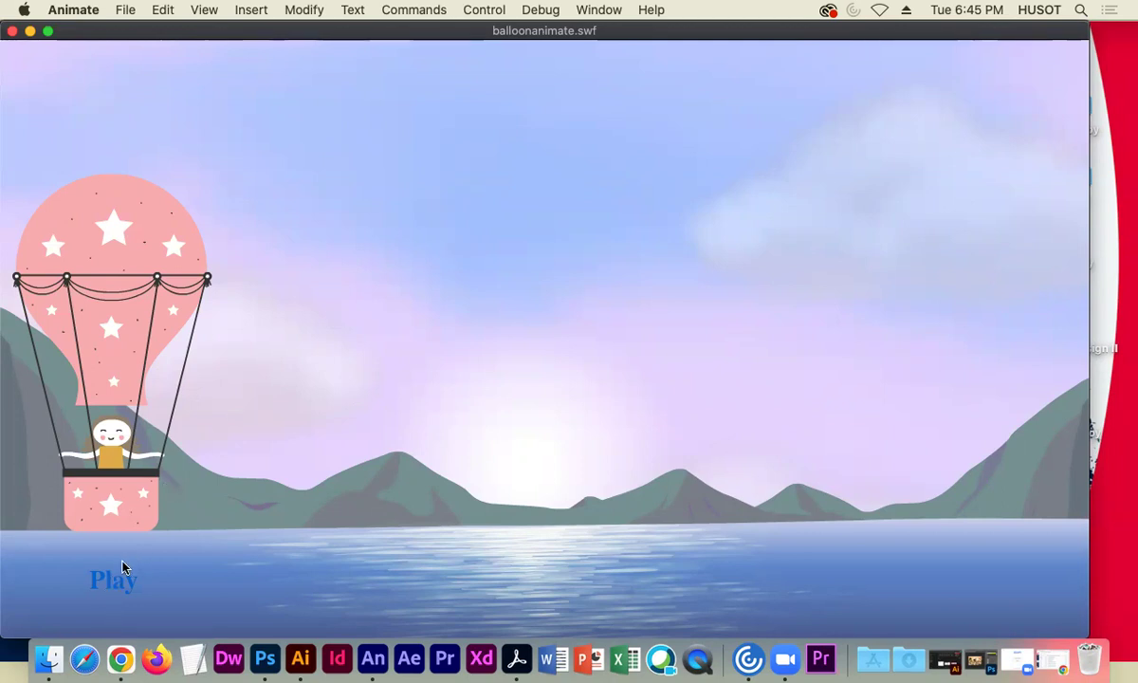
Step: Play and replay the balloon animation in the test movie, and close the preview window
left_click(105, 587)
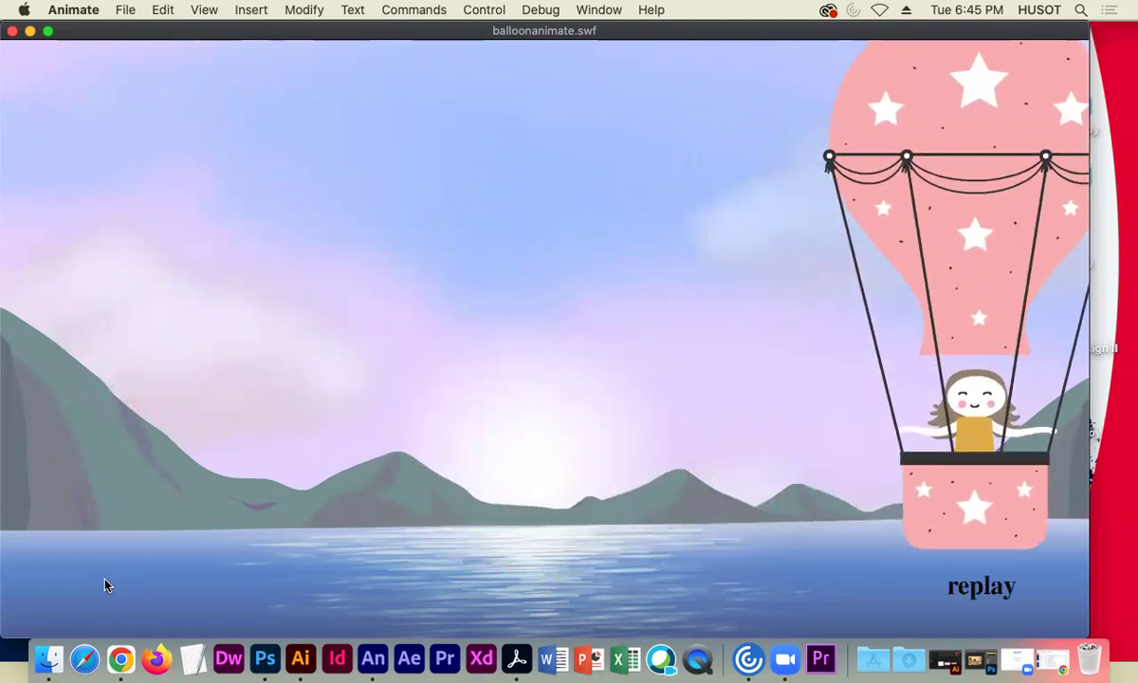
left_click(972, 588)
left_click(11, 32)
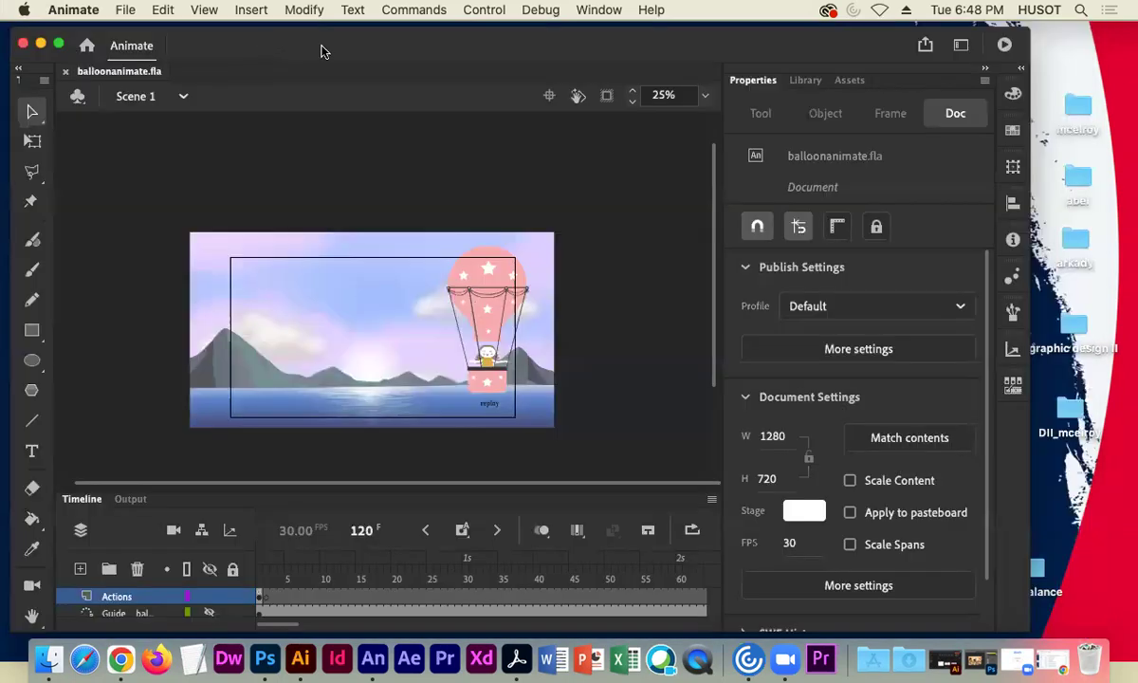
left_click(580, 10)
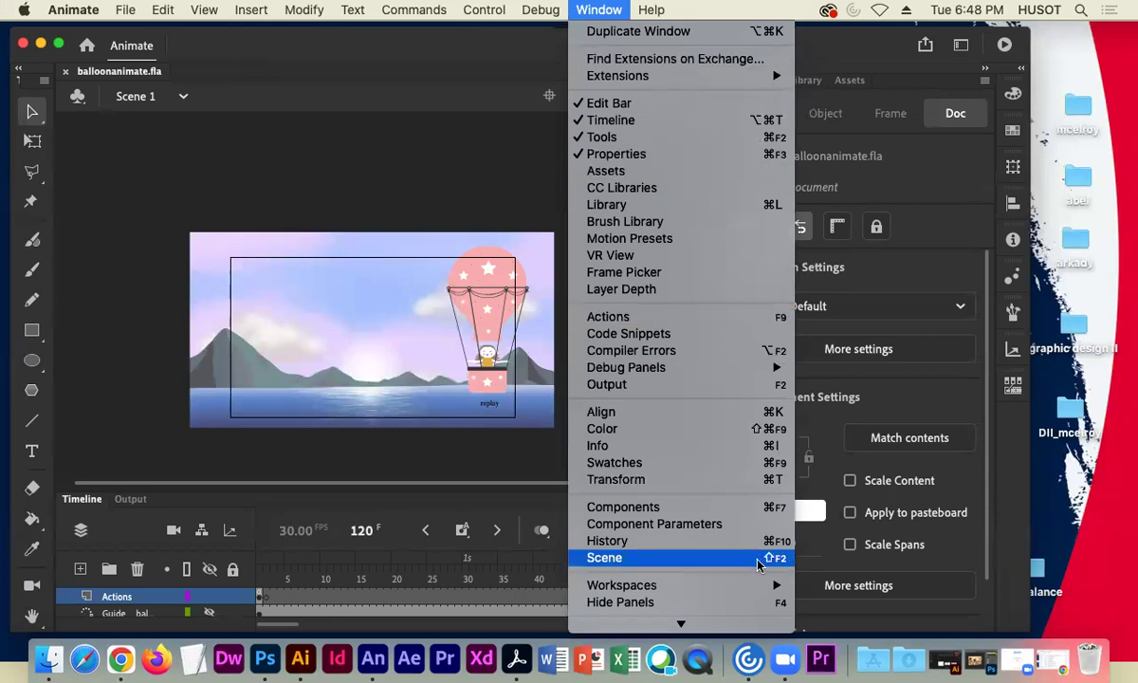
mouse_move(740, 585)
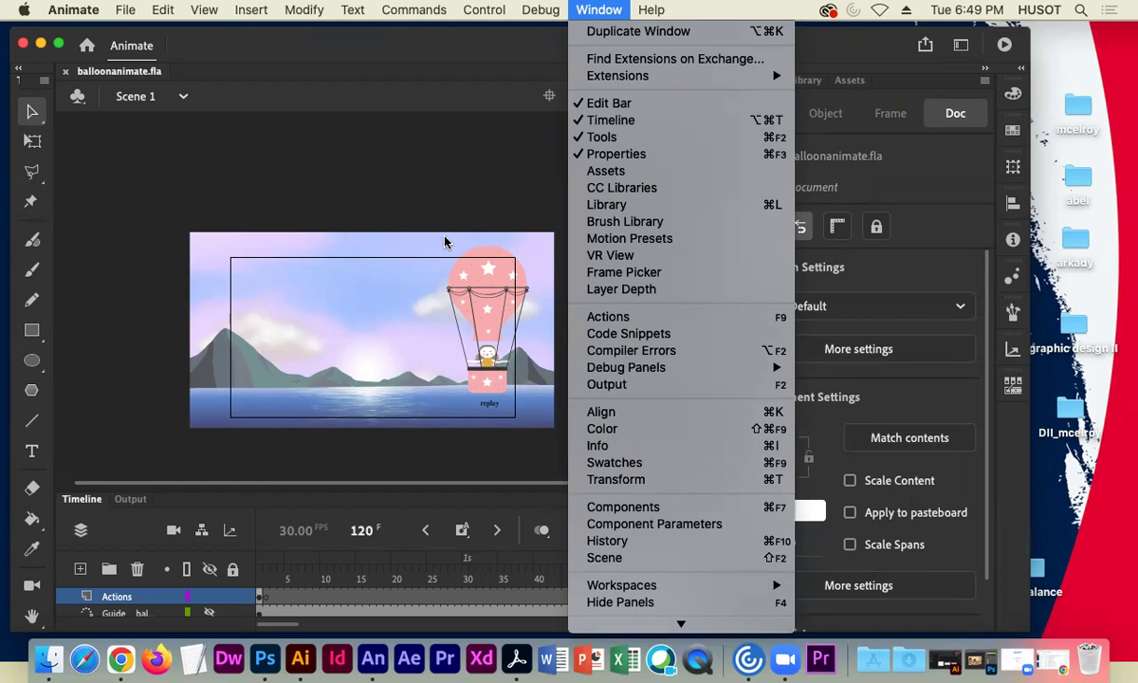
left_click(172, 191)
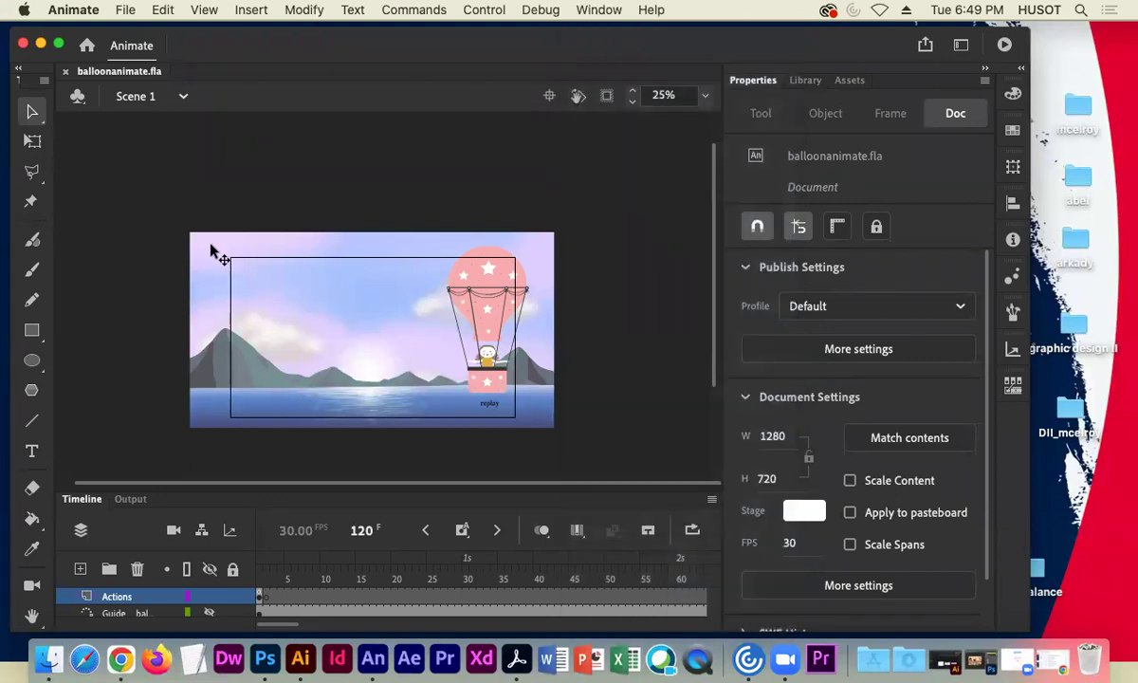
scroll(607, 311, "down", 3)
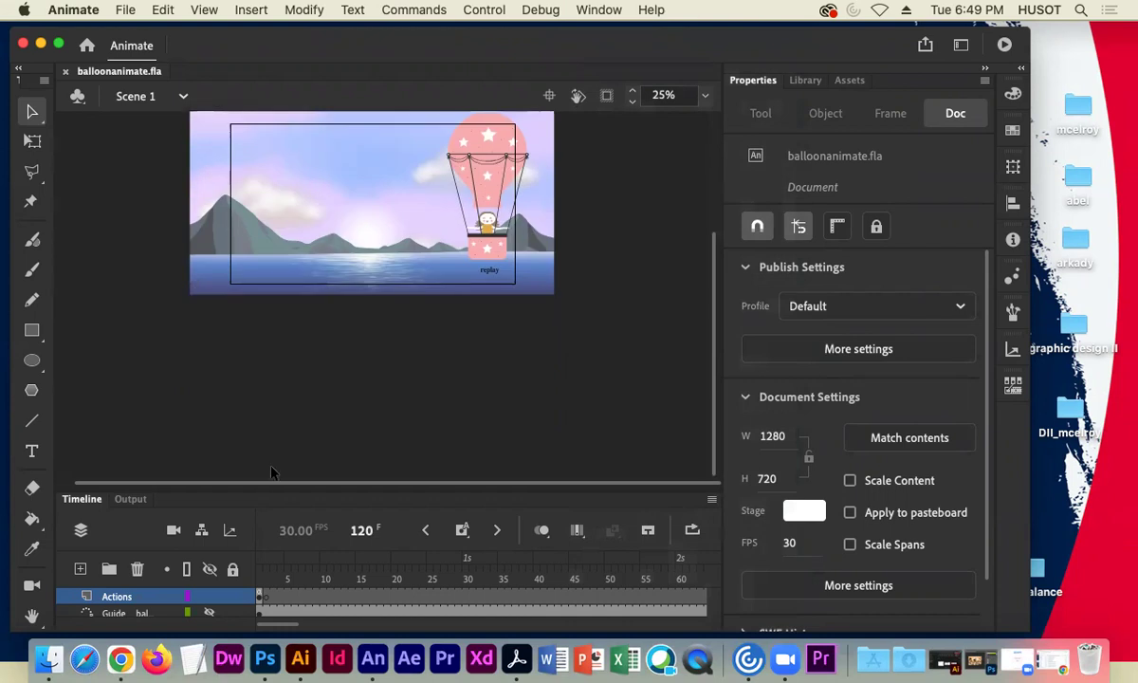
scroll(287, 515, "down", 1)
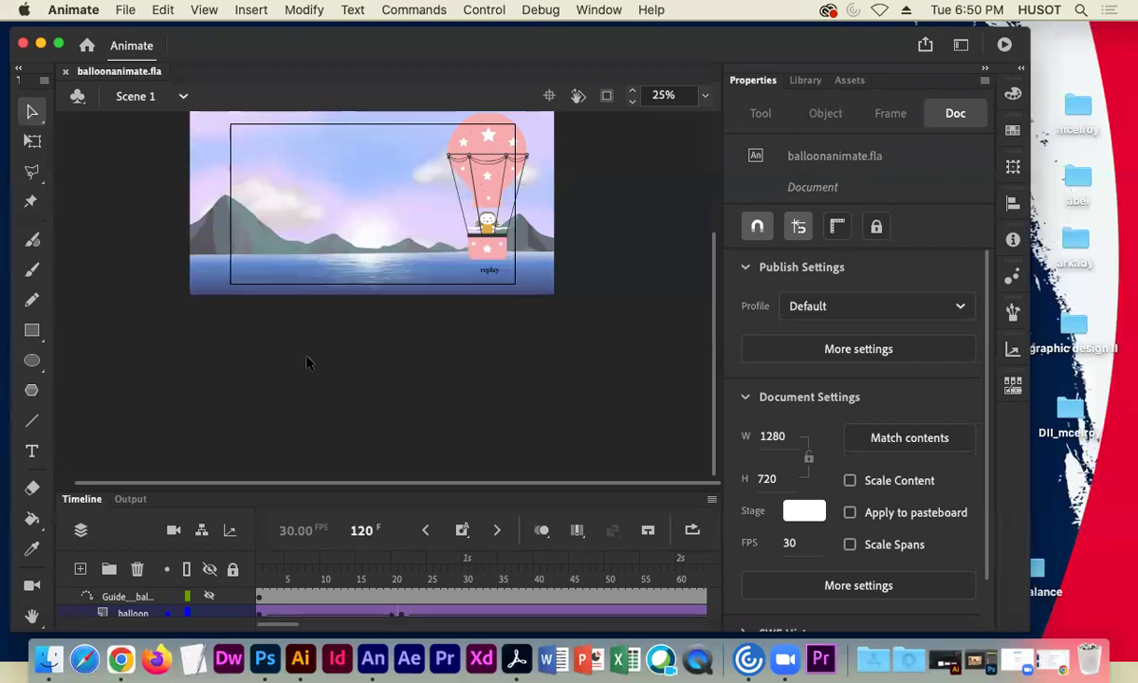
Step: Close balloonanimate.fla and create a new 1280 x 720 HD Character Animation document at 30 fps with ActionScript 3.0
left_click(66, 72)
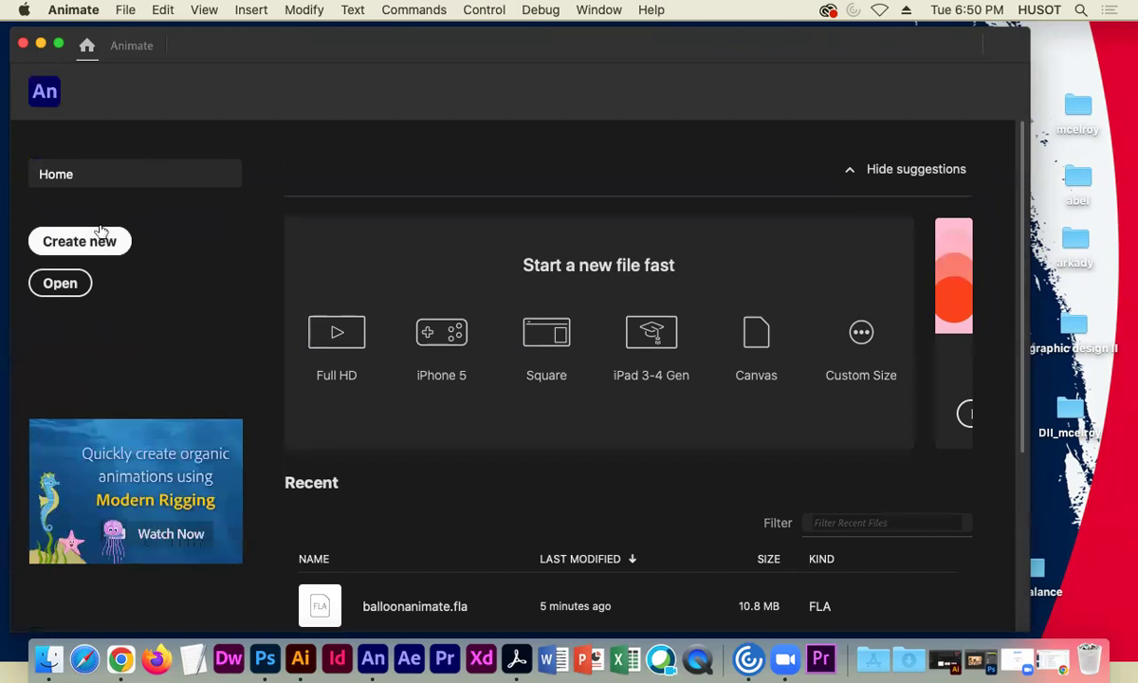
left_click(102, 232)
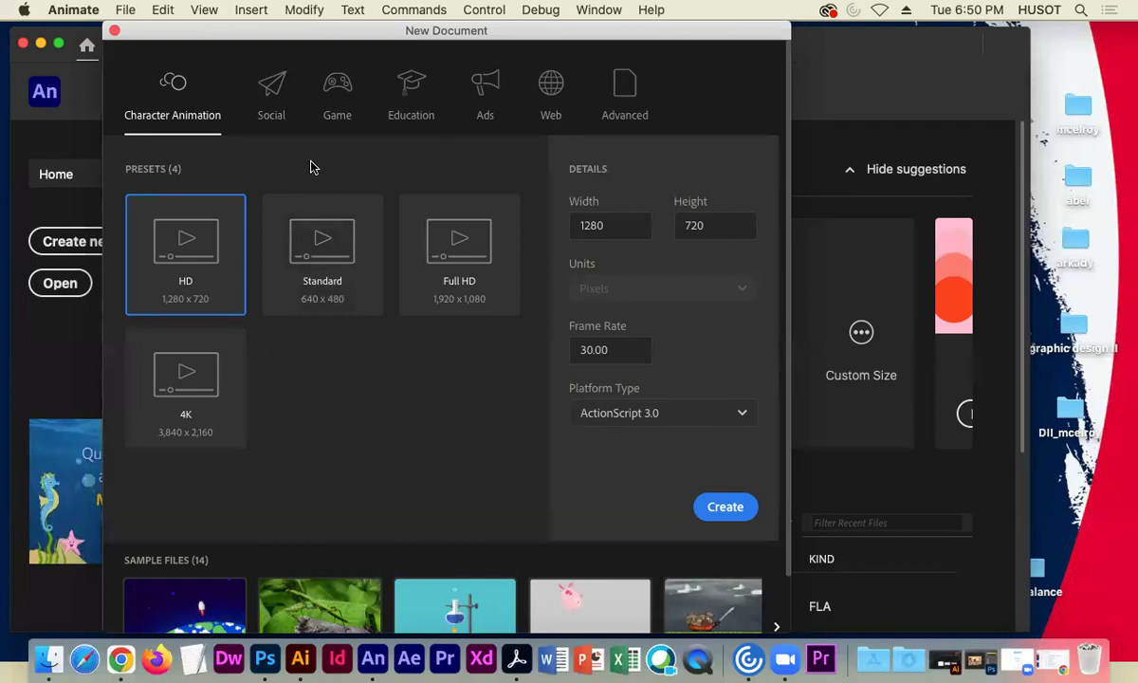
left_click(728, 506)
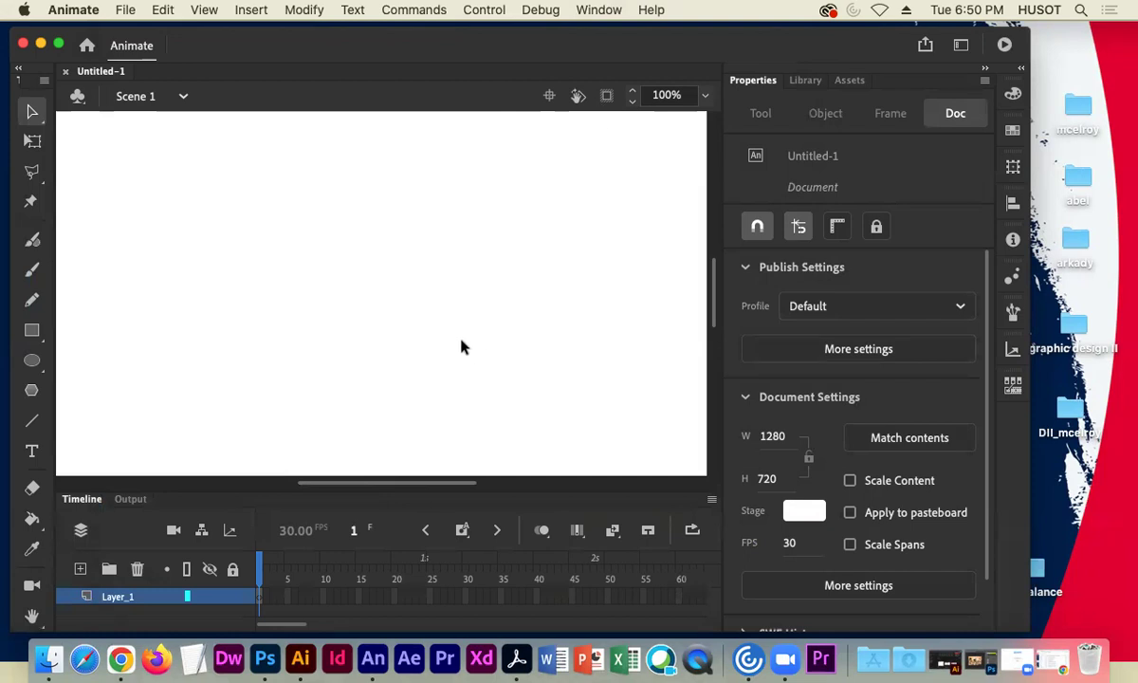
Step: Import mountain.ai from the animate_lecture02 folder onto the stage, keeping the default import options
key("super+minus")
key("super+minus")
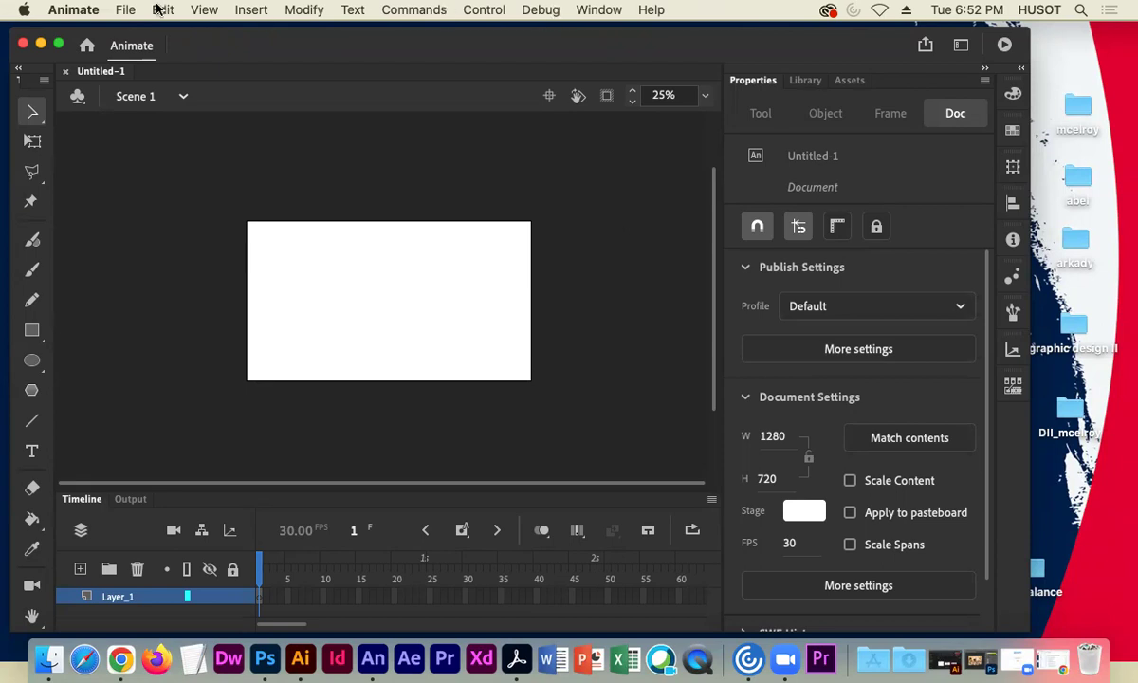
left_click(125, 9)
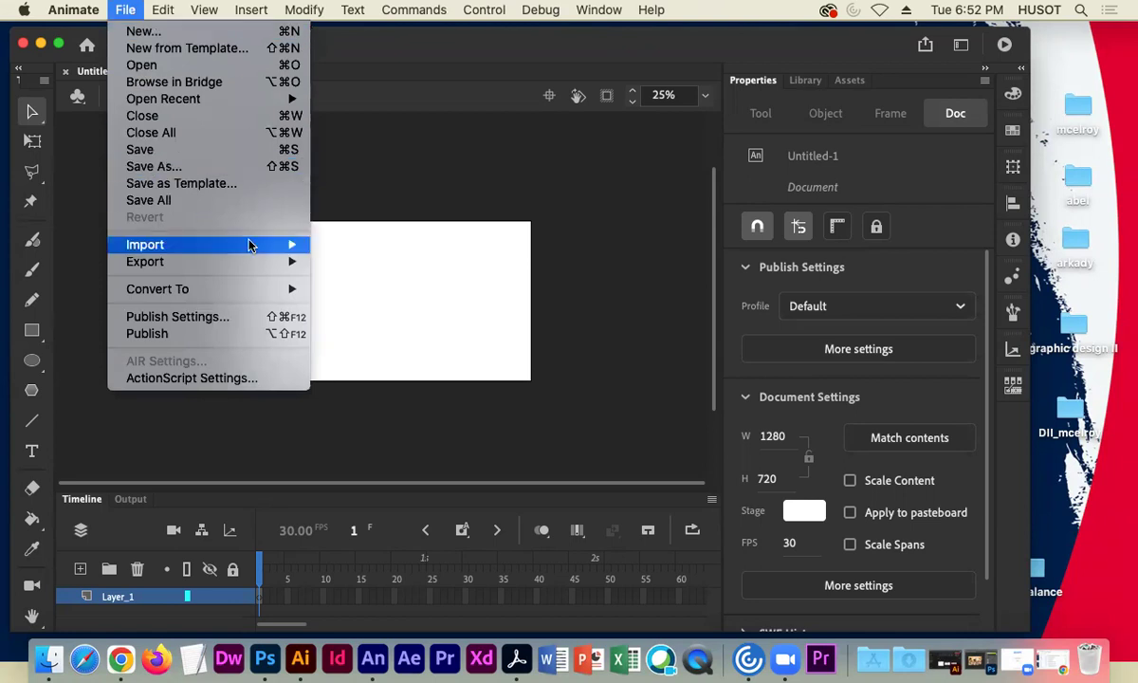
mouse_move(237, 245)
left_click(334, 245)
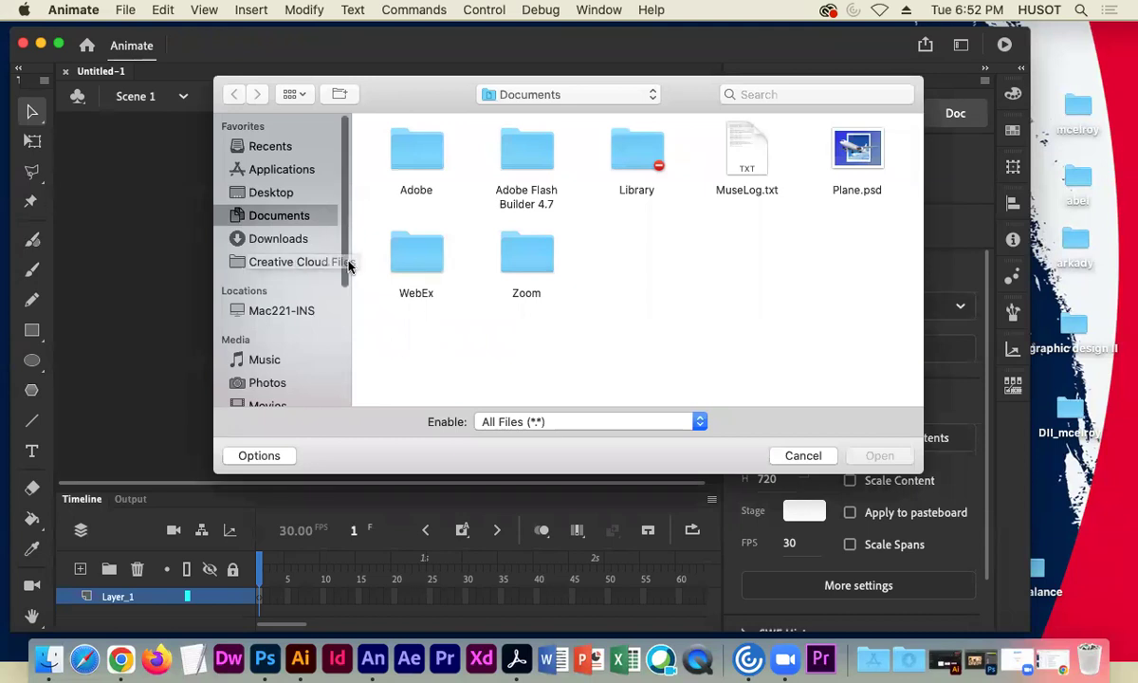
left_click(288, 193)
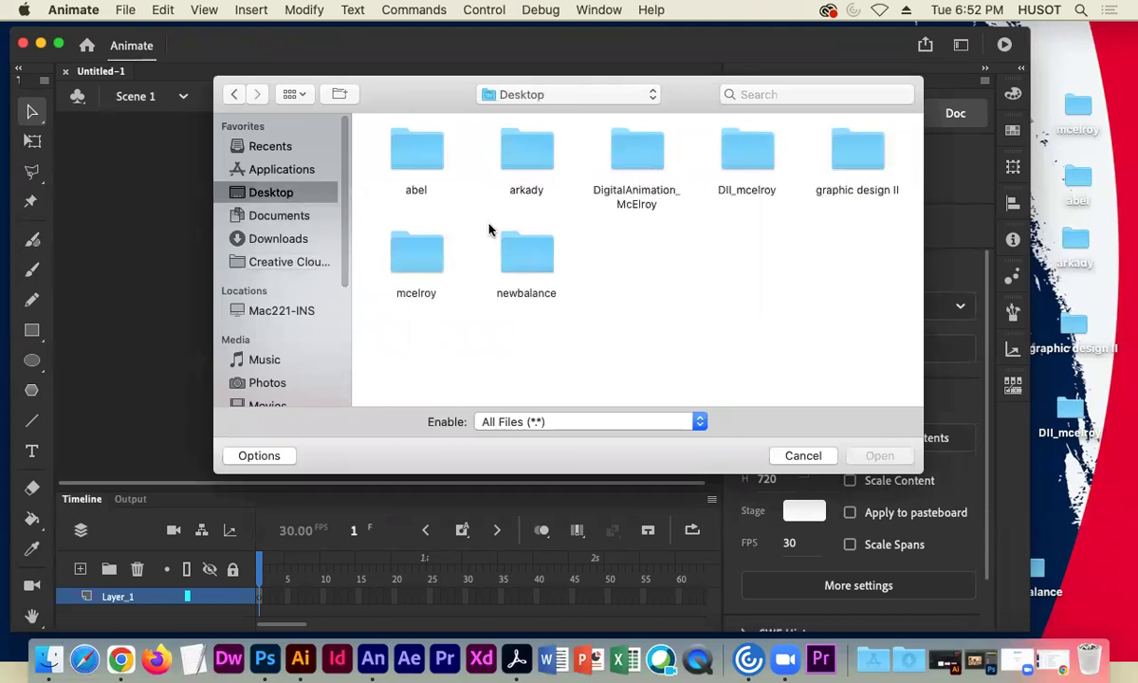
double_click(636, 151)
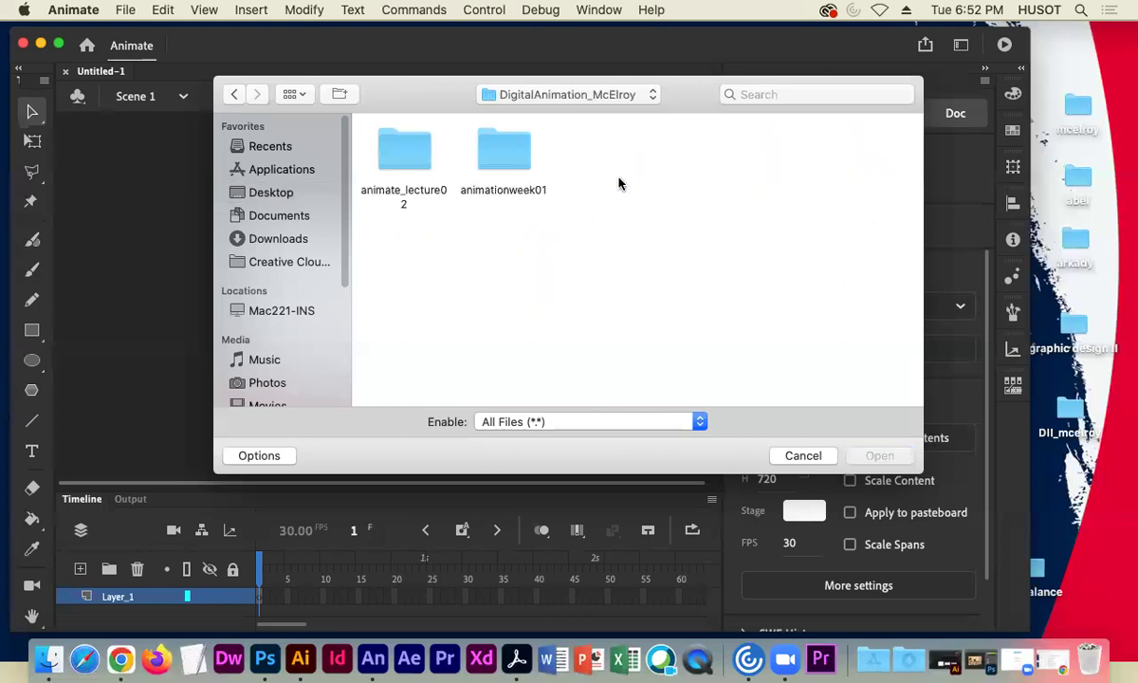
double_click(380, 147)
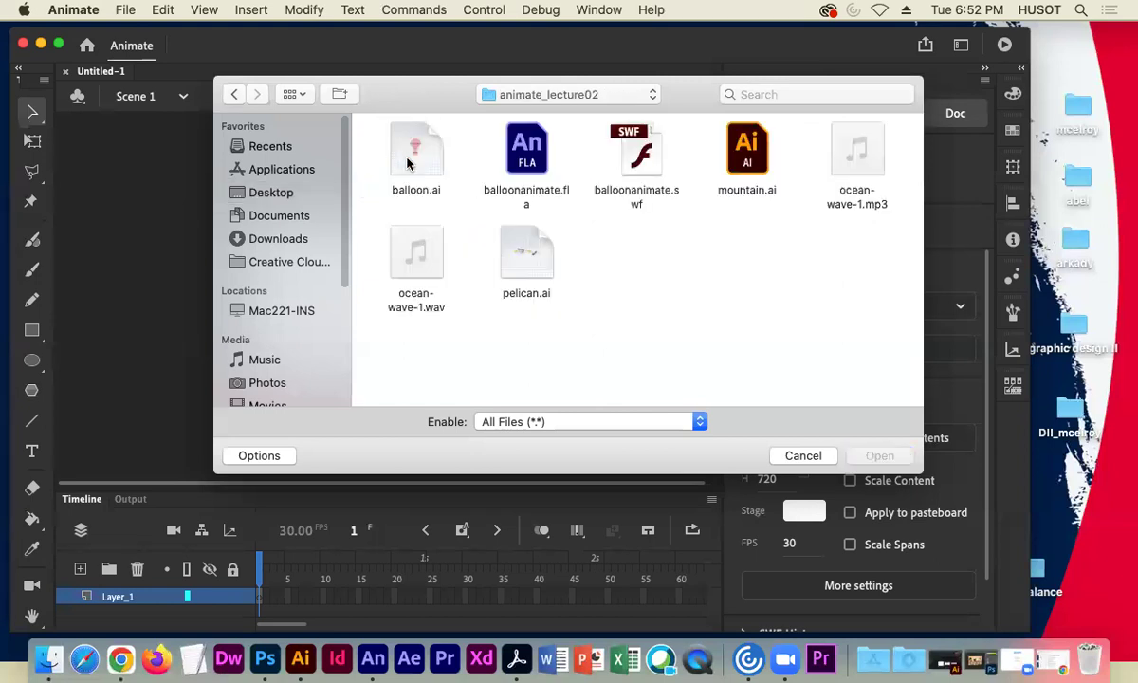
left_click(719, 142)
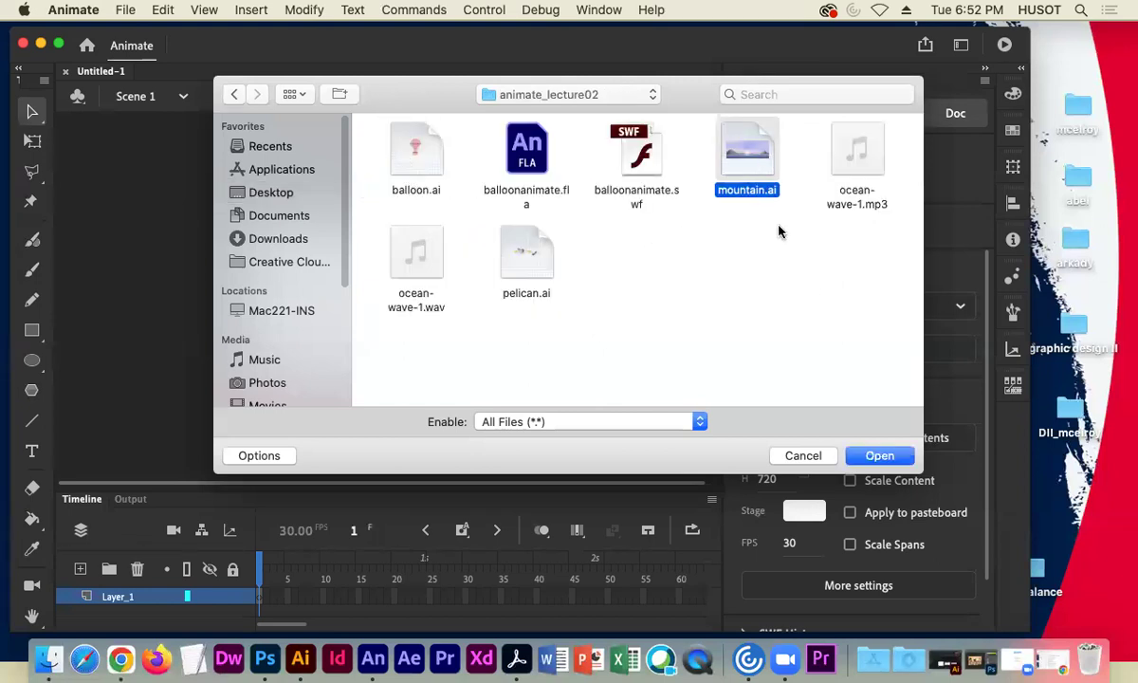
left_click(877, 461)
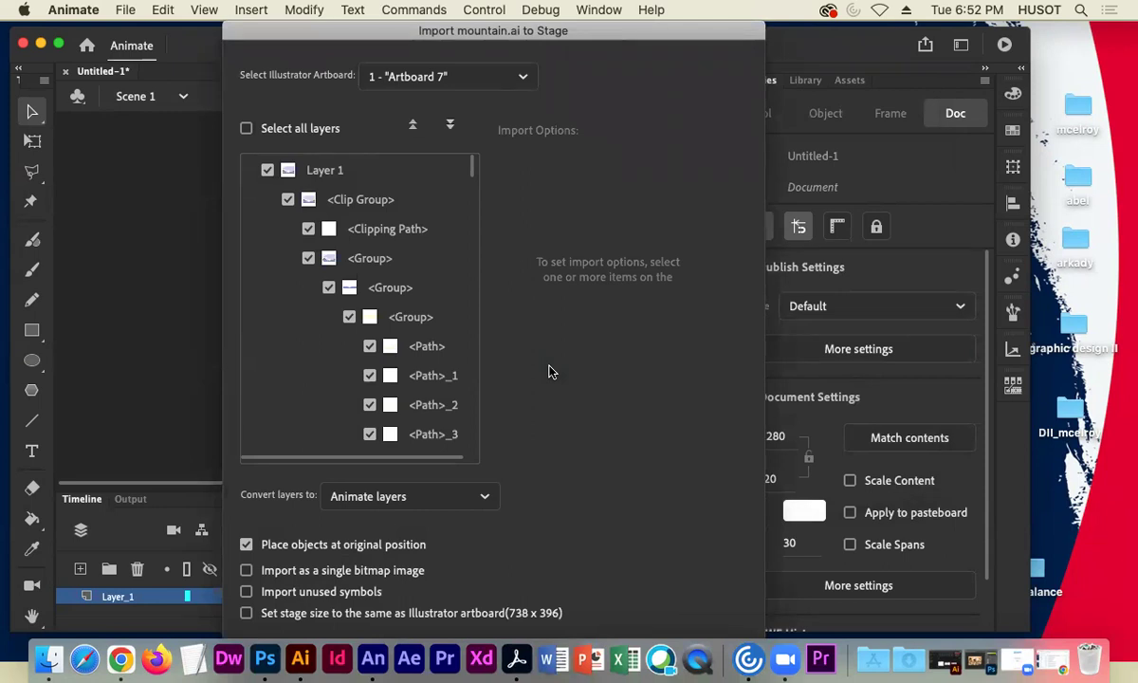
key("Return")
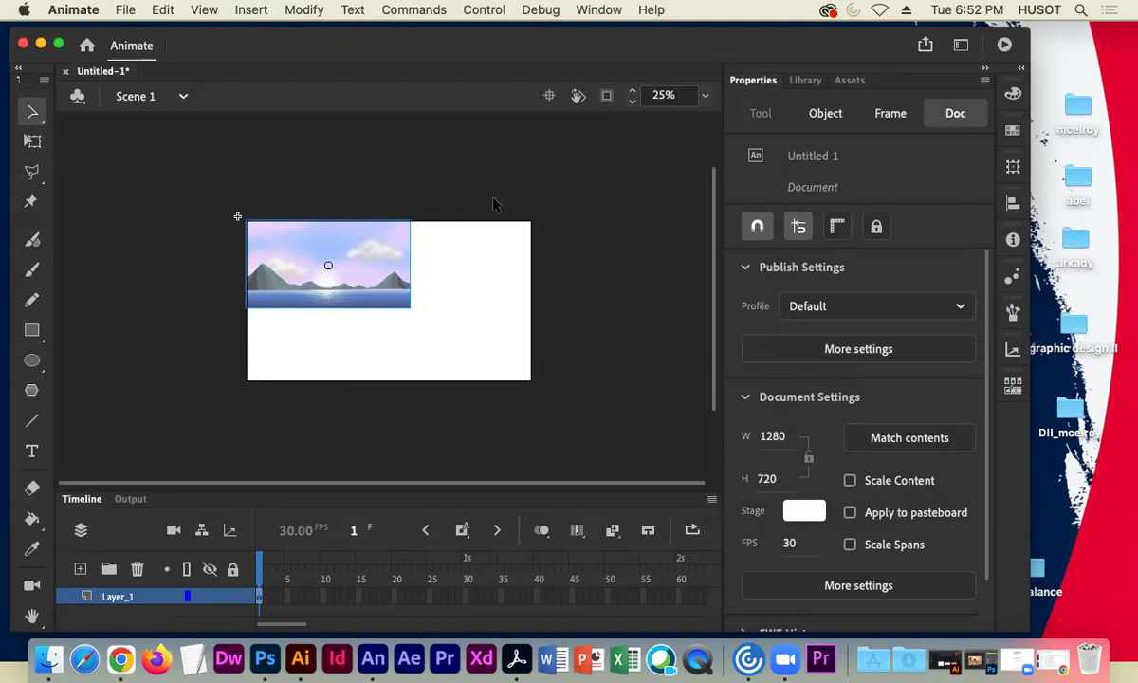
Step: Scale and position the mountain artwork to about 1422 x 765 px so it extends past every stage edge, and deselect it
key("q")
left_click(389, 305)
left_click_drag(389, 305, 297, 325)
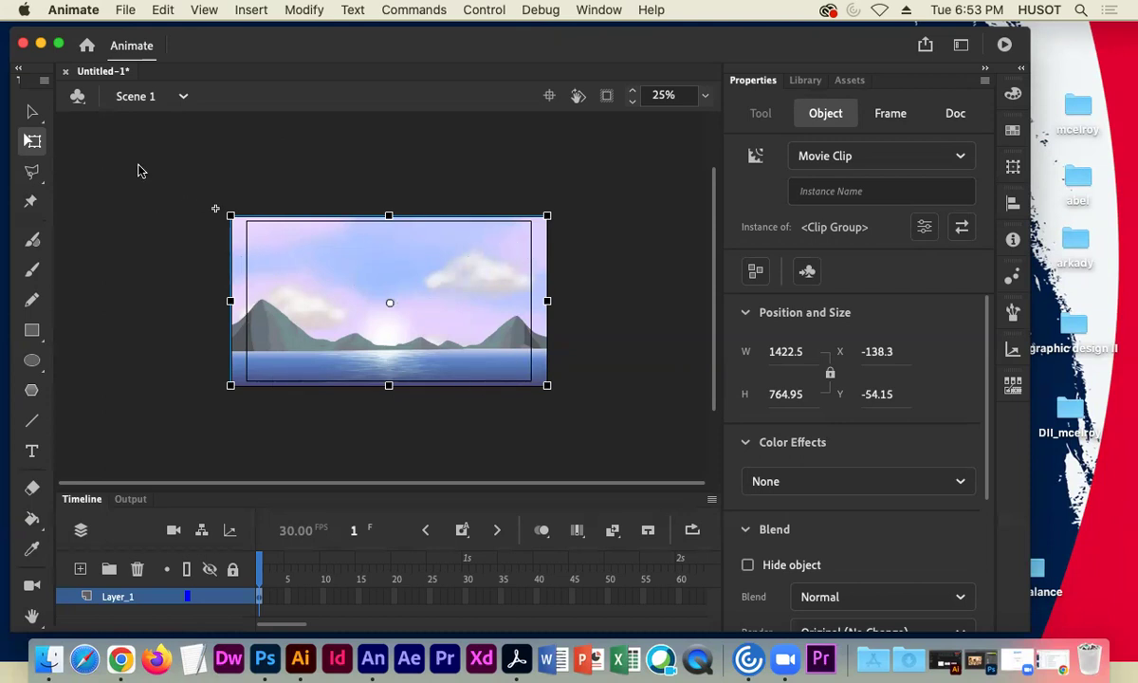
key("super+equal")
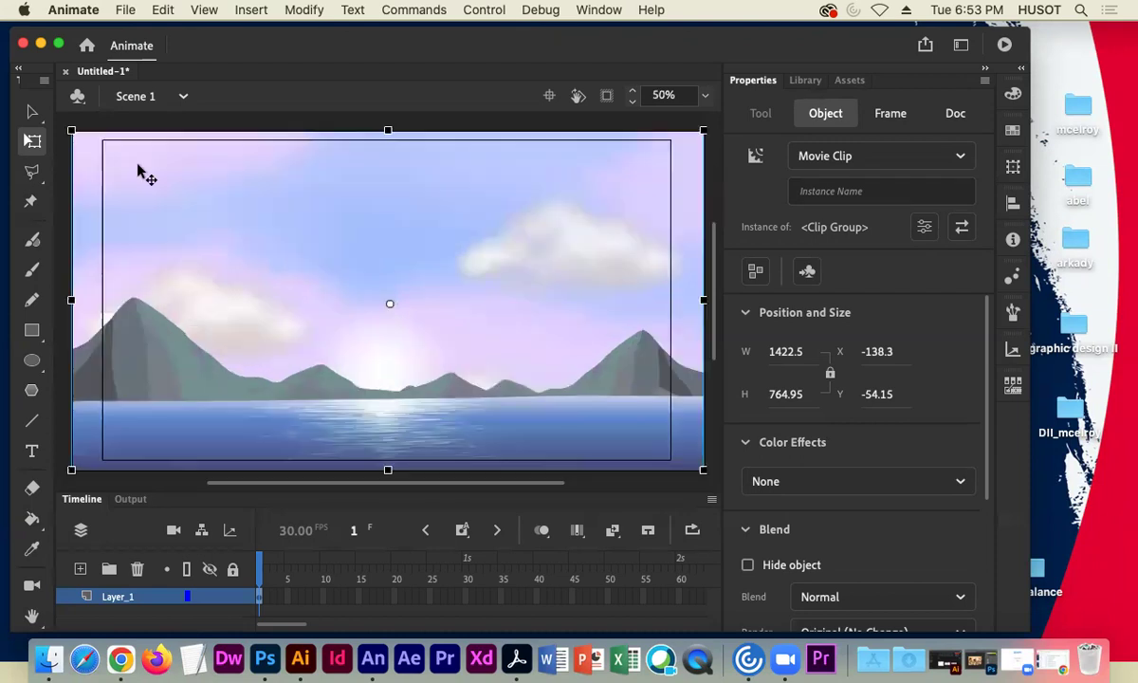
key("super+minus")
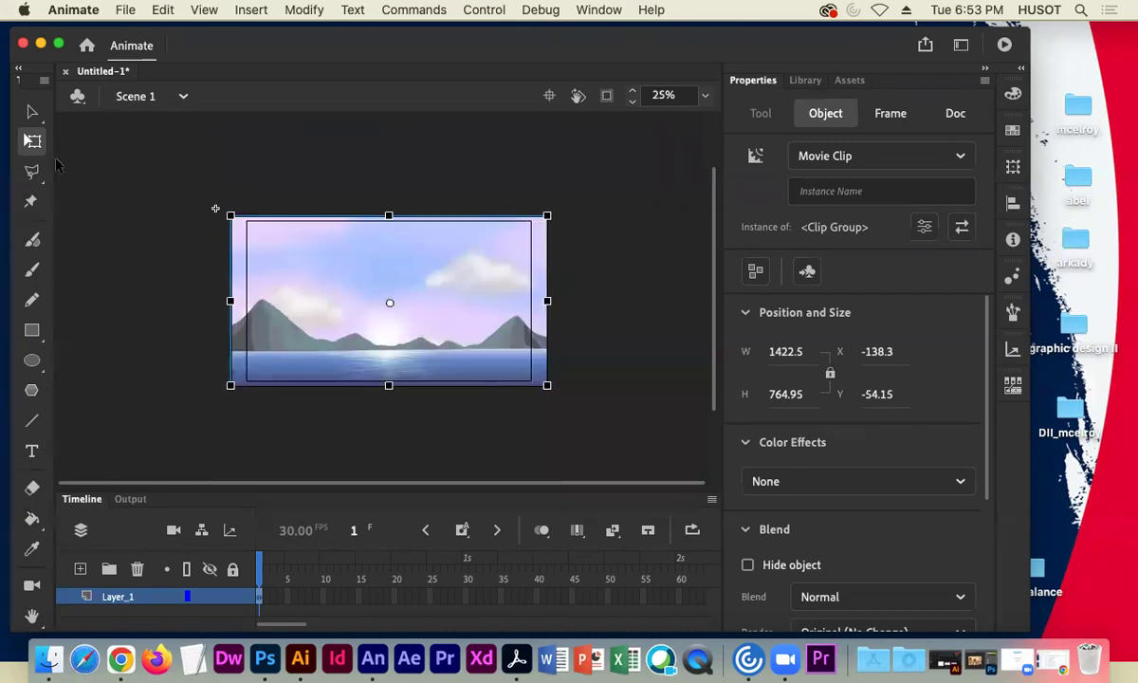
left_click(32, 112)
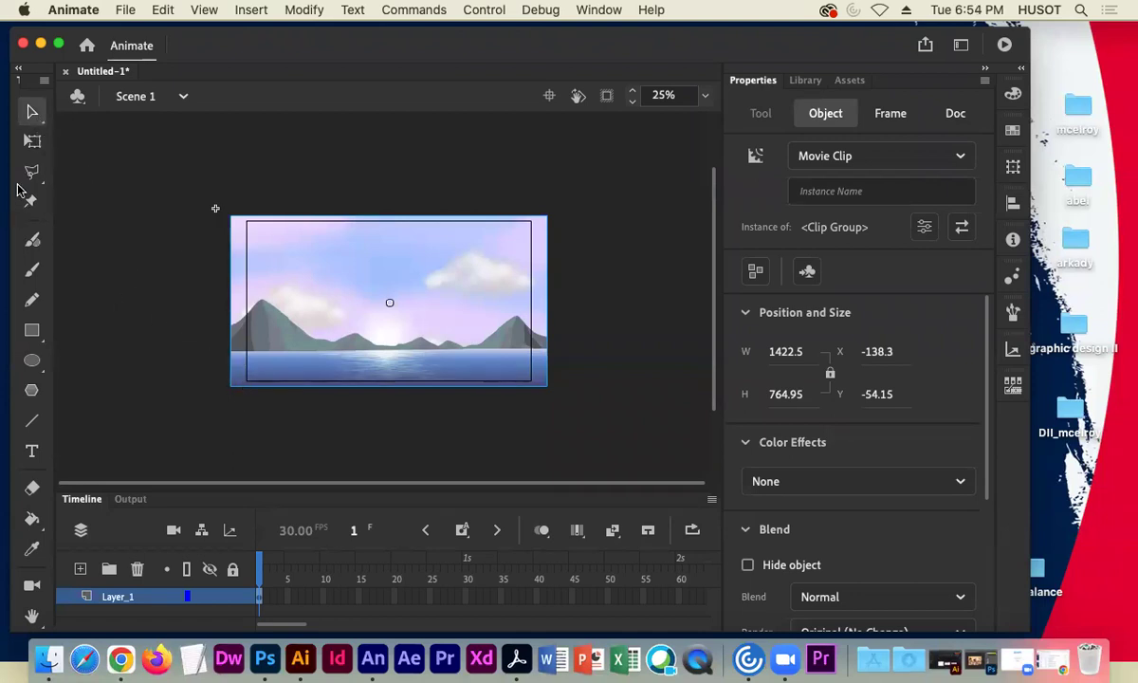
left_click(183, 144)
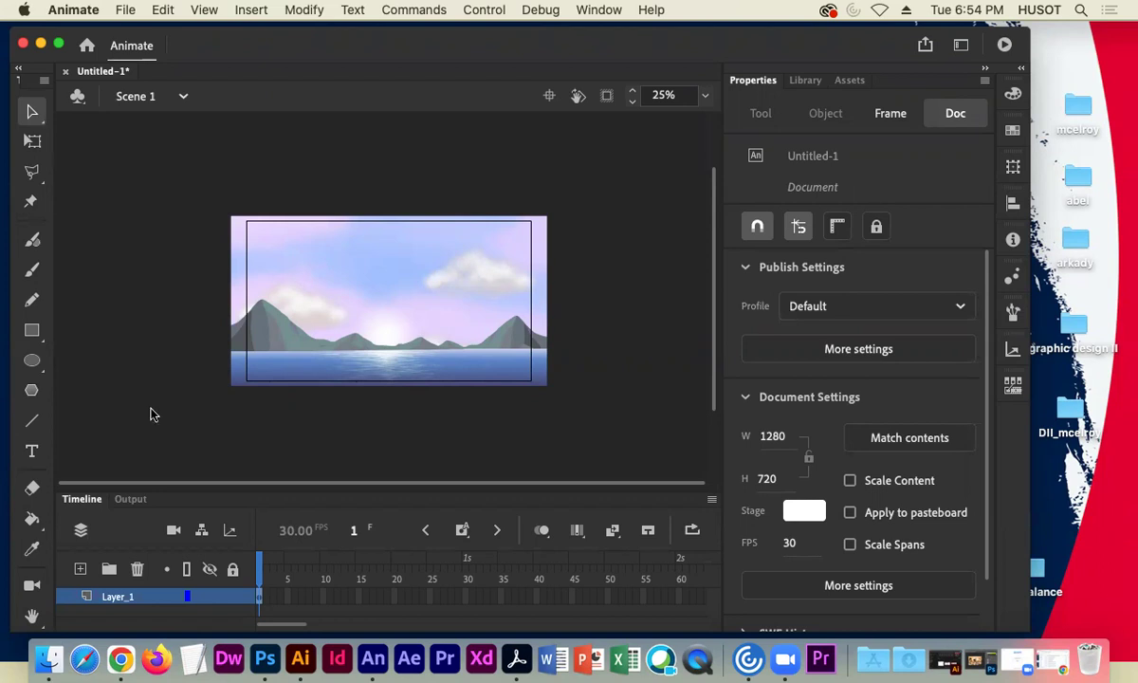
Step: Rename the layer holding the mountain artwork as mountains_bg
left_click(115, 602)
double_click(116, 596)
type("mountains")
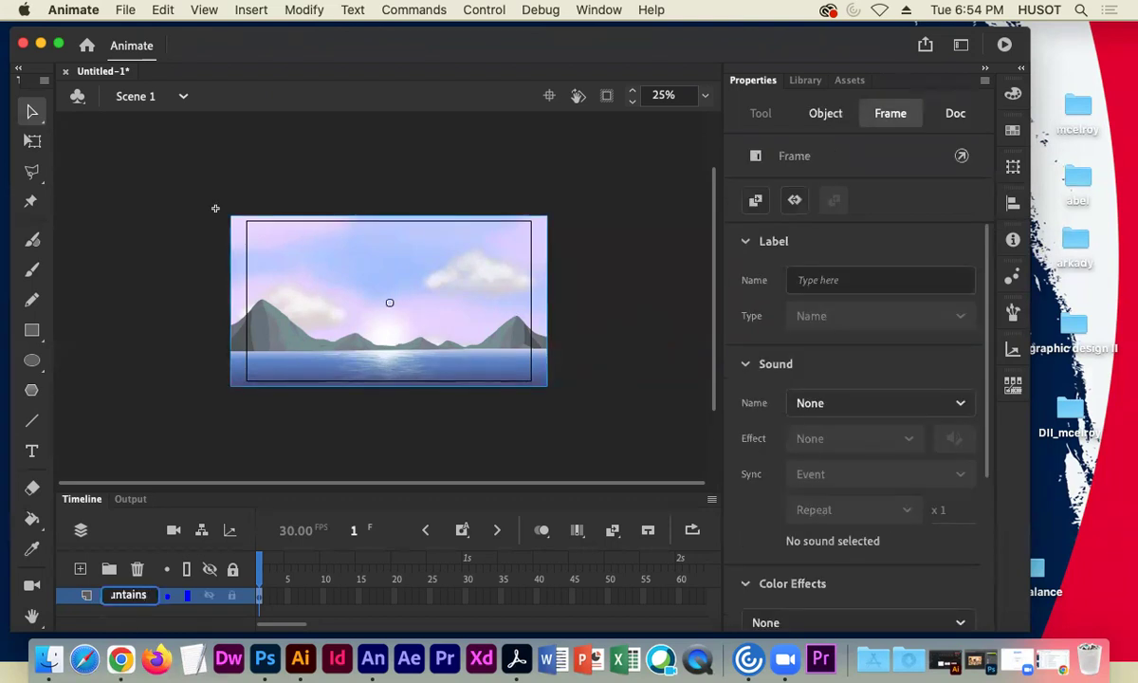
type("_bg")
key("Return")
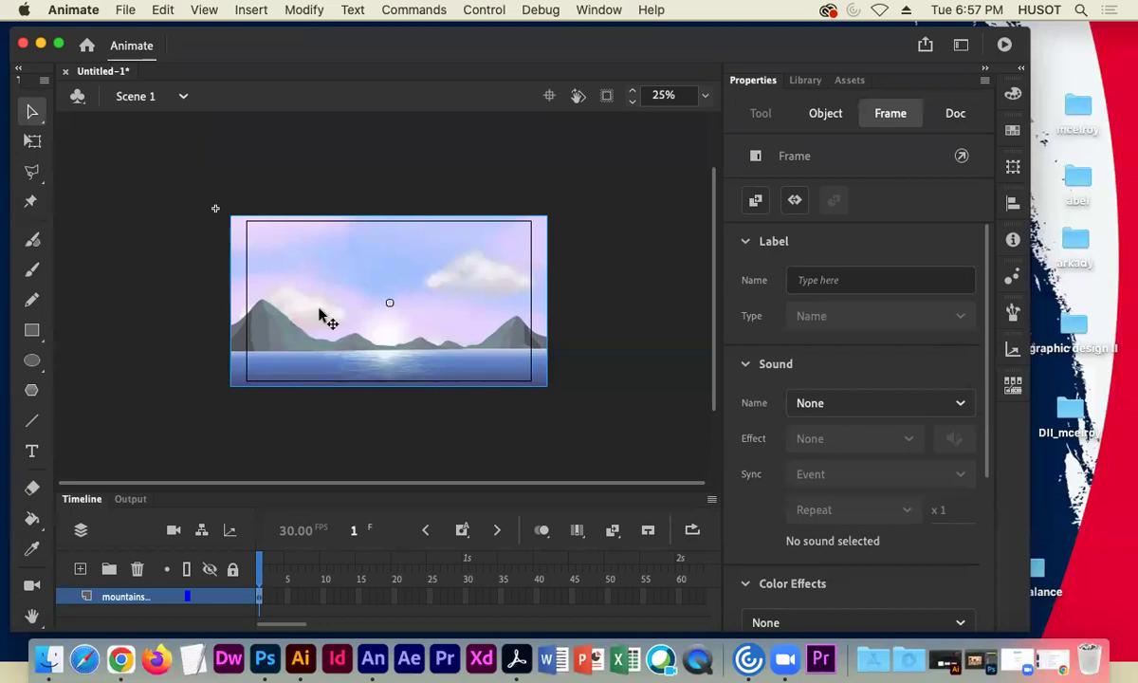
Step: Convert the mountain artwork to a Graphic symbol named mountain, postponing the Citrix Workspace update
right_click(320, 315)
scroll(379, 555, "down", 8)
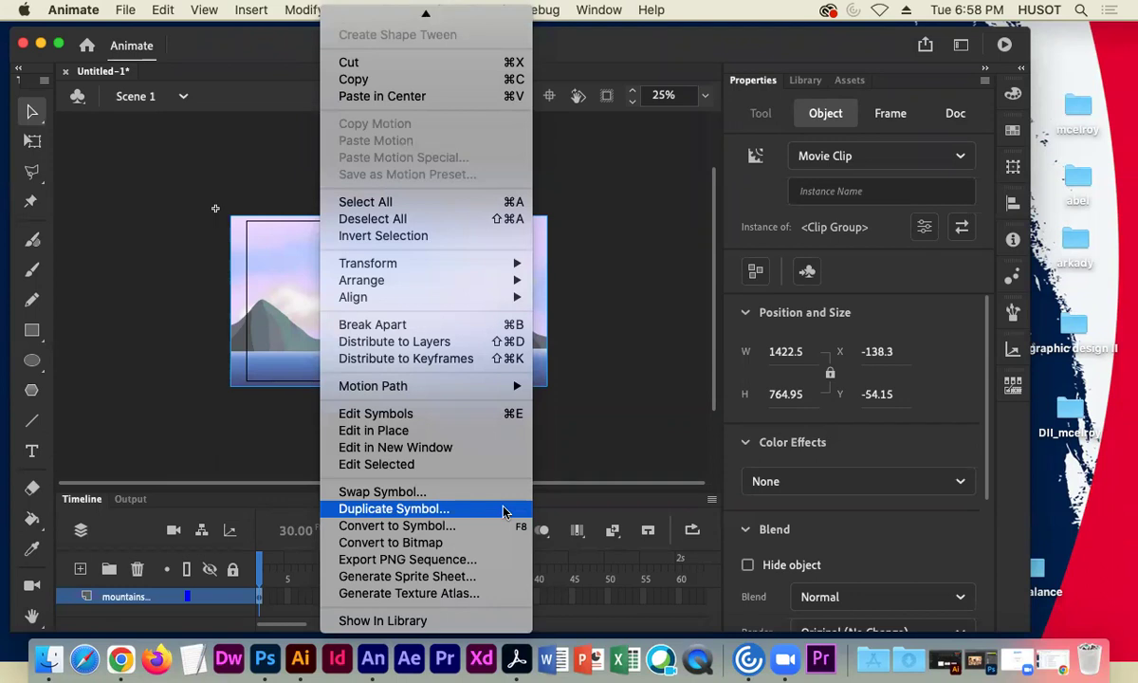
left_click(454, 528)
left_click_drag(682, 44, 555, 40)
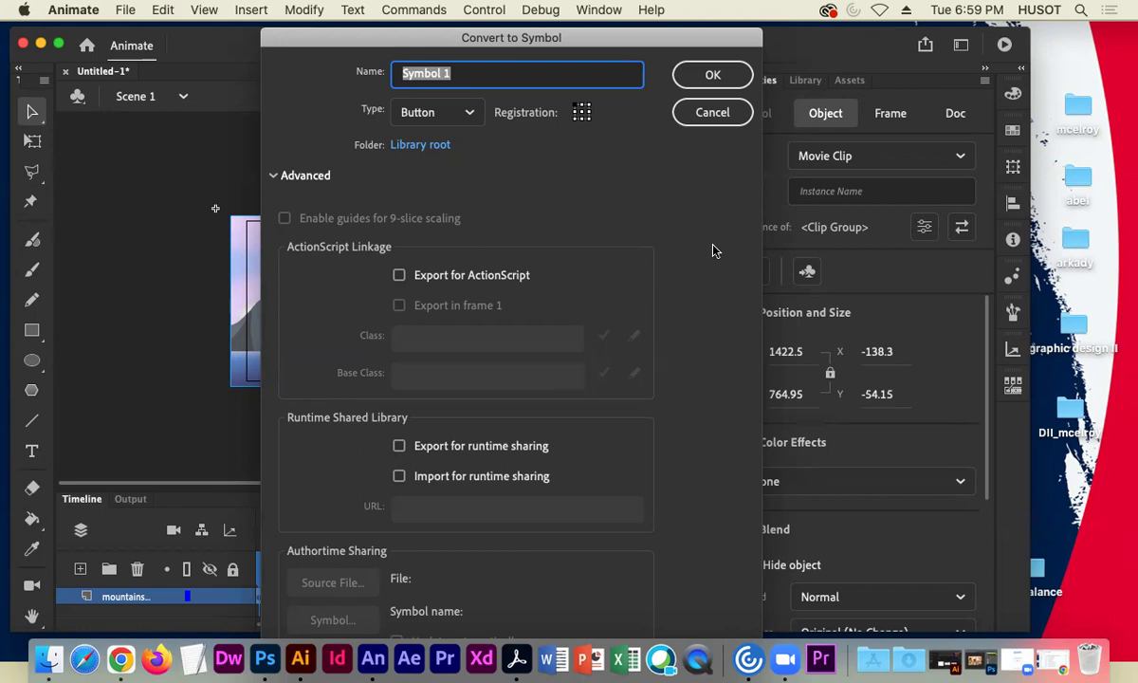
type("moun")
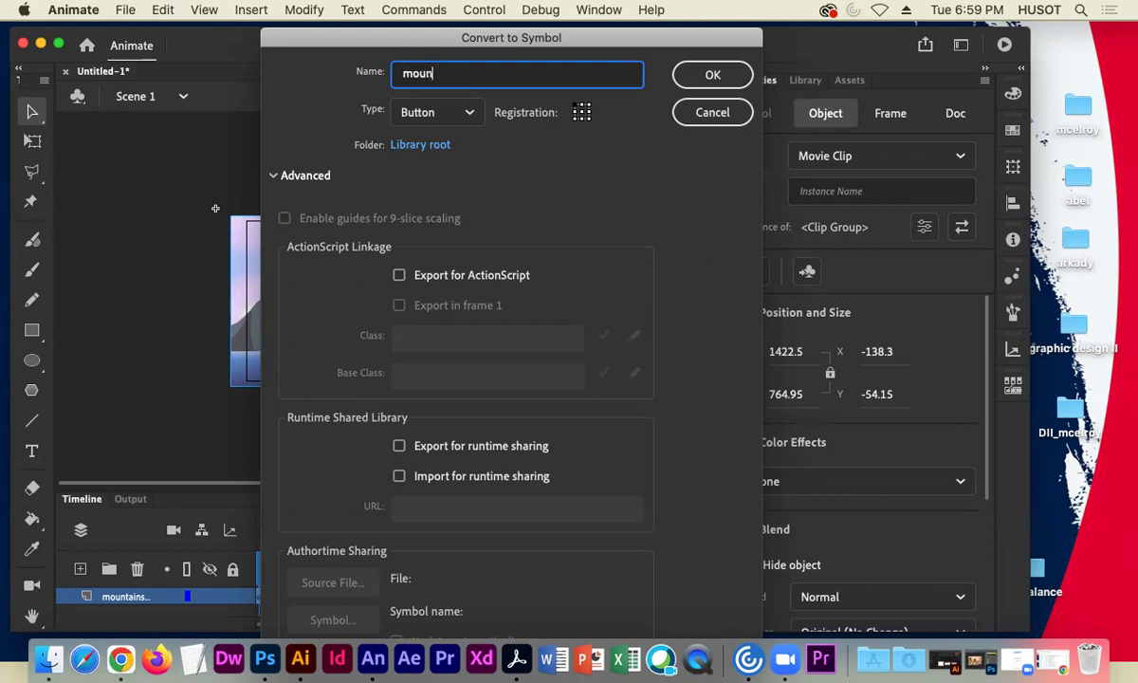
type("tain")
left_click(435, 114)
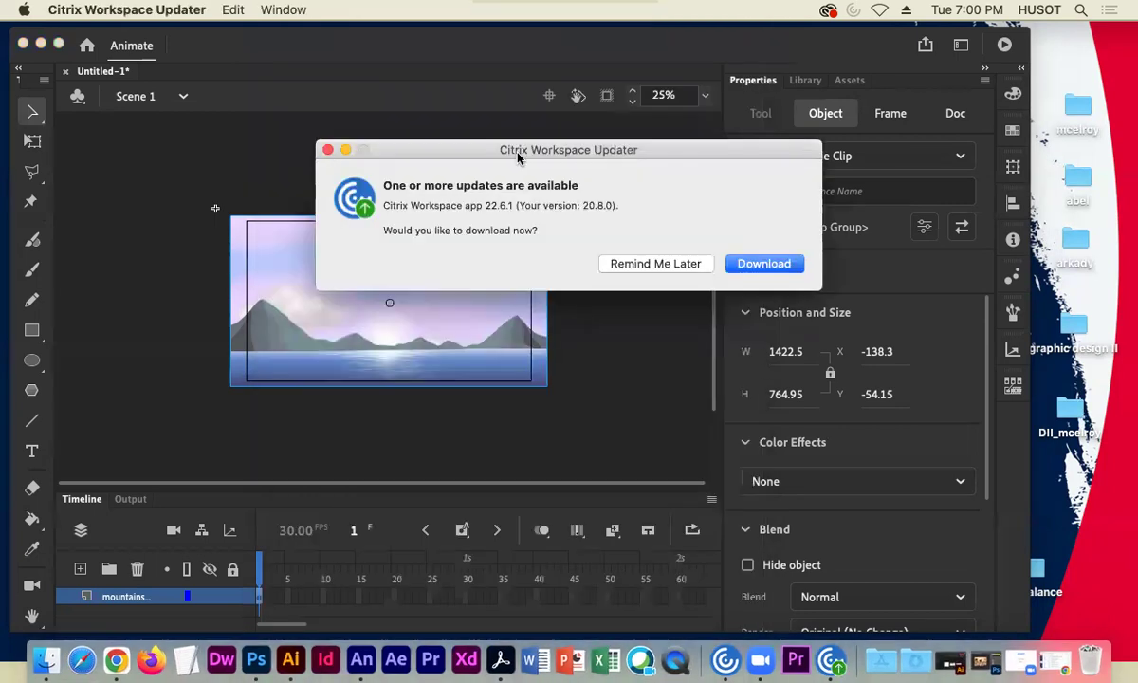
left_click(643, 262)
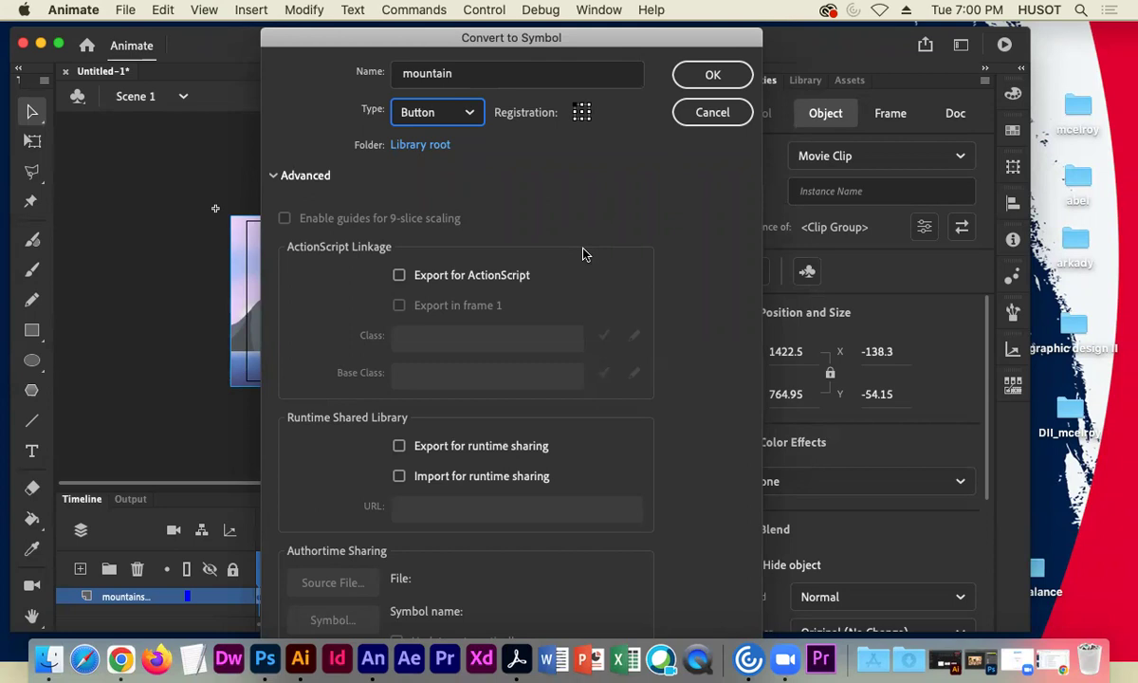
left_click(447, 112)
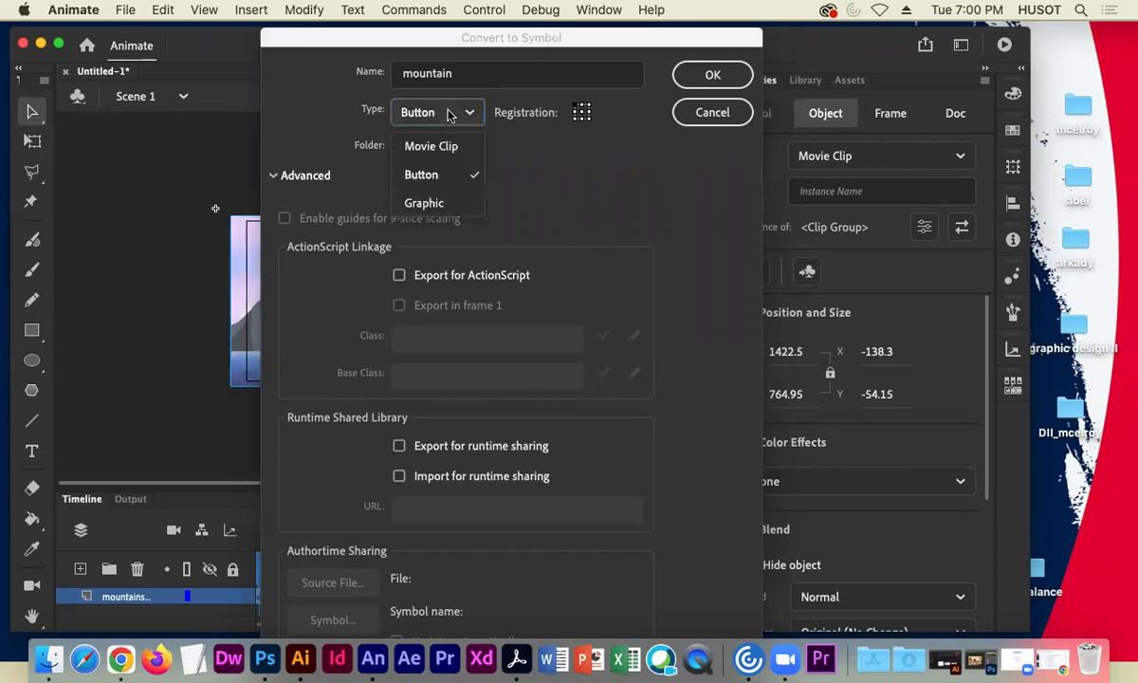
left_click(444, 203)
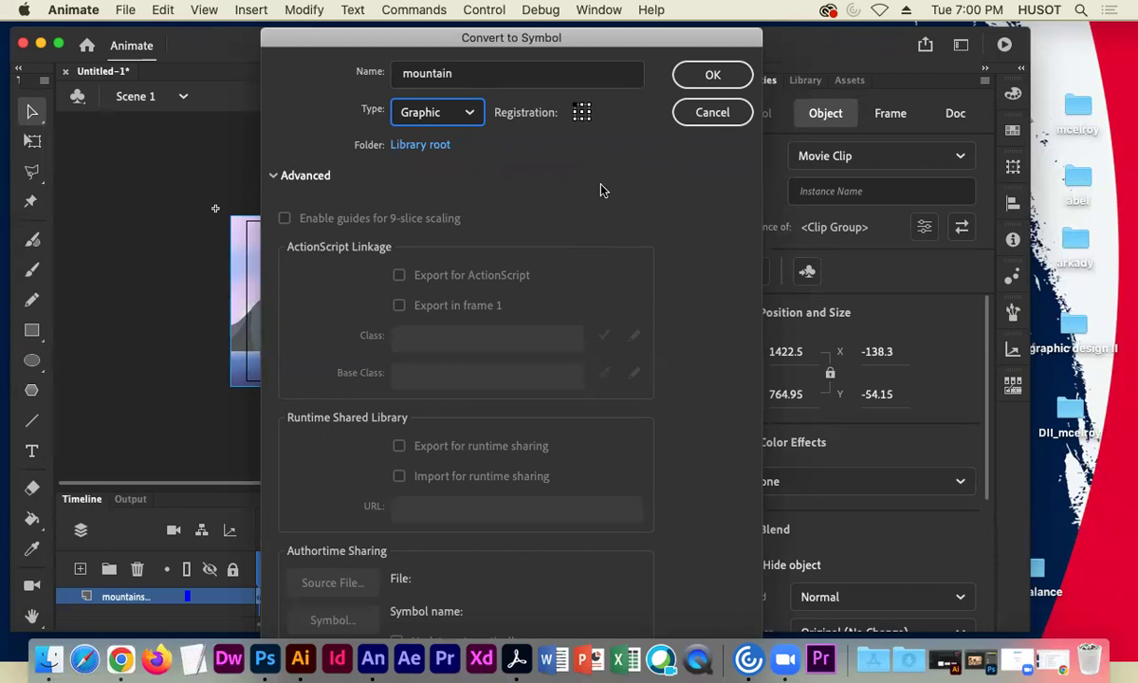
left_click(713, 78)
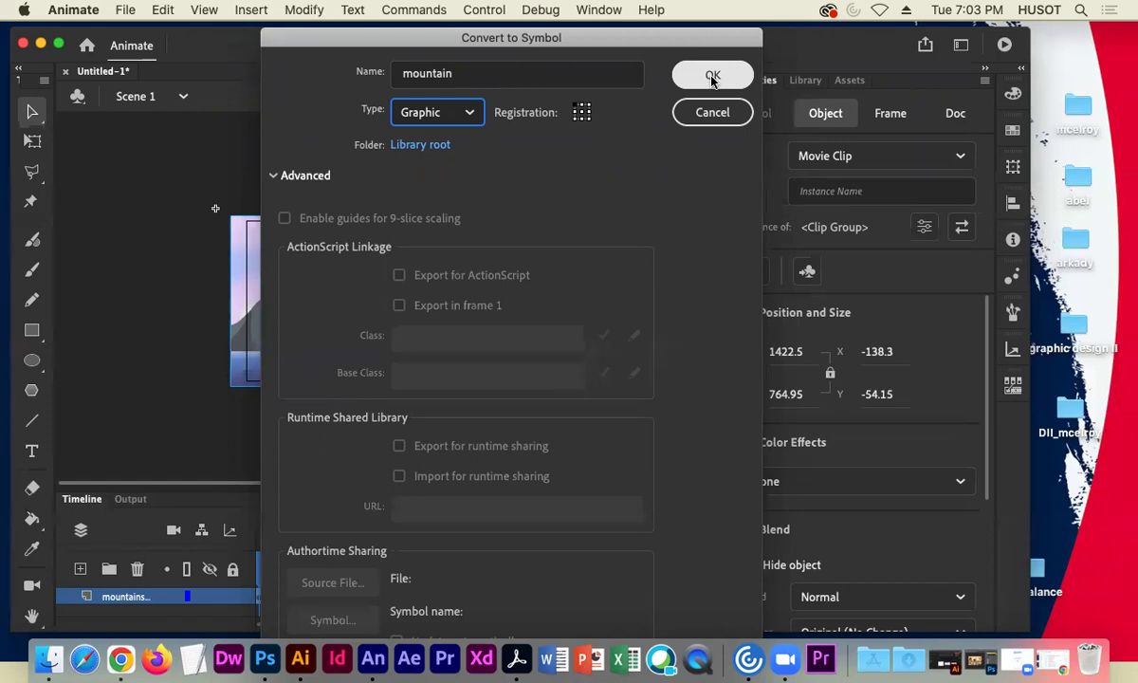
left_click(711, 76)
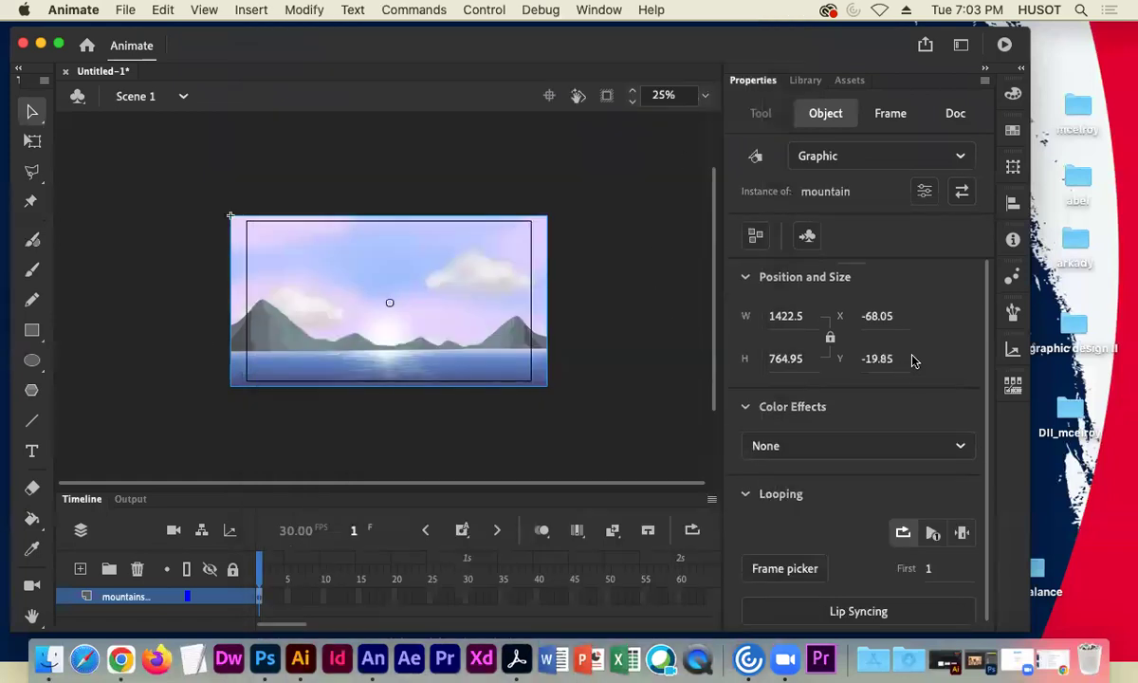
Step: Review the mountain instance's properties, the available workspaces and the list of panels that can be shown
scroll(920, 364, "down", 1)
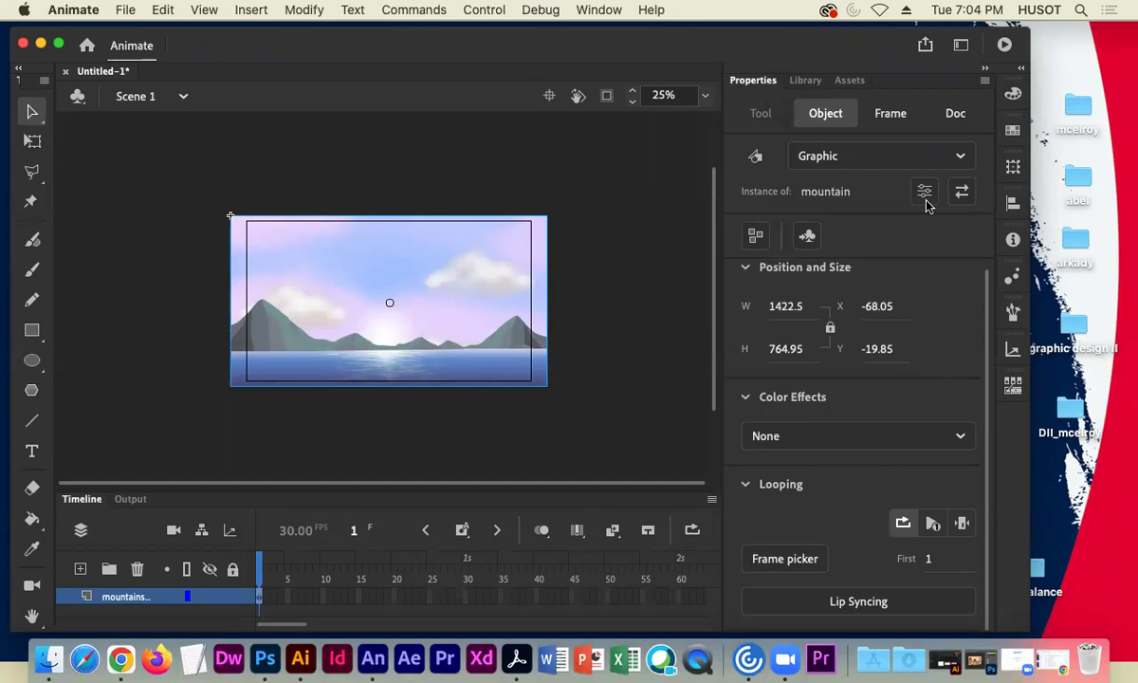
scroll(907, 318, "up", 1)
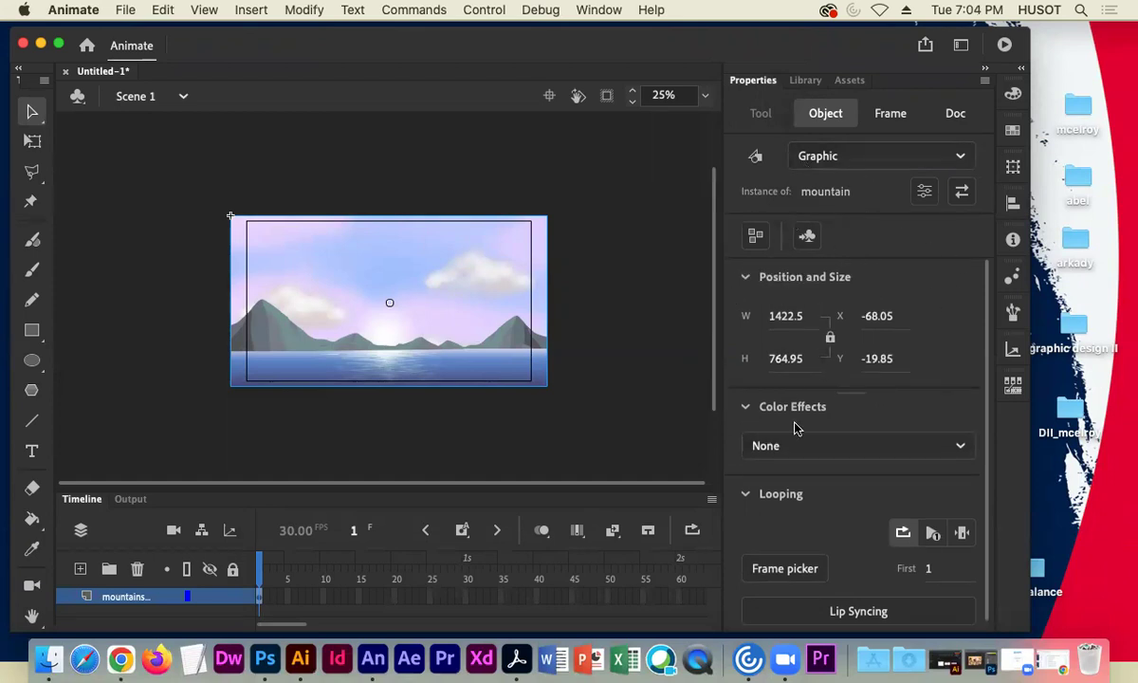
scroll(793, 426, "down", 1)
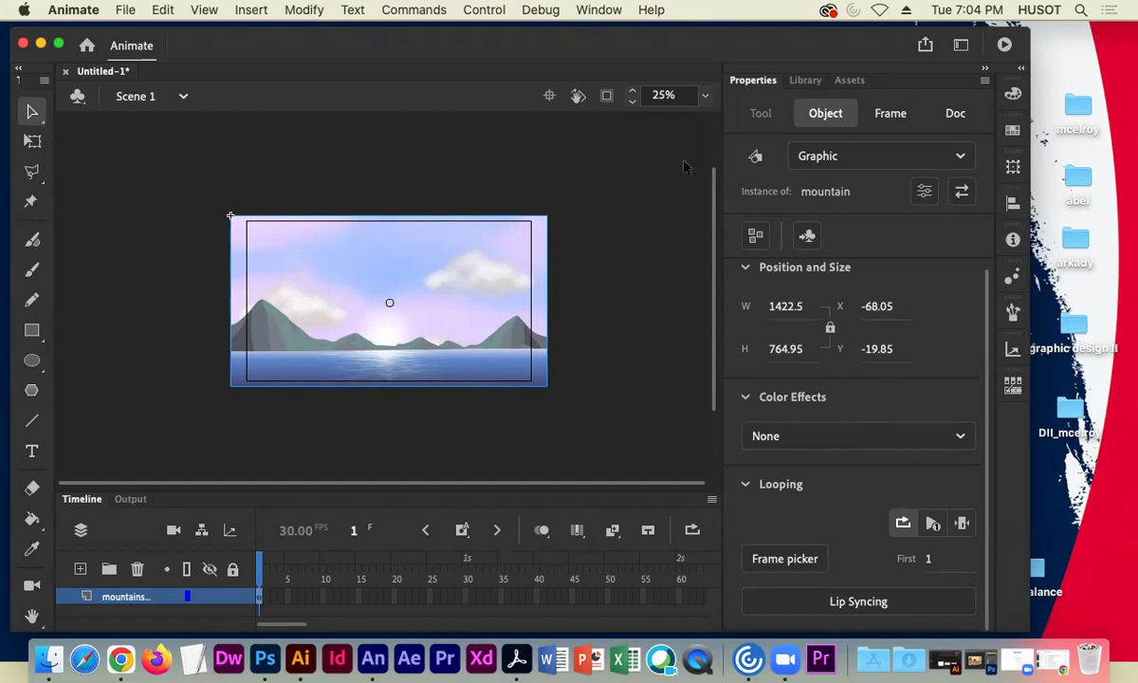
left_click(581, 11)
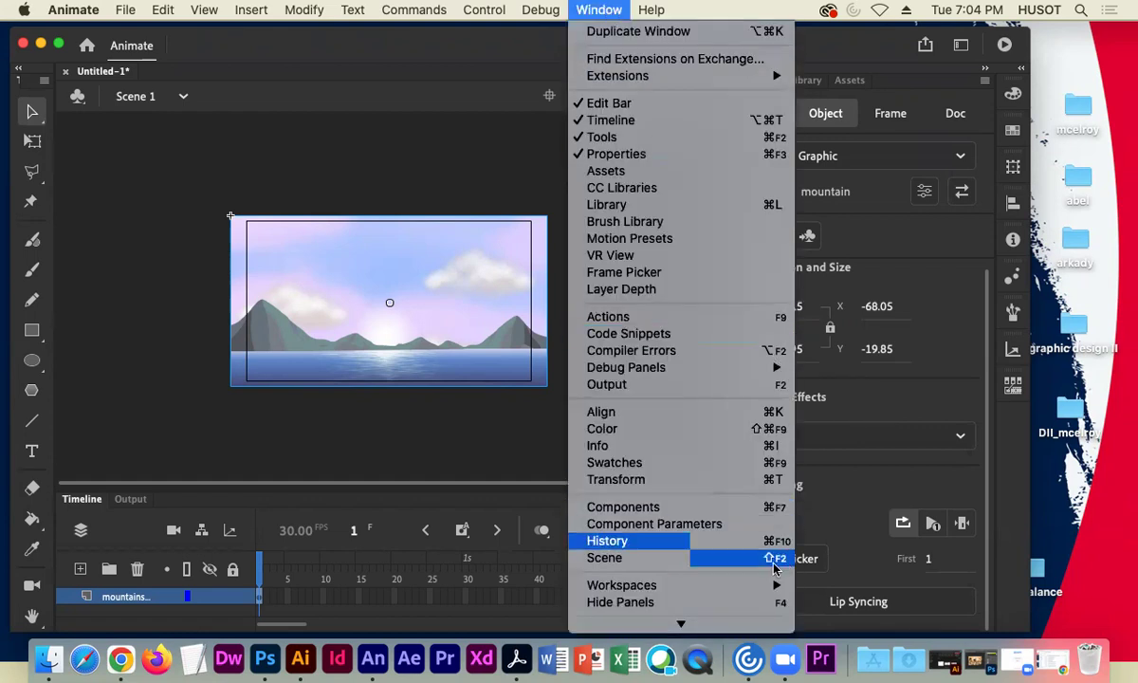
mouse_move(759, 585)
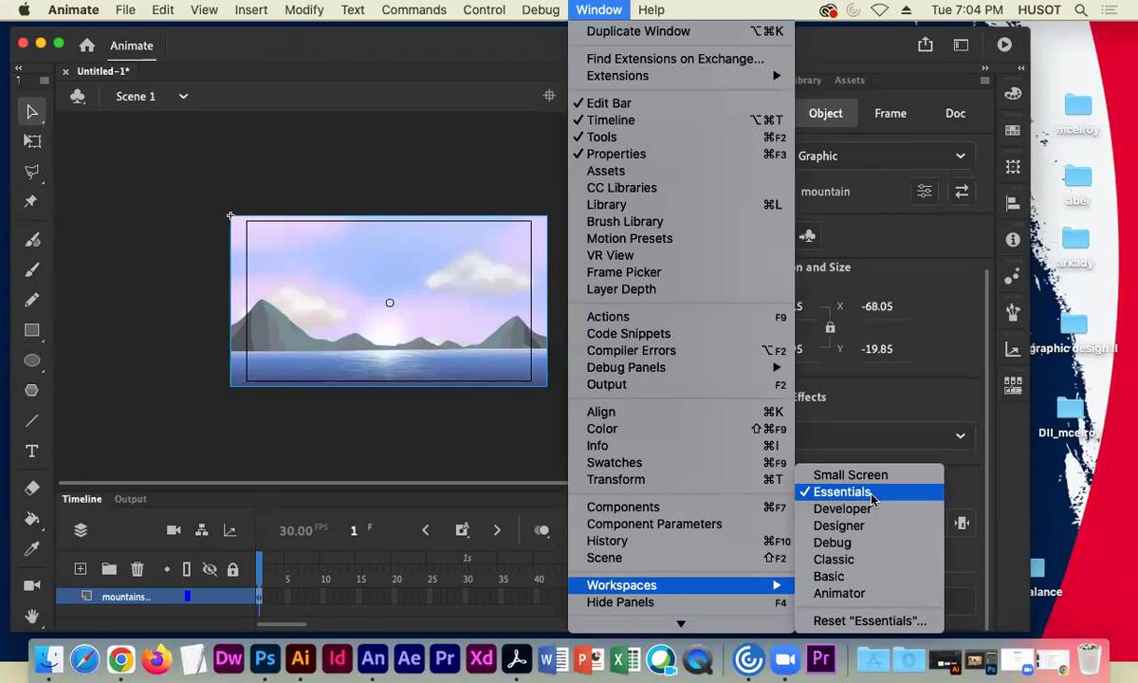
left_click(465, 170)
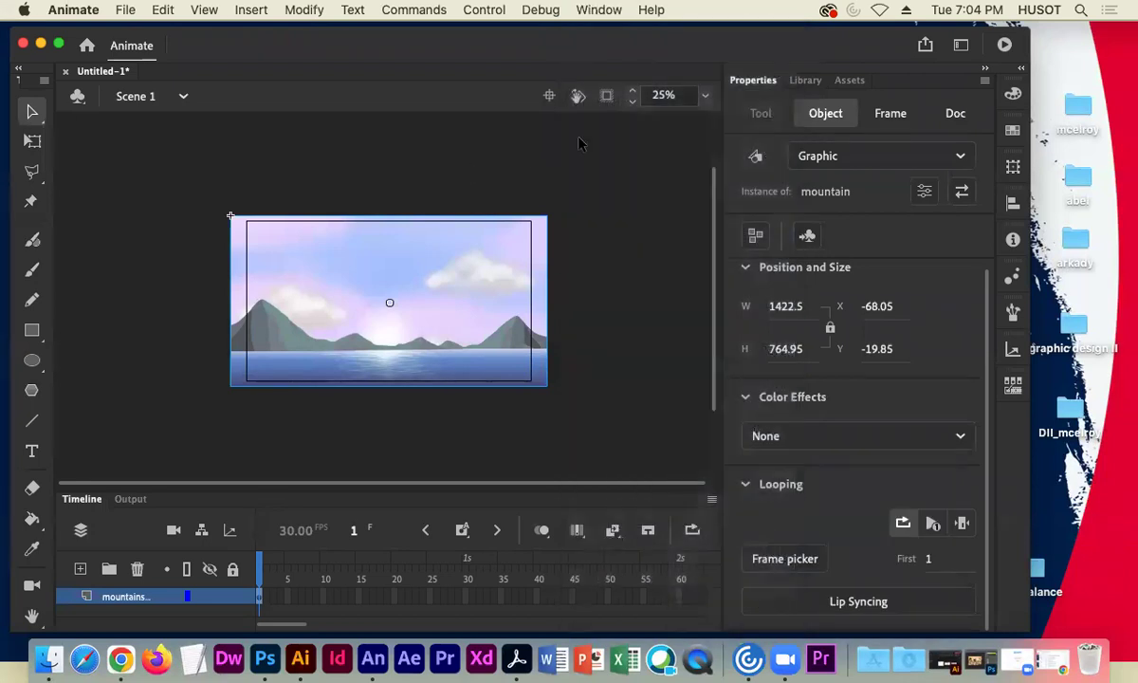
left_click(598, 11)
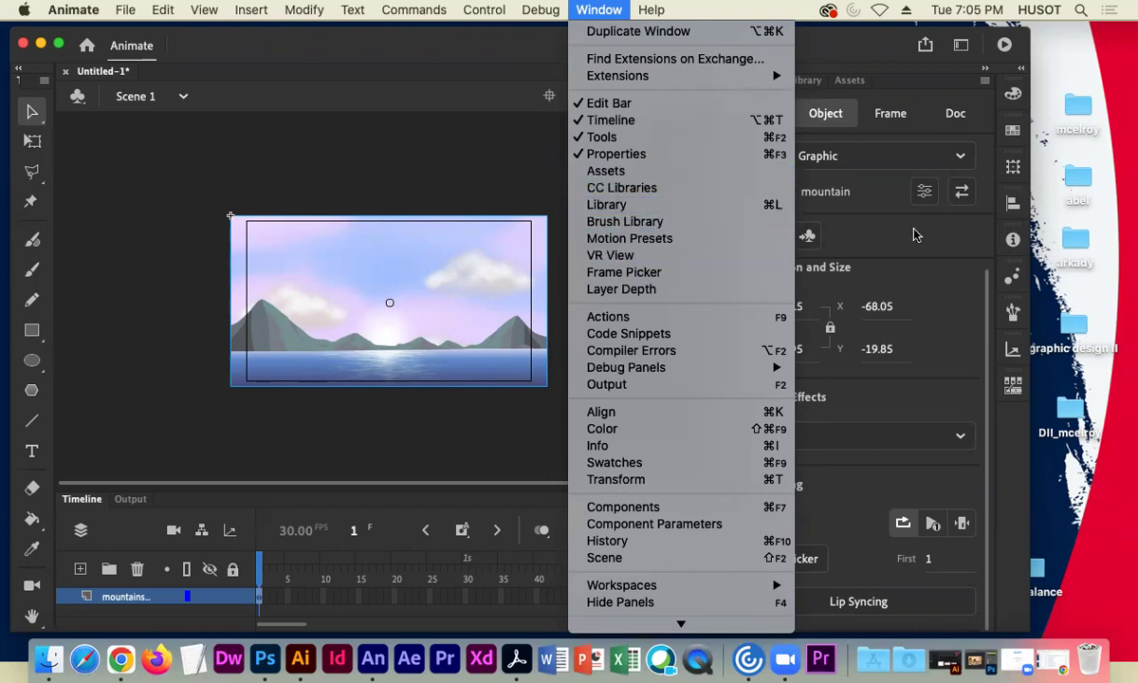
left_click(438, 173)
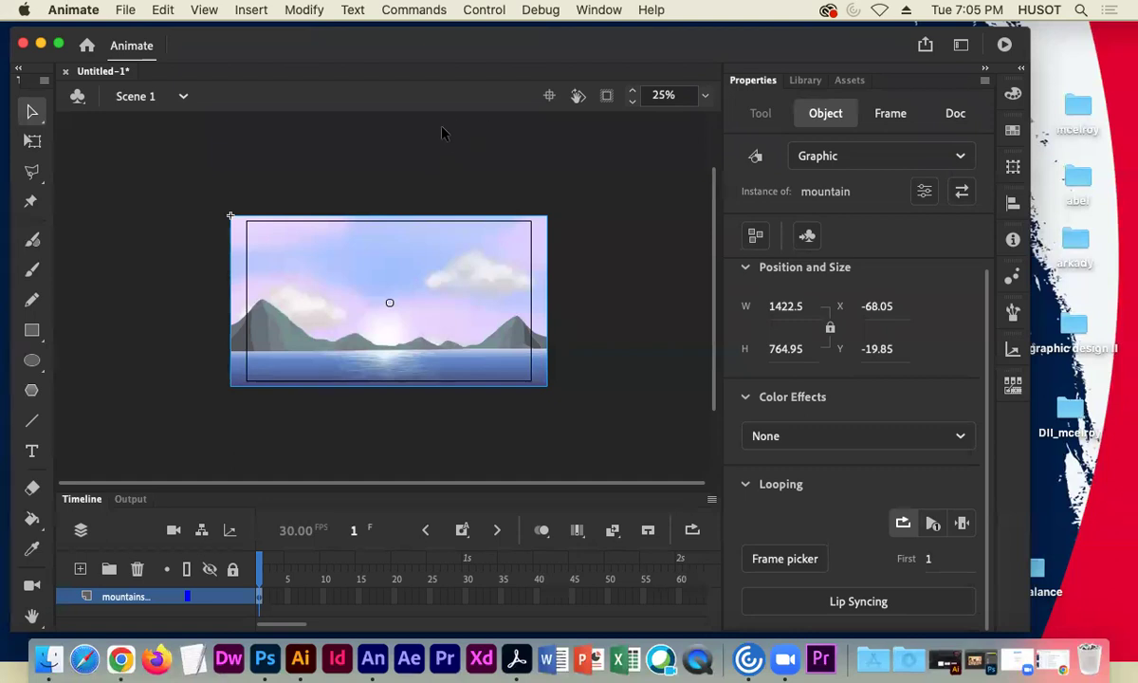
Step: Add a new layer above the mountains_bg layer
left_click_drag(356, 49, 368, 44)
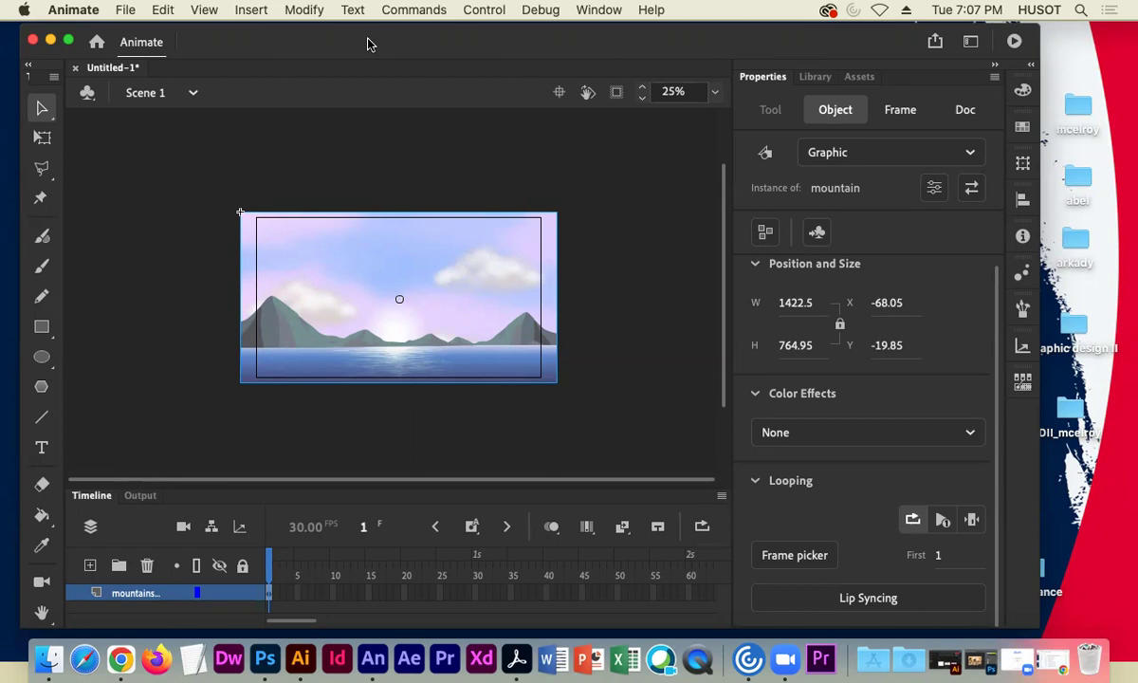
left_click(90, 565)
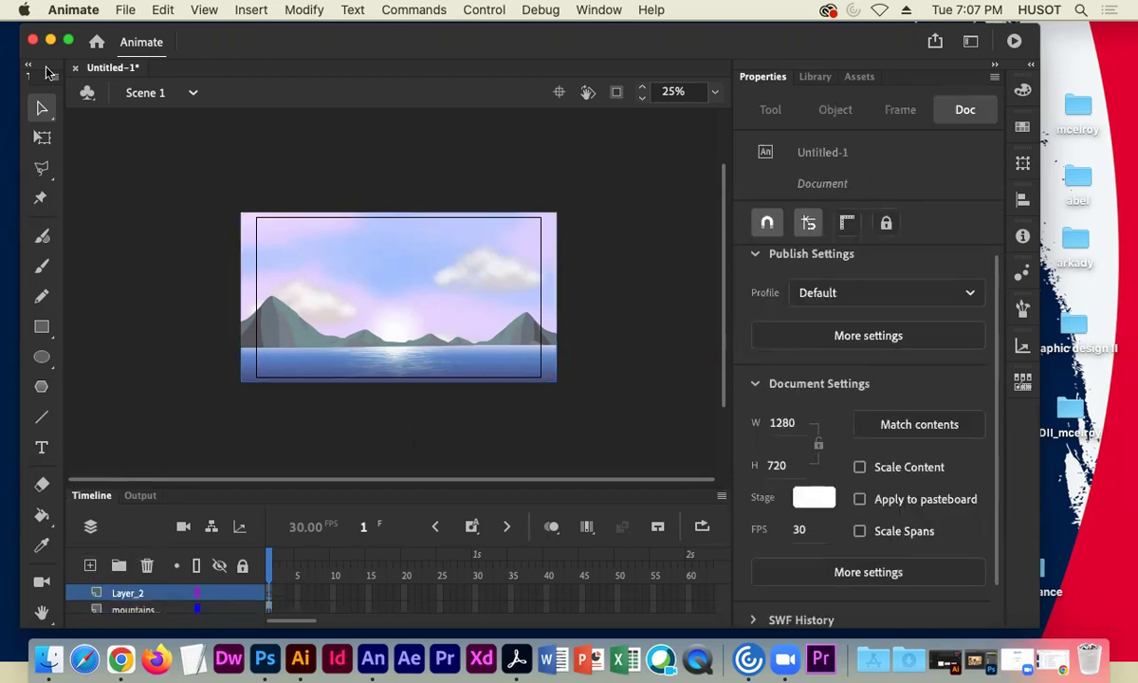
Step: Import balloon.ai to the stage on the new layer with the default import options
left_click(130, 9)
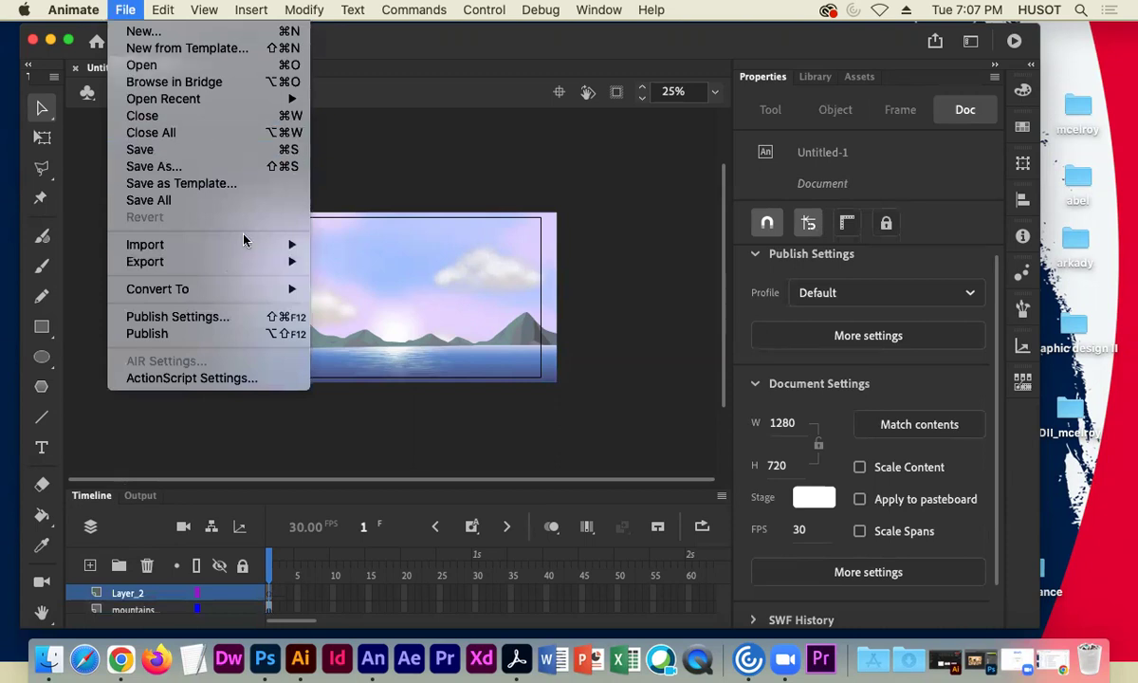
mouse_move(237, 244)
left_click(337, 249)
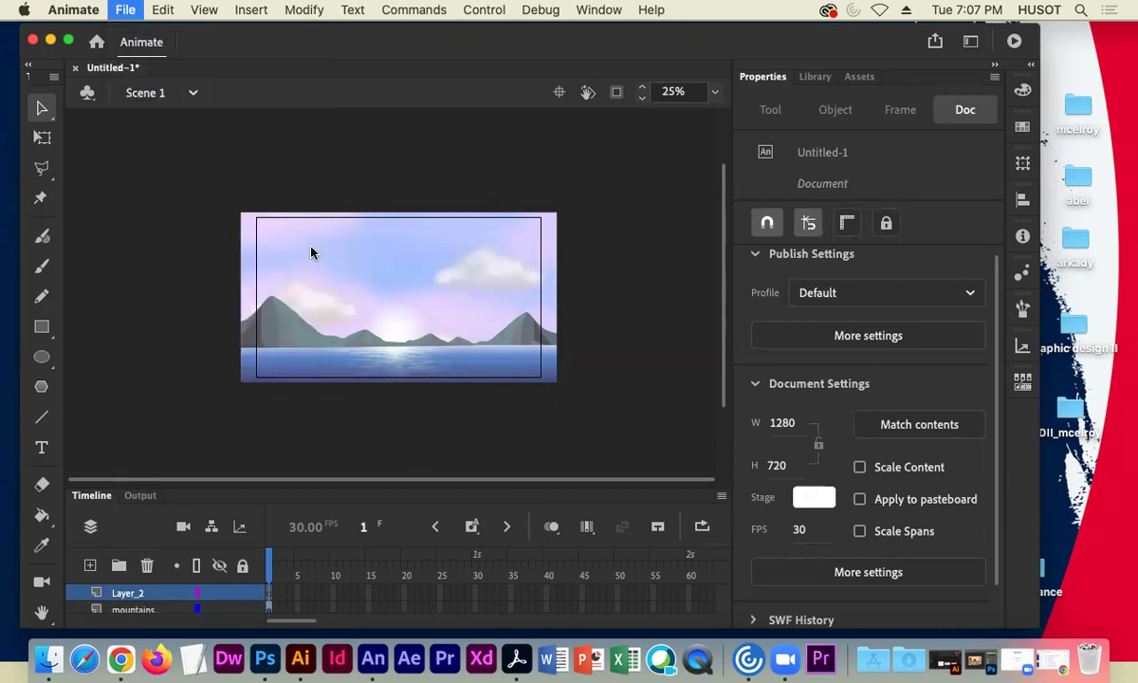
left_click(401, 152)
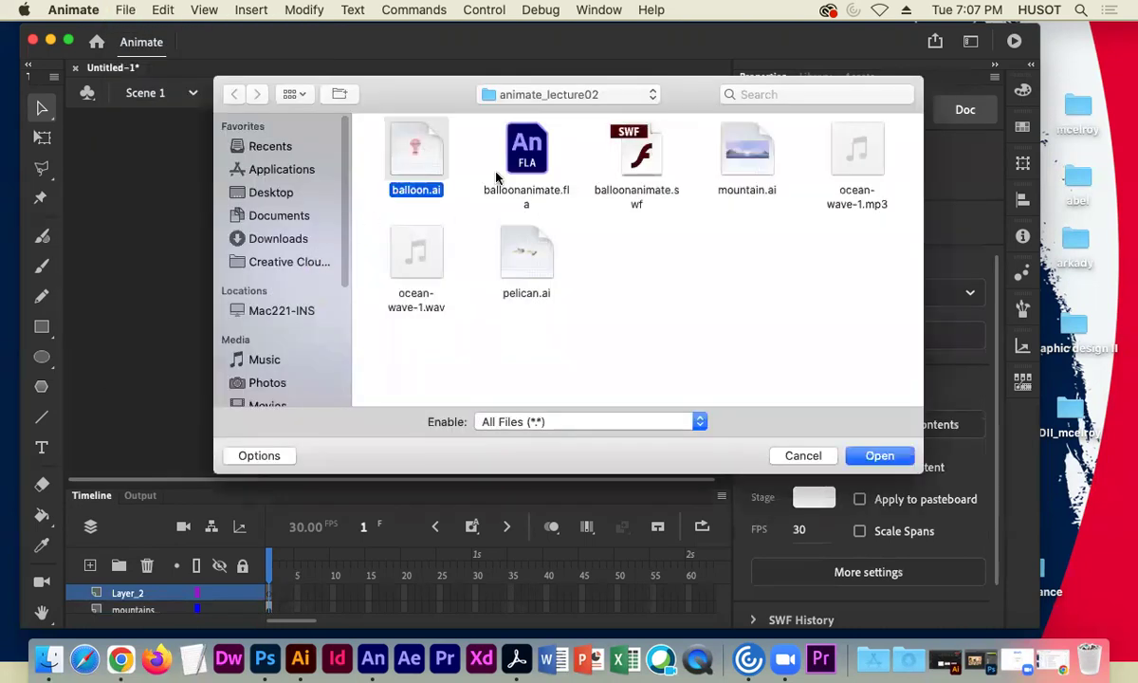
left_click(878, 455)
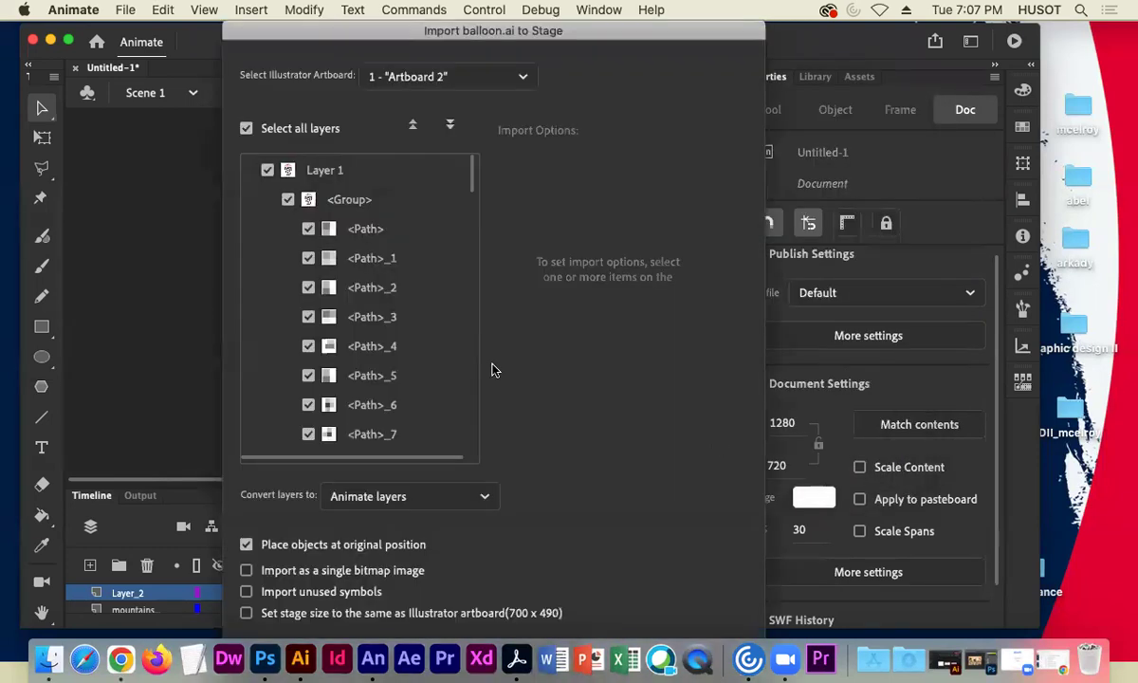
key("Return")
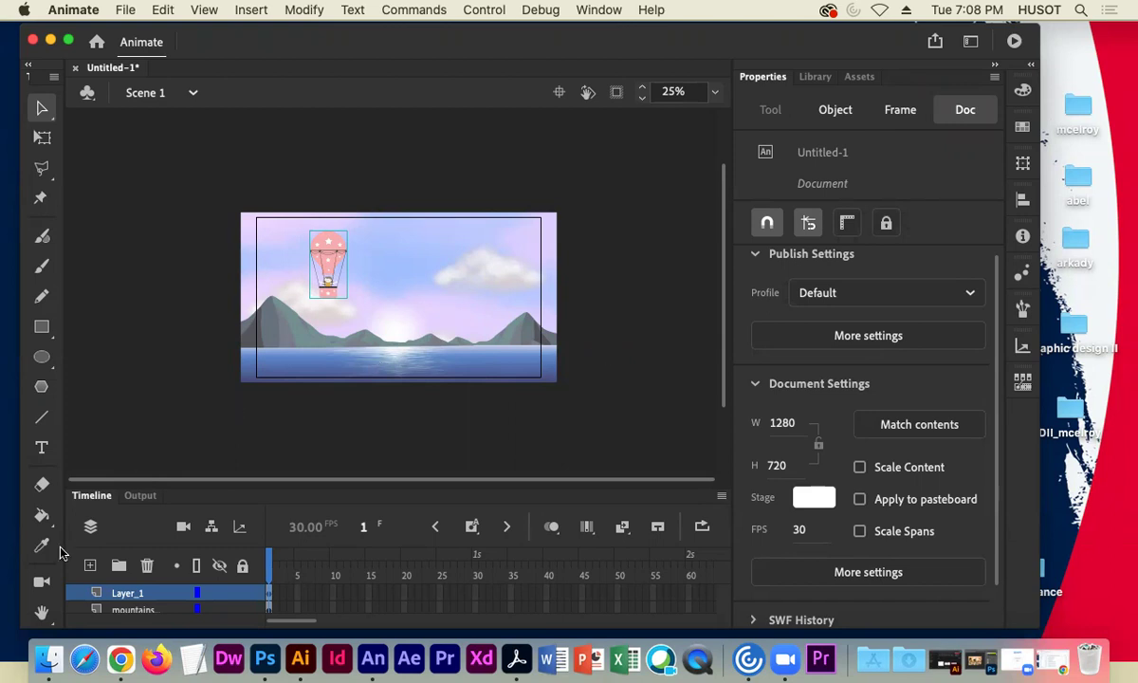
Step: Rename the layer holding the balloon artwork as balloon
left_click(119, 596)
double_click(118, 593)
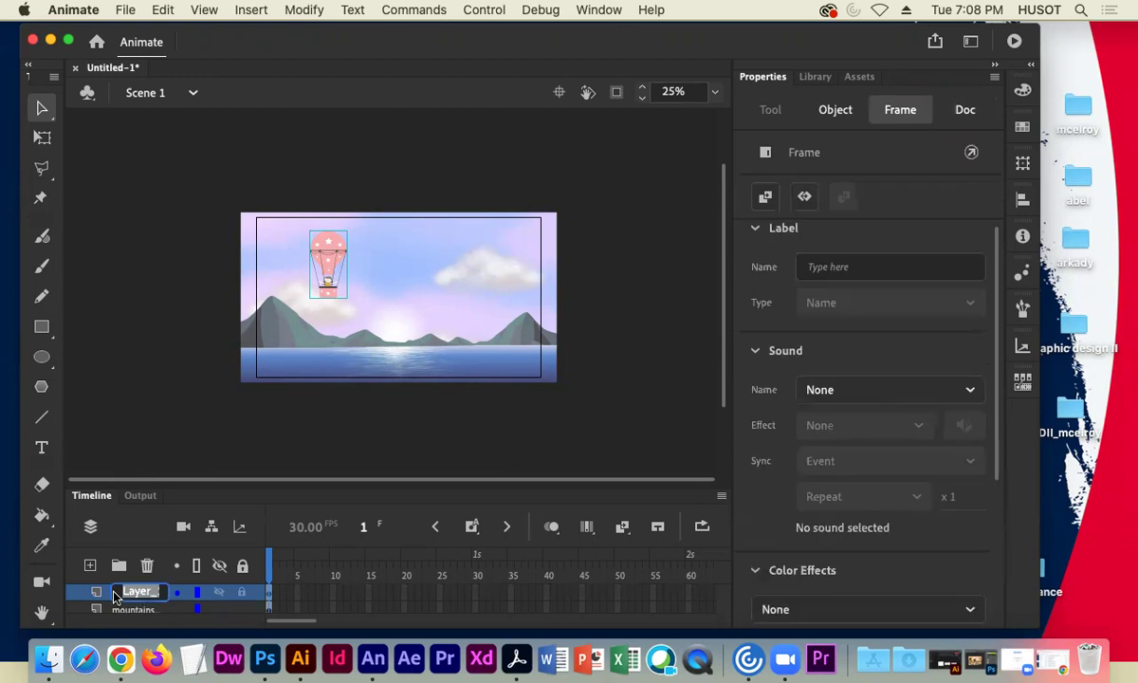
type("balloon")
key("Return")
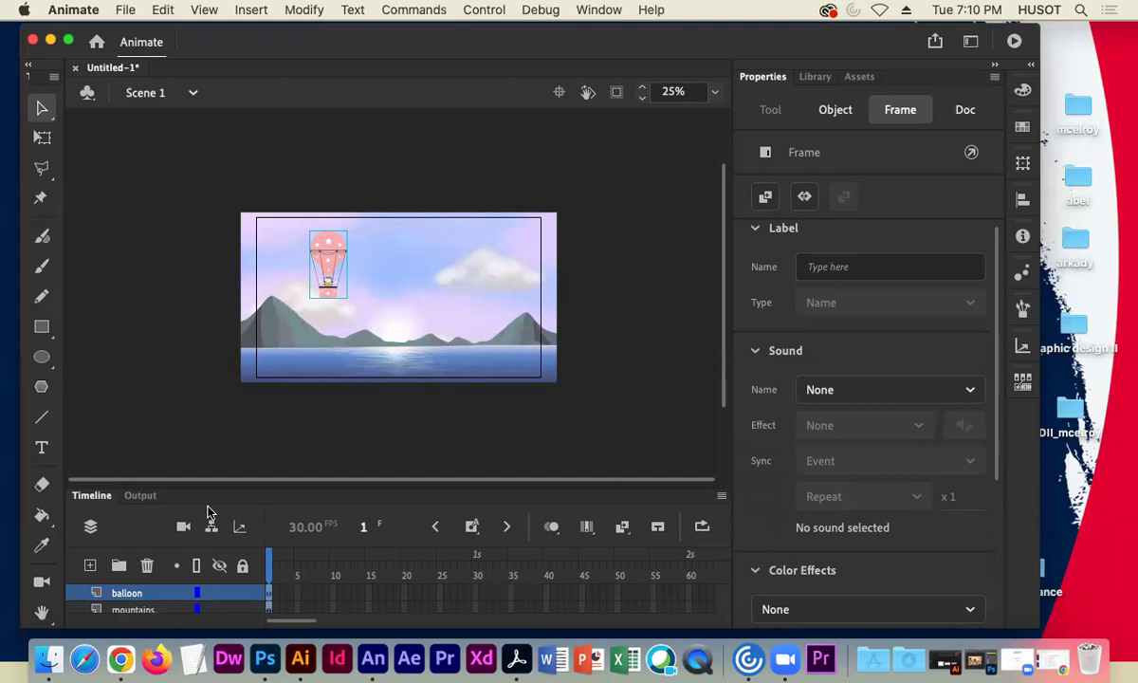
Step: Convert the balloon artwork to a Movie Clip symbol named balloon_pink
right_click(324, 276)
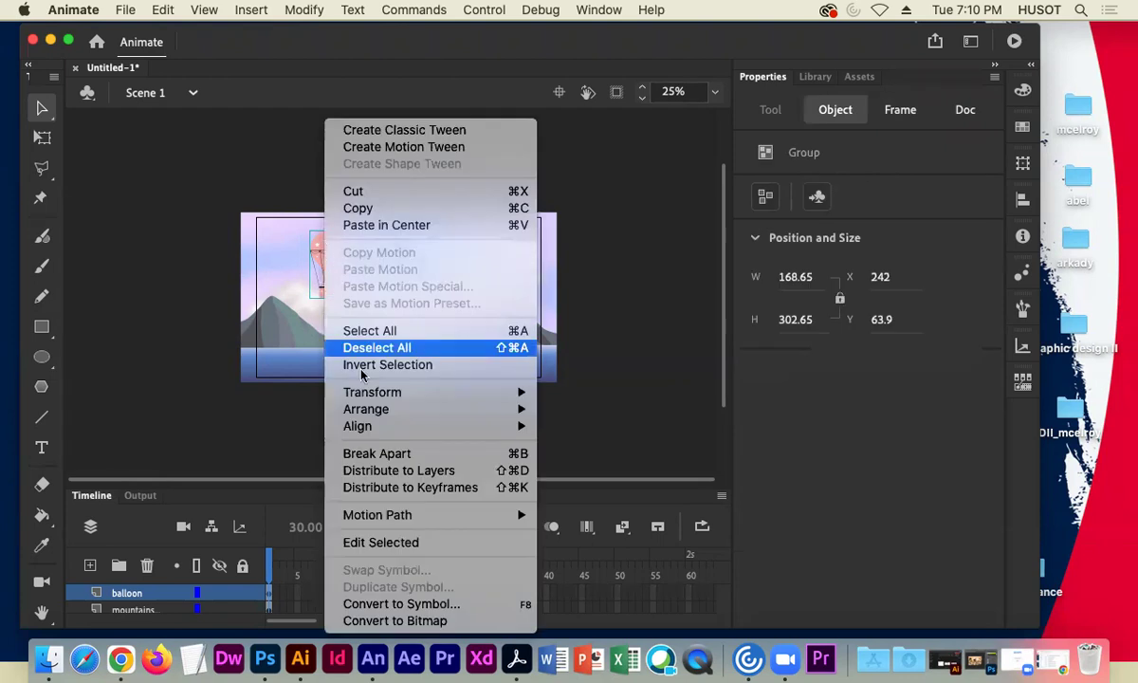
left_click(446, 605)
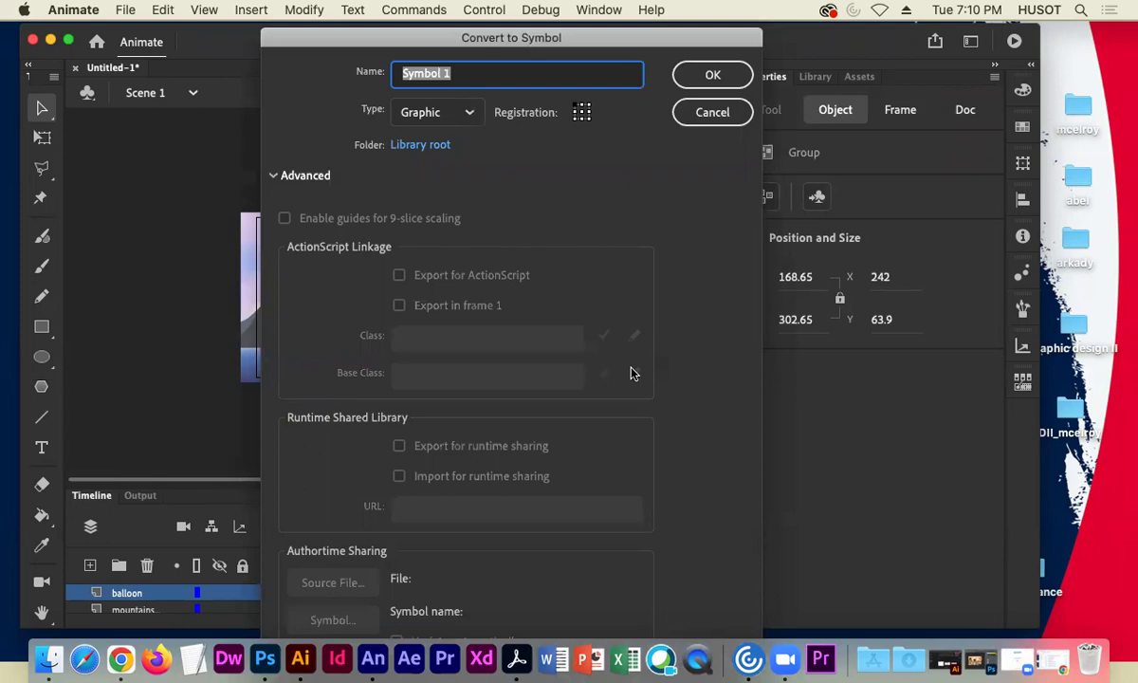
type("ballon")
key("BackSpace")
key("BackSpace")
type("oon")
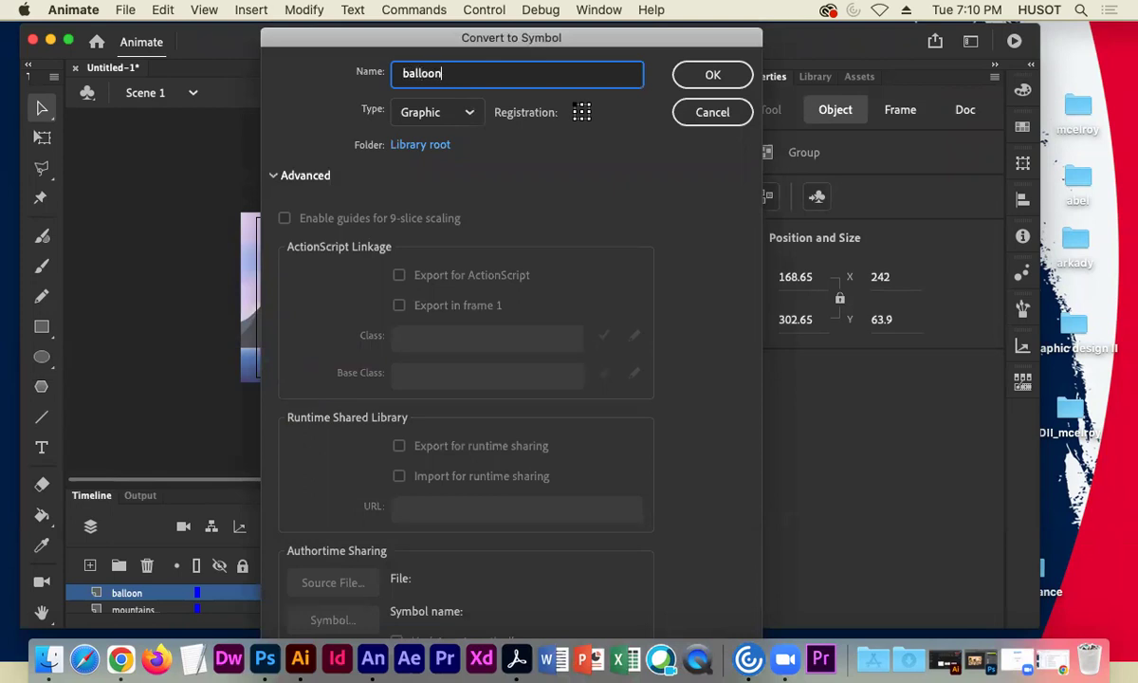
type("_pink")
left_click(419, 112)
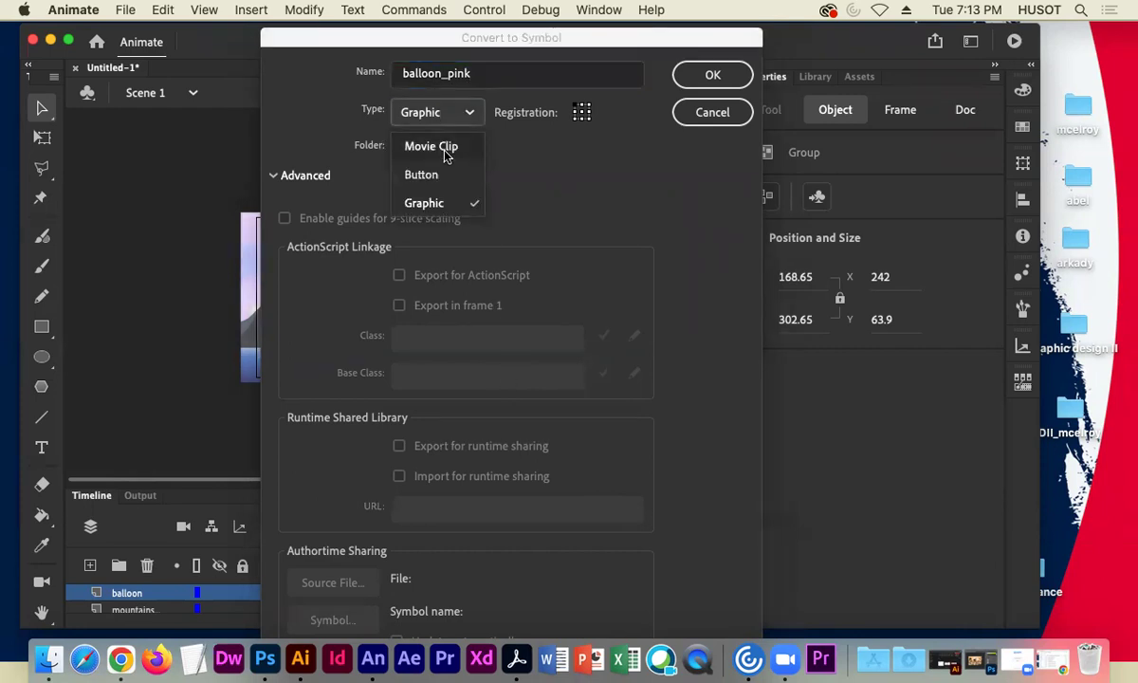
left_click(439, 147)
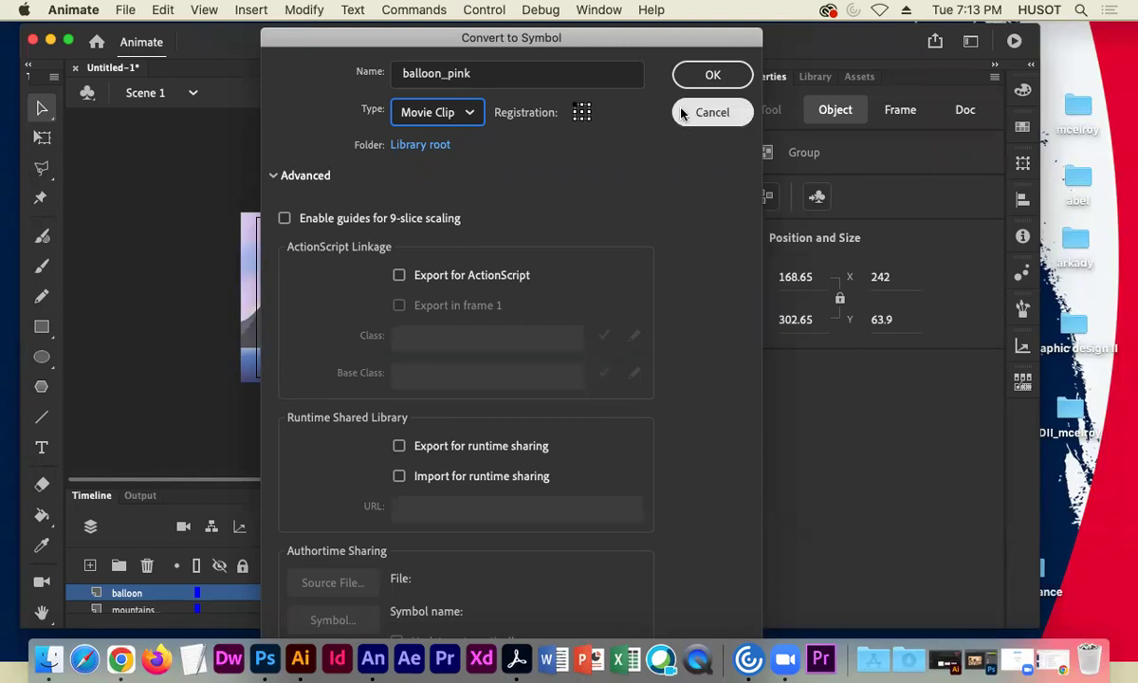
left_click(717, 75)
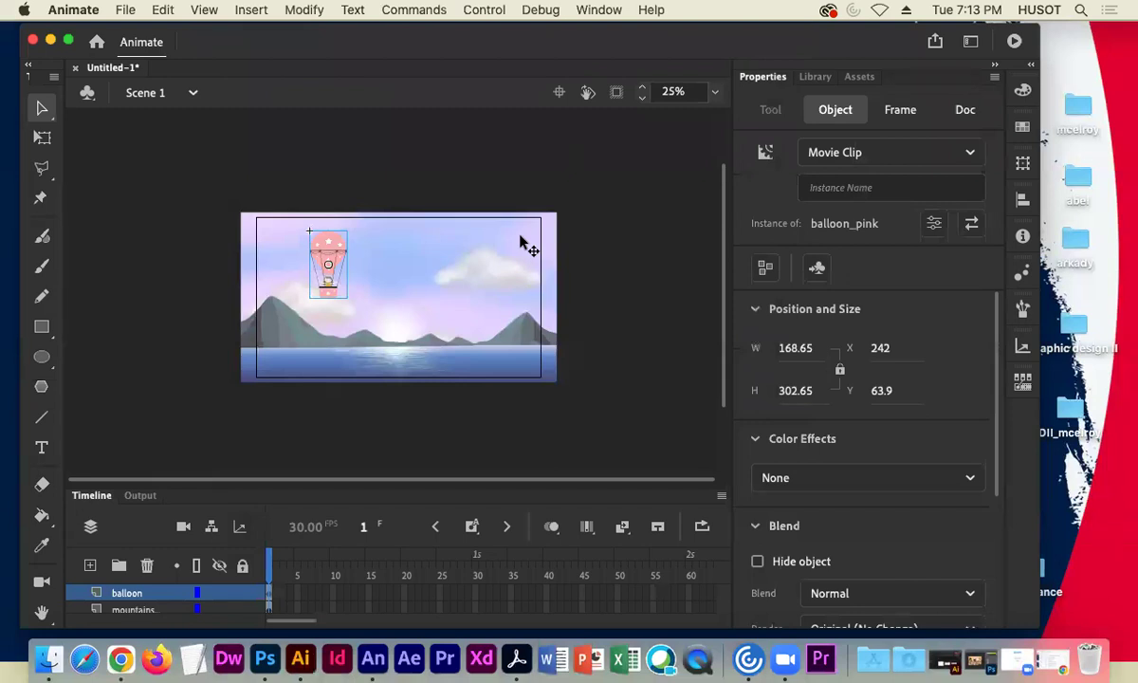
Step: Switch the balloon instance's behavior to Button, compare it with the mountain instance, and set it back to Movie Clip
left_click(890, 152)
left_click(835, 172)
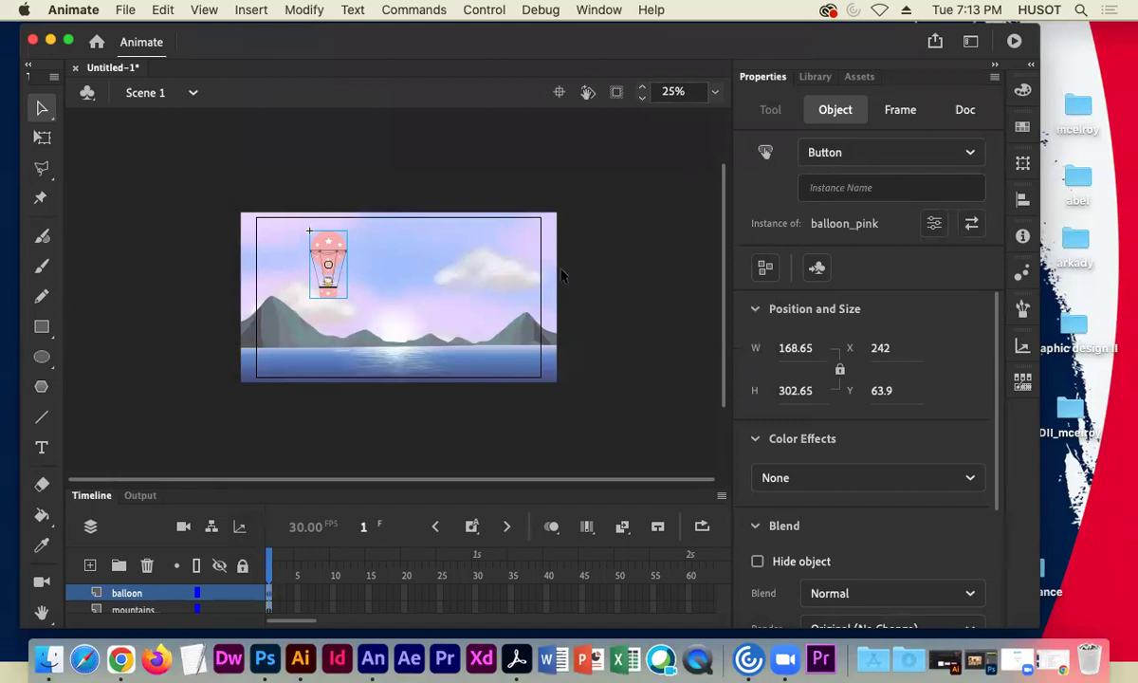
left_click(479, 284)
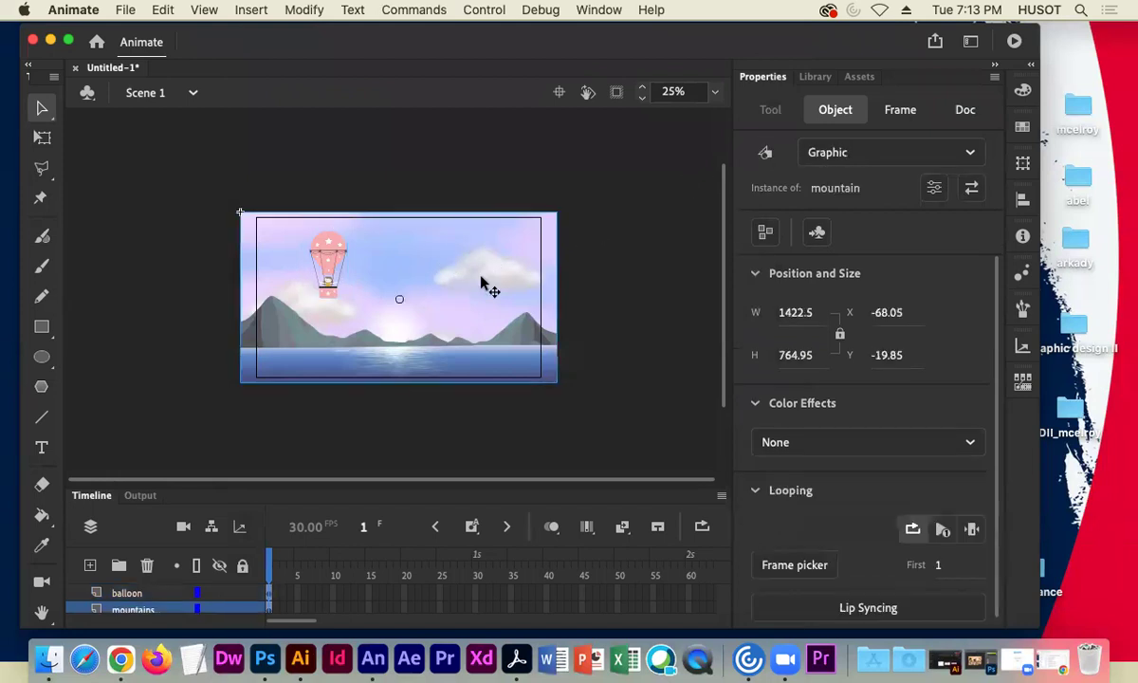
left_click(338, 270)
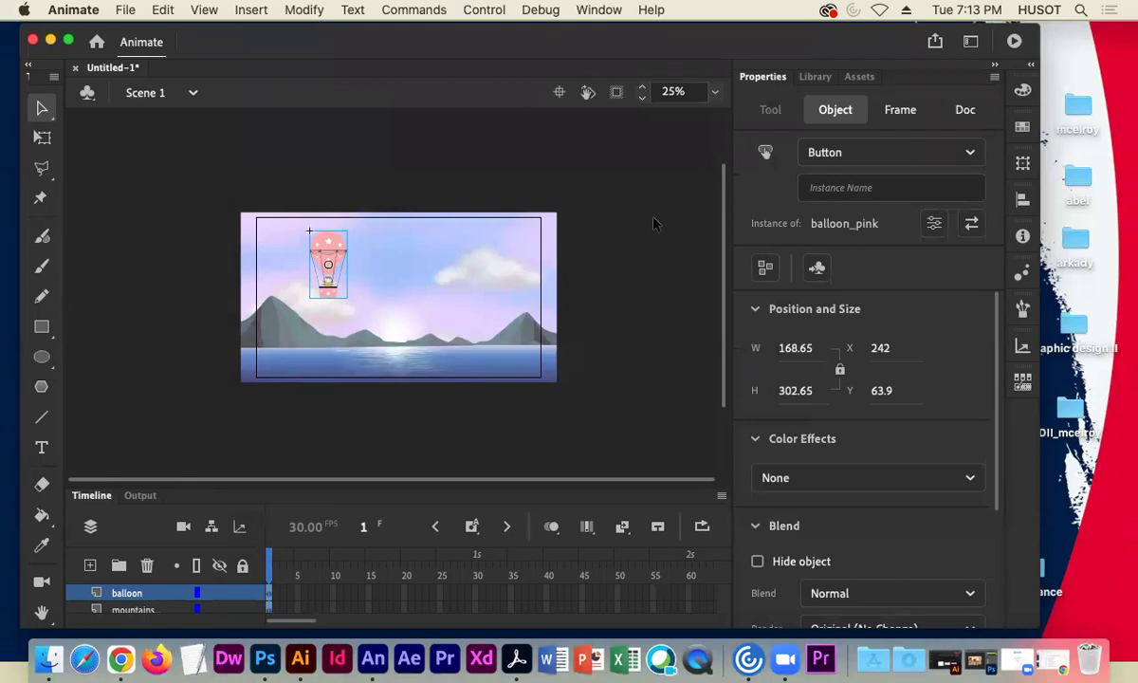
left_click(654, 224)
left_click(322, 273)
left_click(857, 154)
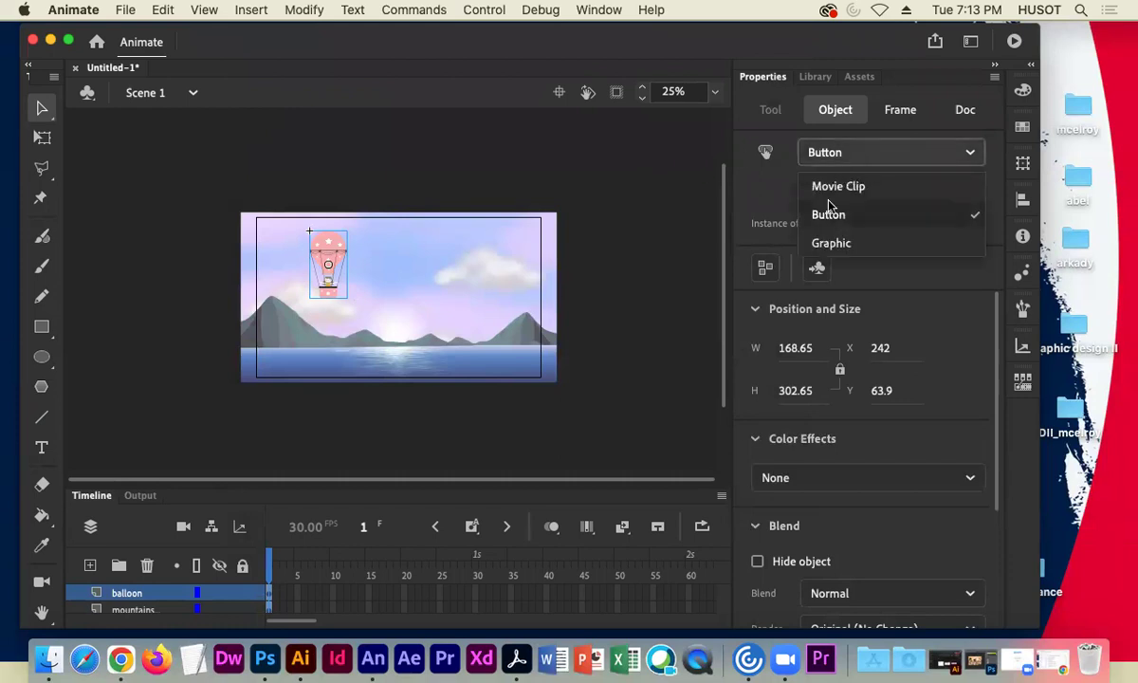
left_click(827, 186)
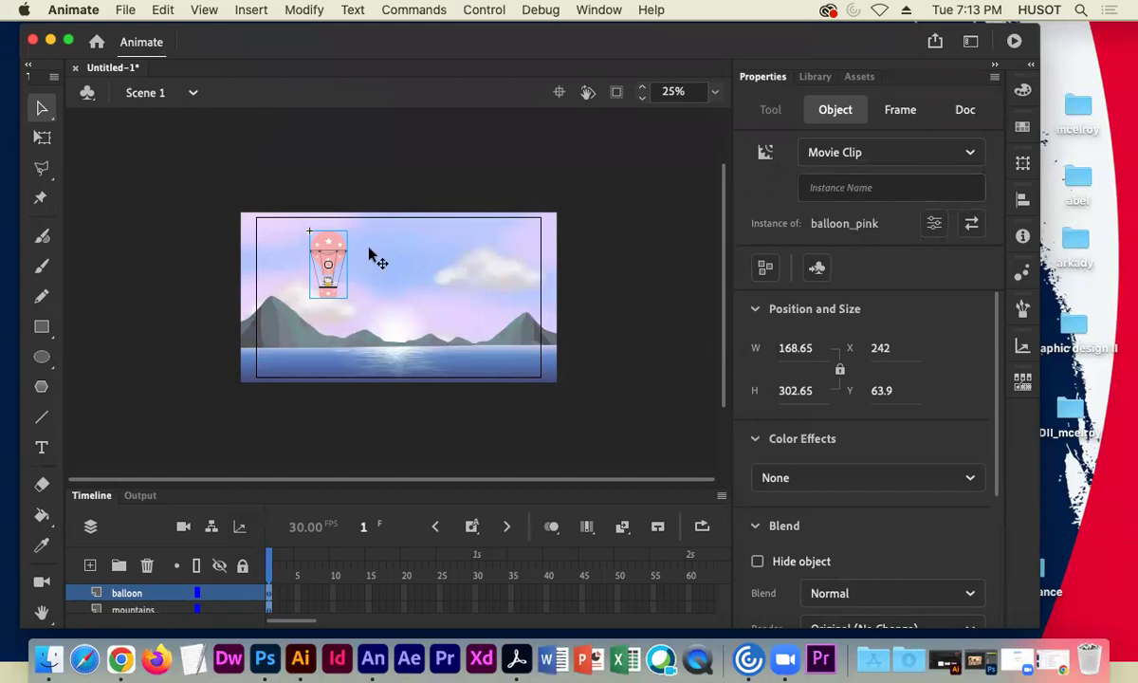
Step: Give the balloon movie clip the instance name balloon1
left_click(816, 187)
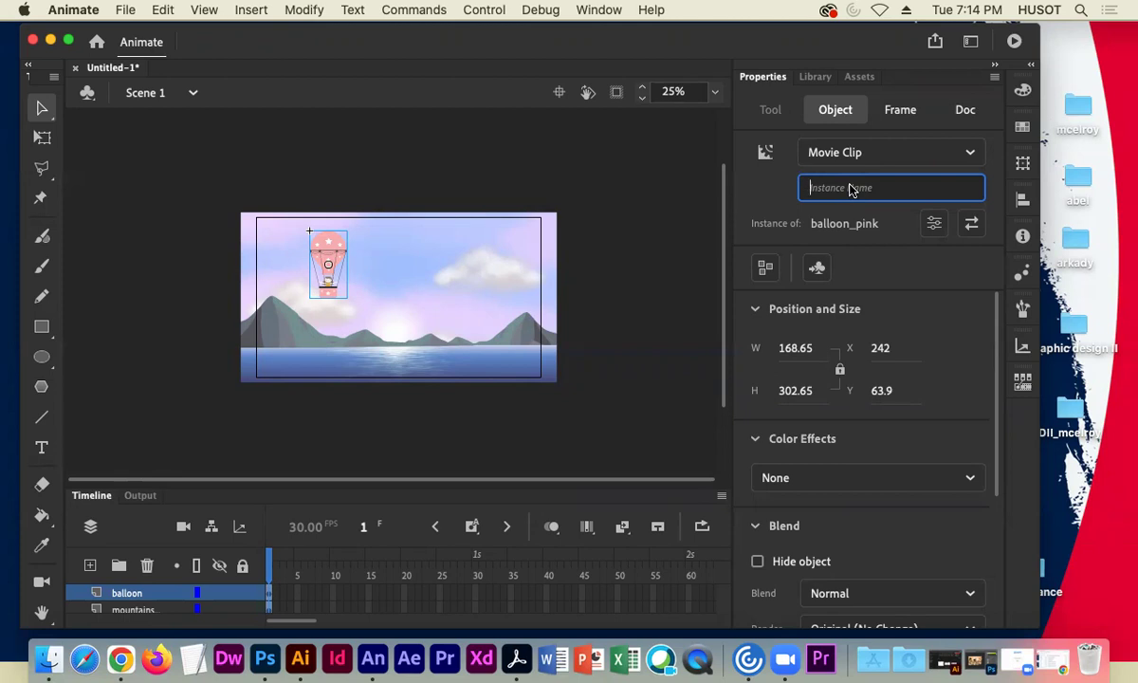
type("balloon1")
key("Return")
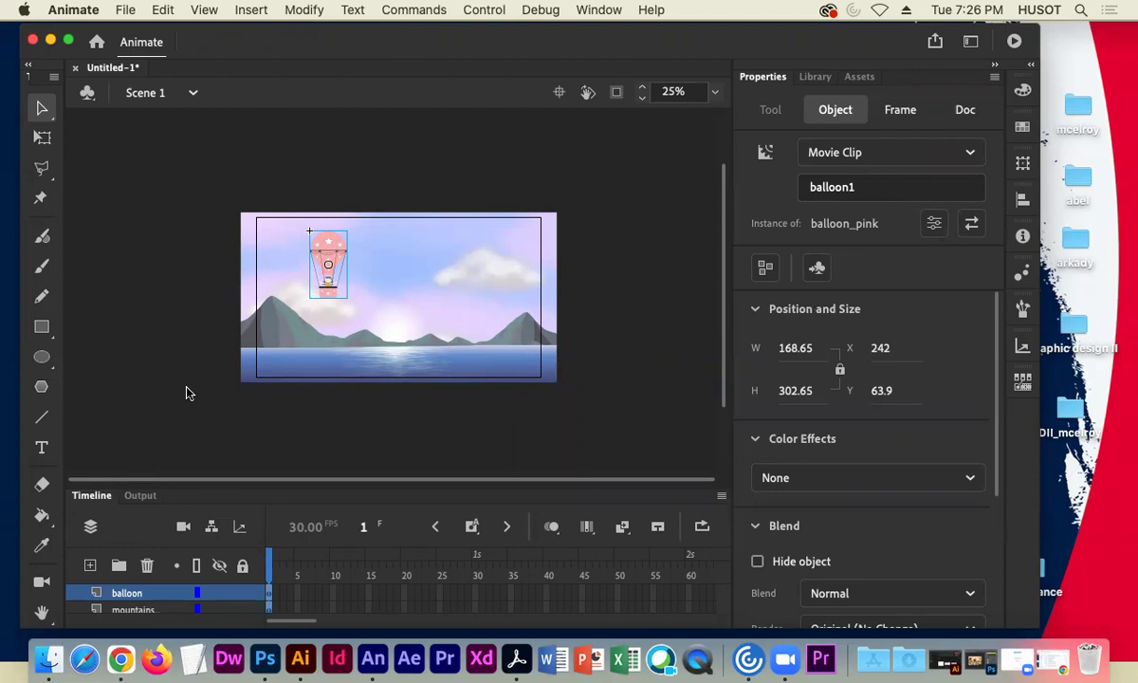
Step: Add a new layer above the balloon layer and place the static text PLAY over the left mountain, in a box about 236 px wide
left_click(91, 565)
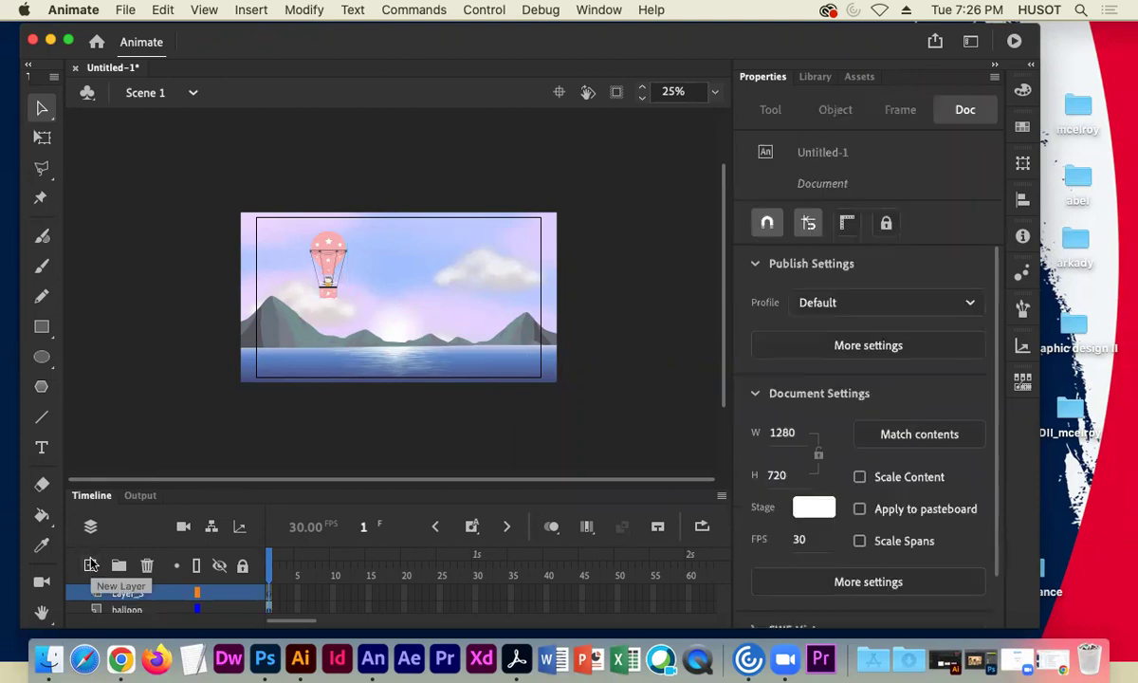
left_click(40, 447)
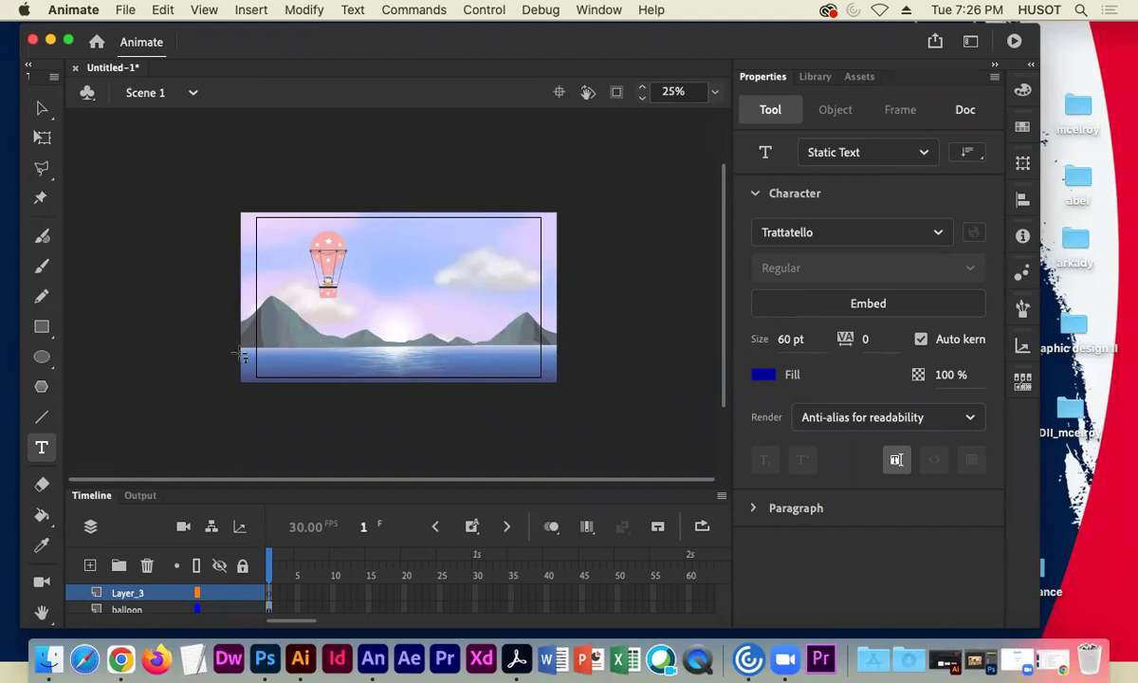
left_click(263, 314)
left_click_drag(281, 338, 318, 339)
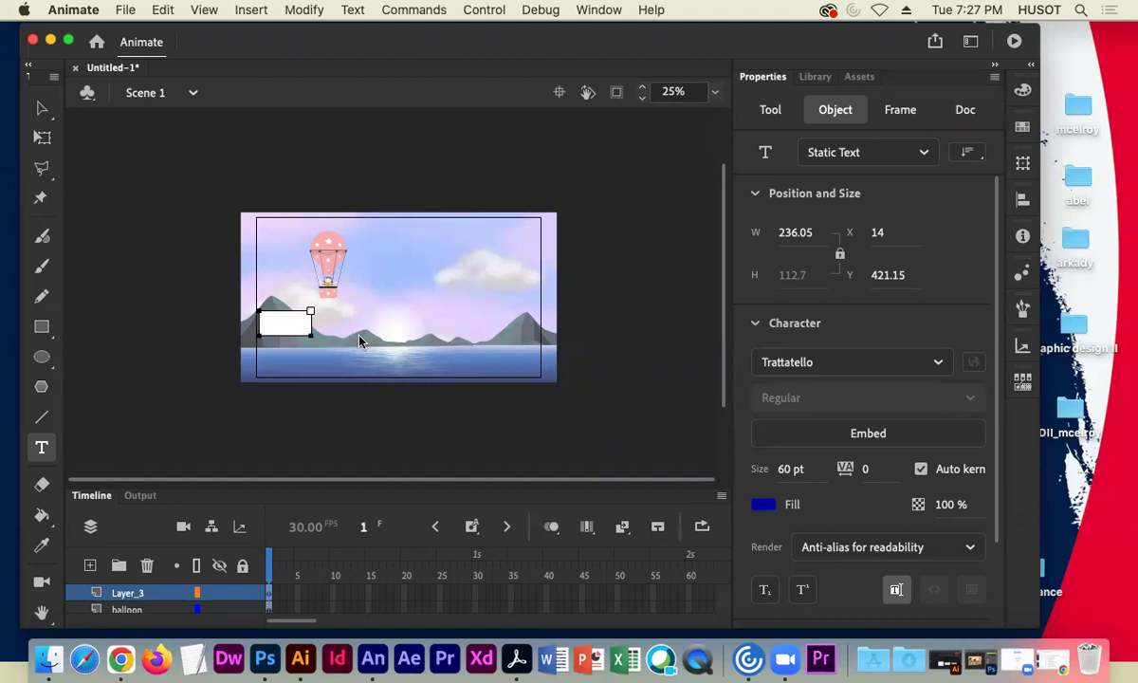
type("play")
key("BackSpace")
key("BackSpace")
key("BackSpace")
key("BackSpace")
type("PLAY")
Step: Format the PLAY text in Verdana Bold with a white fill
left_click_drag(299, 320, 239, 299)
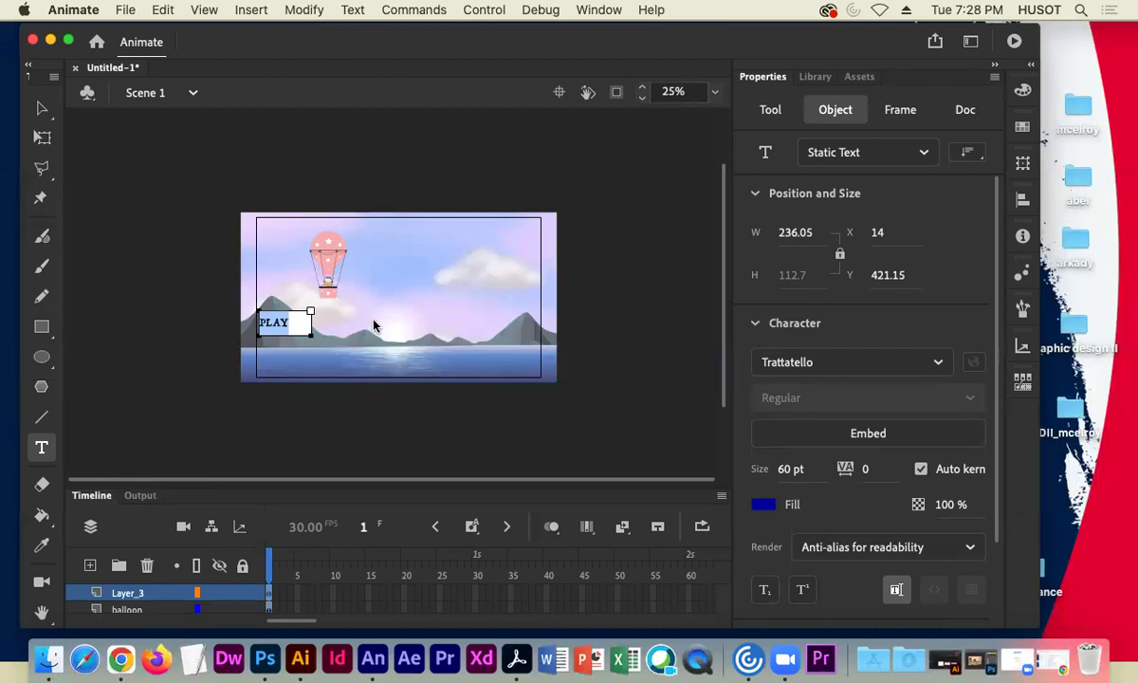
left_click(922, 363)
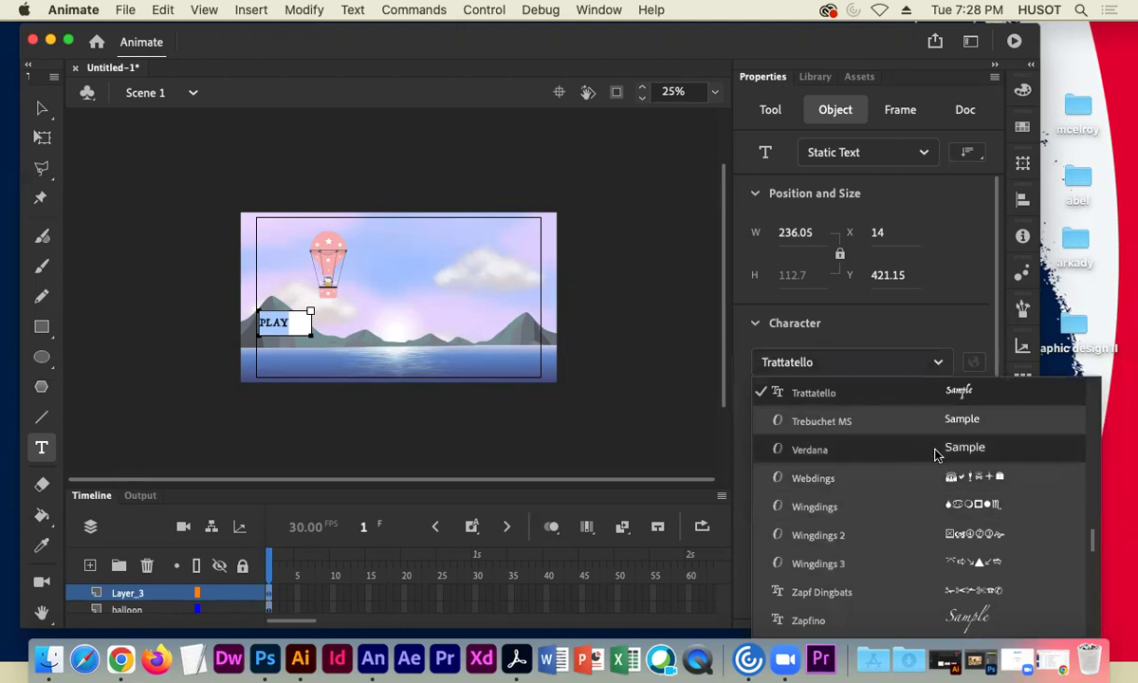
left_click(895, 457)
left_click(842, 397)
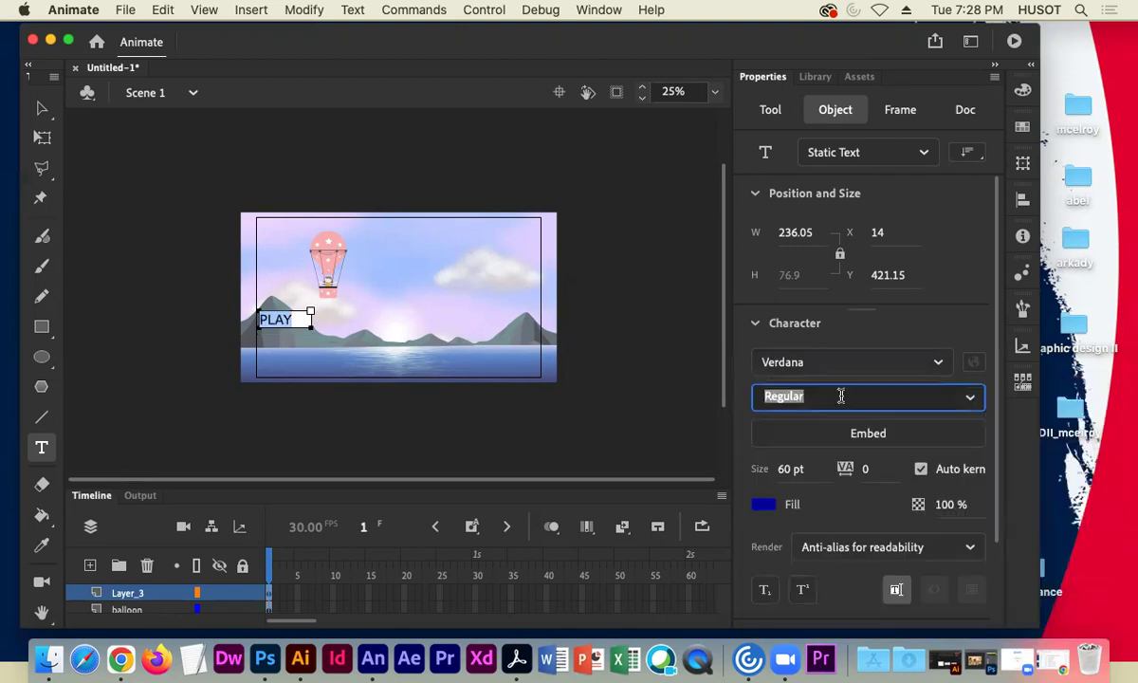
left_click(971, 397)
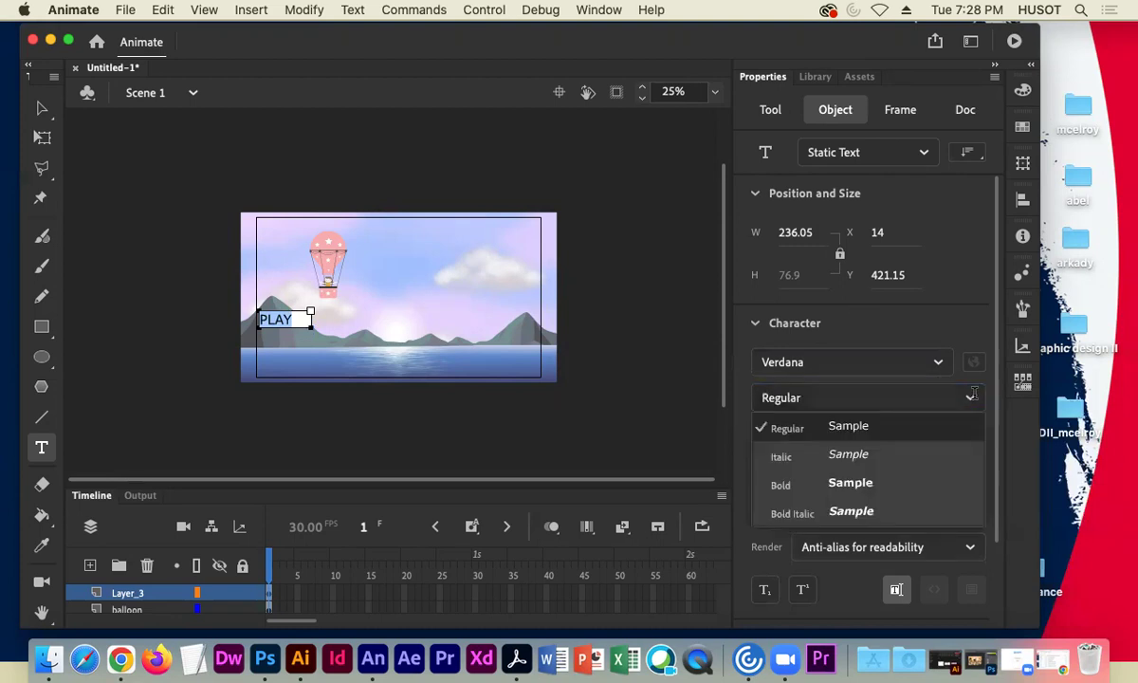
left_click(878, 481)
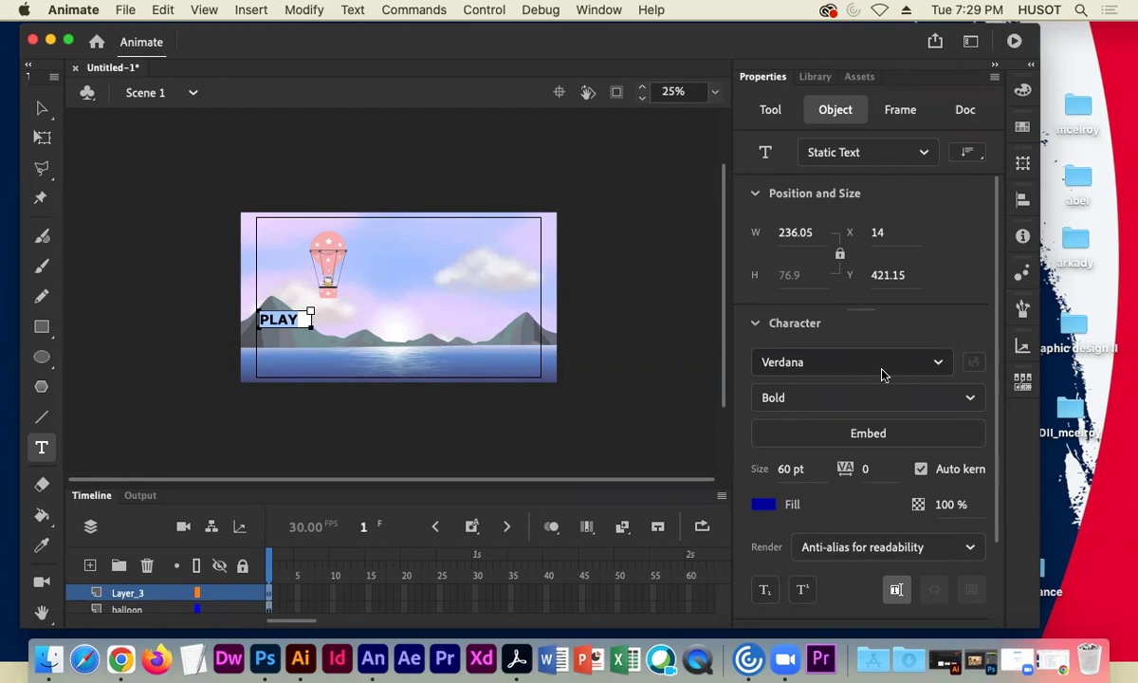
left_click(763, 504)
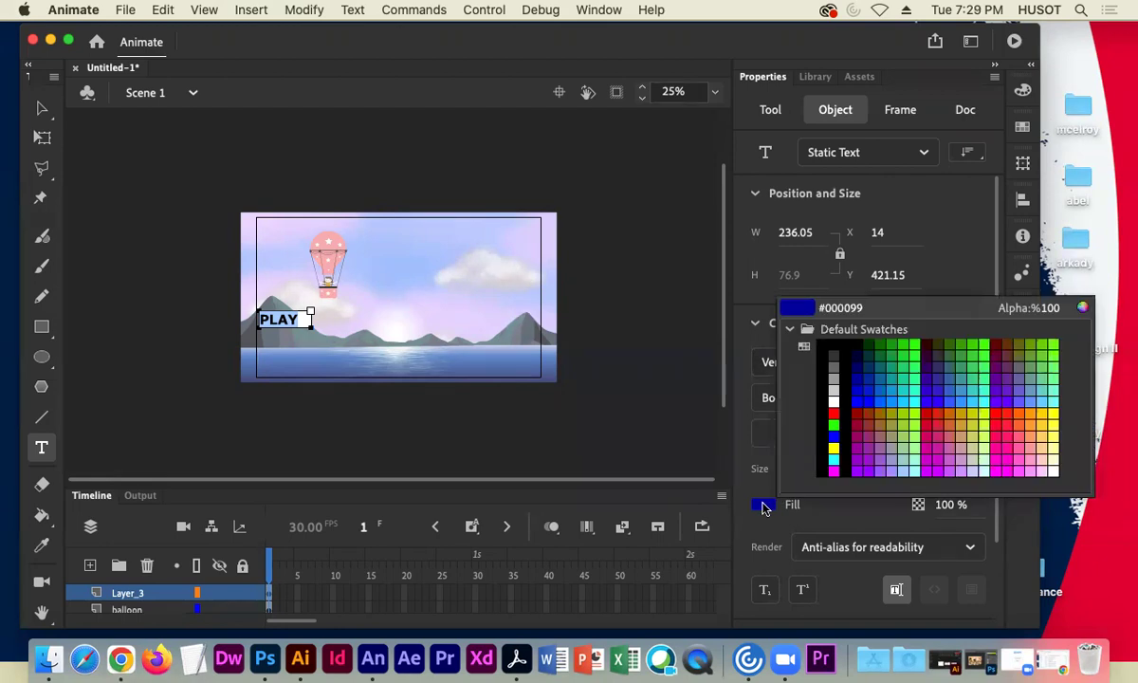
left_click(835, 399)
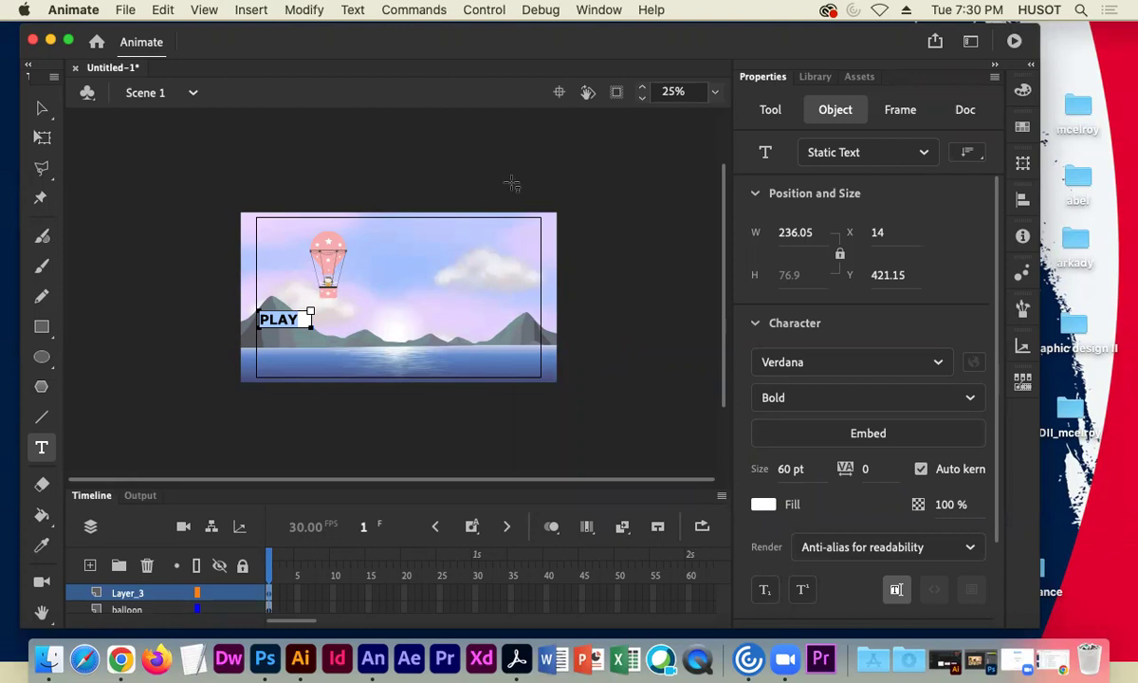
Step: Move the PLAY text onto the water in the stage's lower-left area, to about X 52, Y 581
left_click(43, 109)
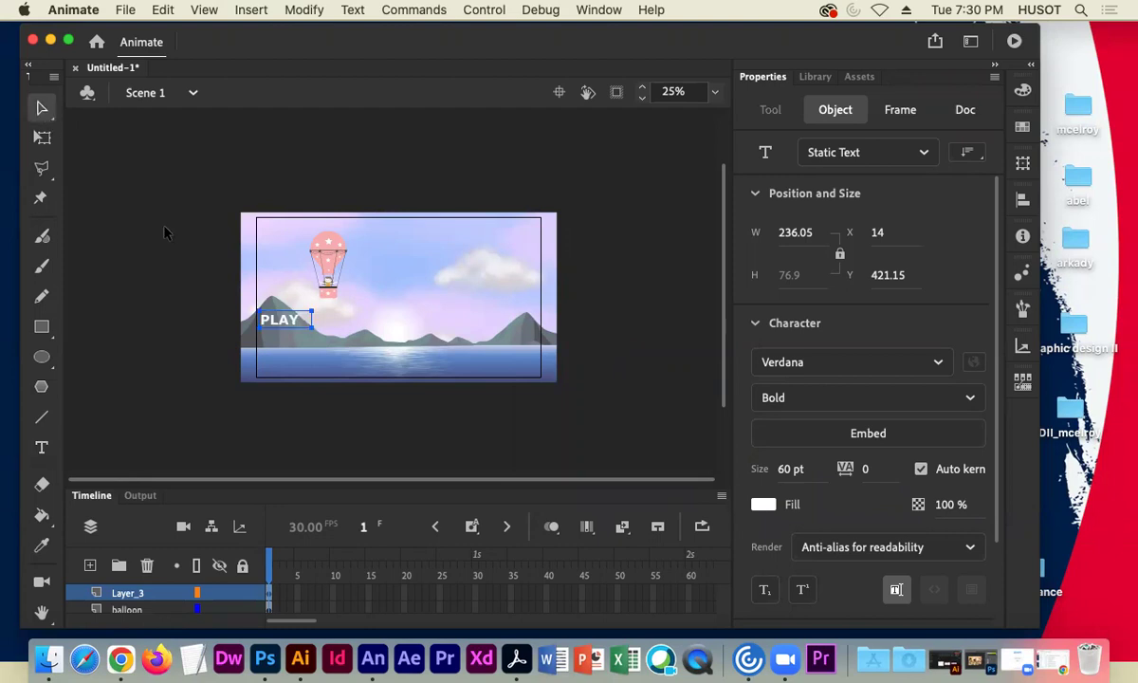
left_click_drag(287, 324, 270, 358)
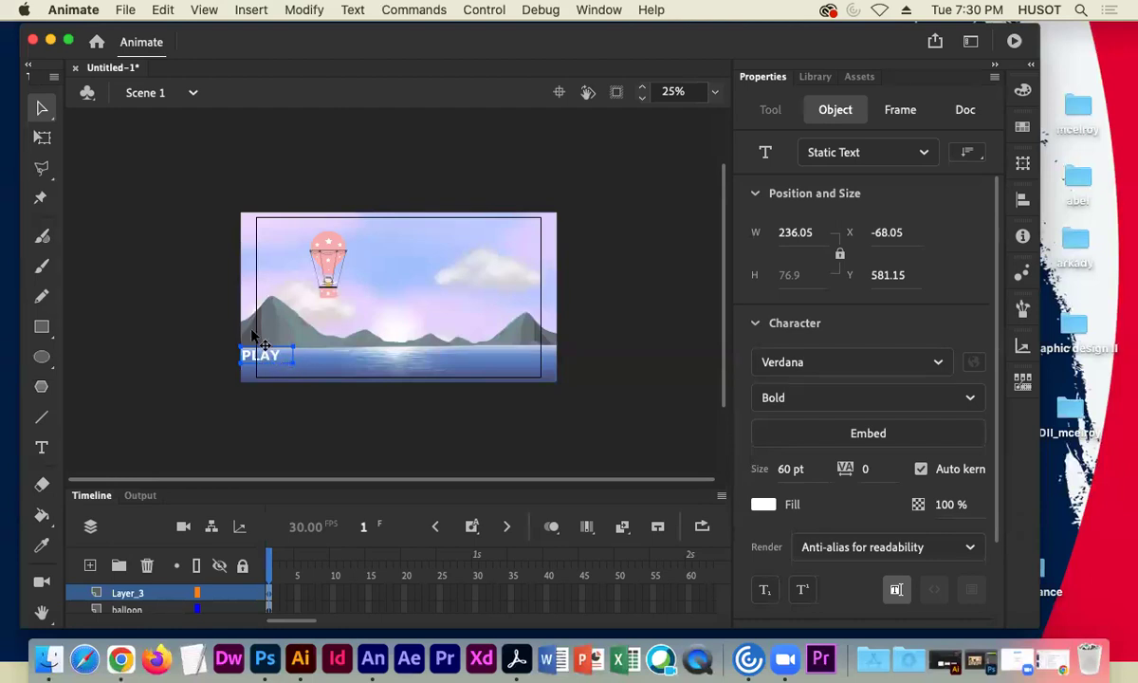
left_click_drag(269, 355, 297, 363)
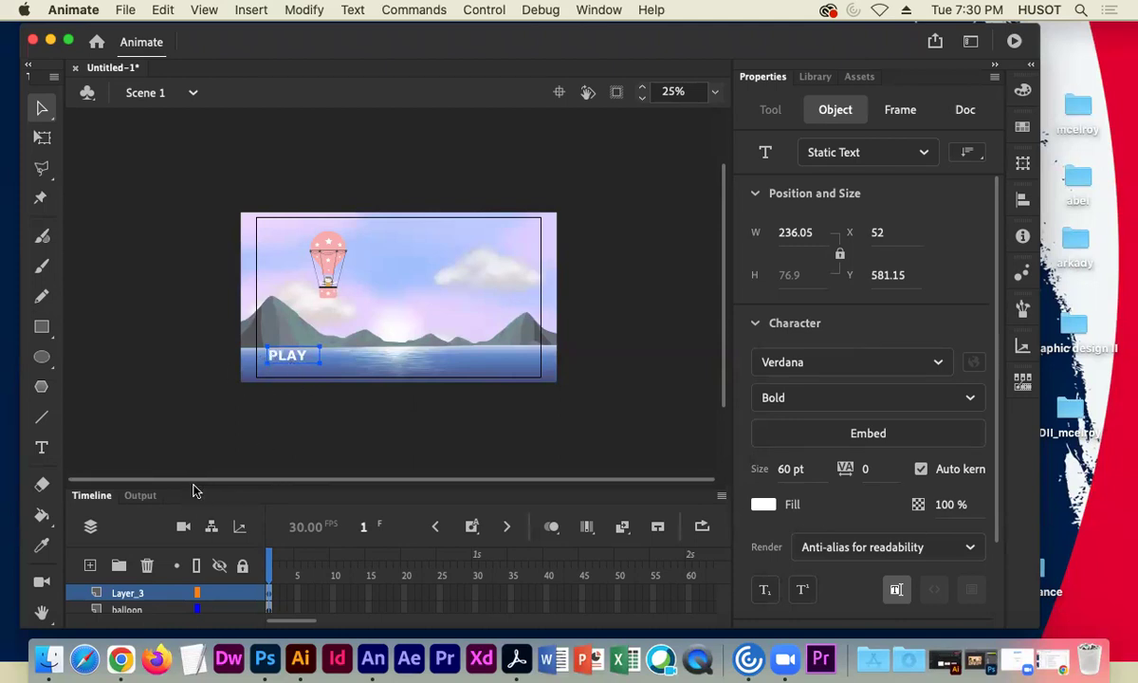
Step: Nudge the PLAY text down and right inside the border outline to about X 60, Y 605
key("Down")
key("Down")
key("Down")
key("Down")
key("Down")
key("Down")
key("Down")
key("Down")
key("Down")
key("Down")
key("Down")
key("Down")
key("Down")
key("Down")
key("Down")
key("Down")
key("Down")
key("Down")
key("Down")
key("Down")
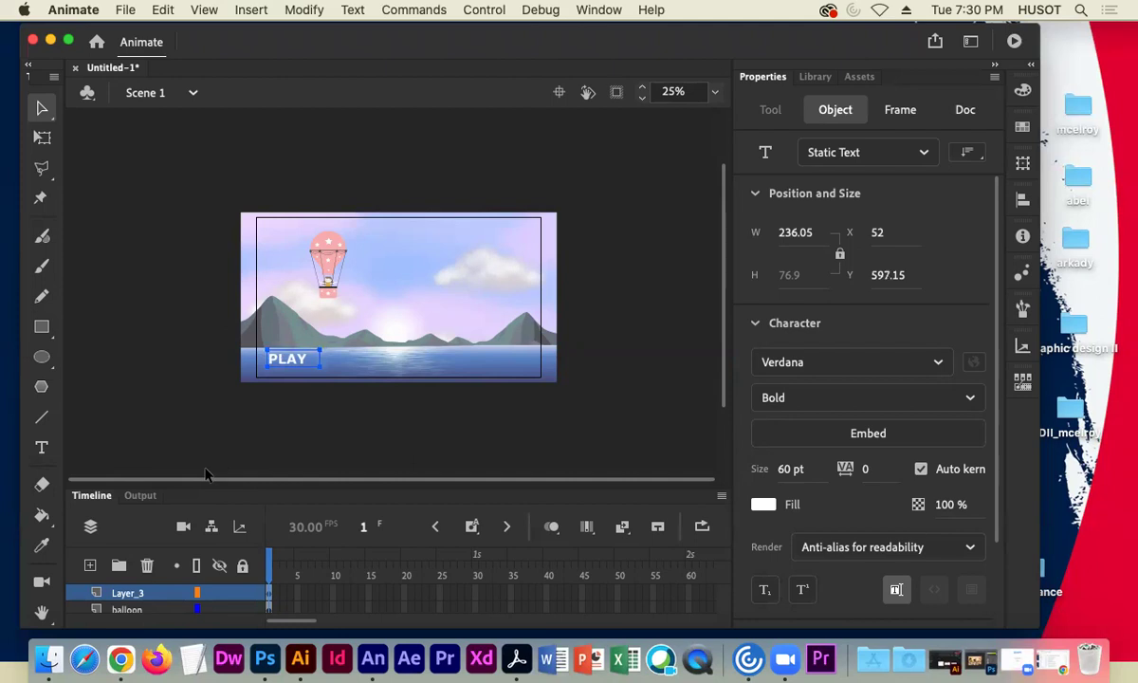
key("Right")
key("Right")
key("Right")
key("Right")
key("Right")
key("Right")
key("Right")
key("Right")
key("Down")
key("Down")
key("Down")
key("Down")
key("Up")
key("Up")
key("Up")
key("Up")
key("Up")
key("Up")
key("Up")
key("Up")
key("Left")
key("Left")
key("Left")
key("Left")
key("Right")
key("Right")
key("Right")
key("Right")
key("Down")
key("Down")
key("Down")
key("Down")
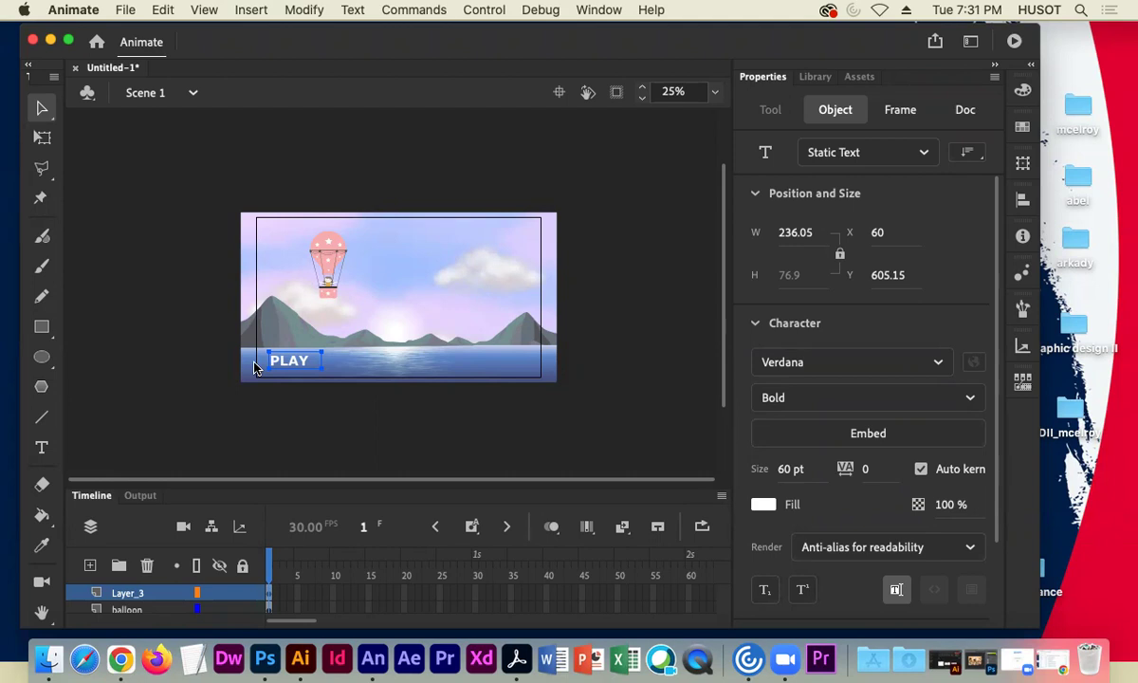
Step: Nudge the PLAY text up and left within the border outline to about X 56, Y 593
key("Up")
key("Up")
key("Up")
key("Up")
key("Up")
key("Up")
key("Up")
key("Up")
key("Up")
key("Up")
key("Up")
key("Up")
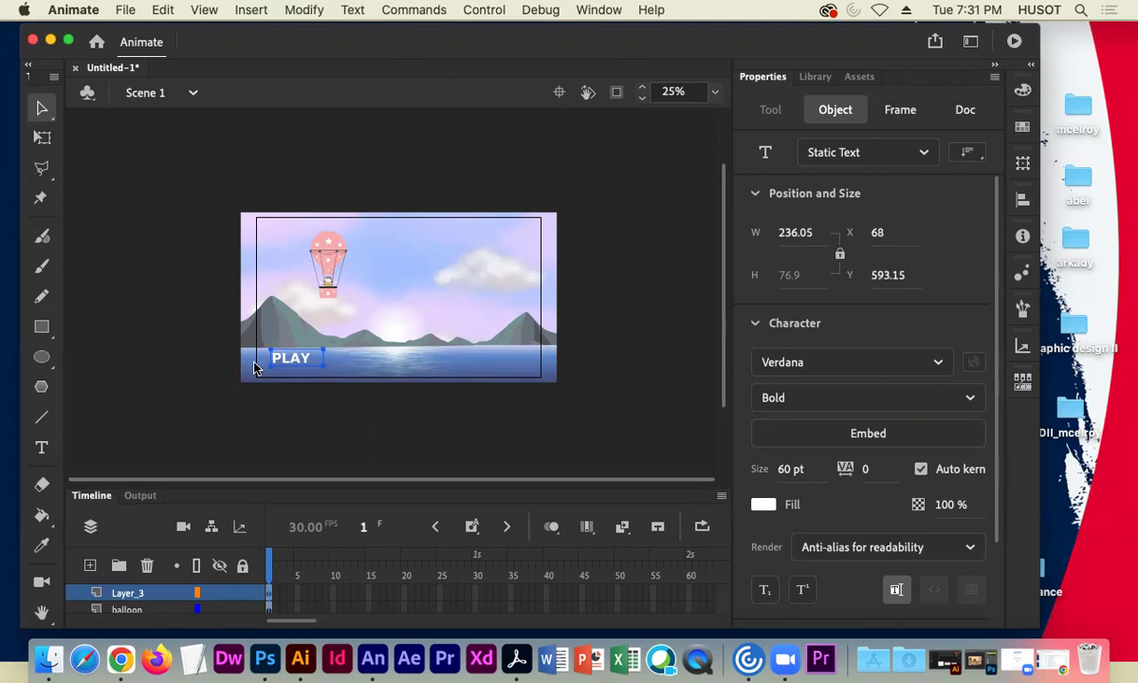
key("Left")
key("Left")
key("Left")
key("Left")
Step: Rename the PLAY text's layer to play_btn
double_click(121, 593)
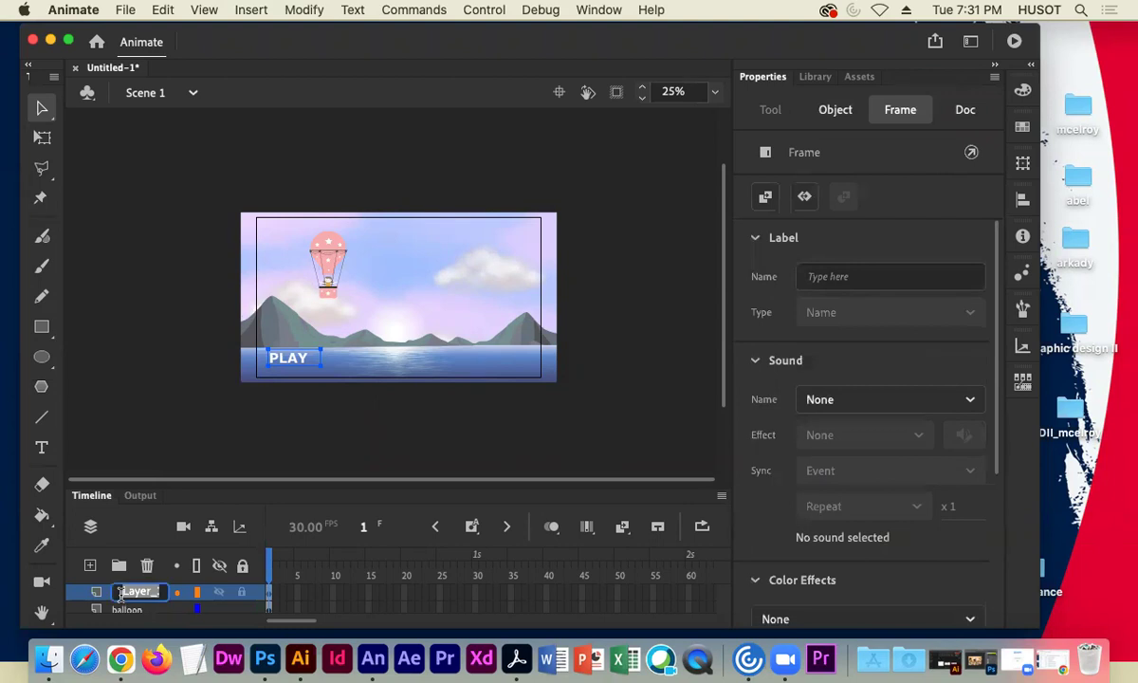
type("PLAY")
key("BackSpace")
key("BackSpace")
key("BackSpace")
key("BackSpace")
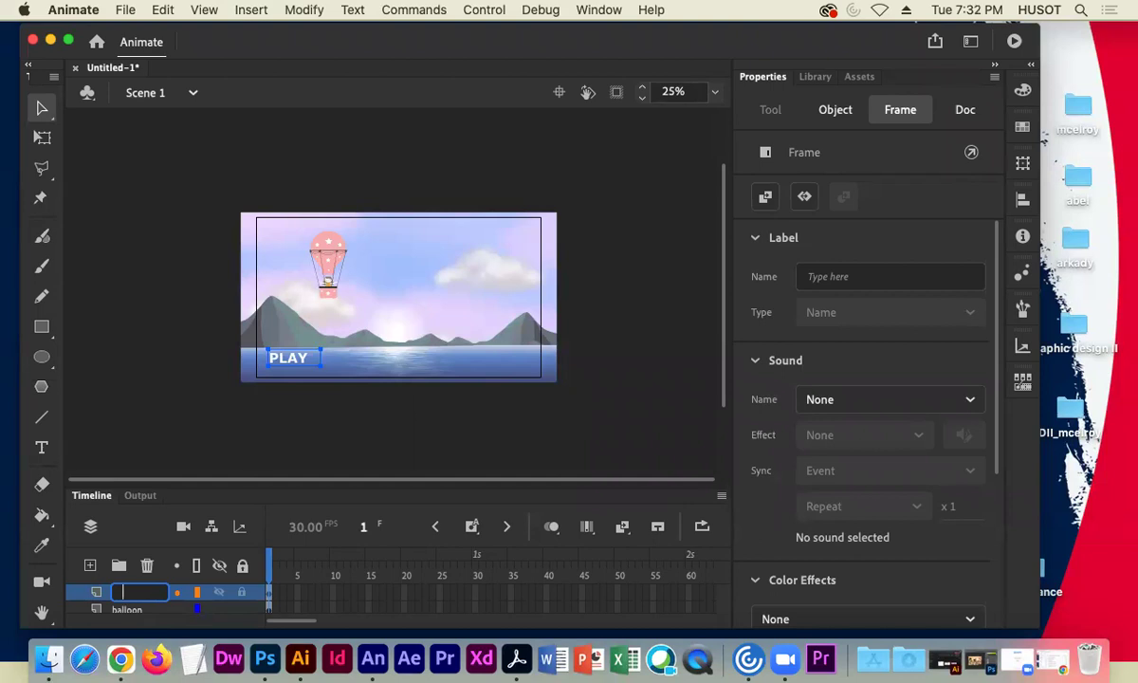
type("play")
type("_btn")
key("Return")
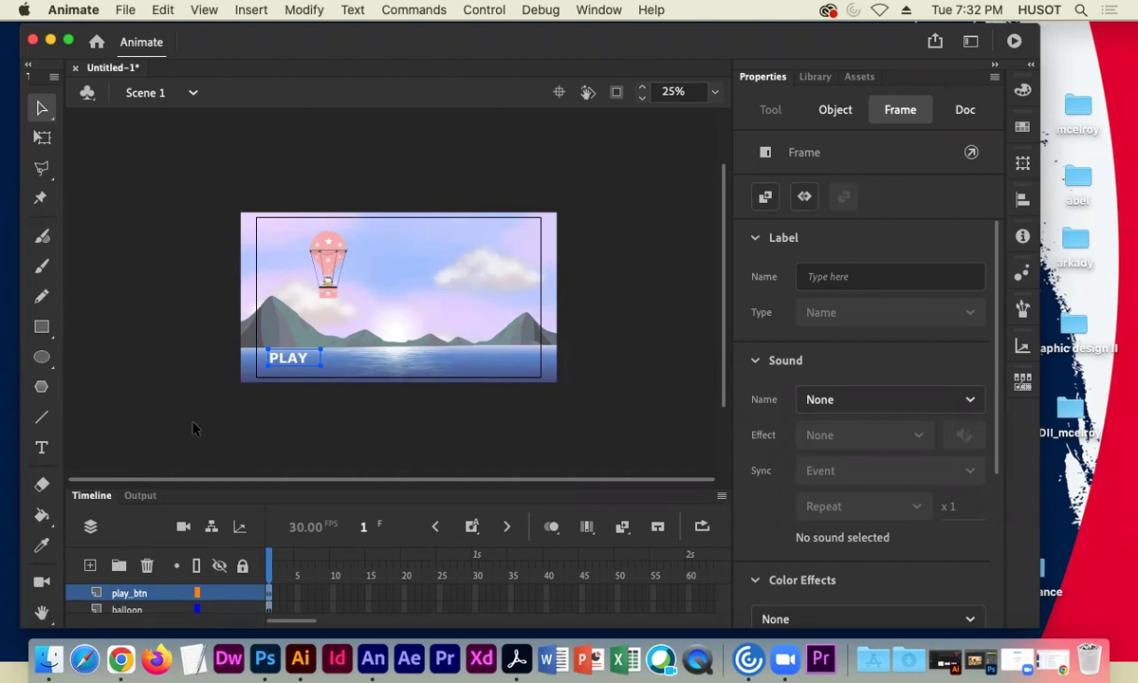
Step: Convert the PLAY text to a Button symbol, keeping the default name Symbol 1
right_click(292, 363)
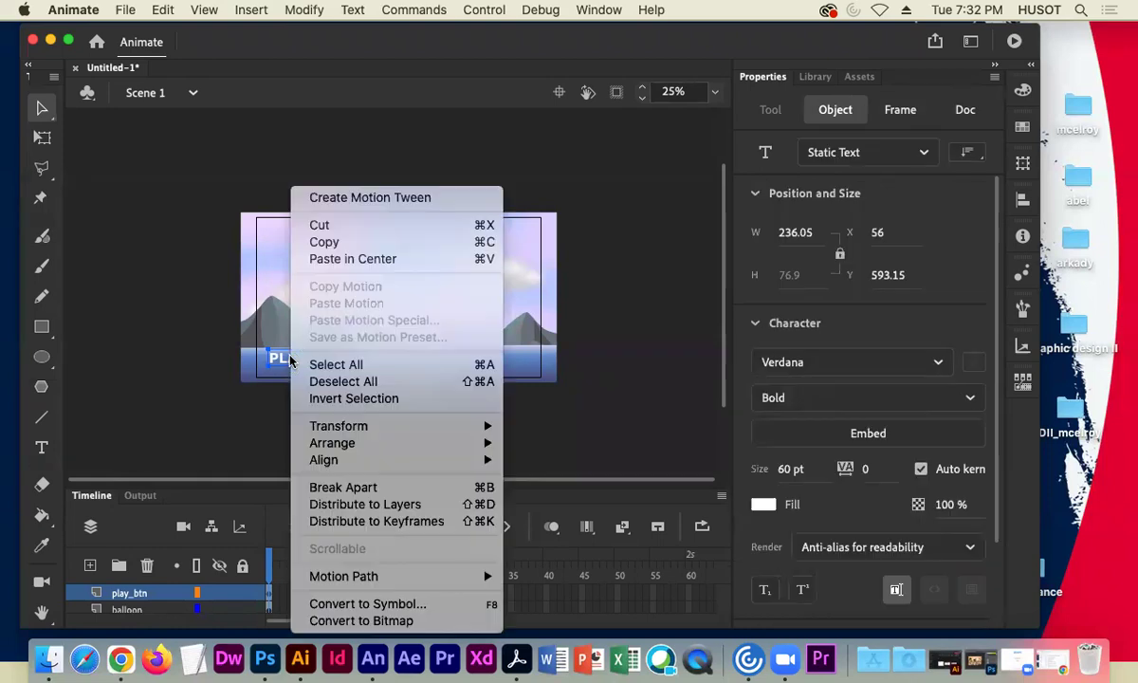
left_click(401, 605)
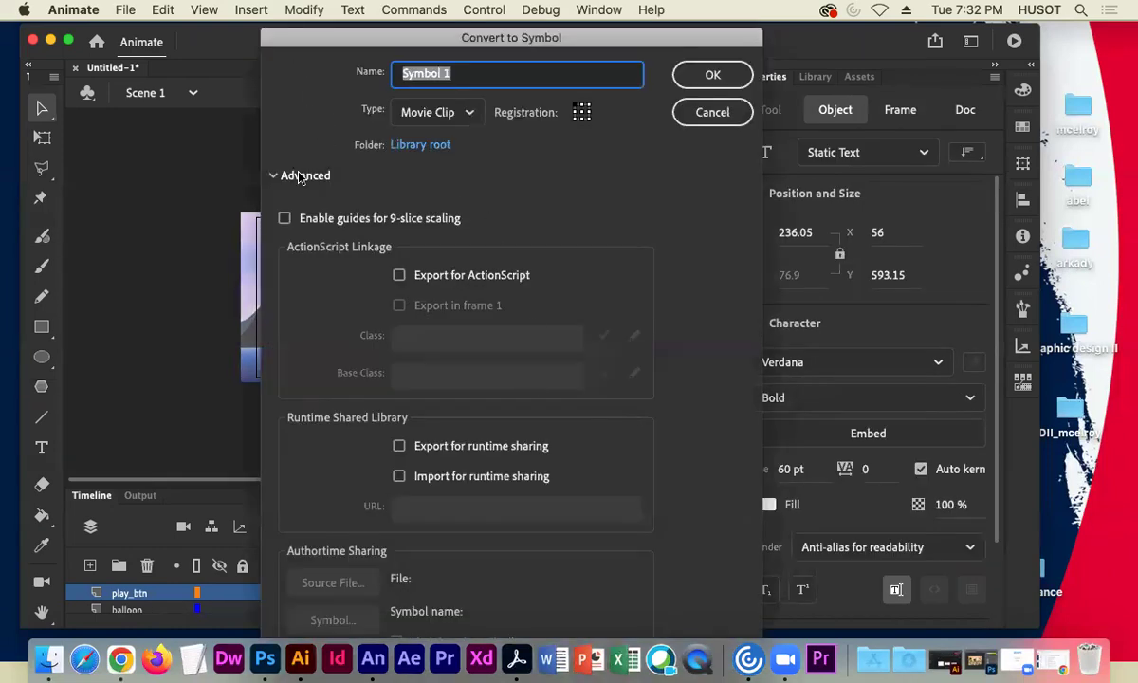
left_click(424, 113)
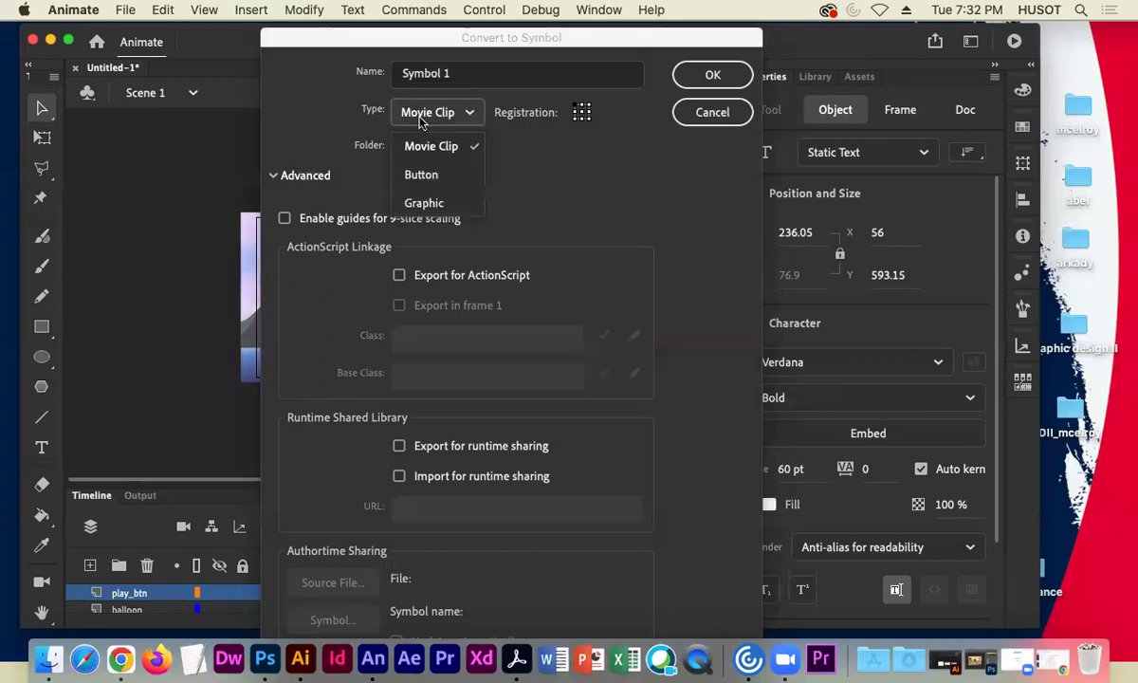
left_click(425, 180)
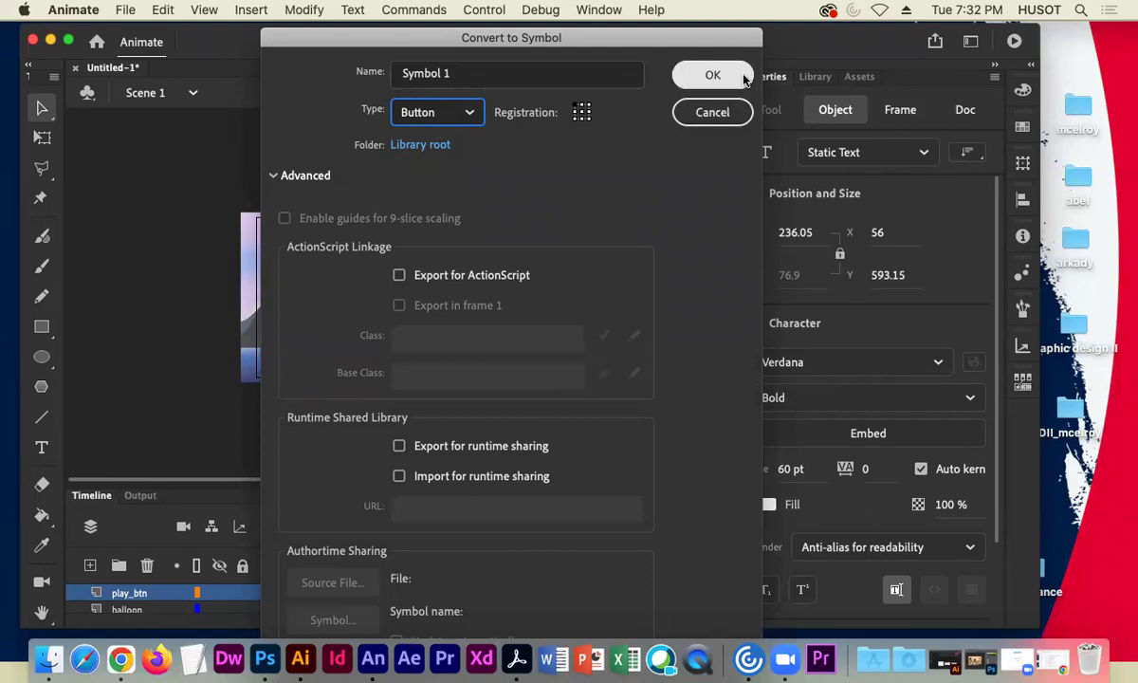
left_click(712, 76)
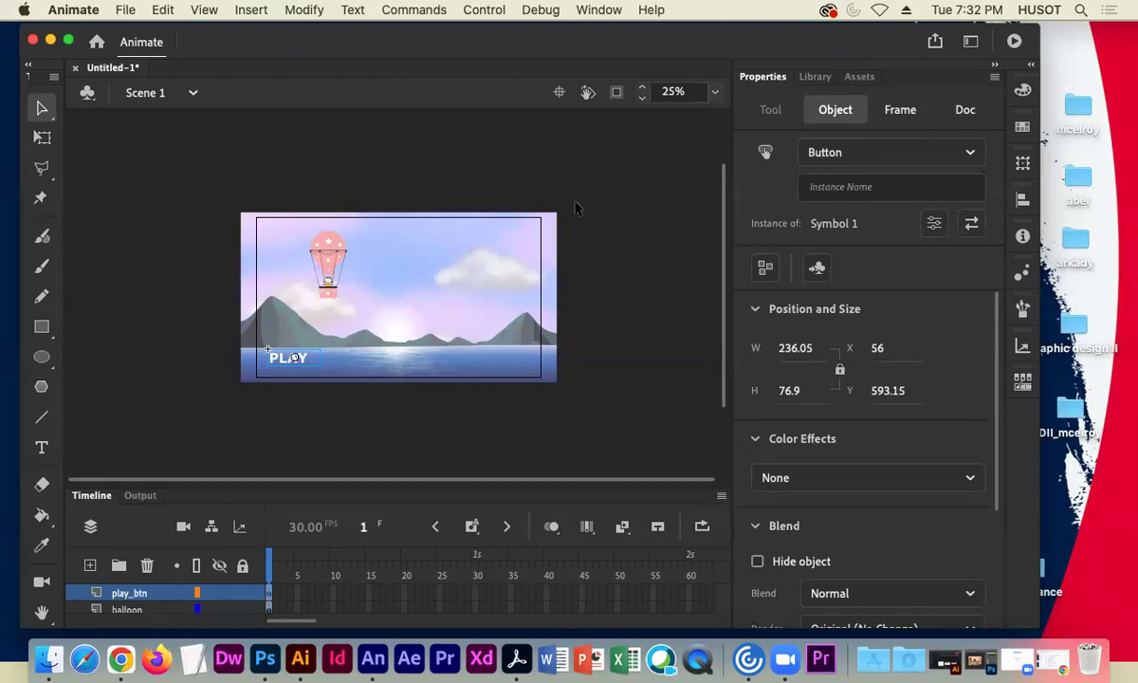
Step: Try to give the PLAY button the instance name play
left_click(867, 188)
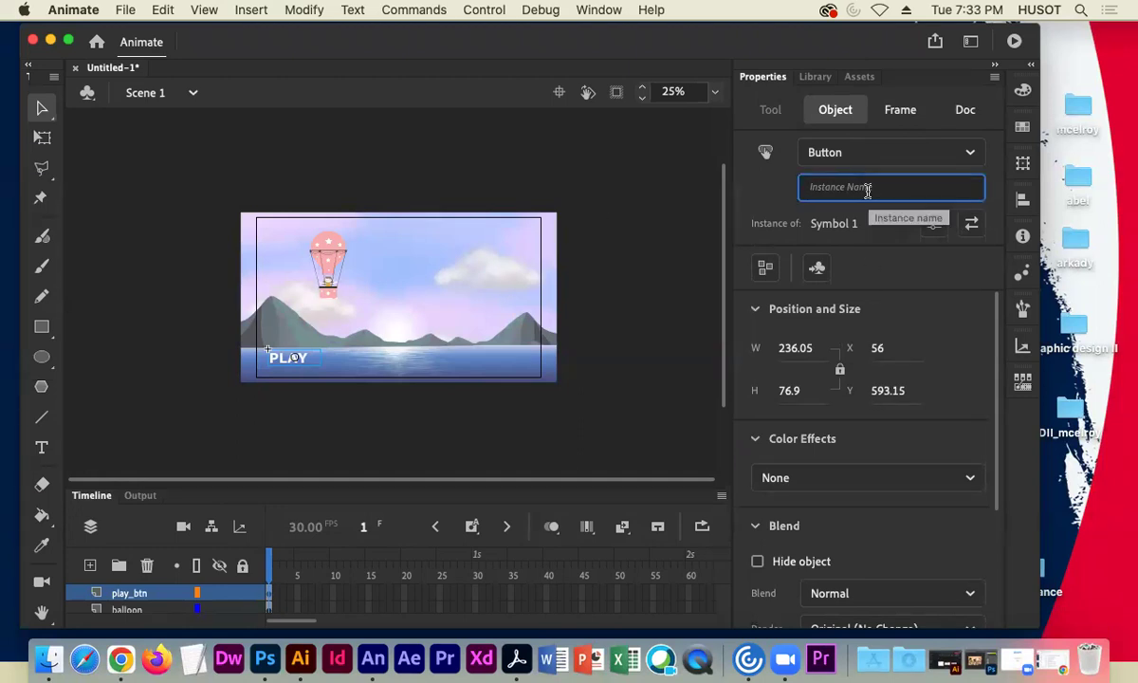
type("play")
key("Return")
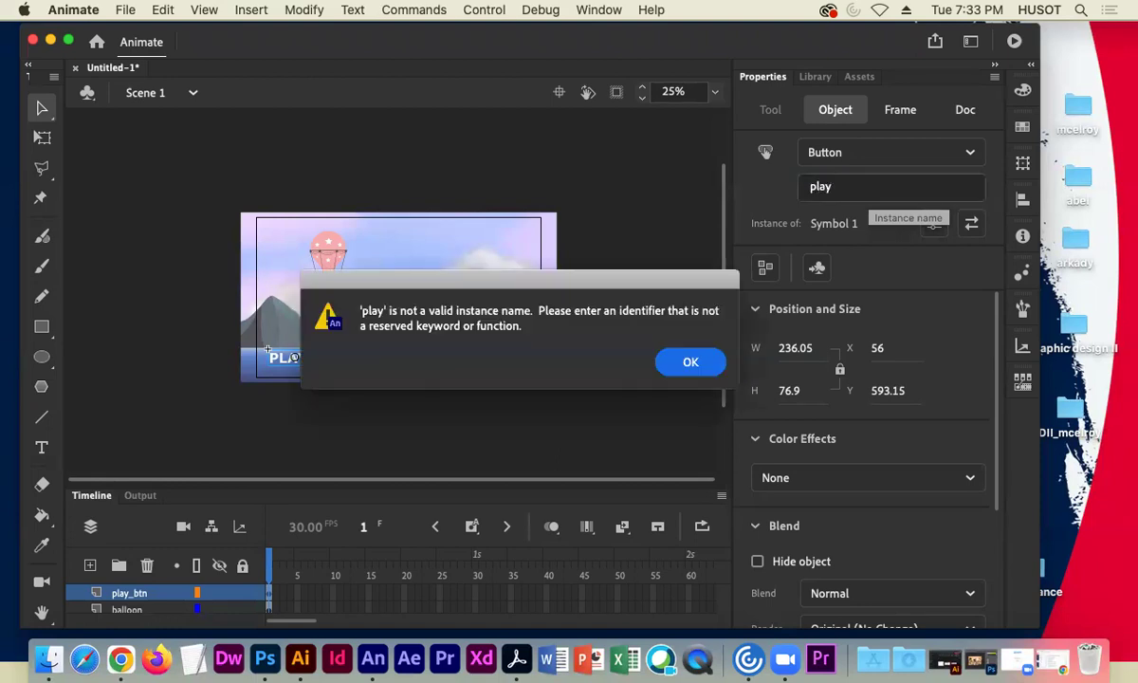
left_click(668, 359)
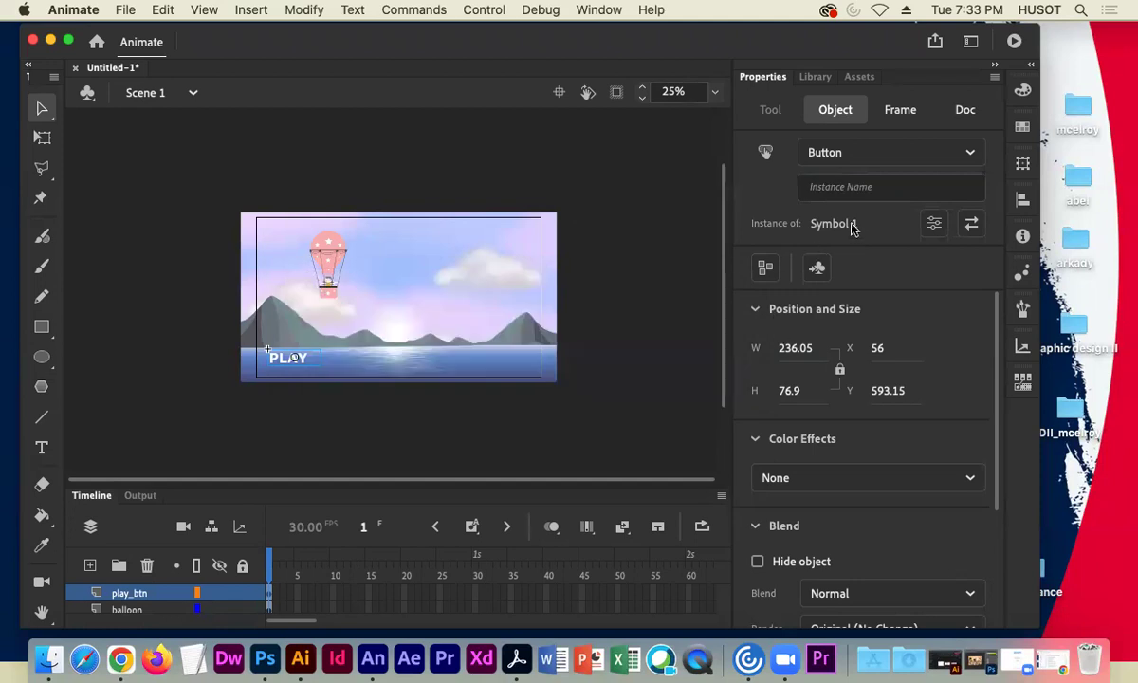
Step: Set the PLAY button's instance name to playaction
left_click(966, 184)
type("playaction")
key("Return")
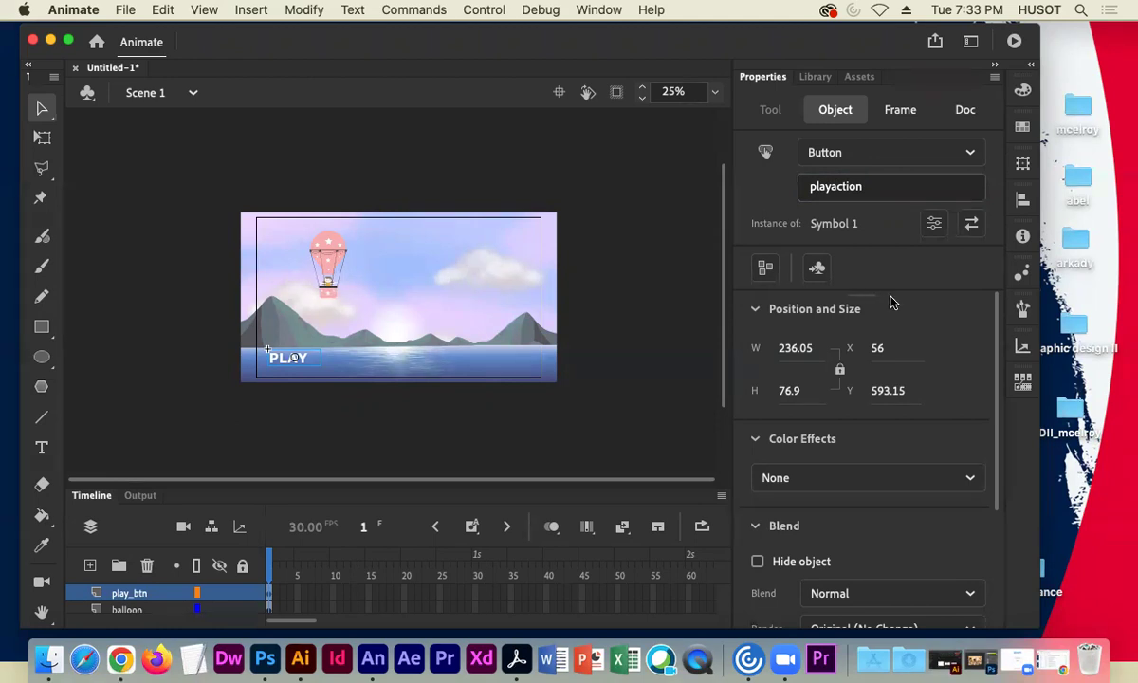
Step: Enlarge the timeline area to show all three layers, and reposition the application window on the desktop
left_click_drag(383, 487, 384, 414)
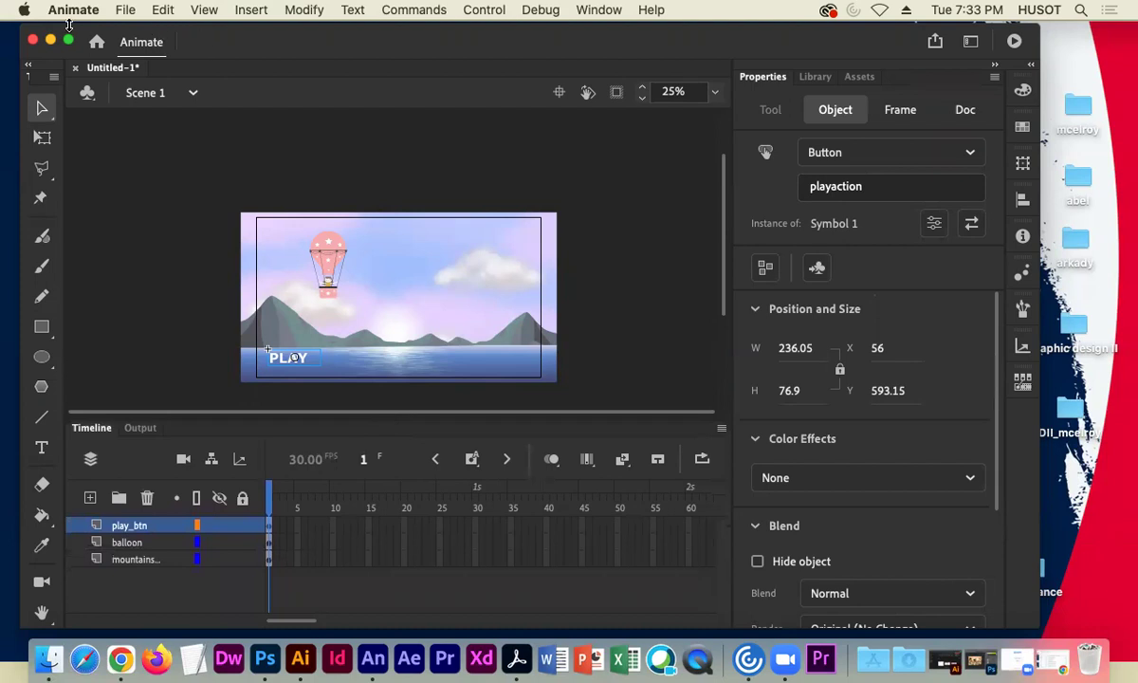
left_click_drag(76, 52, 109, 106)
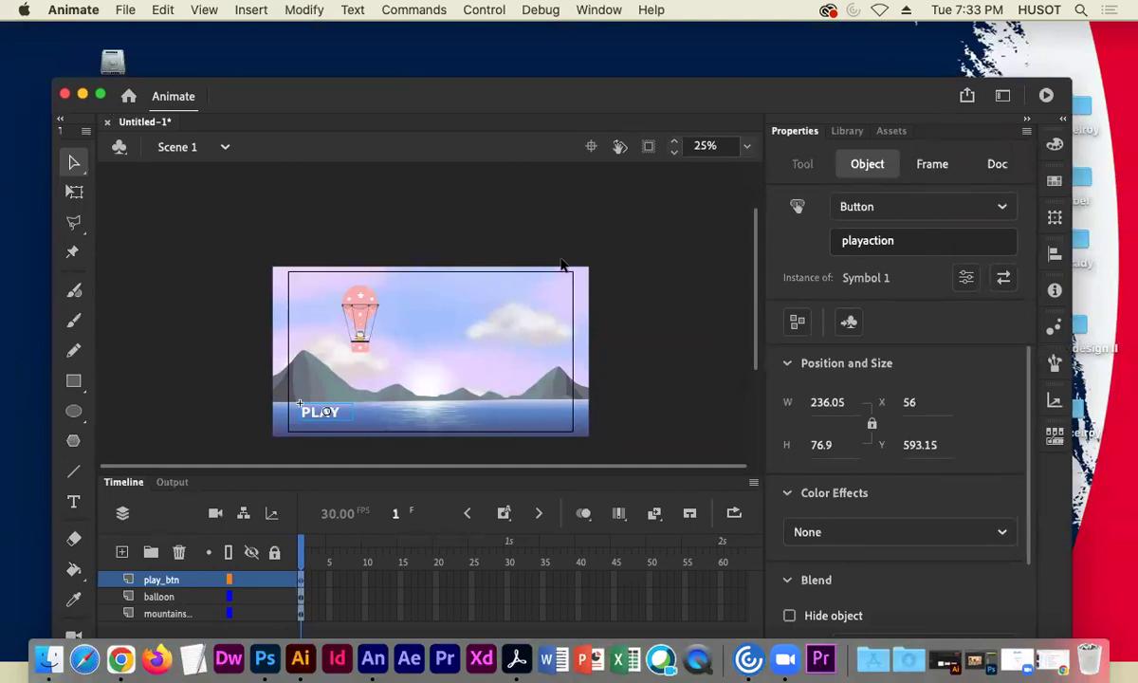
left_click(226, 217)
left_click_drag(320, 93, 310, 49)
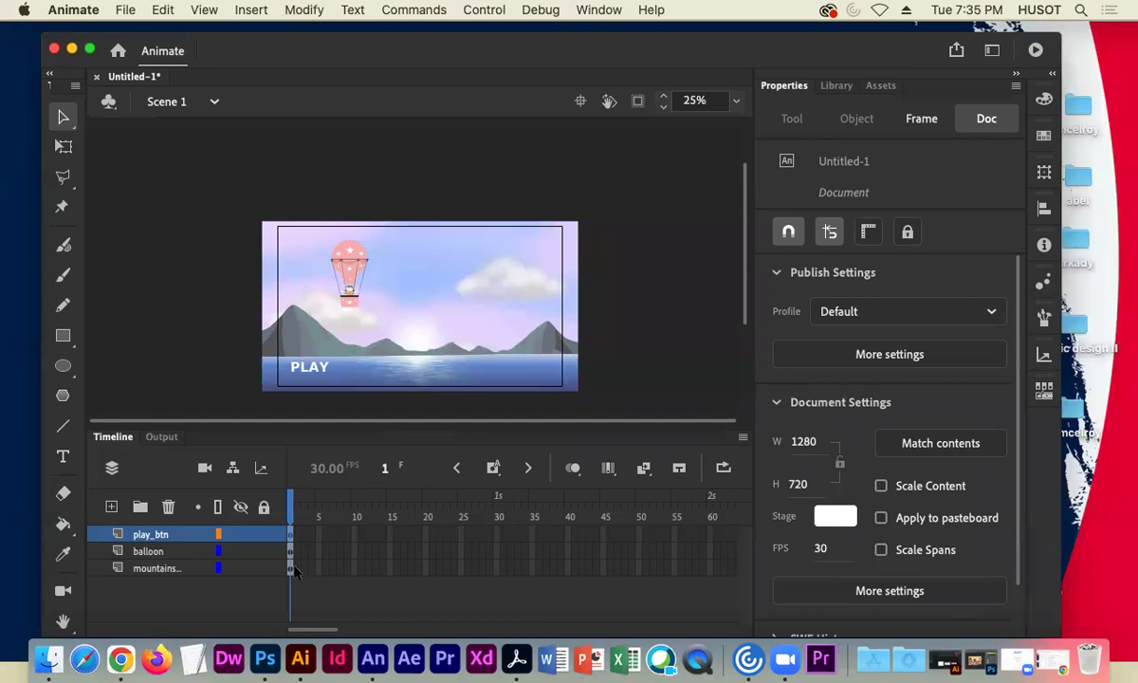
Step: Extend the mountains layer with regular frames to frame 60 and lock the layer
left_click_drag(294, 570, 712, 574)
right_click(712, 573)
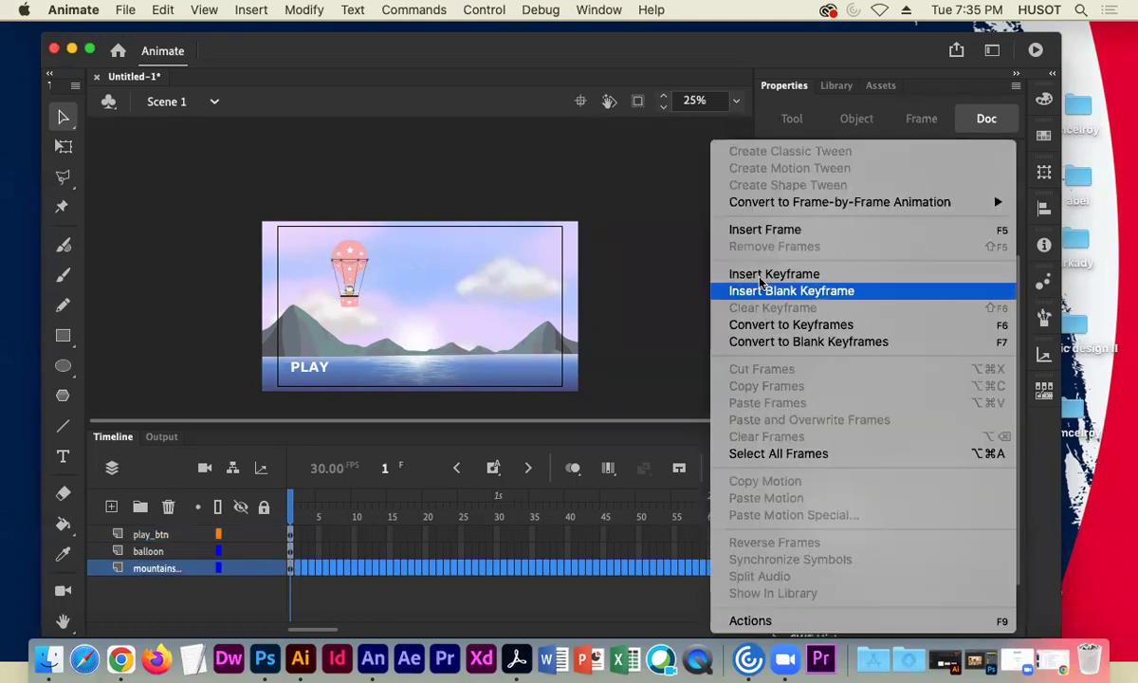
left_click(769, 230)
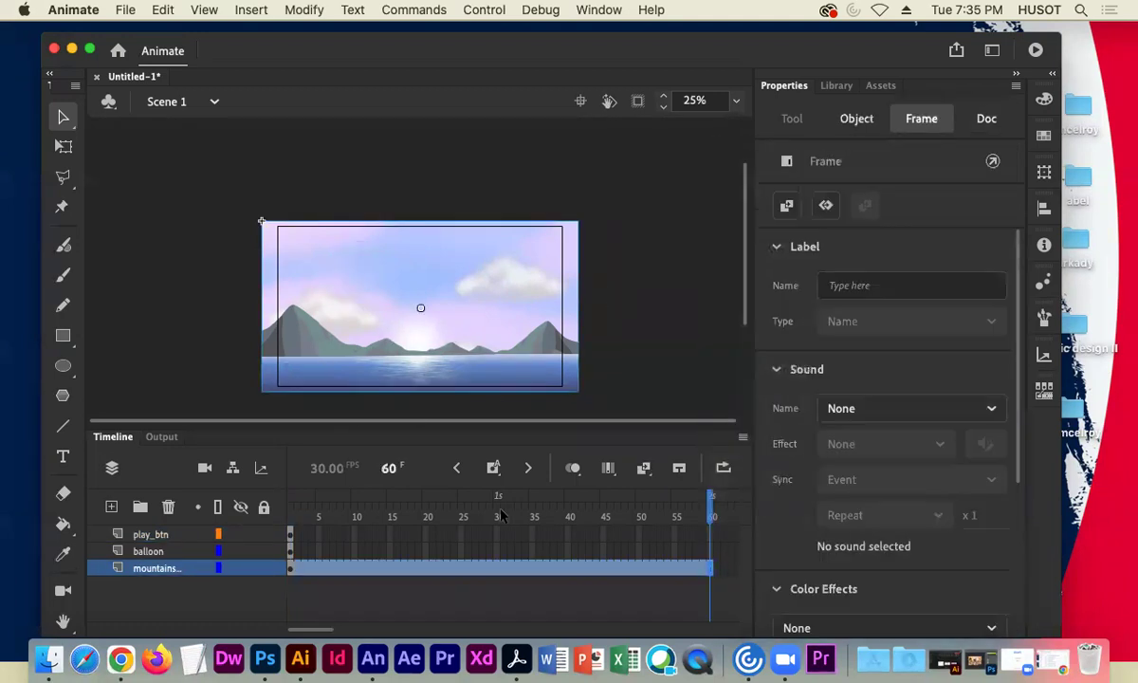
key("Return")
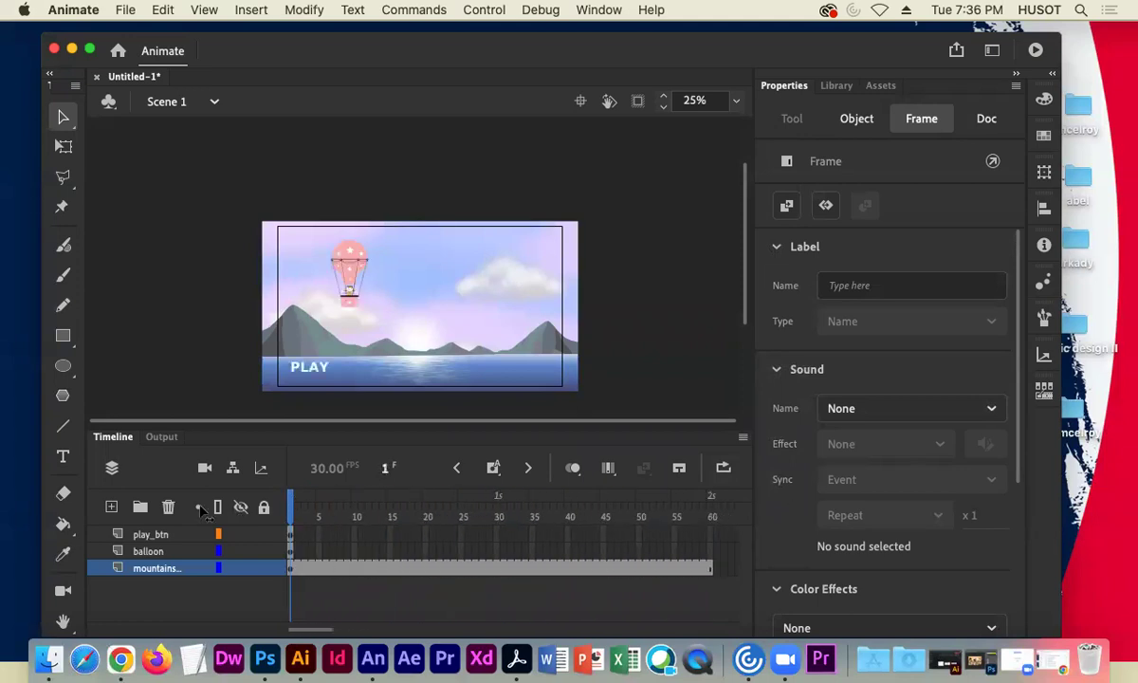
left_click(459, 513)
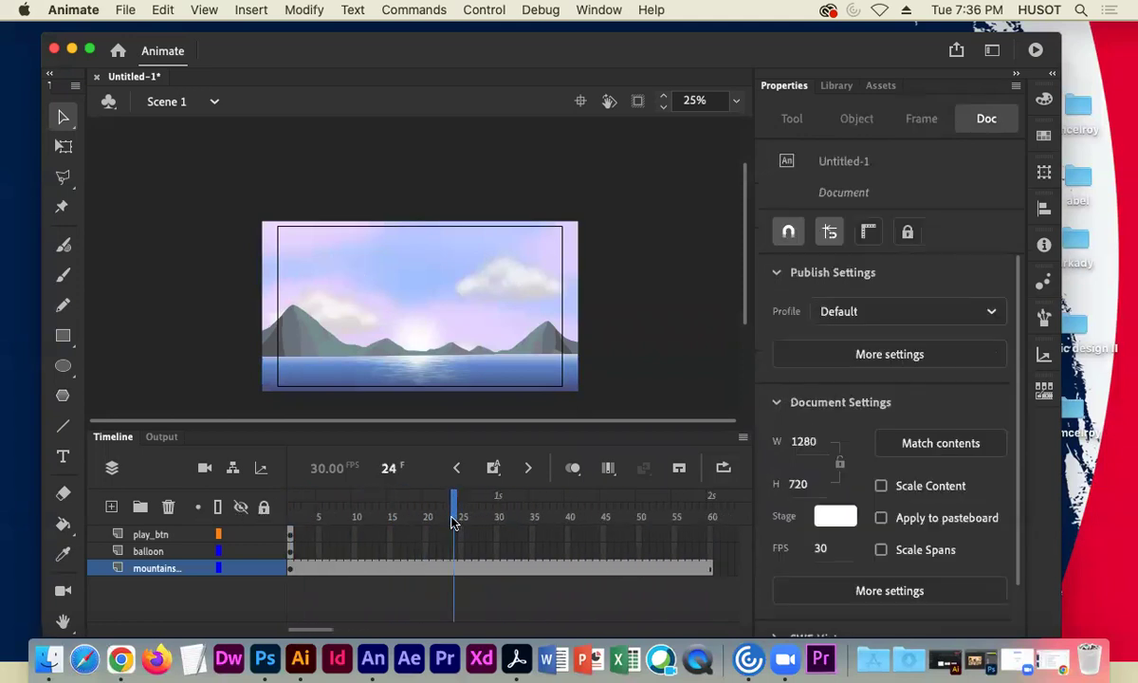
left_click_drag(459, 512, 712, 527)
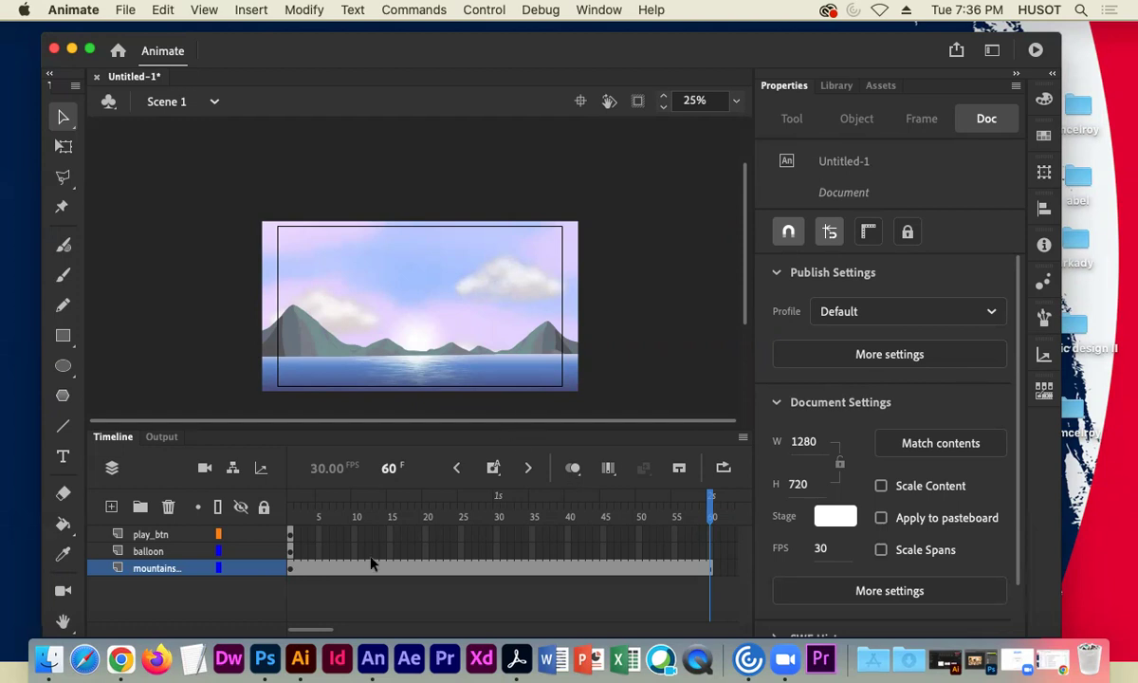
left_click(263, 569)
Step: At frame 1, enlarge the balloon to about 325 × 583 px and place it off the stage's left edge at about X -368, Y 68
left_click(290, 551)
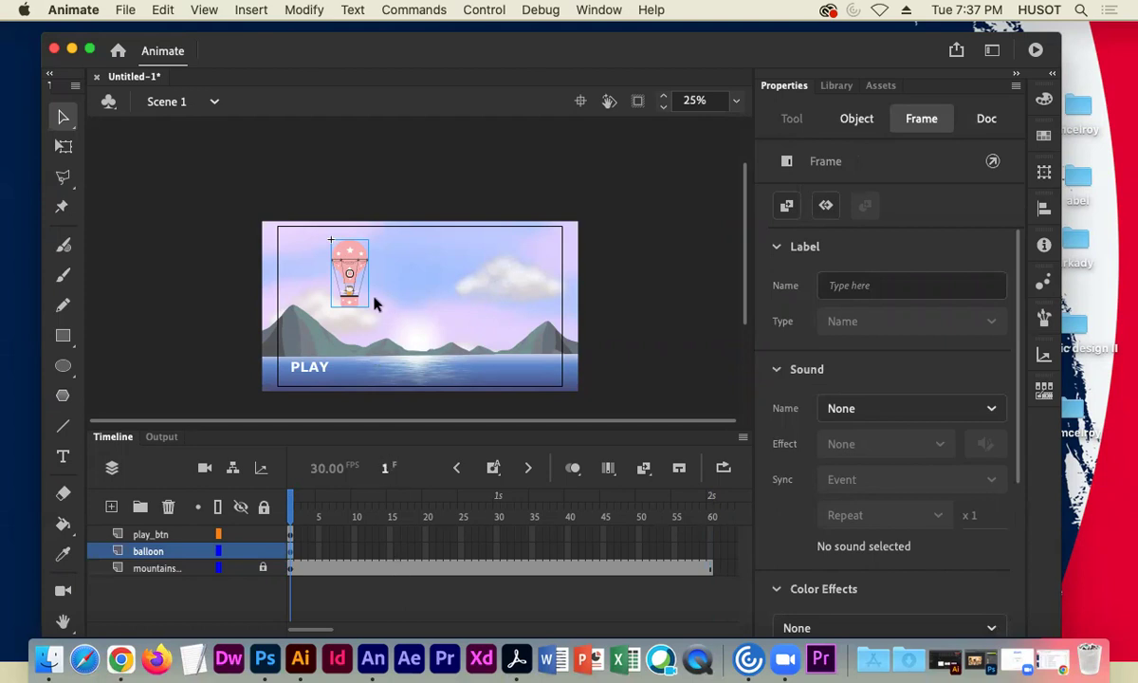
left_click(64, 145)
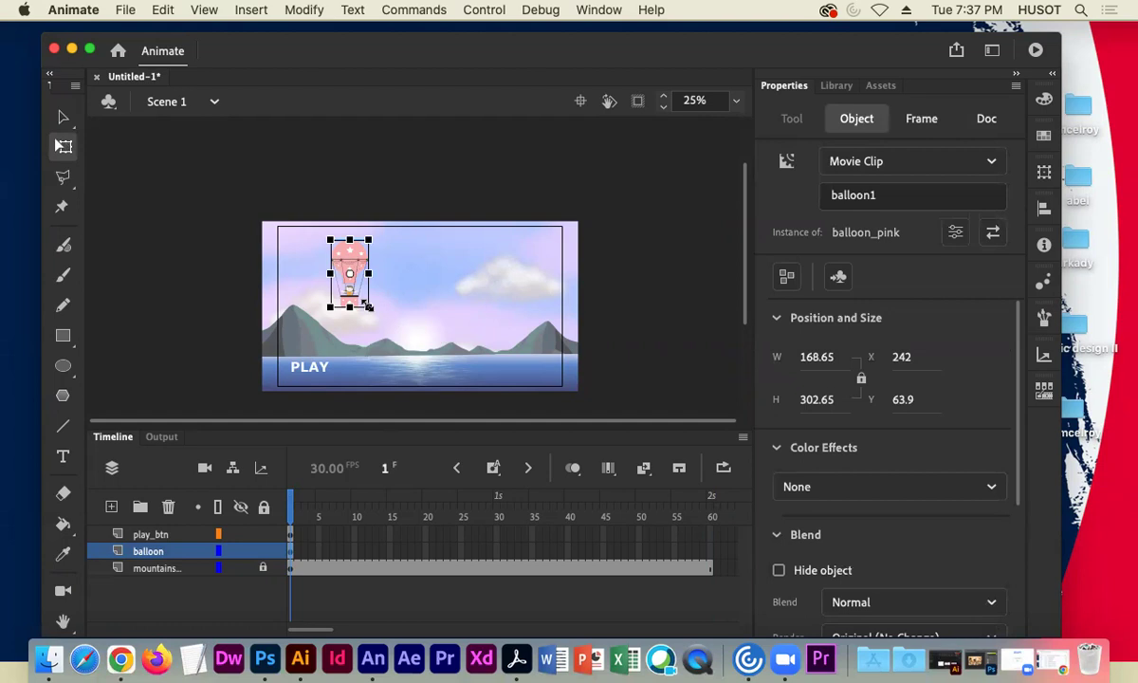
left_click_drag(369, 307, 399, 337)
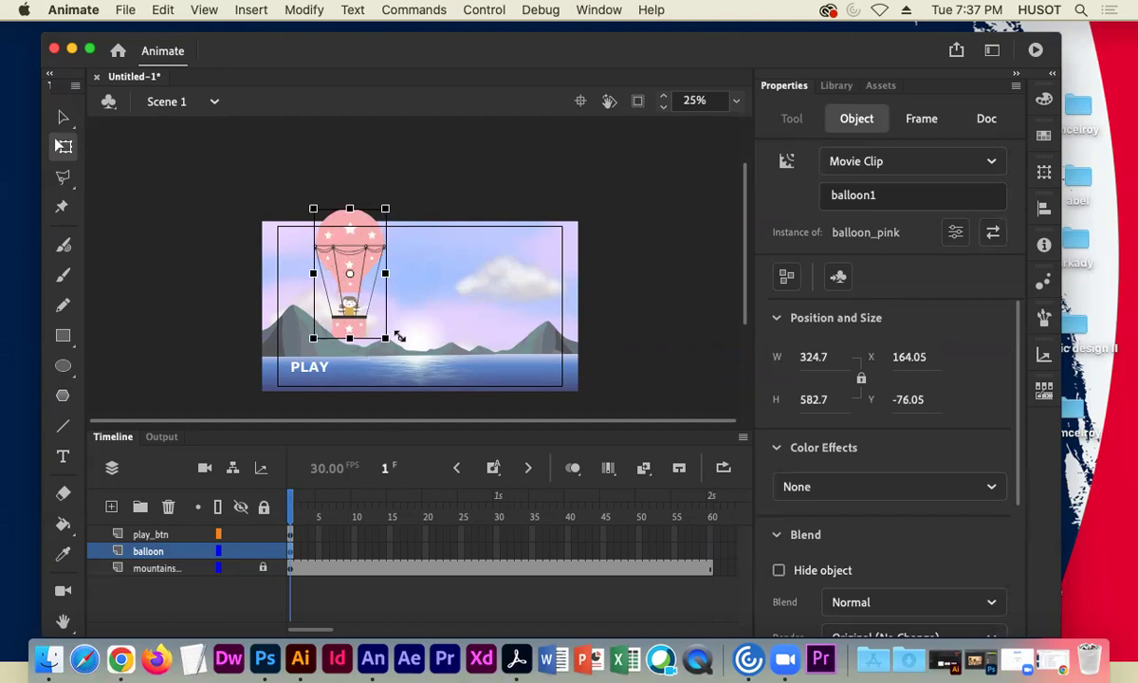
left_click_drag(360, 258, 242, 294)
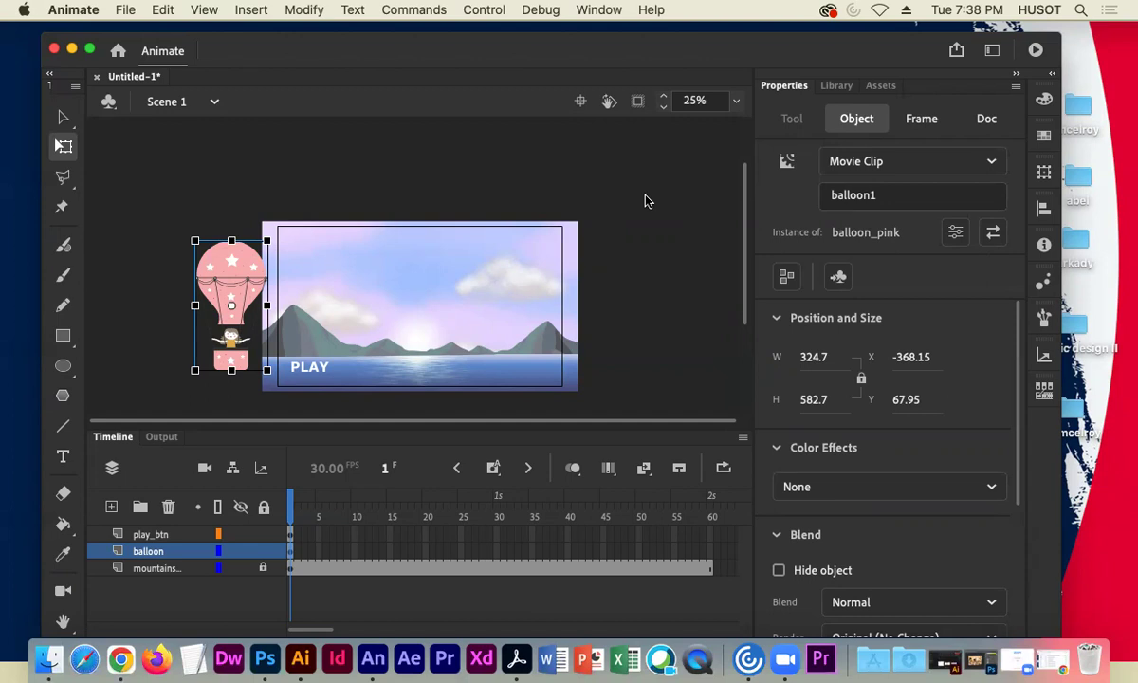
Step: Insert a keyframe at frame 60 of the balloon layer and move the balloon off the stage's right edge to about X 1354, Y 68
left_click(712, 553)
right_click(711, 553)
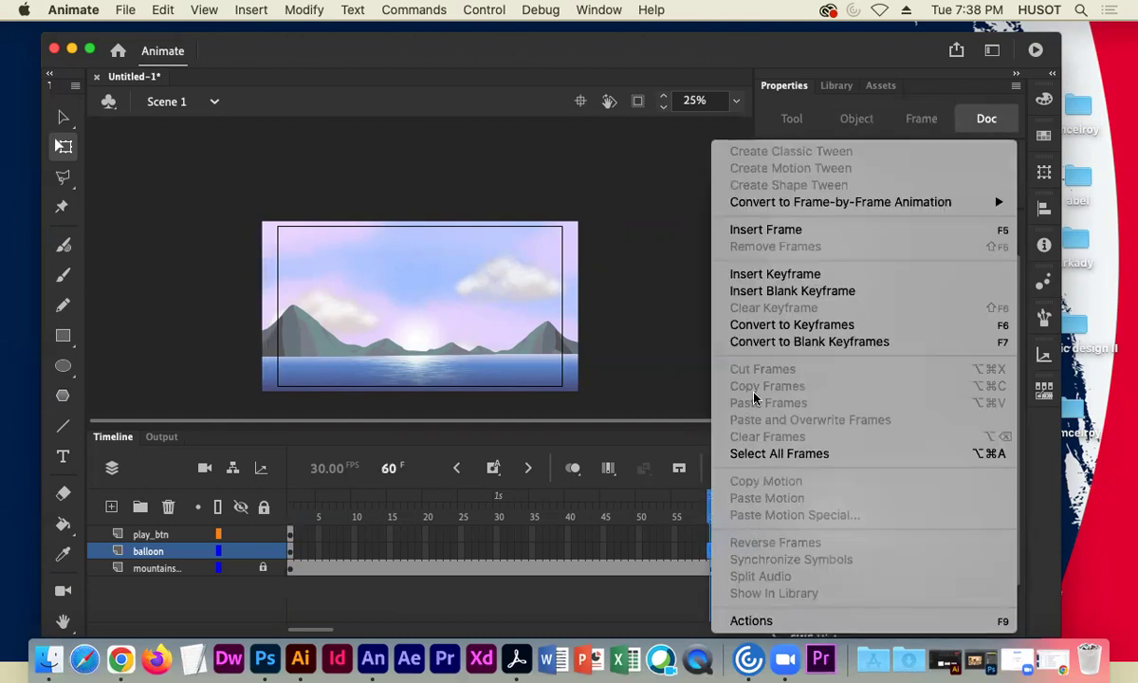
left_click(766, 275)
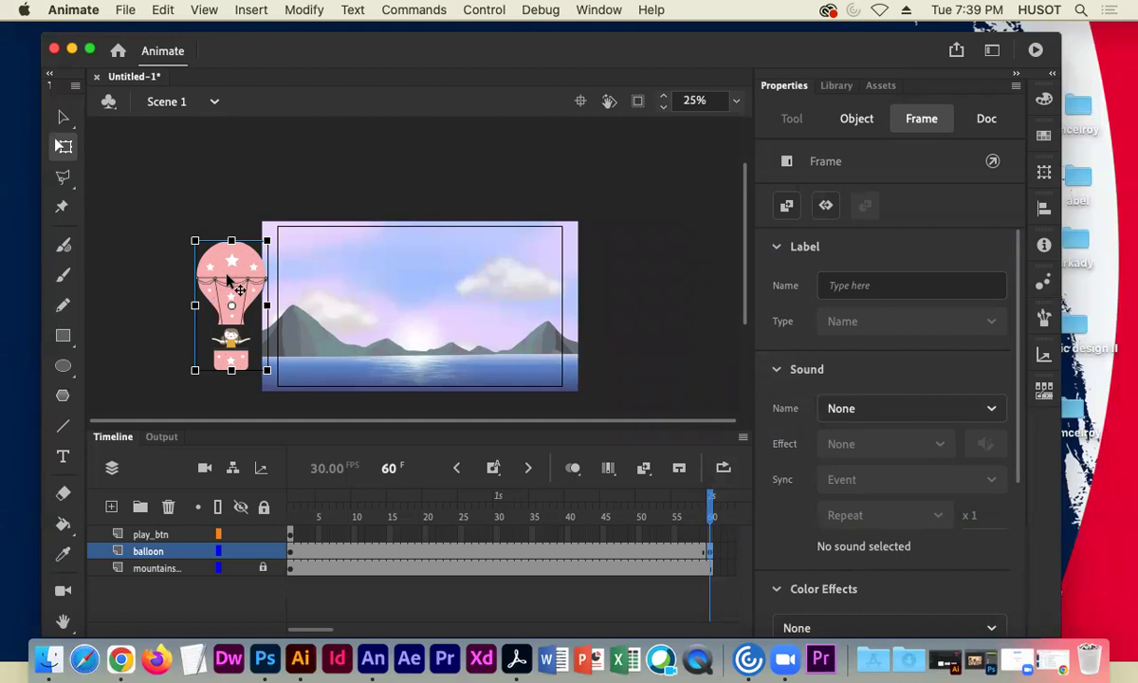
left_click_drag(216, 260, 627, 282)
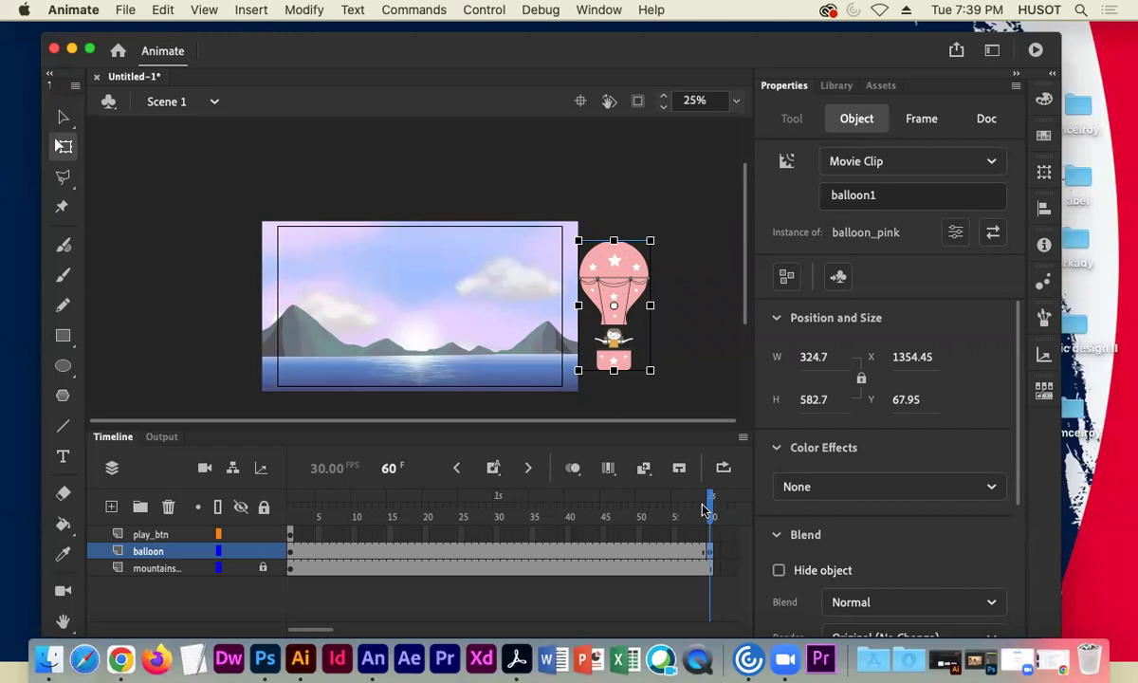
Step: Create a classic tween between the balloon layer's keyframes at frames 1 and 60, and play the animation from frame 1
left_click(291, 554)
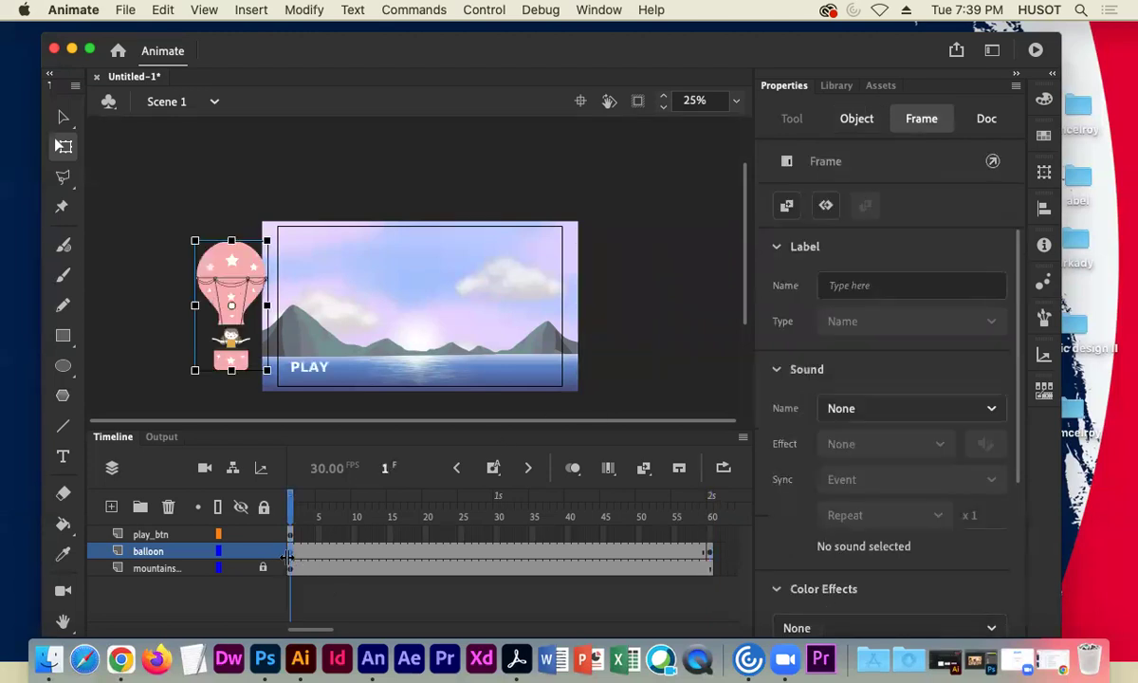
left_click(710, 554)
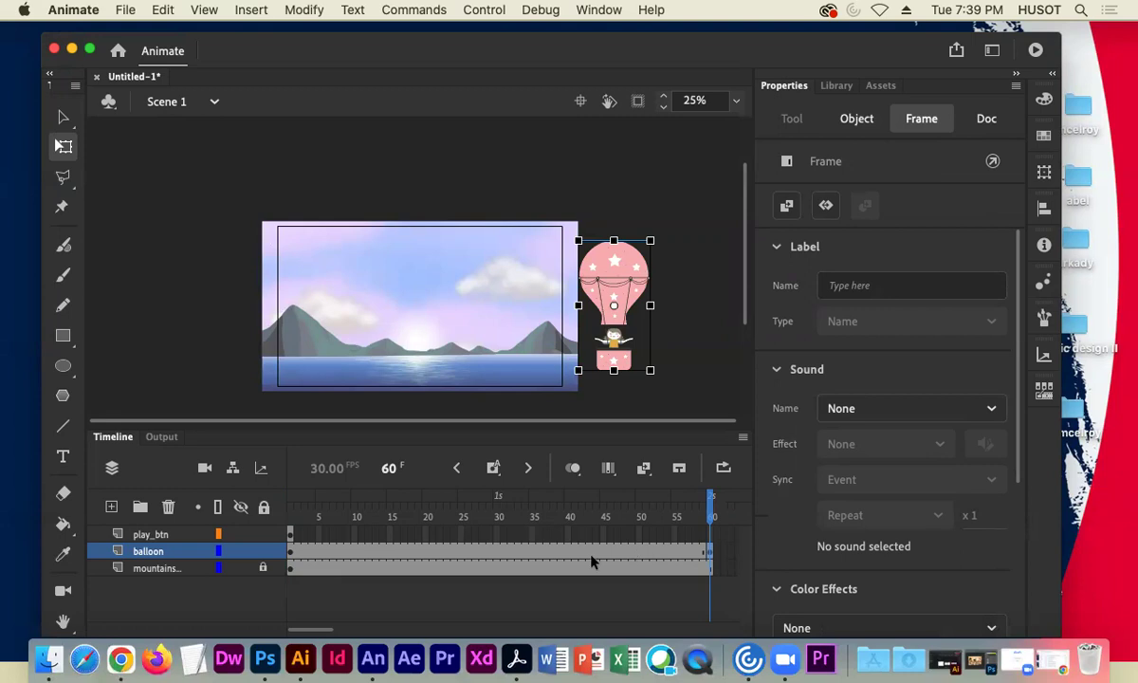
left_click(462, 554)
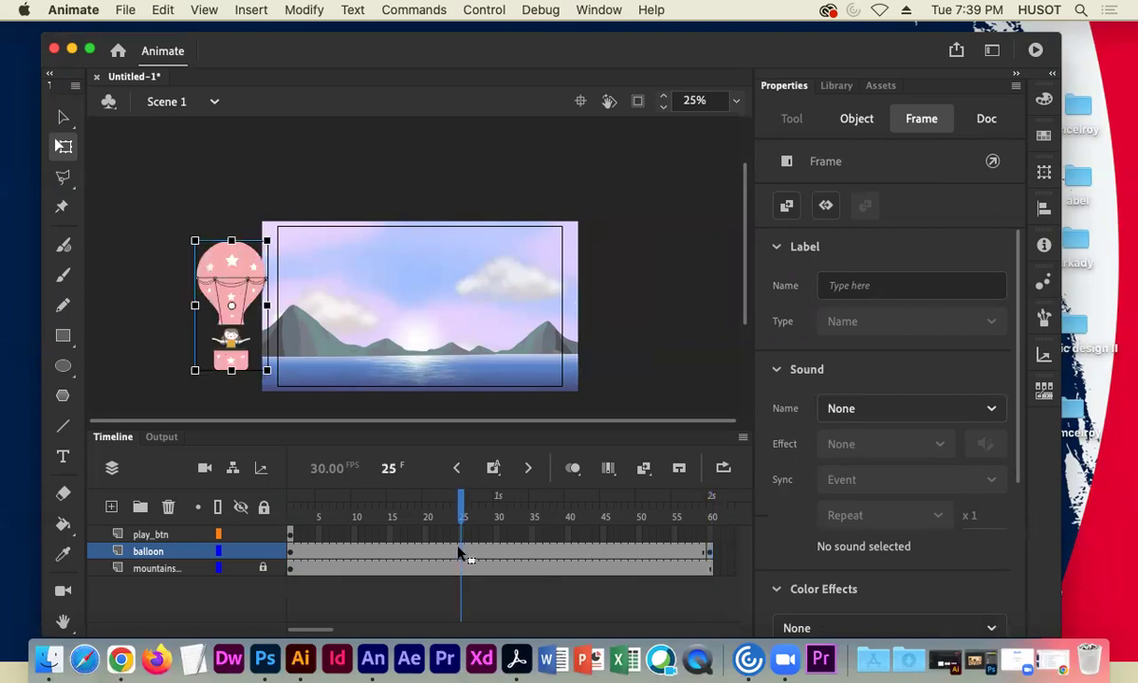
right_click(461, 554)
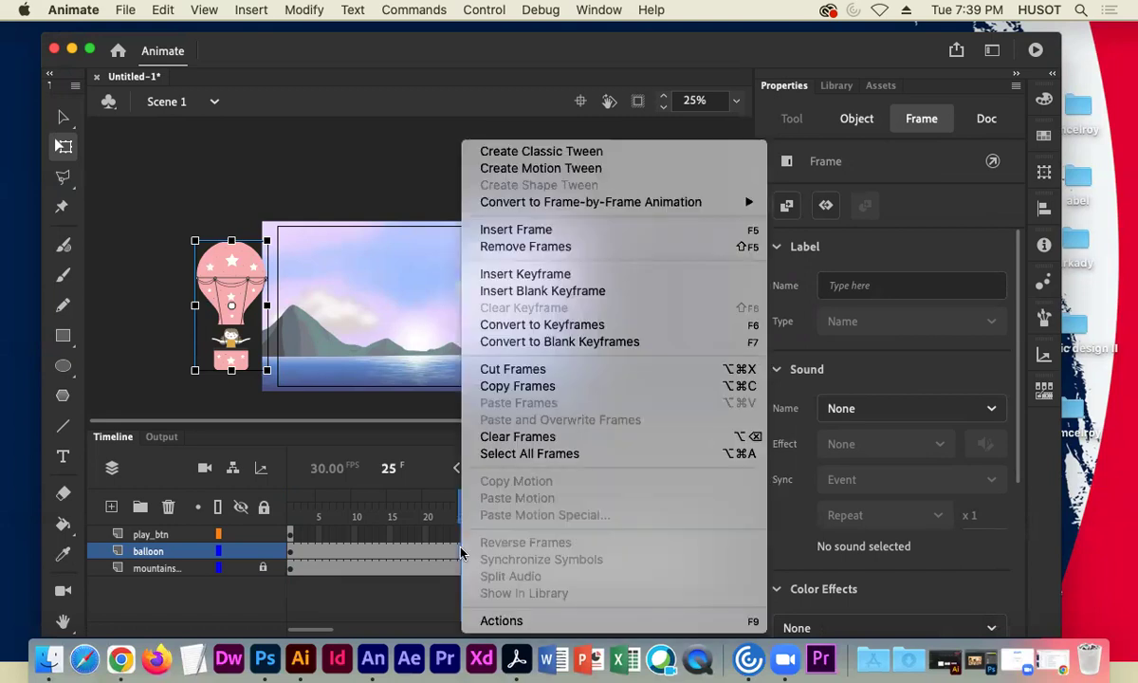
left_click(562, 158)
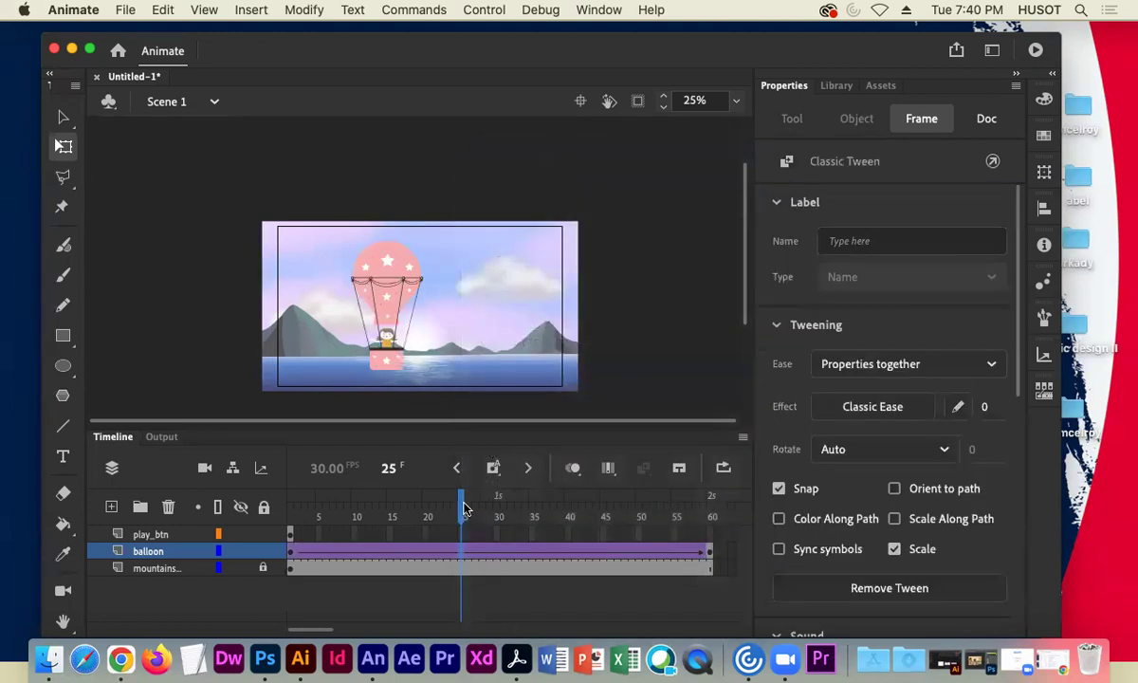
left_click_drag(465, 522, 289, 502)
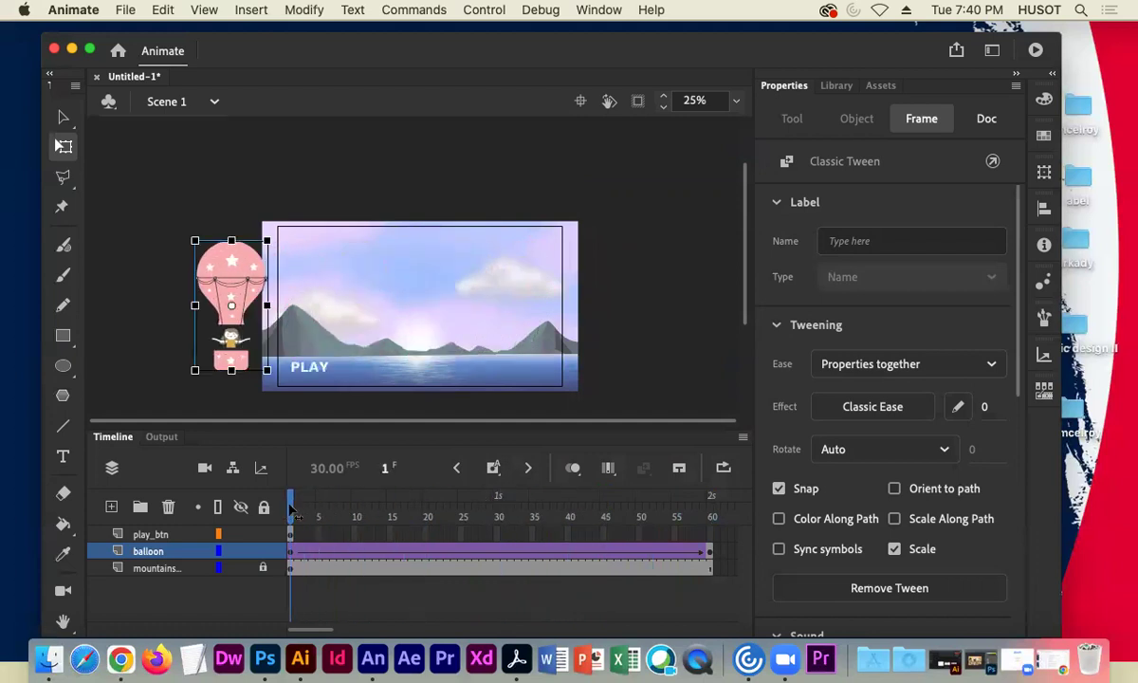
key("Return")
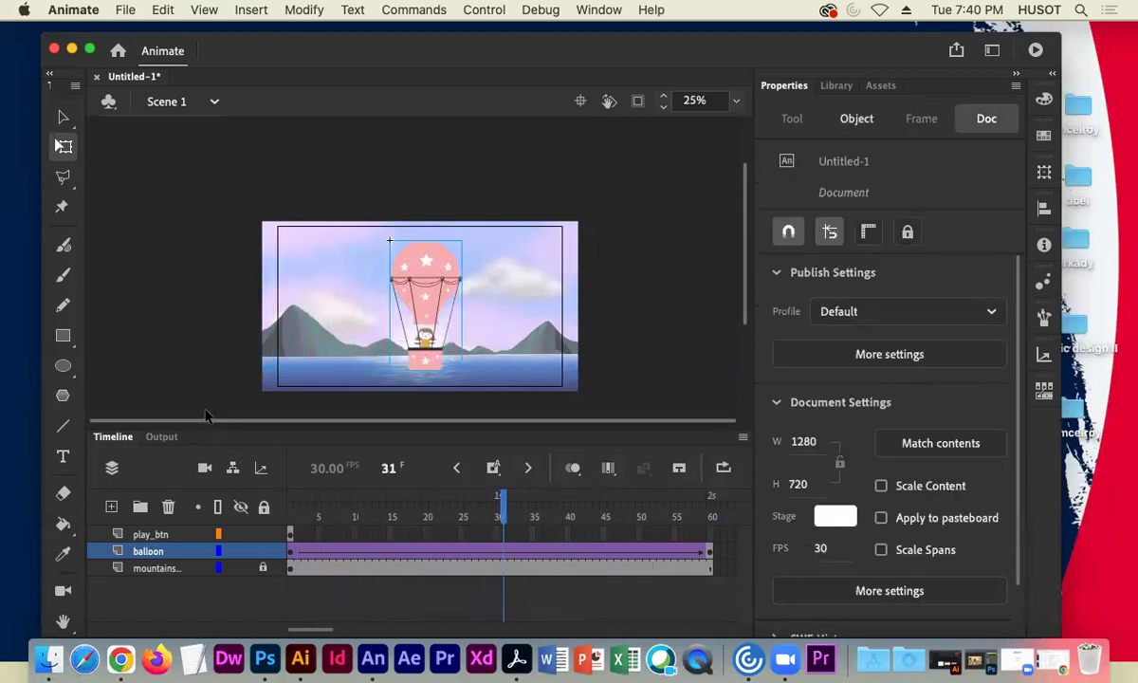
Step: Replay the animation, add a classic motion guide to the balloon layer, and activate the Pencil tool at frame 1
key("Return")
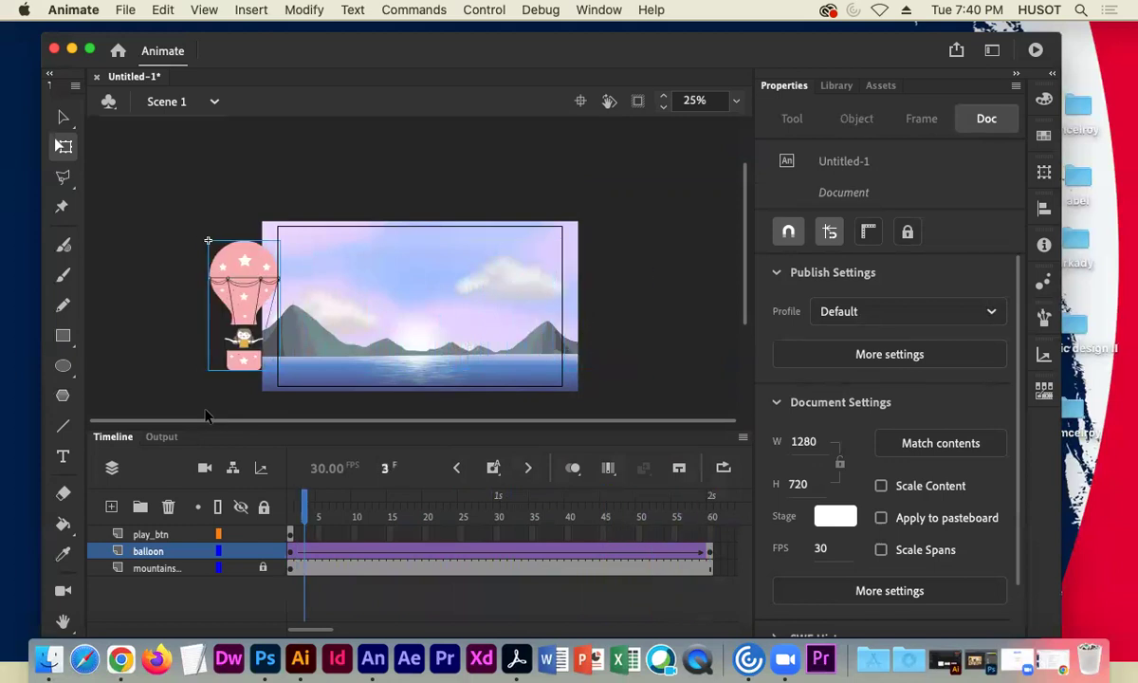
key("Return")
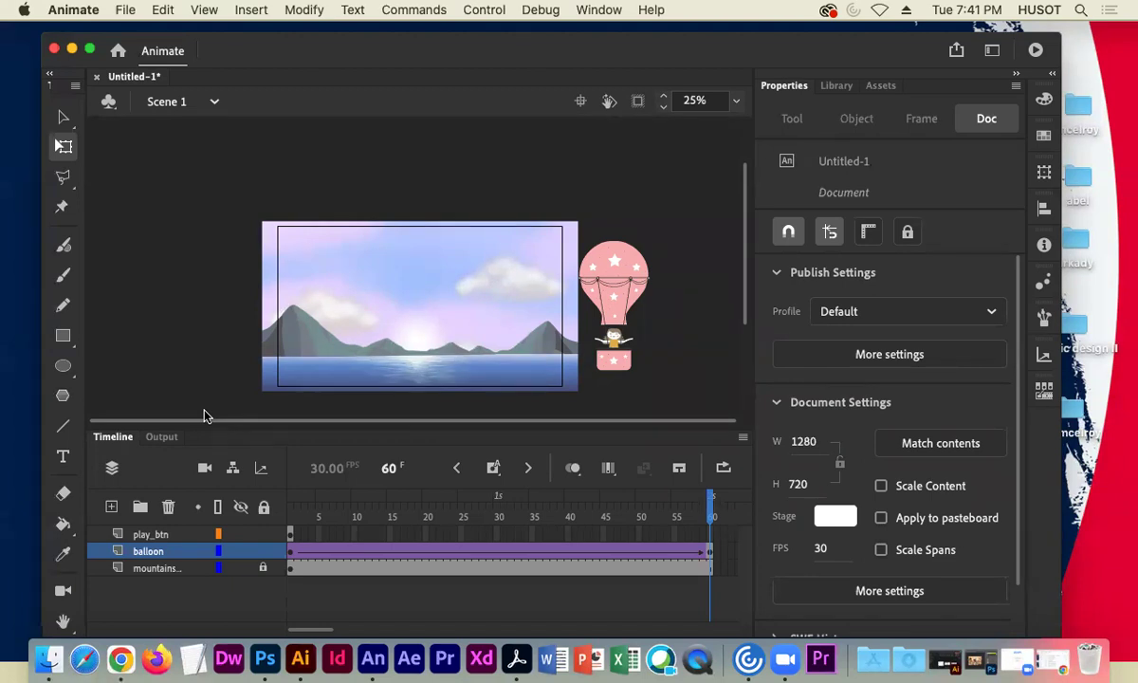
right_click(174, 553)
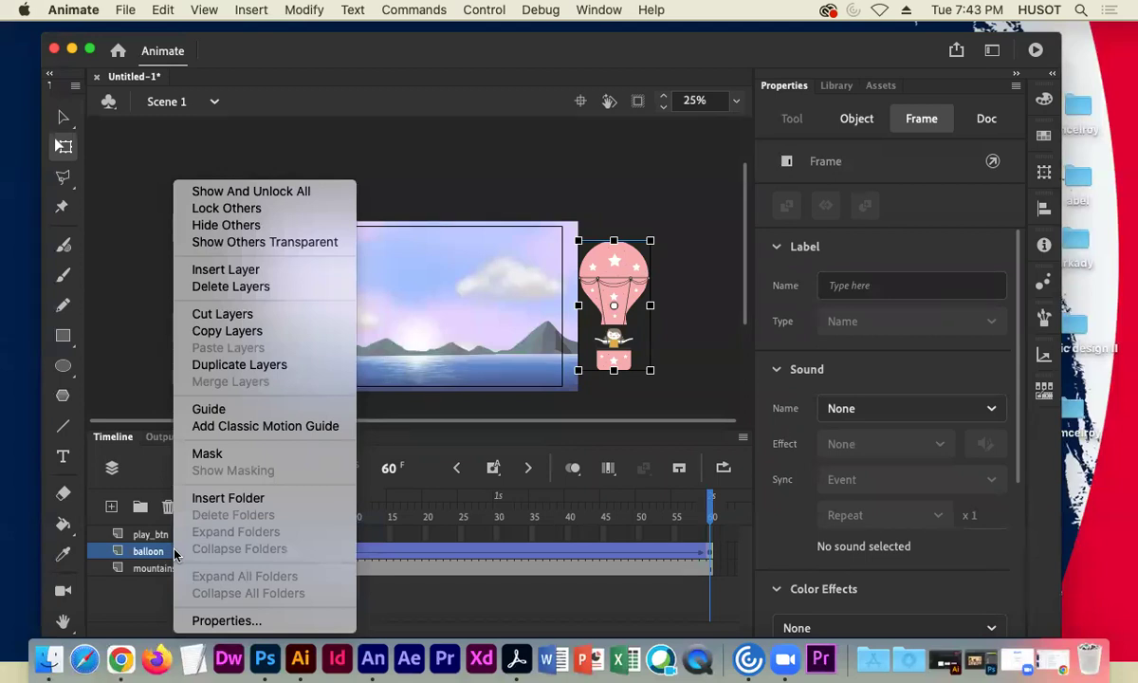
left_click(122, 301)
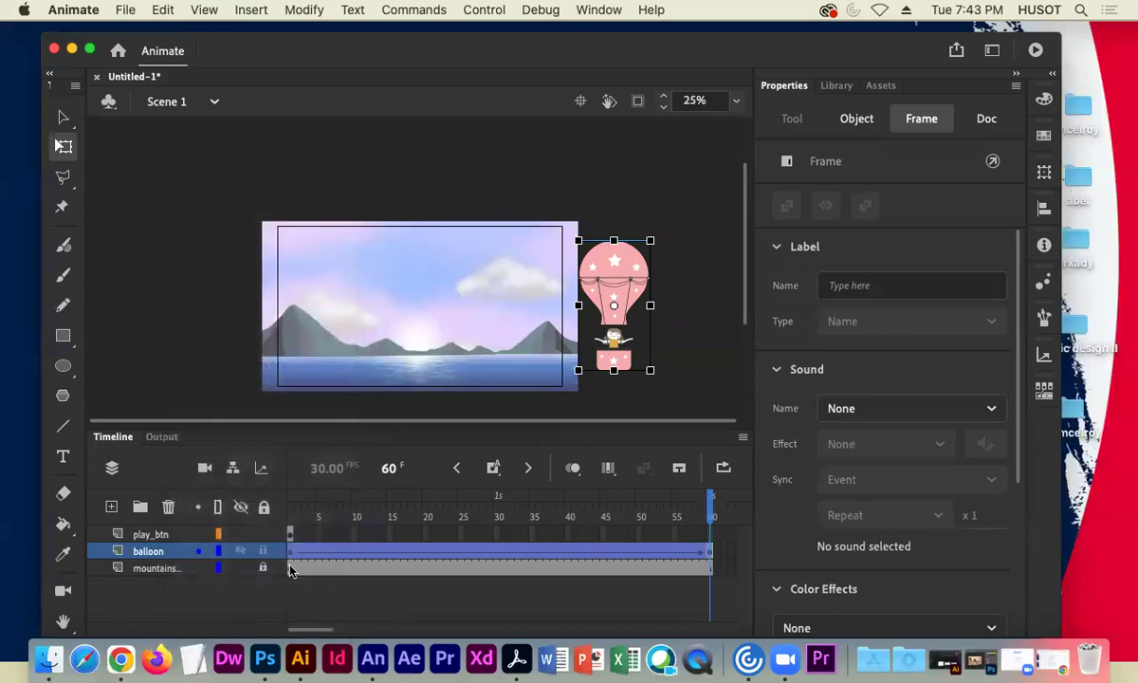
right_click(154, 555)
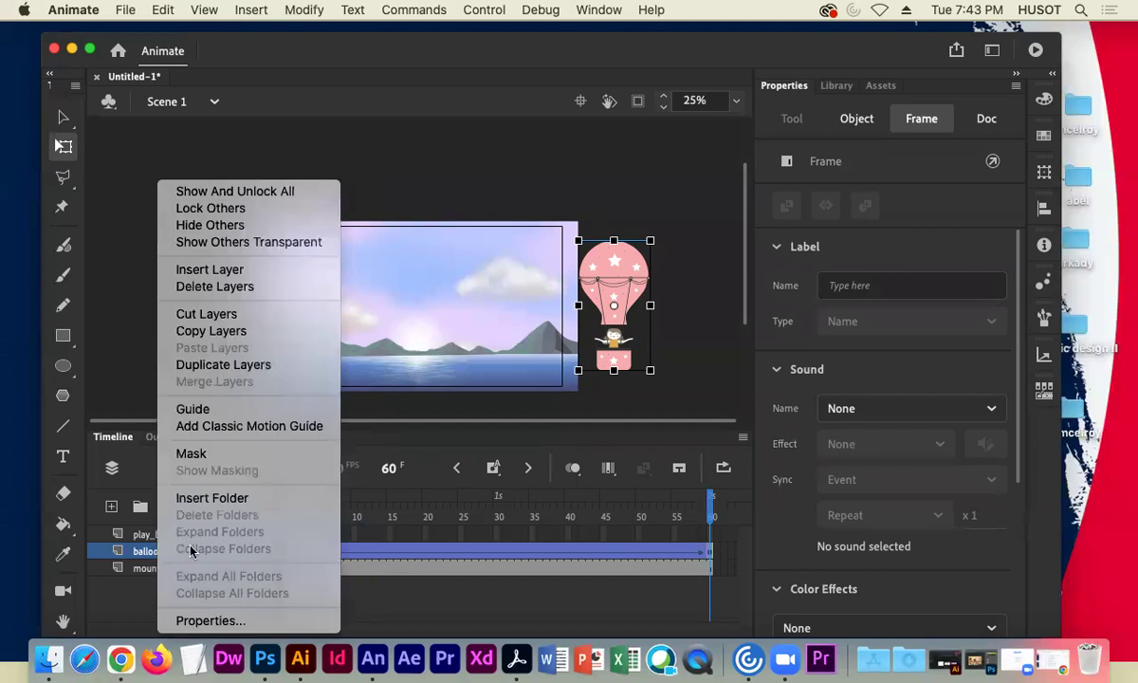
left_click(238, 429)
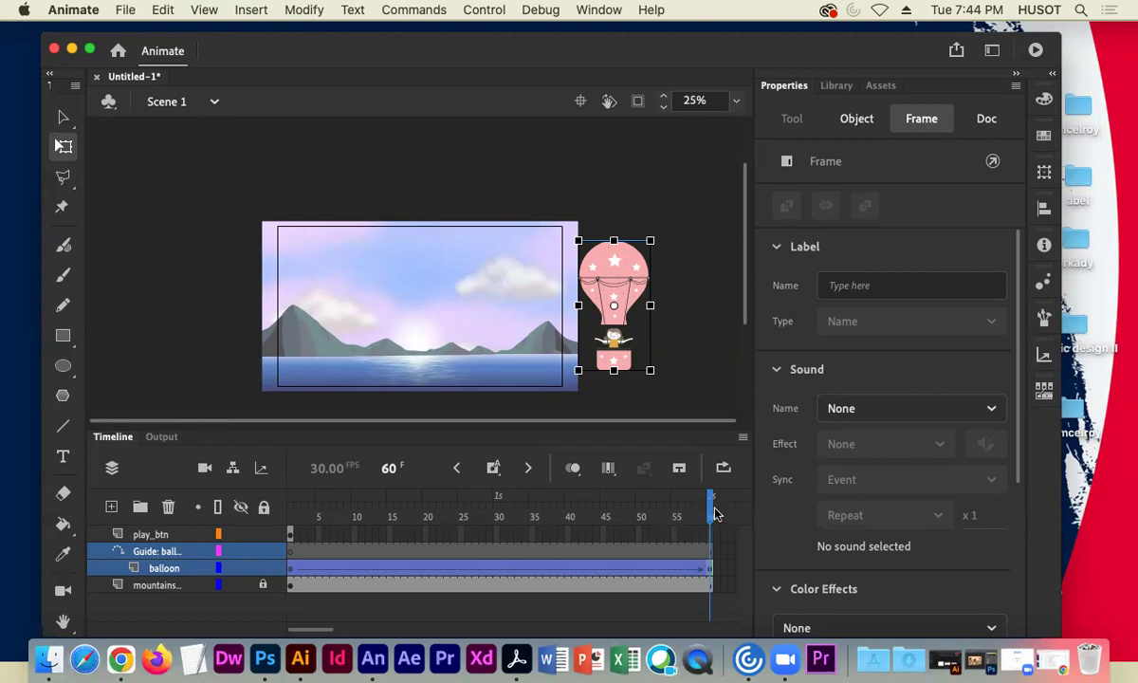
left_click(681, 515)
left_click_drag(664, 515, 285, 520)
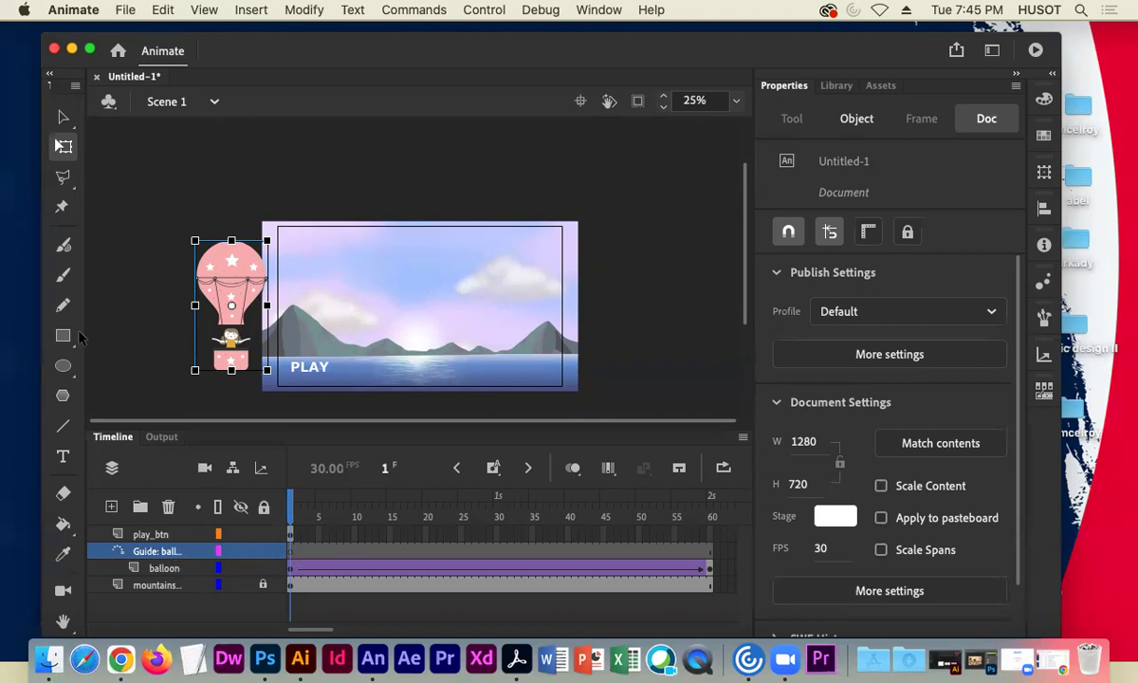
left_click(62, 305)
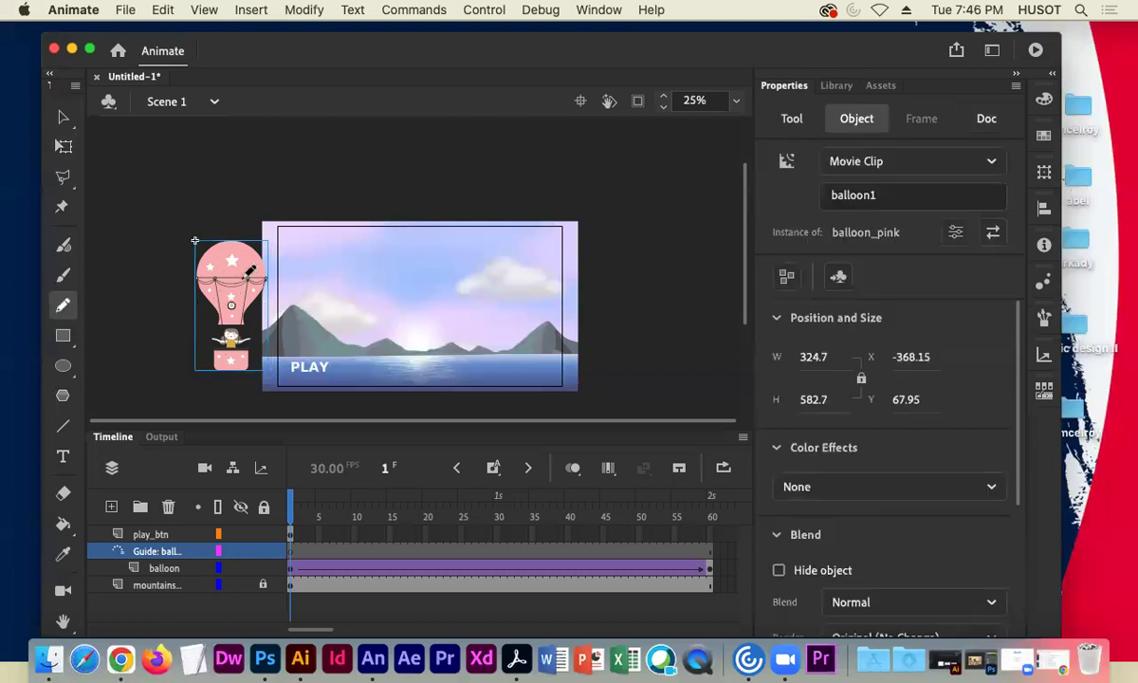
Step: Try to draw a motion path with the Pencil tool from the balloon across the stage
mouse_move(242, 262)
left_mouse_down()
mouse_move(427, 250)
mouse_move(389, 256)
mouse_move(399, 247)
left_mouse_up()
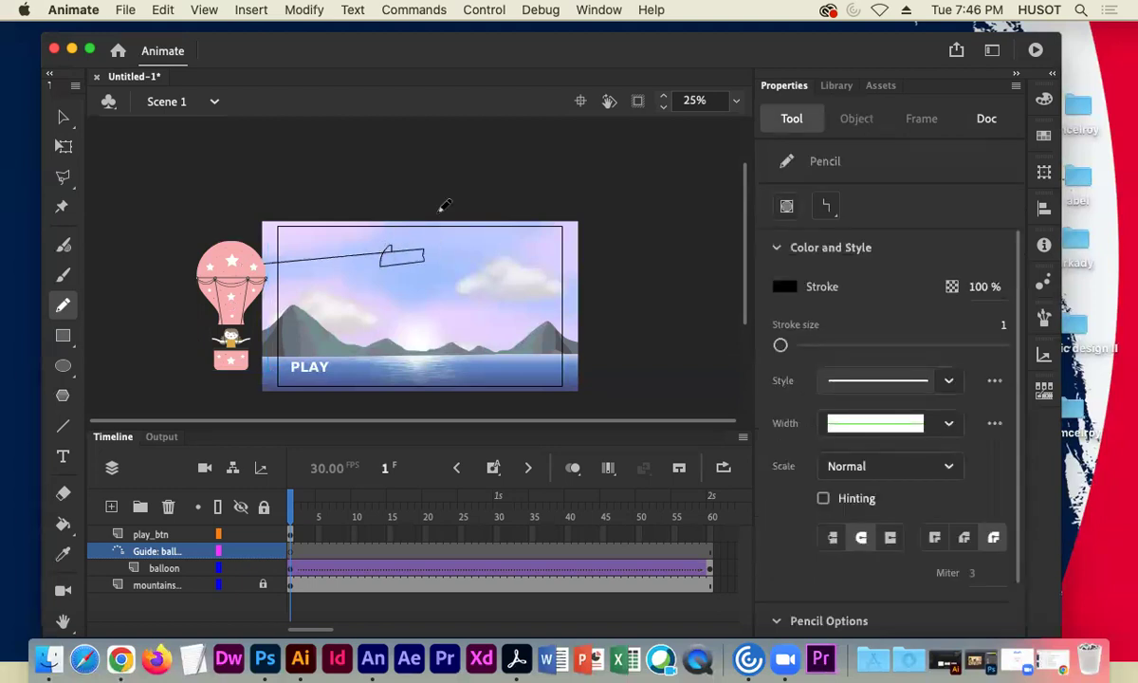
key("super+z")
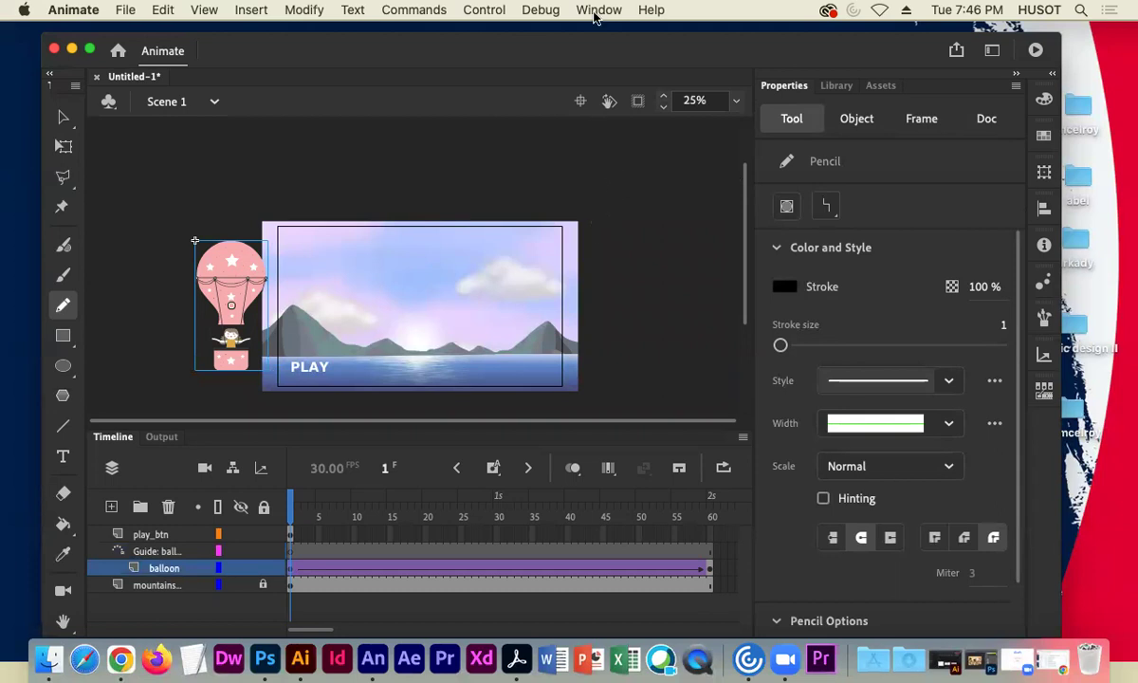
mouse_move(250, 265)
left_mouse_down()
mouse_move(429, 257)
mouse_move(441, 269)
mouse_move(421, 295)
mouse_move(436, 304)
mouse_move(637, 280)
left_mouse_up()
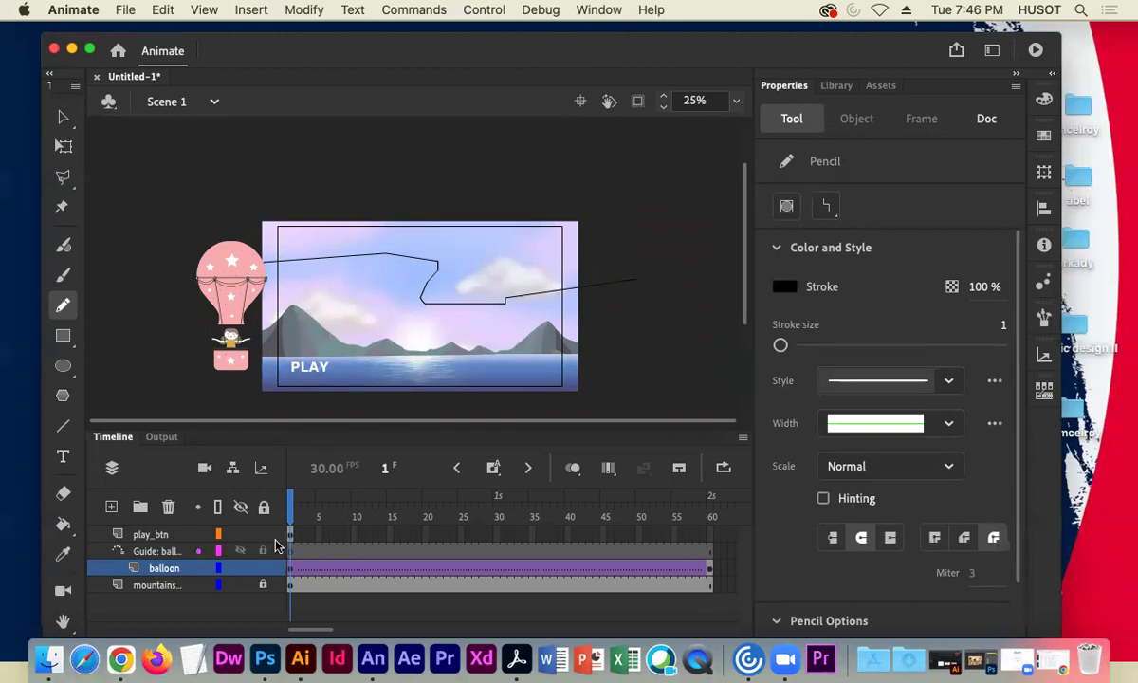
left_click(293, 567)
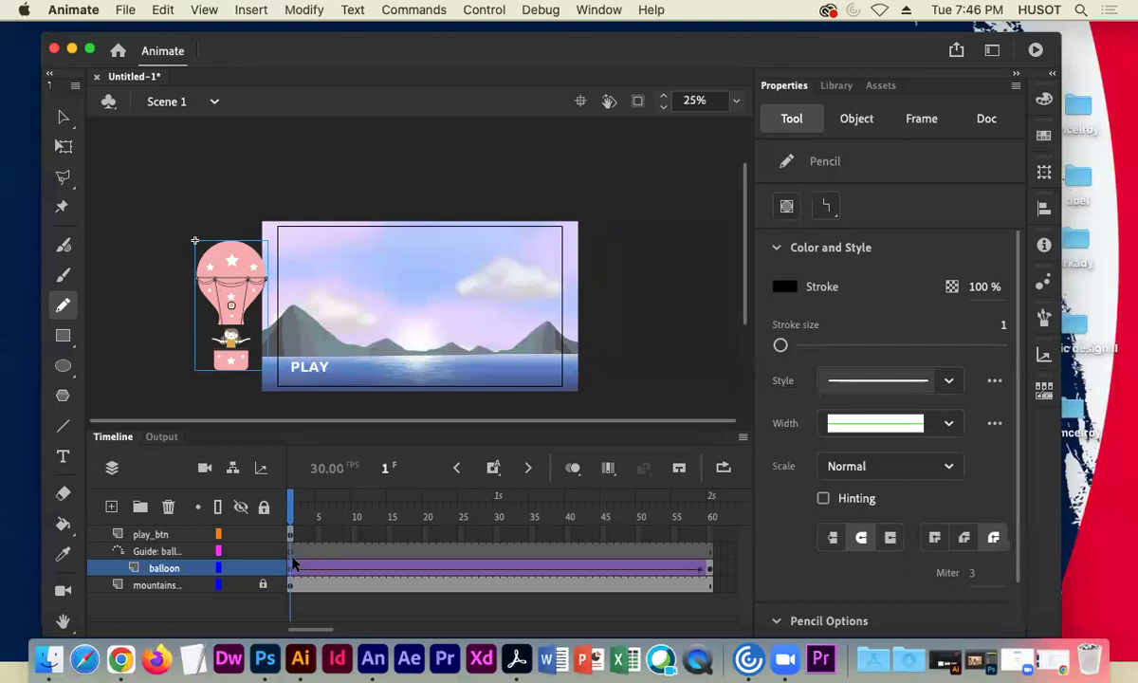
Step: Lock the balloon layer and draw a bent pencil path on frame 1 of the guide layer, running across and past the stage's right edge
left_click(290, 552)
left_click(291, 555)
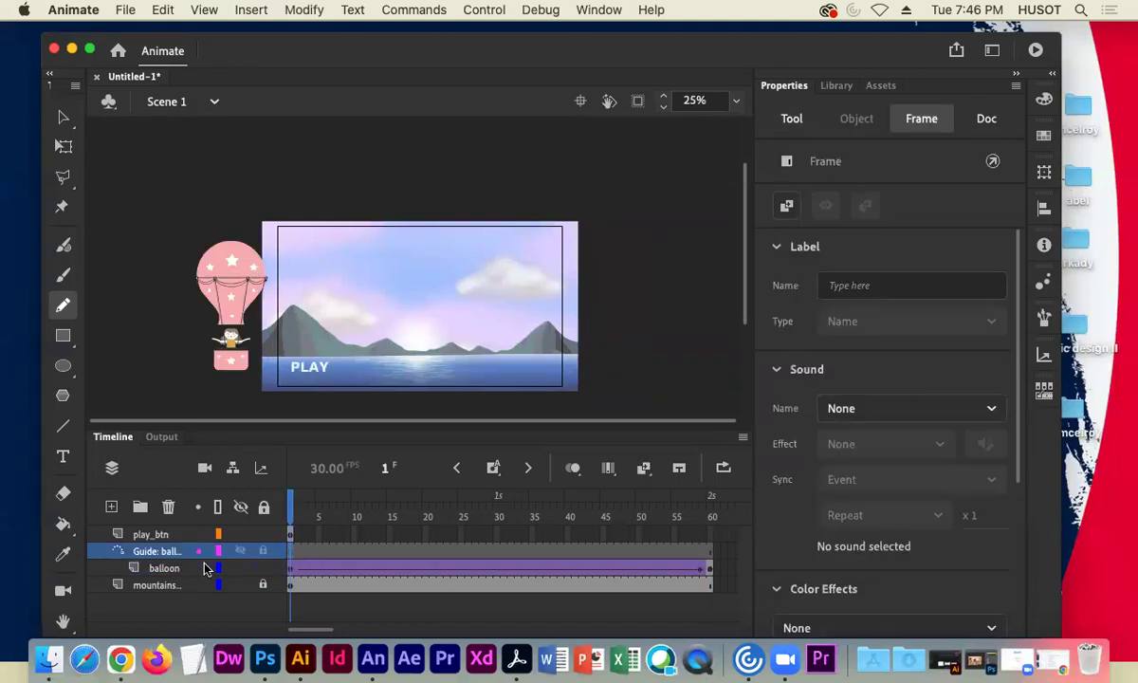
left_click(263, 570)
mouse_move(294, 242)
left_mouse_down()
mouse_move(386, 244)
mouse_move(384, 292)
mouse_move(437, 301)
mouse_move(629, 296)
left_mouse_up()
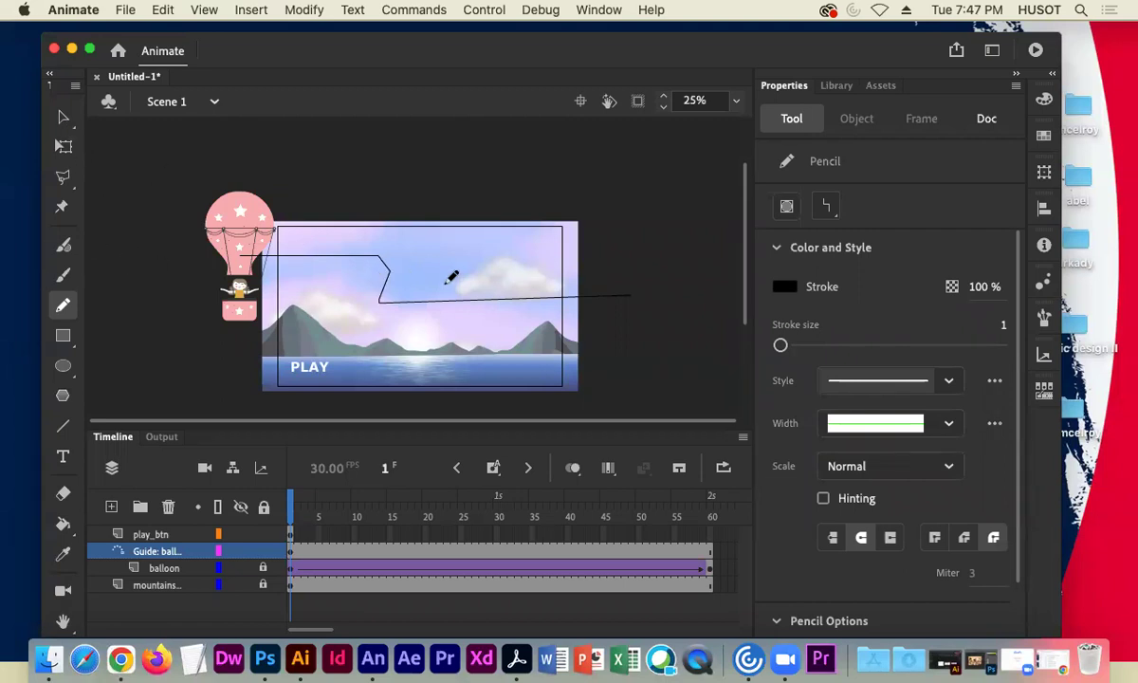
Step: Unlock the balloon layer and align the balloon's center with the start of the guide path at about X -330, Y -155
left_click(63, 118)
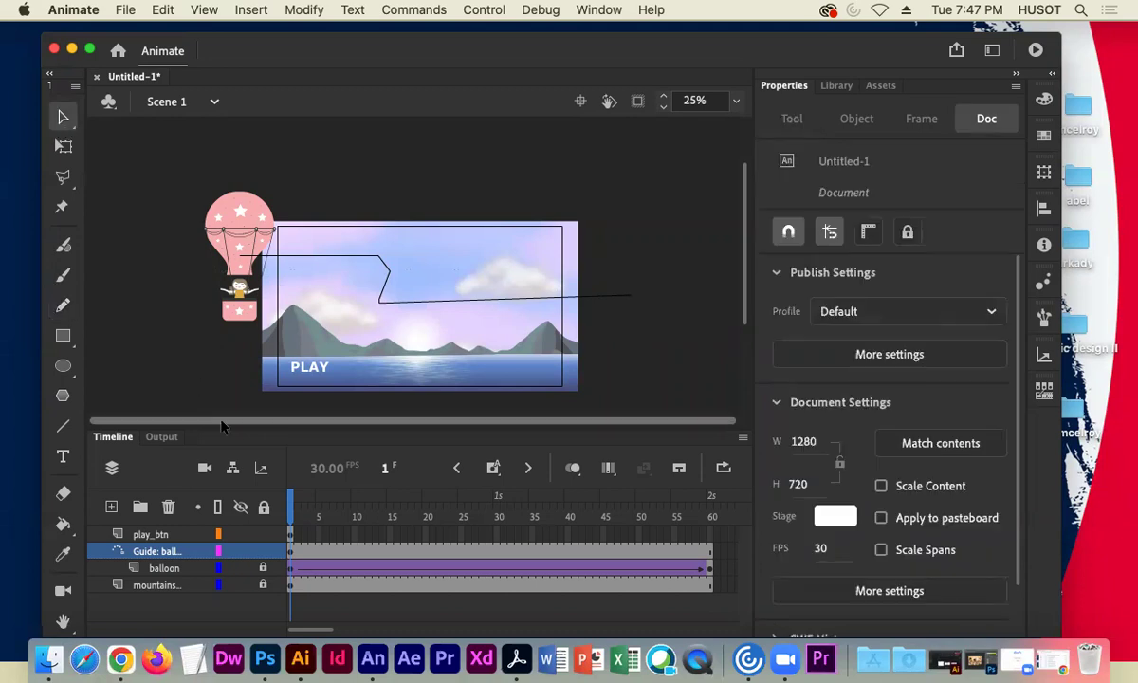
left_click(262, 569)
left_click_drag(241, 206, 233, 287)
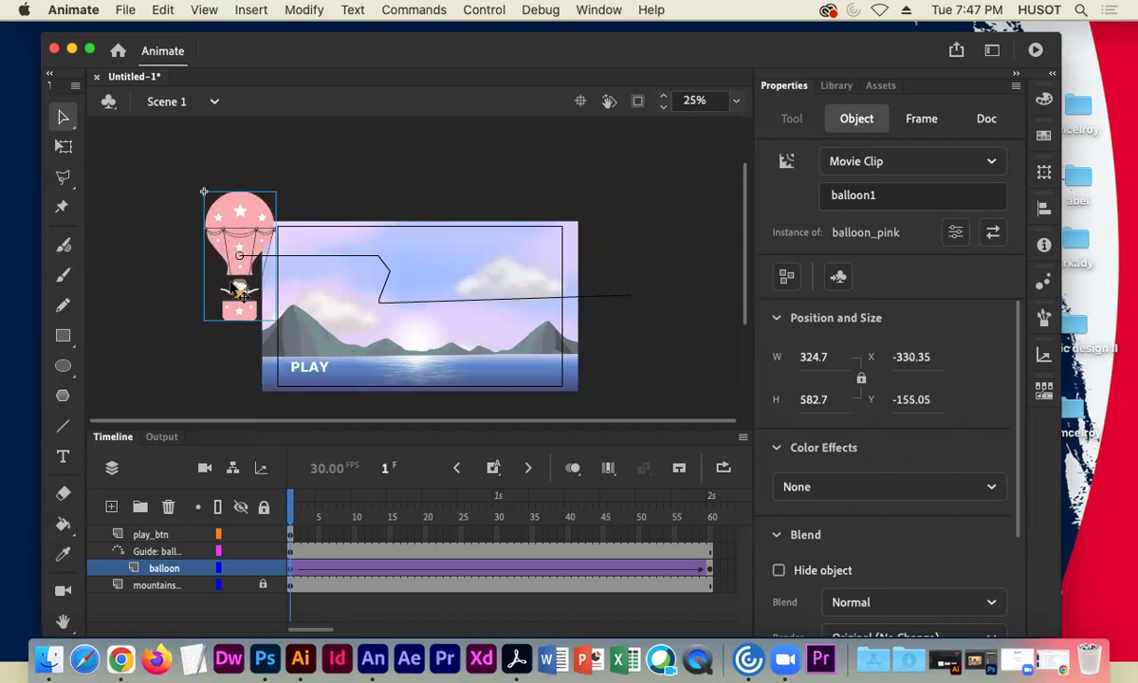
Step: At frame 60, move the balloon onto the end of the guide path beyond the stage's right edge
left_click(308, 513)
left_click_drag(307, 514, 711, 531)
left_click(713, 533)
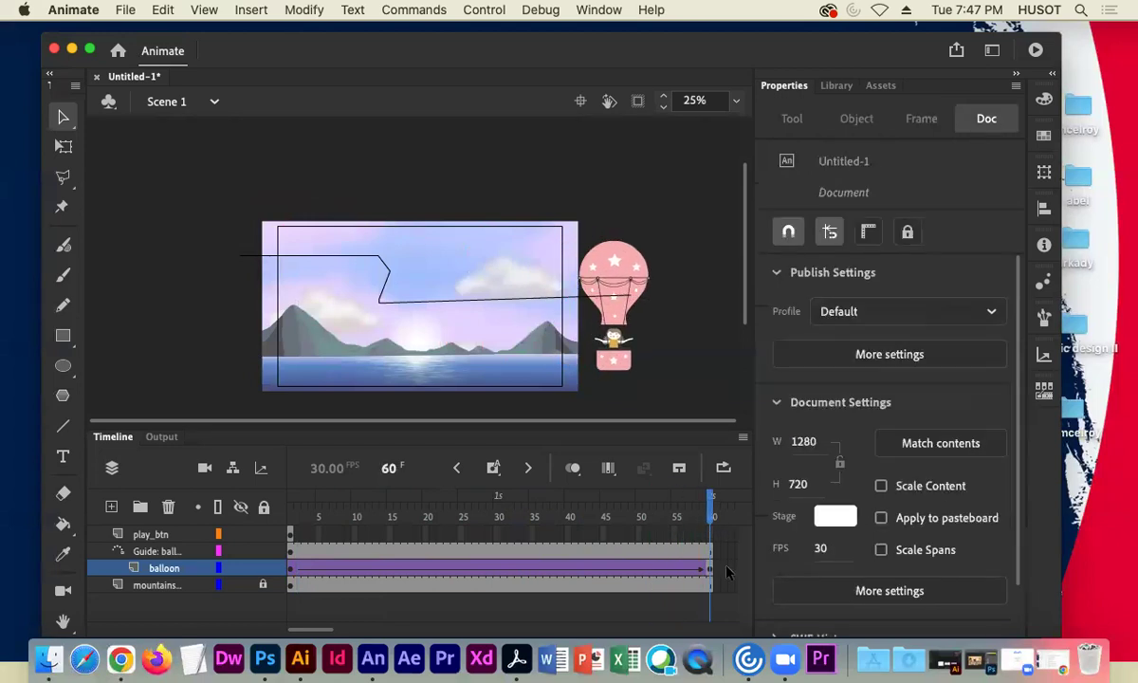
left_click(659, 537)
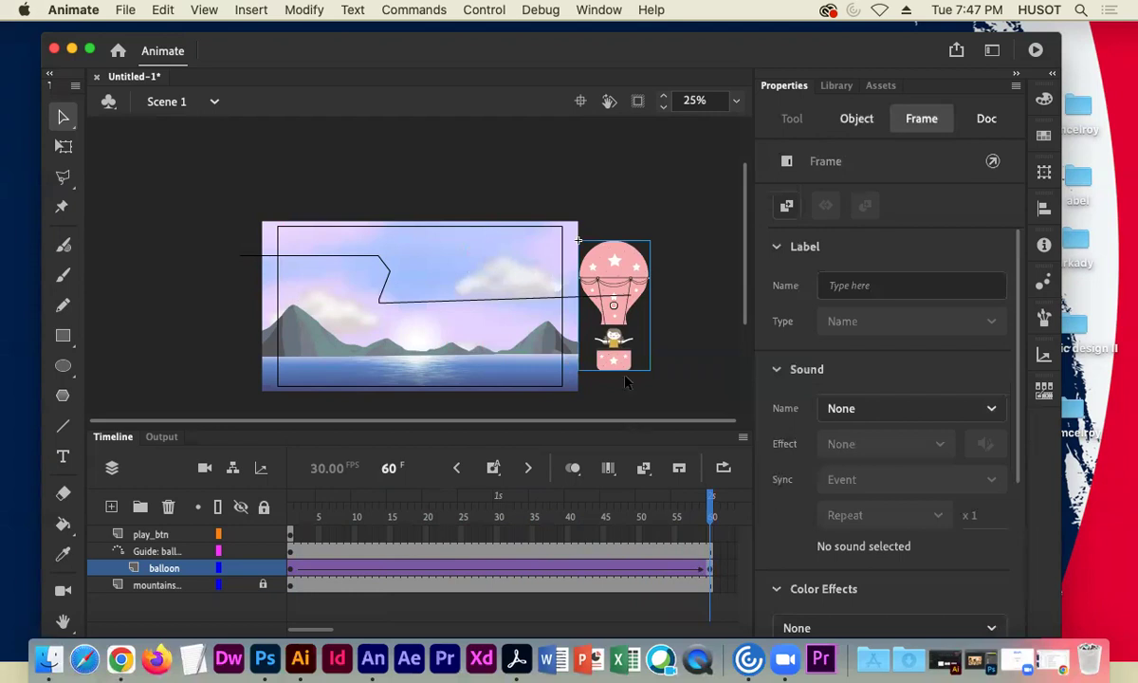
left_click_drag(622, 316, 501, 330)
mouse_move(712, 510)
left_mouse_down()
mouse_move(377, 491)
mouse_move(425, 490)
mouse_move(631, 498)
mouse_move(664, 514)
mouse_move(442, 503)
mouse_move(670, 509)
mouse_move(290, 517)
mouse_move(547, 524)
mouse_move(713, 512)
left_mouse_up()
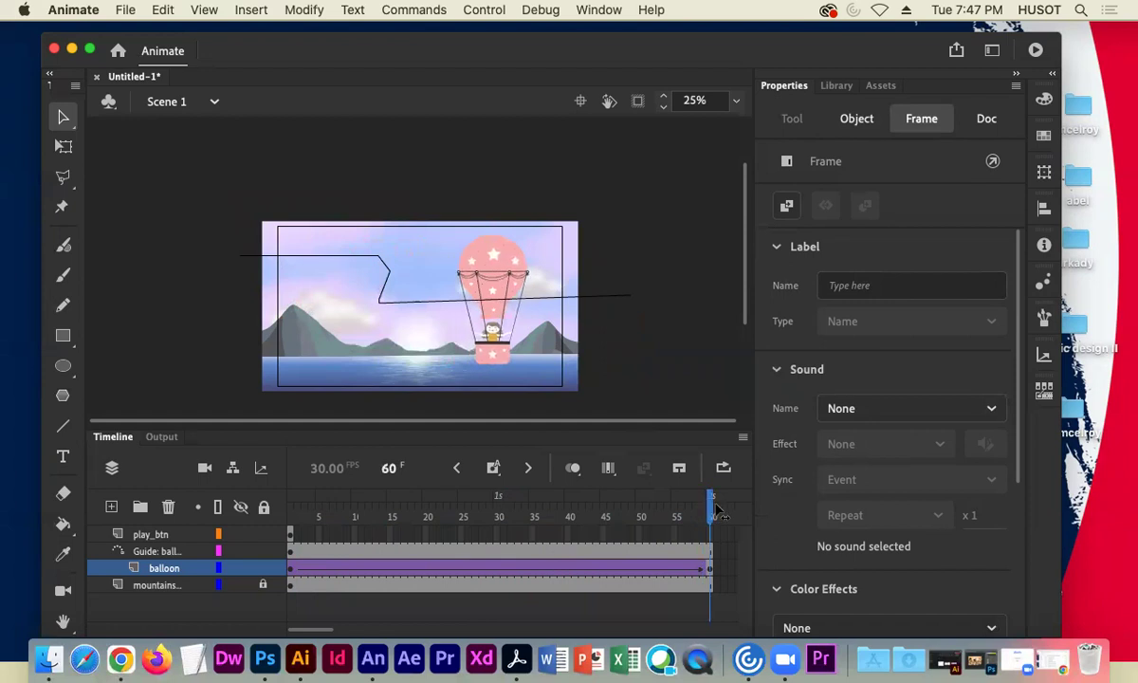
left_click(712, 569)
left_click_drag(499, 324, 616, 325)
Step: Scrub through frames 1 to 60 to check how the balloon follows the guide path
left_click_drag(714, 524, 295, 510)
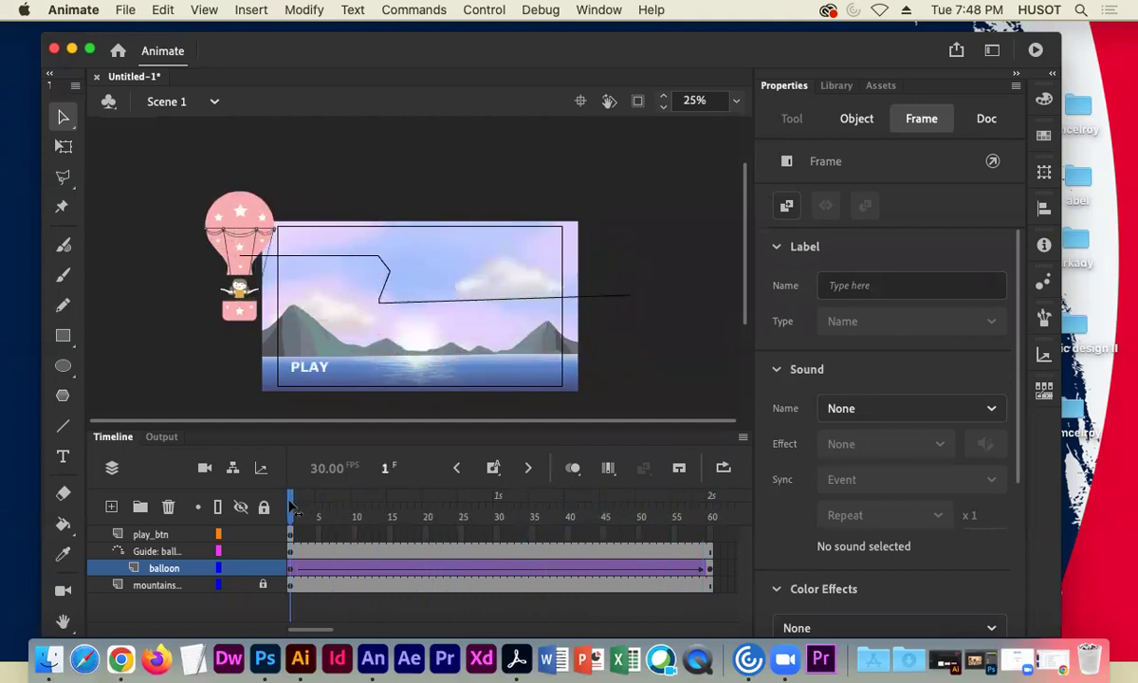
left_click(621, 389)
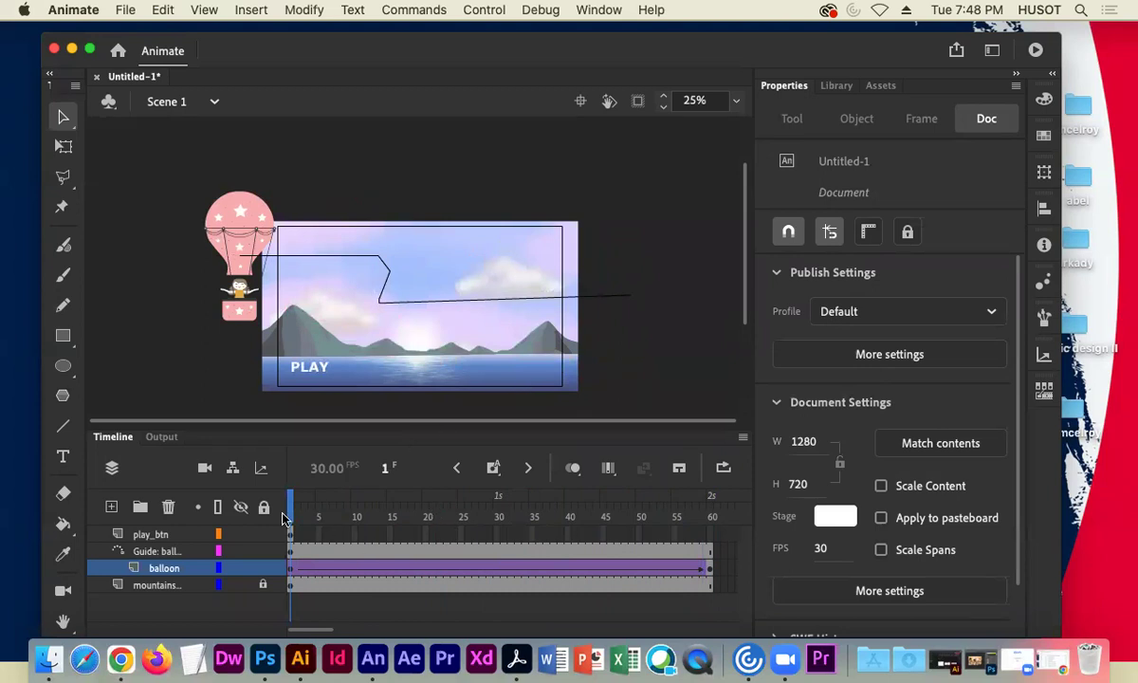
mouse_move(286, 495)
left_mouse_down()
mouse_move(444, 513)
mouse_move(712, 515)
mouse_move(340, 524)
mouse_move(289, 517)
mouse_move(704, 520)
mouse_move(375, 519)
mouse_move(273, 504)
left_mouse_up()
left_click_drag(288, 513, 713, 522)
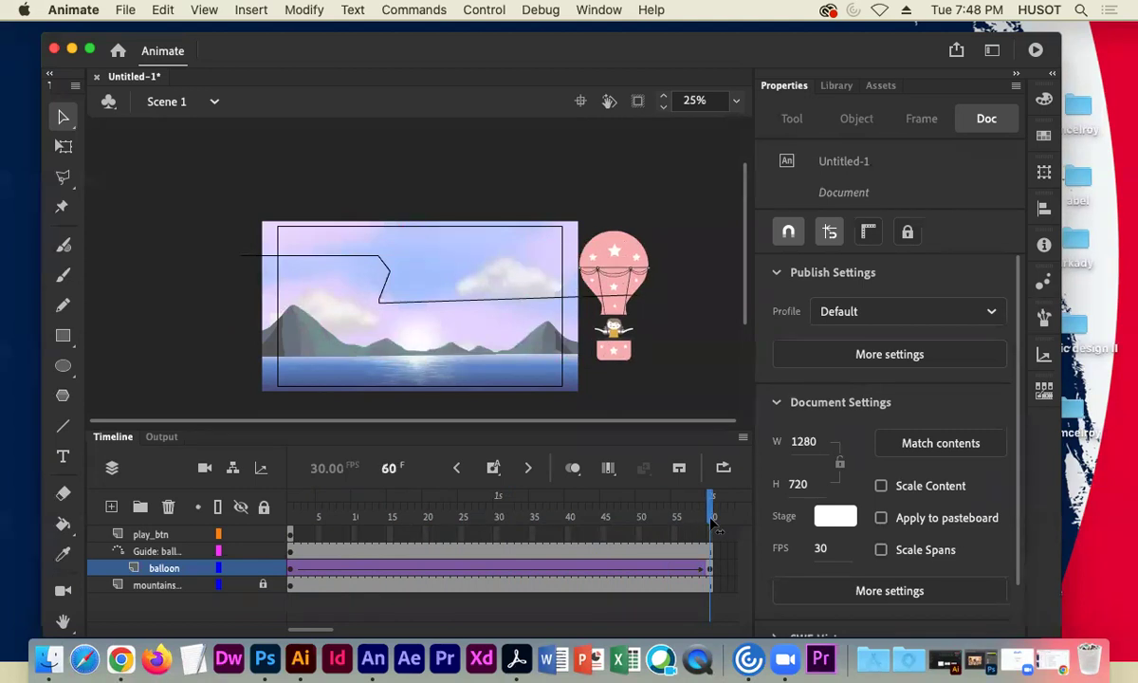
Step: Test the movie in Animate, watch the balloon's flight, and close the preview window
left_click(495, 9)
mouse_move(636, 188)
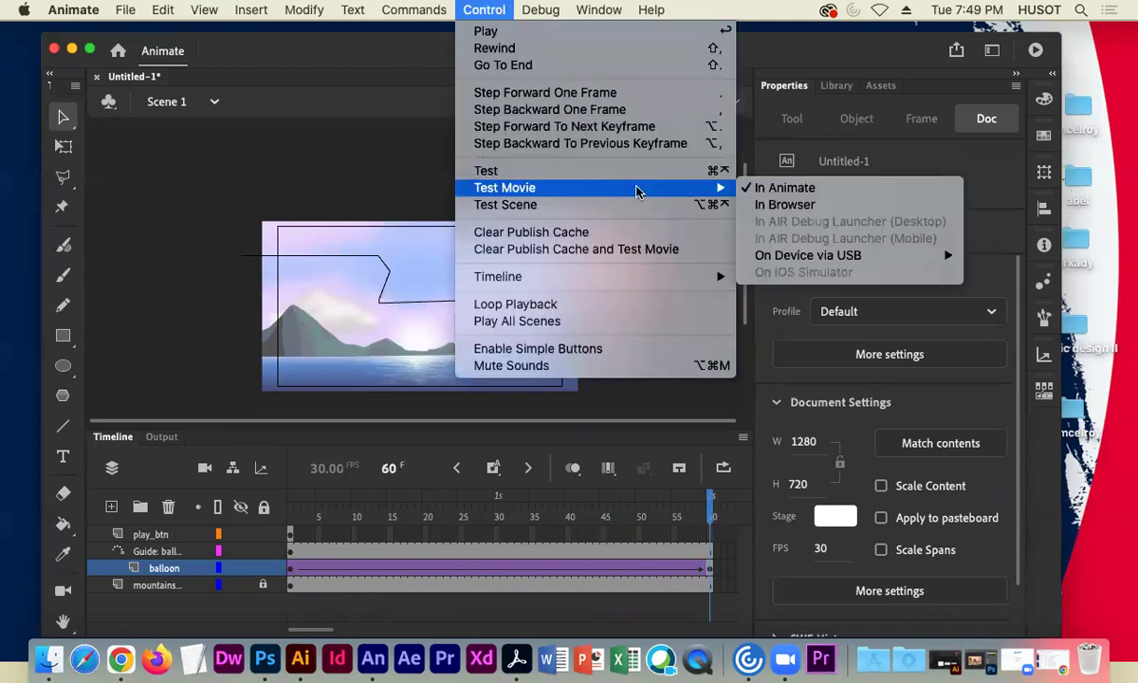
left_click(809, 188)
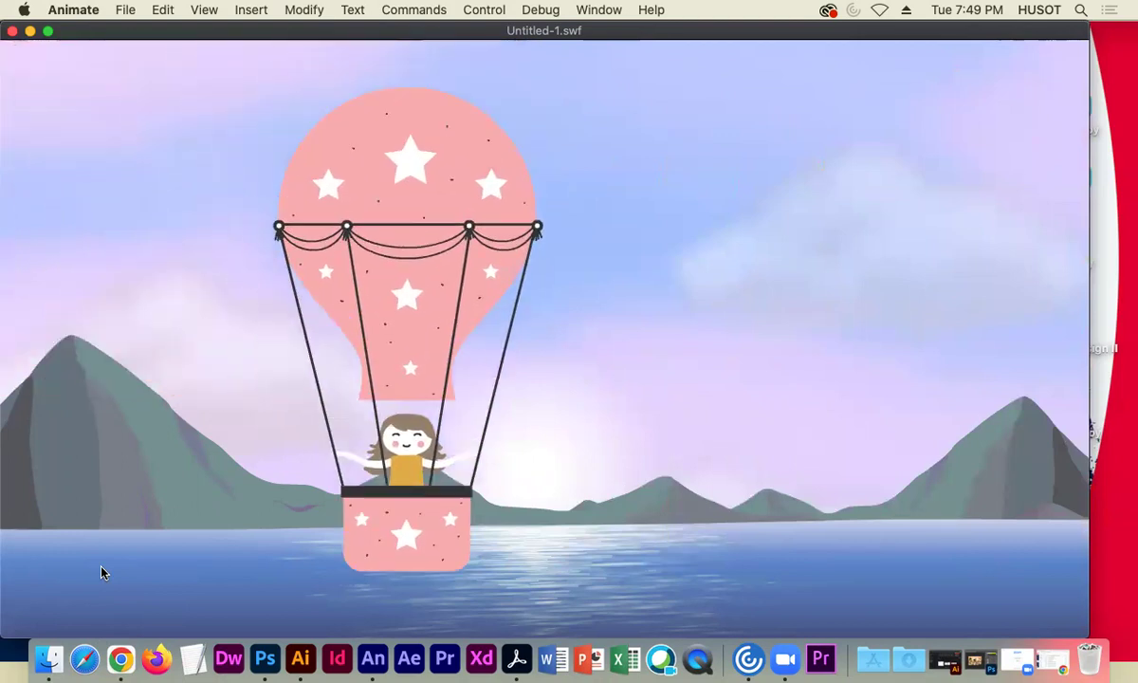
left_click(12, 33)
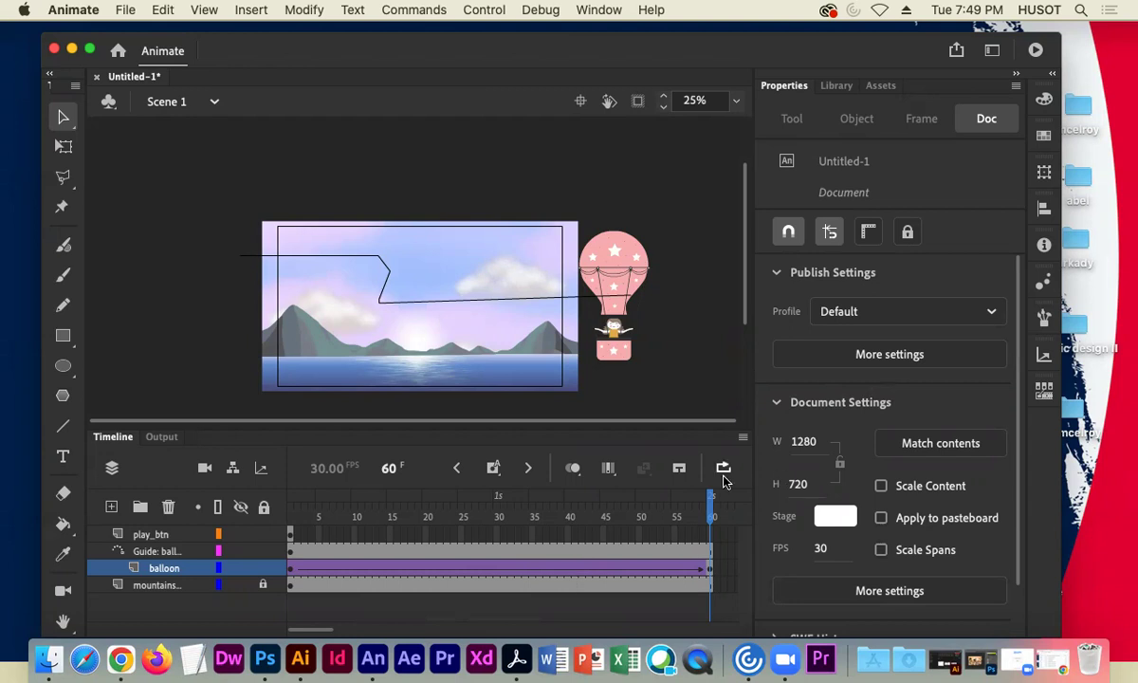
Step: Insert a keyframe at frame 20 of the balloon layer, just before the bend in the guide path
left_click(642, 513)
left_click_drag(641, 513, 427, 512)
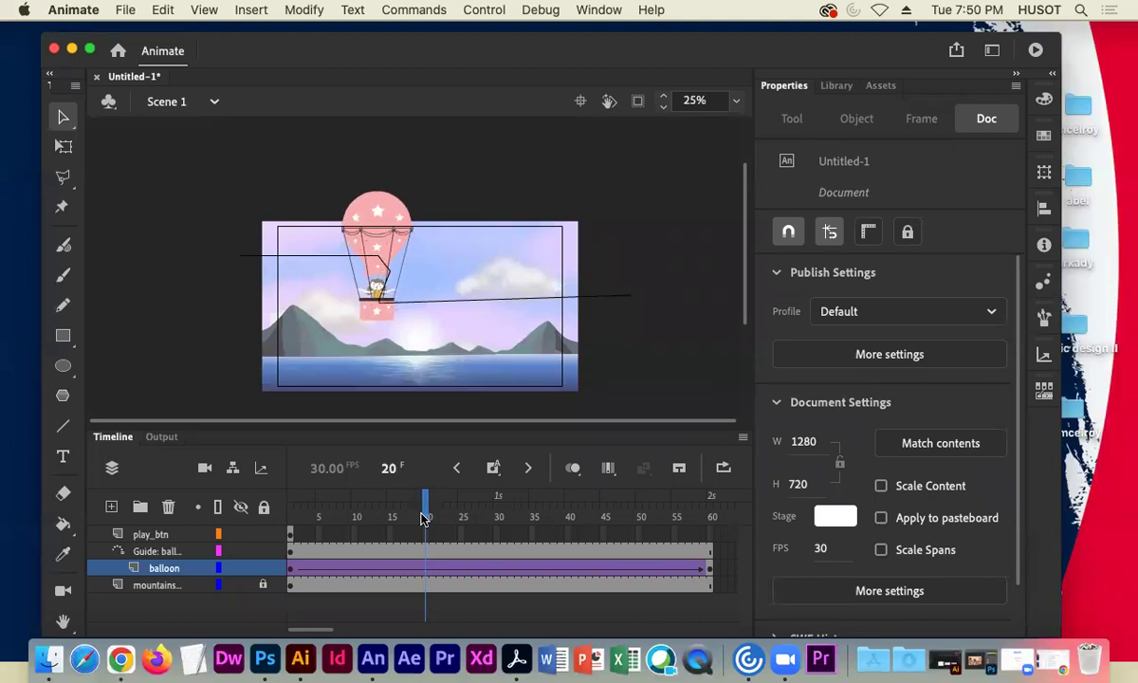
left_click(425, 571)
right_click(426, 571)
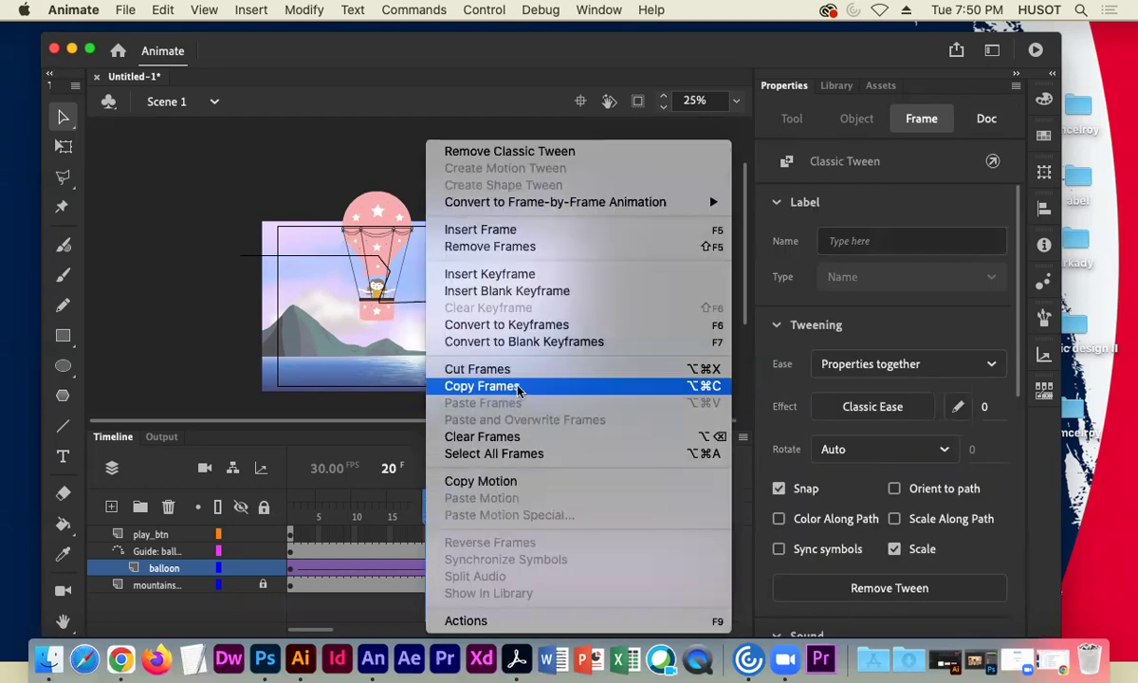
left_click(494, 273)
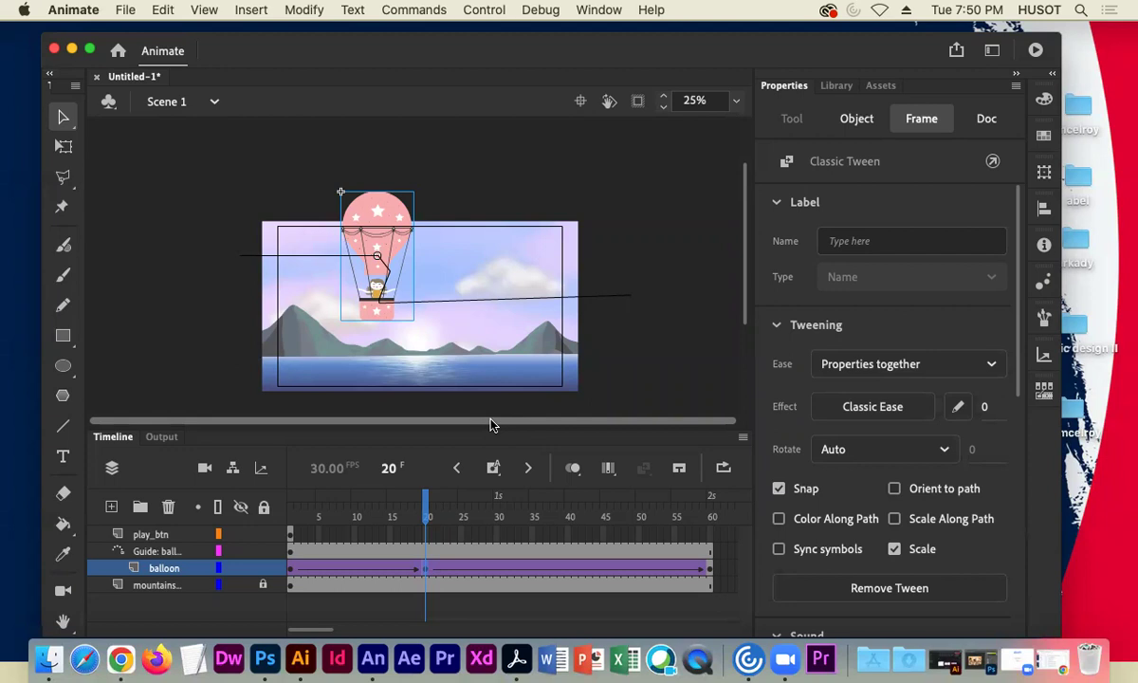
Step: At frame 20, scale the balloon down around its center to about 232 × 416 px with the Free Transform tool
left_click(63, 145)
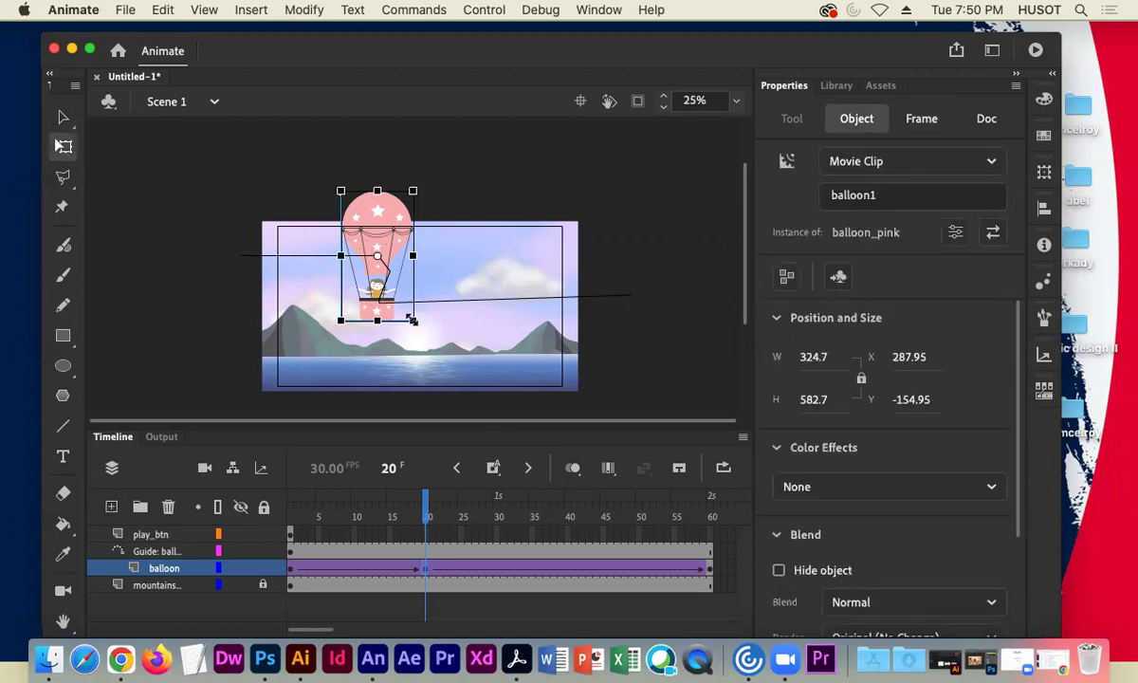
left_click_drag(412, 320, 402, 305)
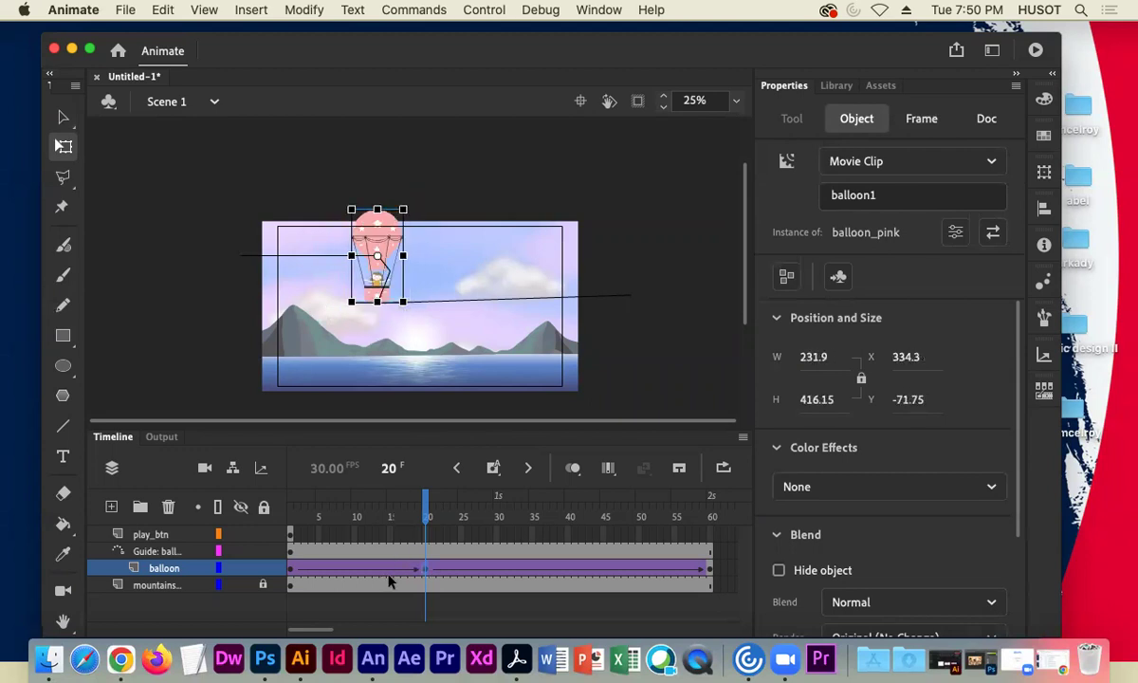
mouse_move(424, 508)
left_mouse_down()
mouse_move(315, 511)
mouse_move(669, 512)
mouse_move(298, 514)
mouse_move(679, 497)
mouse_move(428, 500)
left_mouse_up()
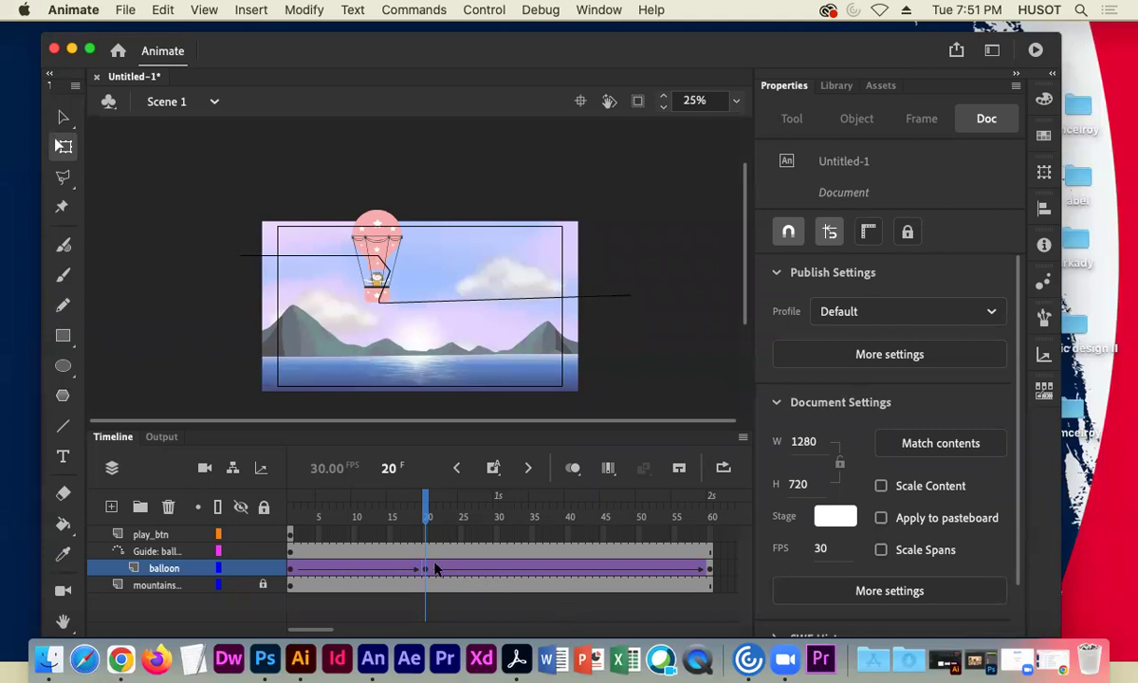
Step: Insert a keyframe at frame 23 of the balloon layer, where the guide path bends
left_click(432, 513)
left_click_drag(432, 513, 447, 514)
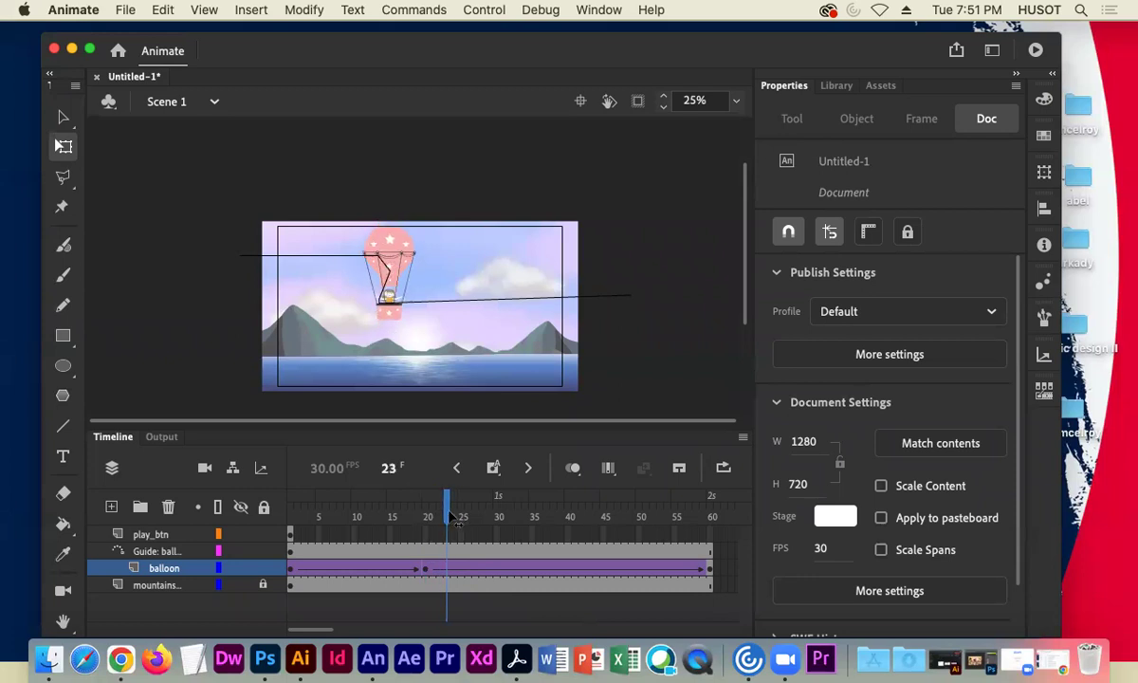
left_click(449, 570)
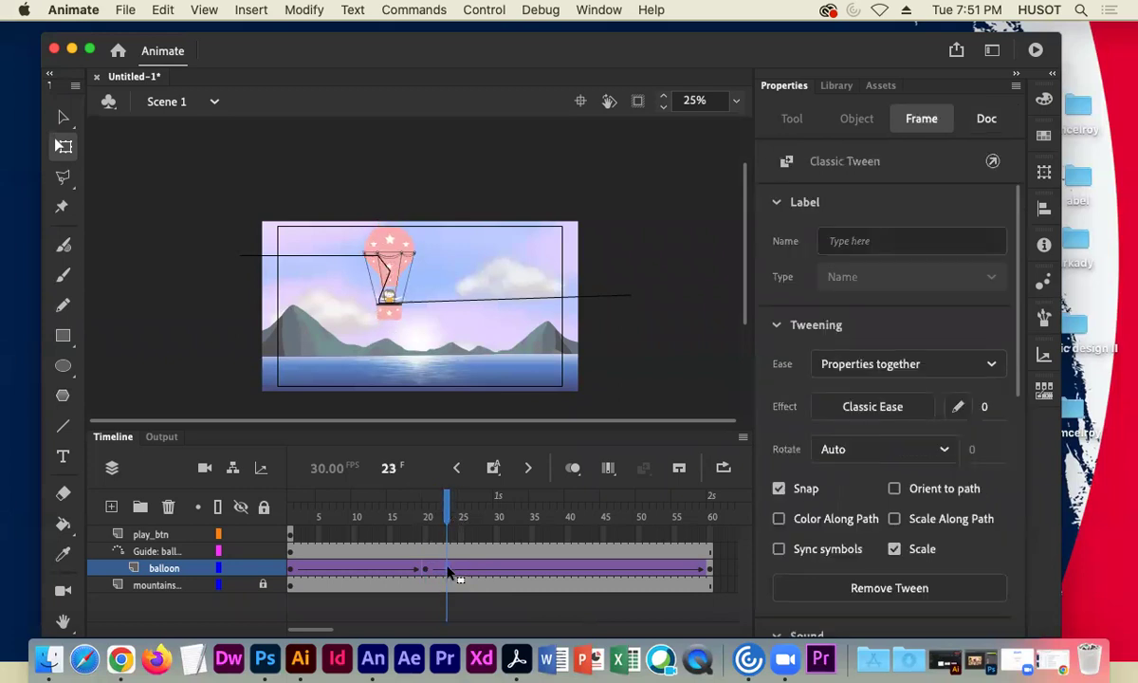
right_click(450, 572)
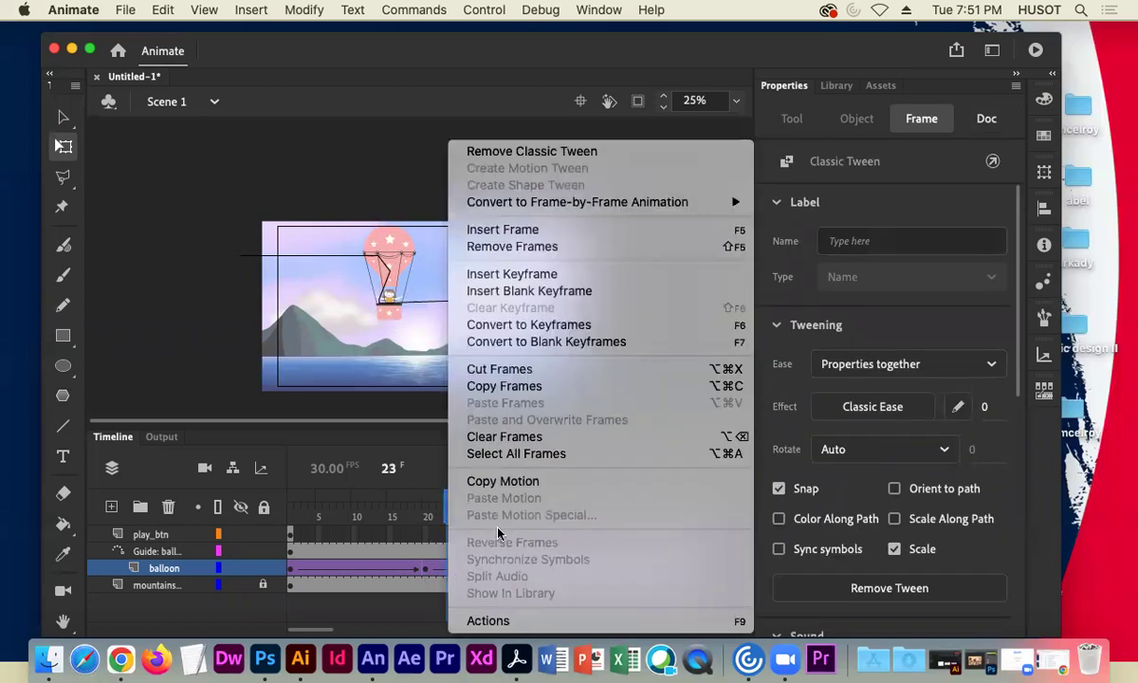
left_click(546, 273)
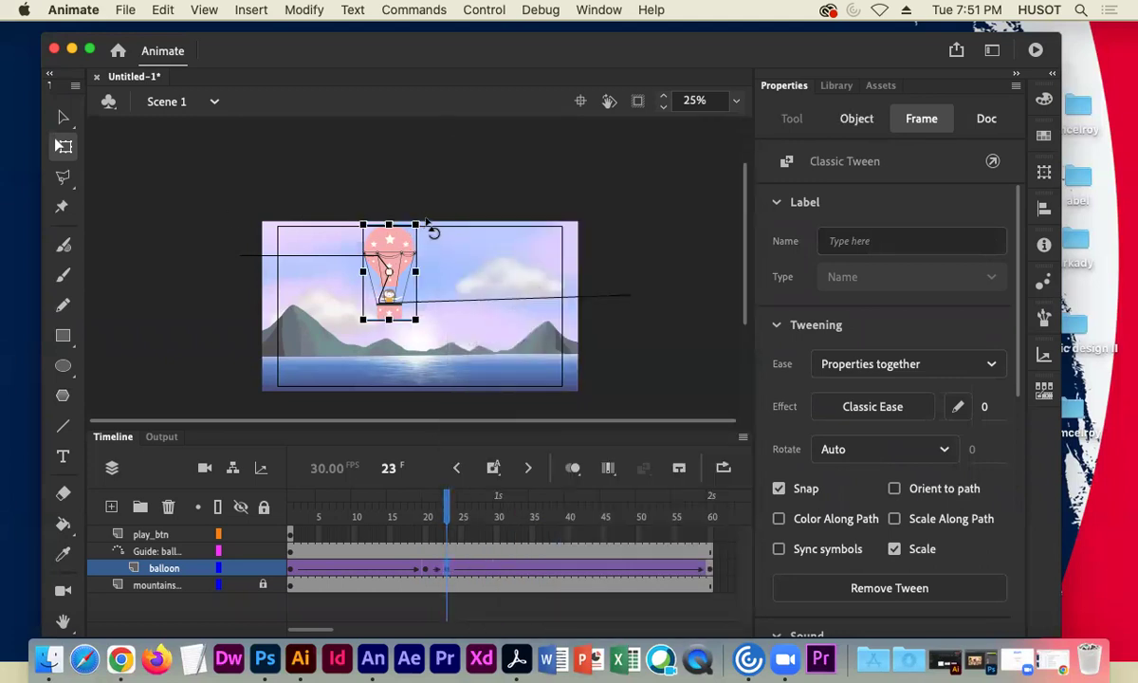
Step: At frame 23, tilt the balloon slightly clockwise around its center with the Free Transform tool
left_click_drag(435, 229, 442, 242)
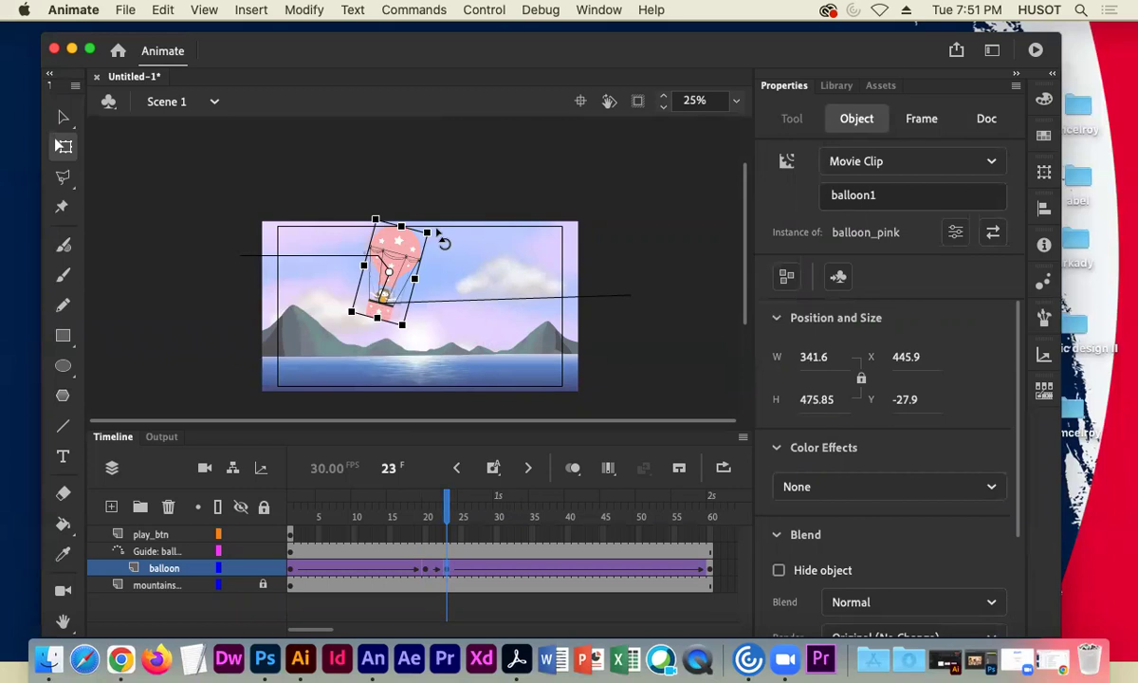
left_click(432, 513)
mouse_move(432, 514)
left_mouse_down()
mouse_move(297, 514)
mouse_move(451, 513)
left_mouse_up()
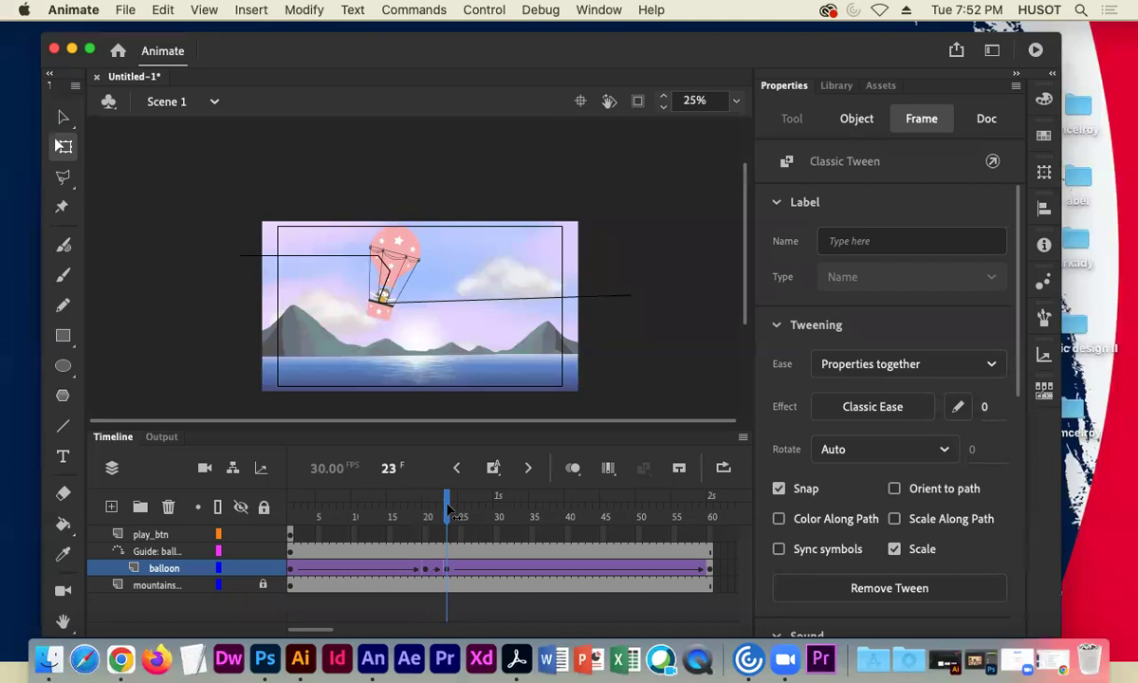
Step: Insert a keyframe at frame 28 of the balloon layer and tilt the balloon counterclockwise there
left_click_drag(453, 513, 483, 520)
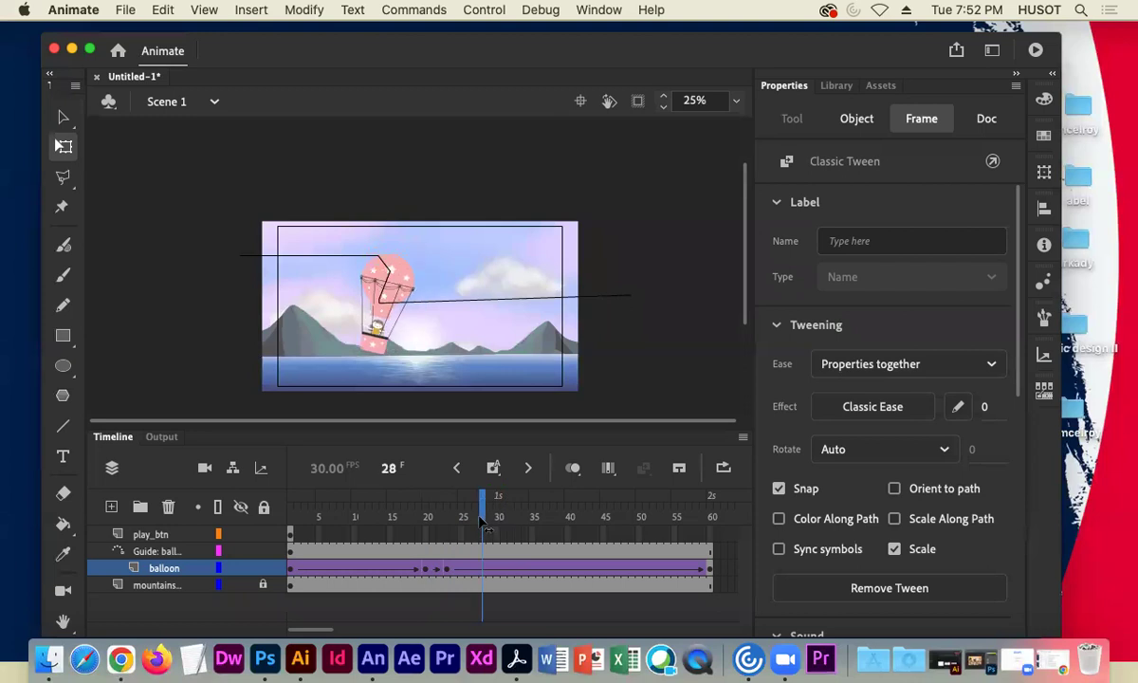
left_click(481, 572)
right_click(483, 573)
left_click(520, 277)
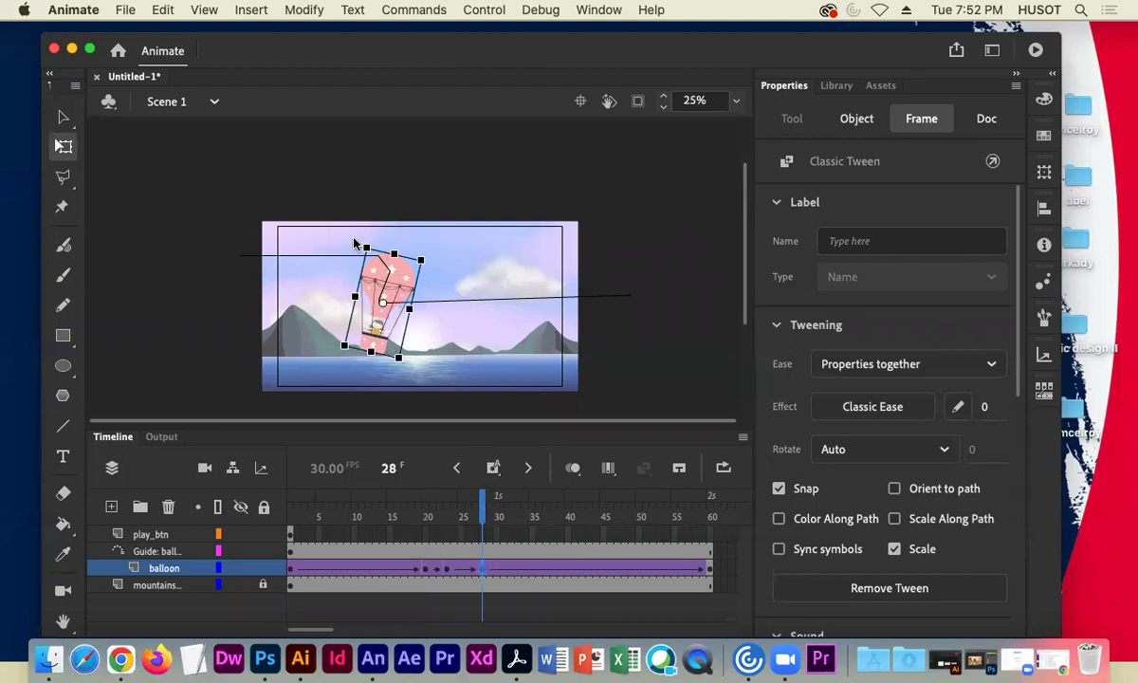
left_click(355, 265)
left_click_drag(356, 265, 329, 267)
Step: Insert a keyframe at frame 34 of the balloon layer and rotate the balloon clockwise so it leans toward the right-hand mountains
left_click_drag(483, 506, 400, 528)
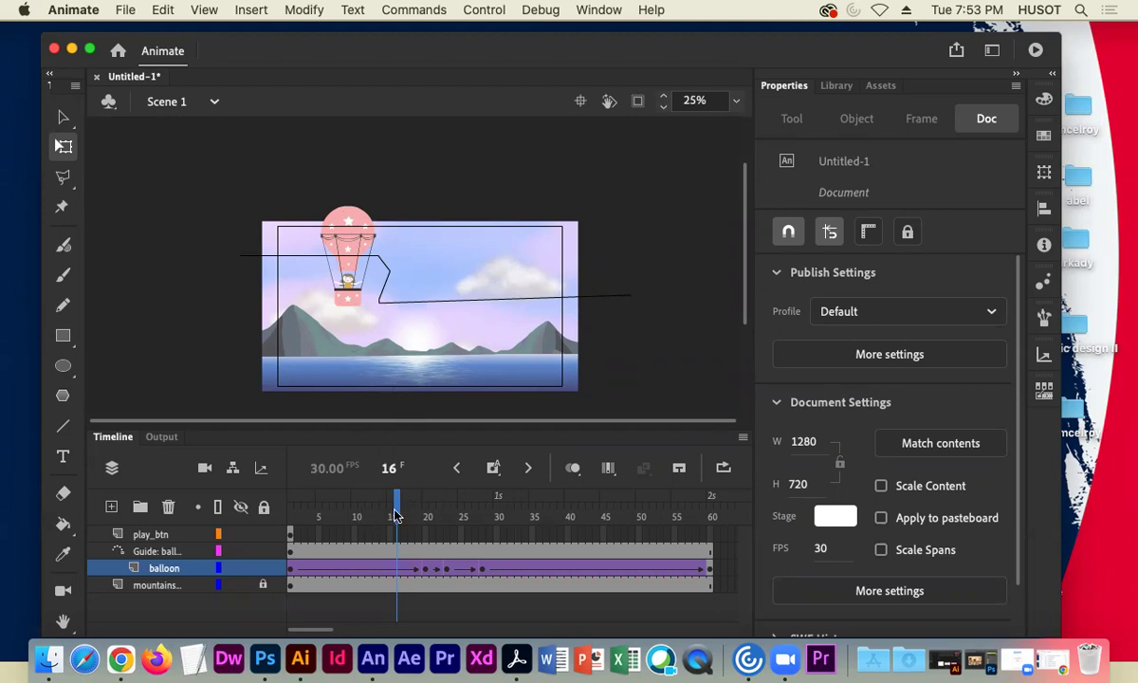
left_click_drag(380, 512, 528, 521)
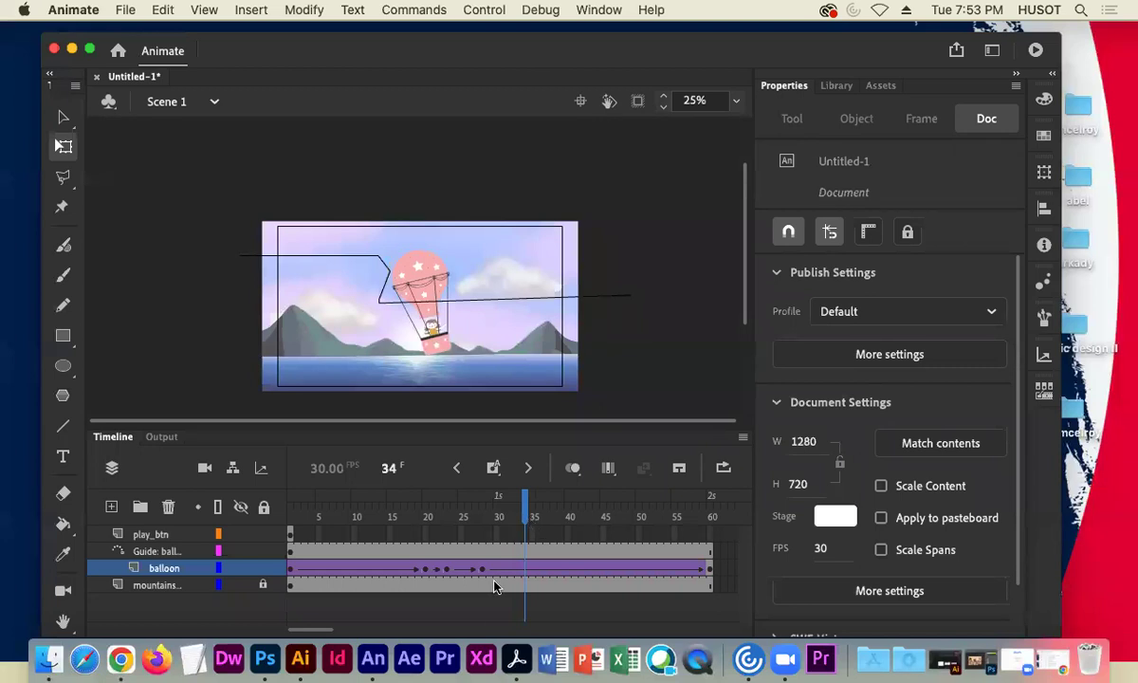
left_click(526, 572)
right_click(526, 572)
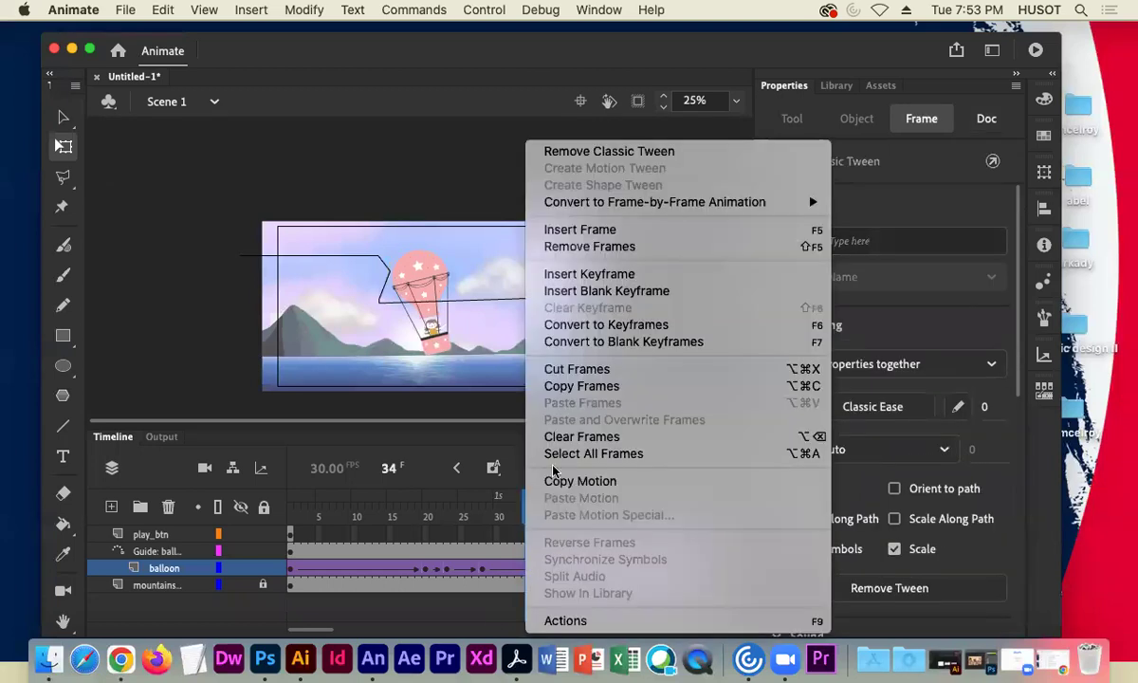
left_click(590, 274)
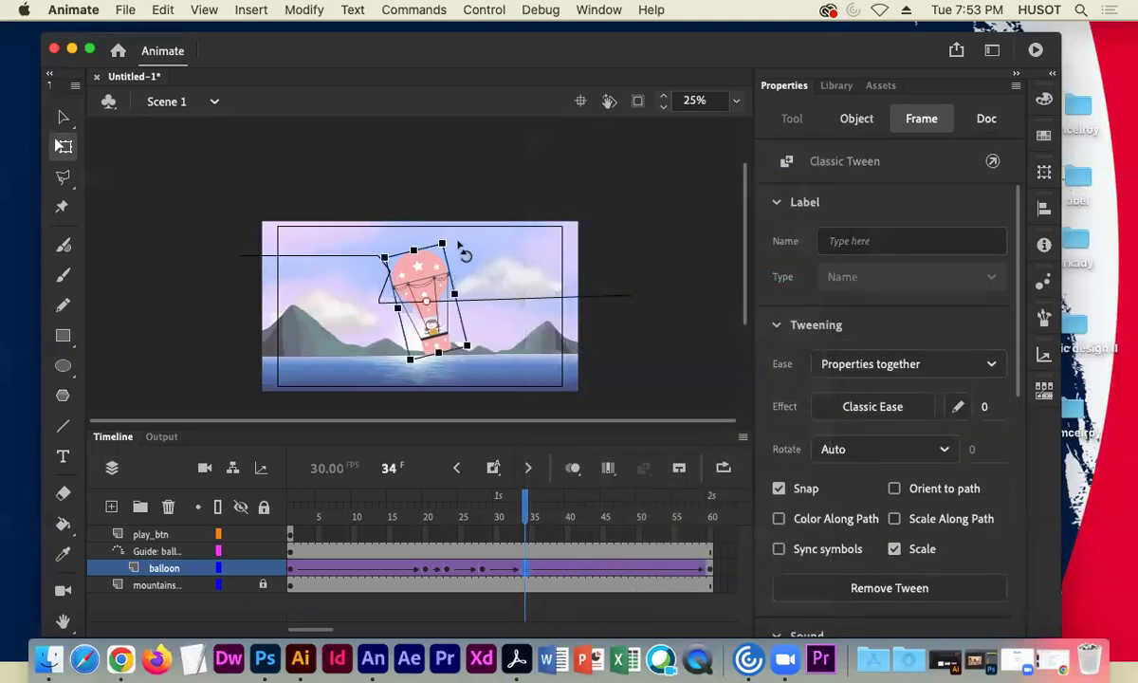
left_click(462, 255)
left_click_drag(462, 255, 471, 265)
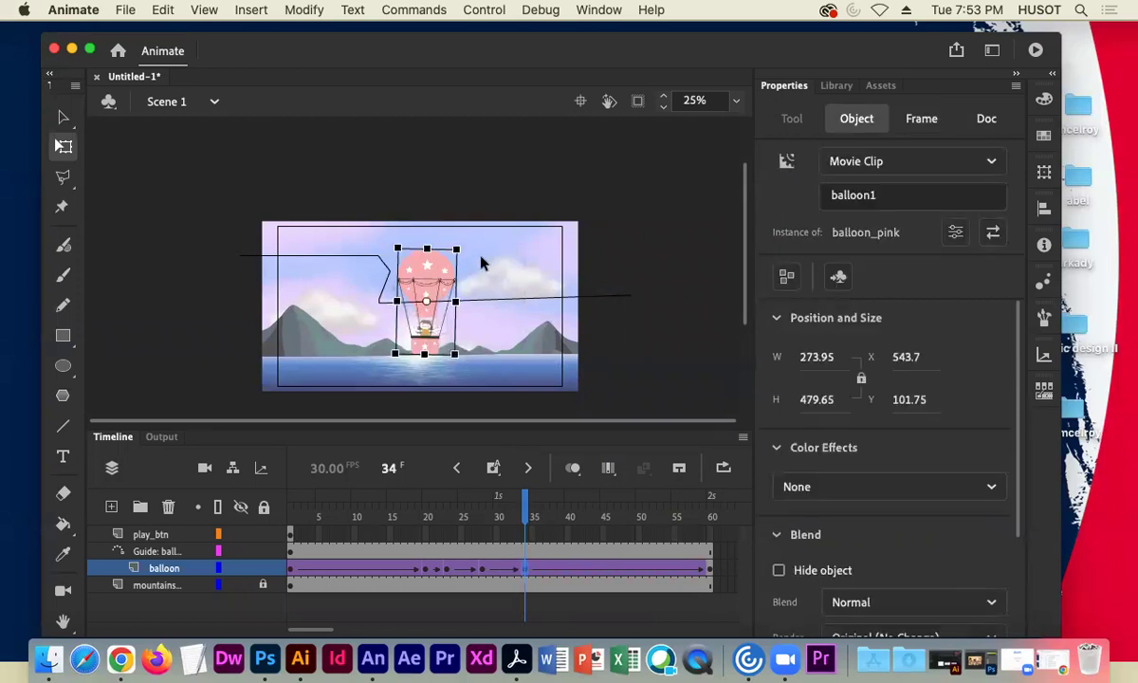
left_click_drag(467, 247, 472, 259)
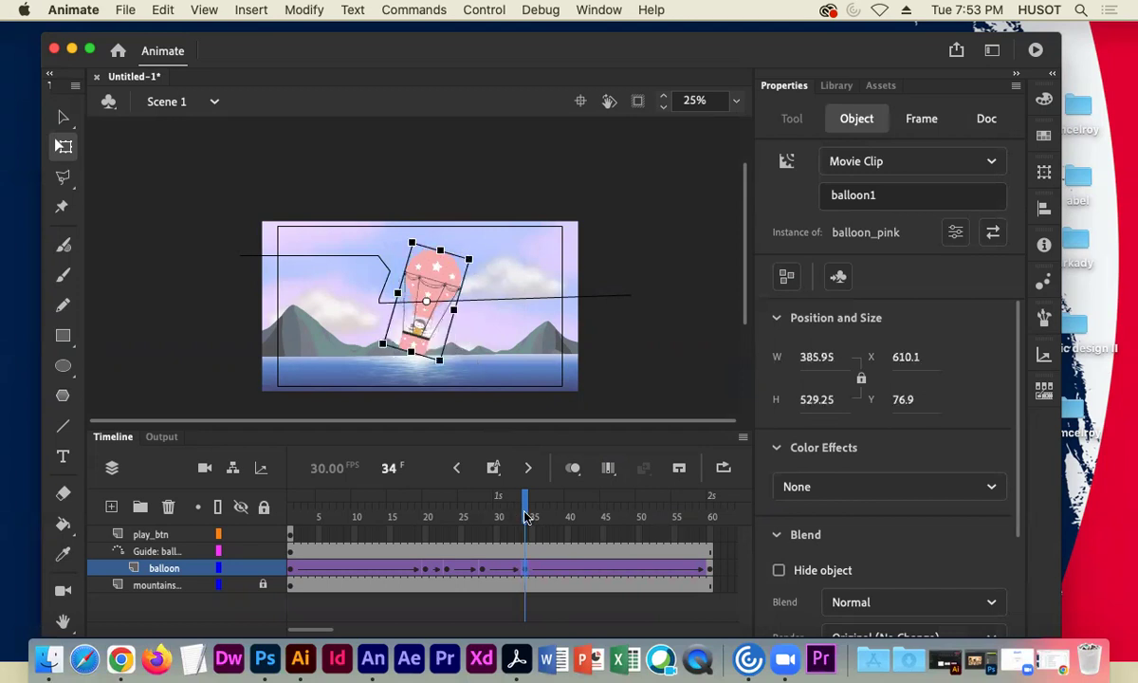
Step: At frame 60, scale the balloon up around its center to about 427 × 767 px
left_click_drag(526, 517, 711, 509)
left_click(717, 571)
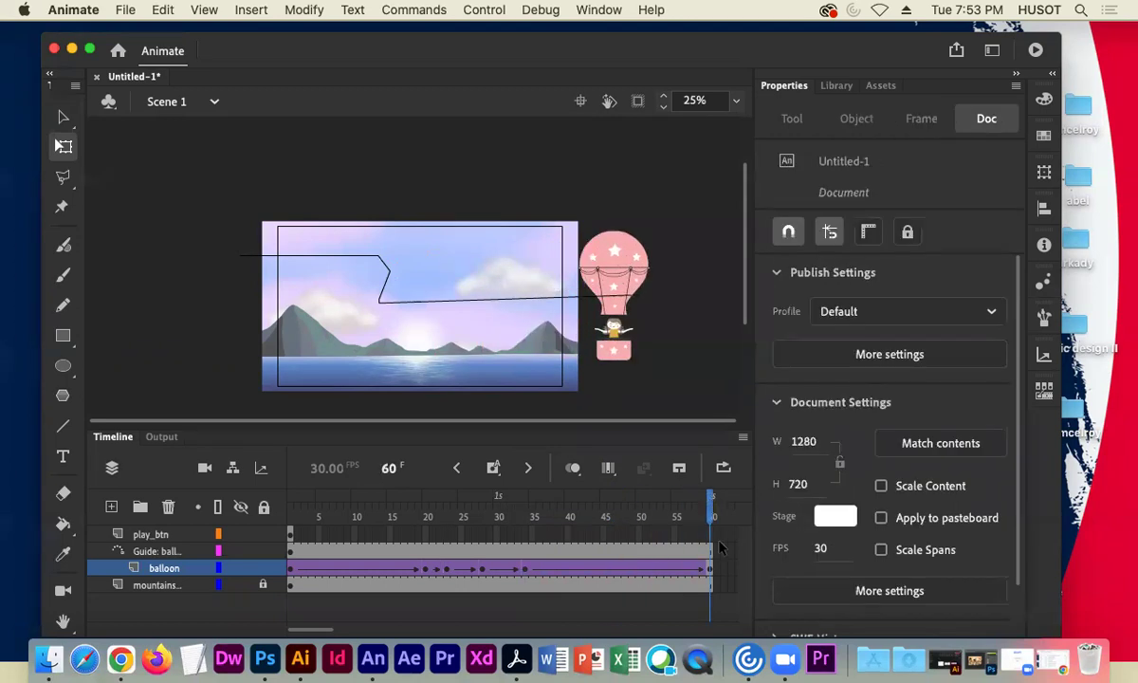
left_click(670, 537)
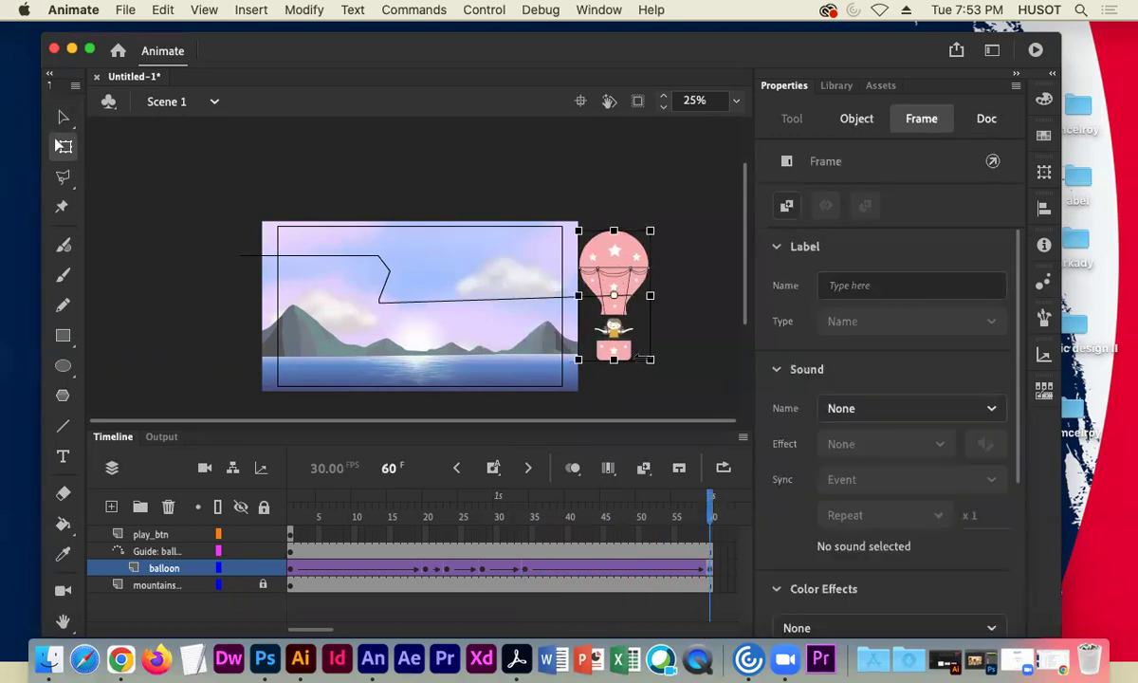
left_click_drag(650, 360, 665, 382)
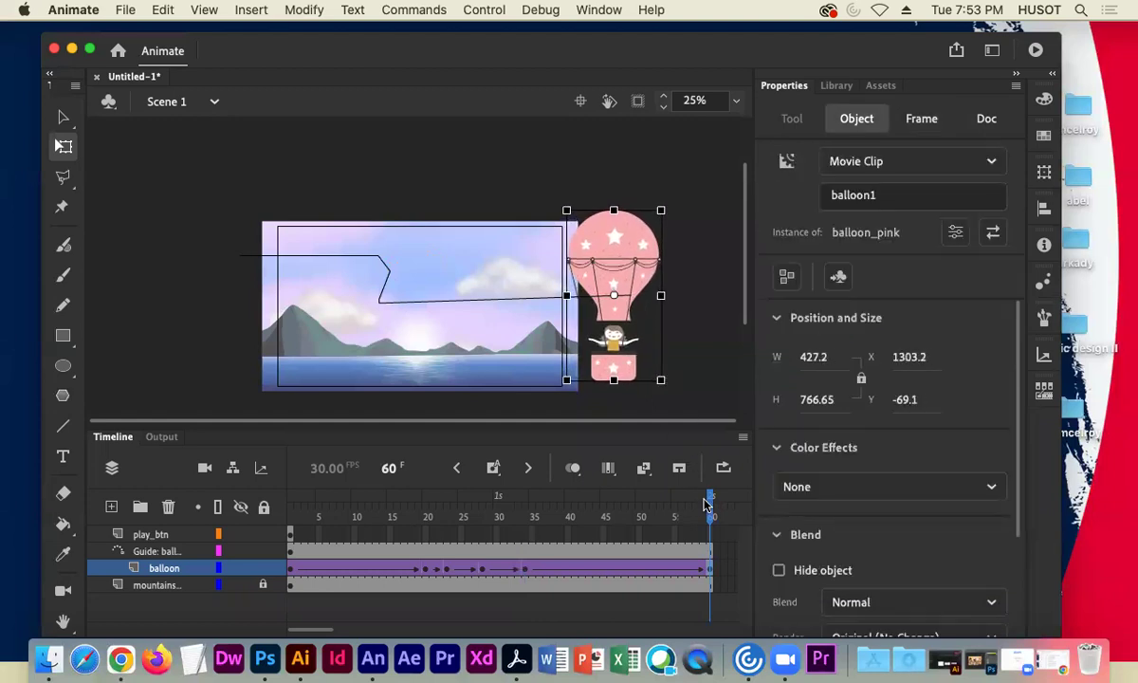
Step: Test the movie in Animate to check the balloon's tilting and size changes, and close the preview window
key("Return")
left_click(493, 14)
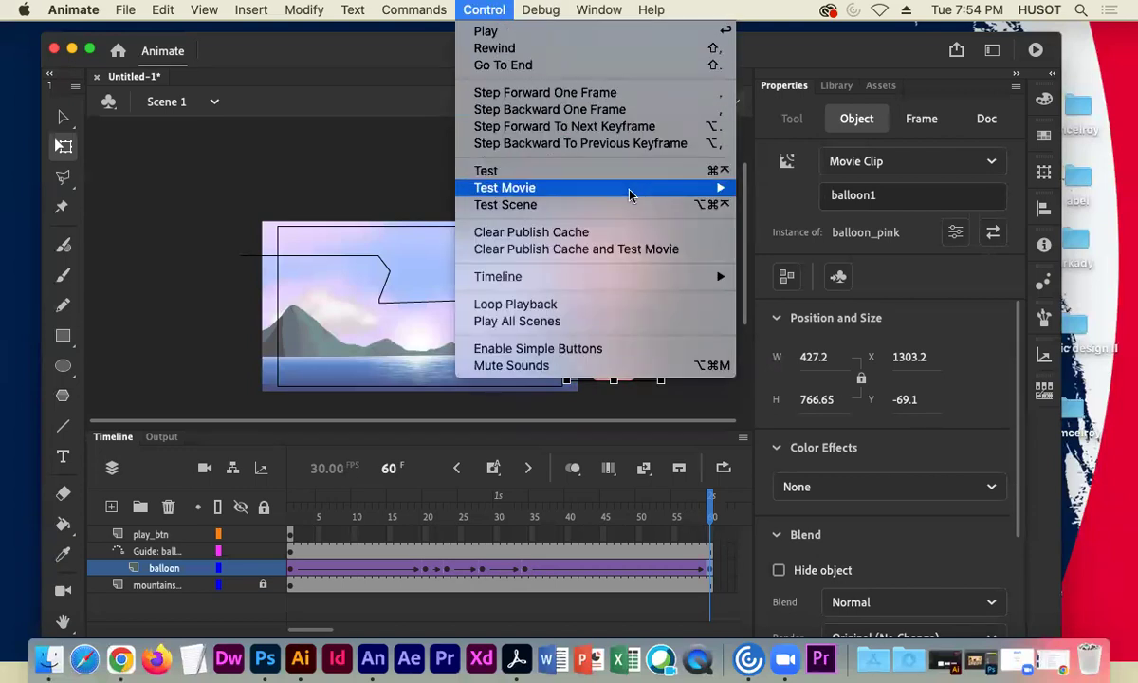
mouse_move(599, 188)
left_click(764, 194)
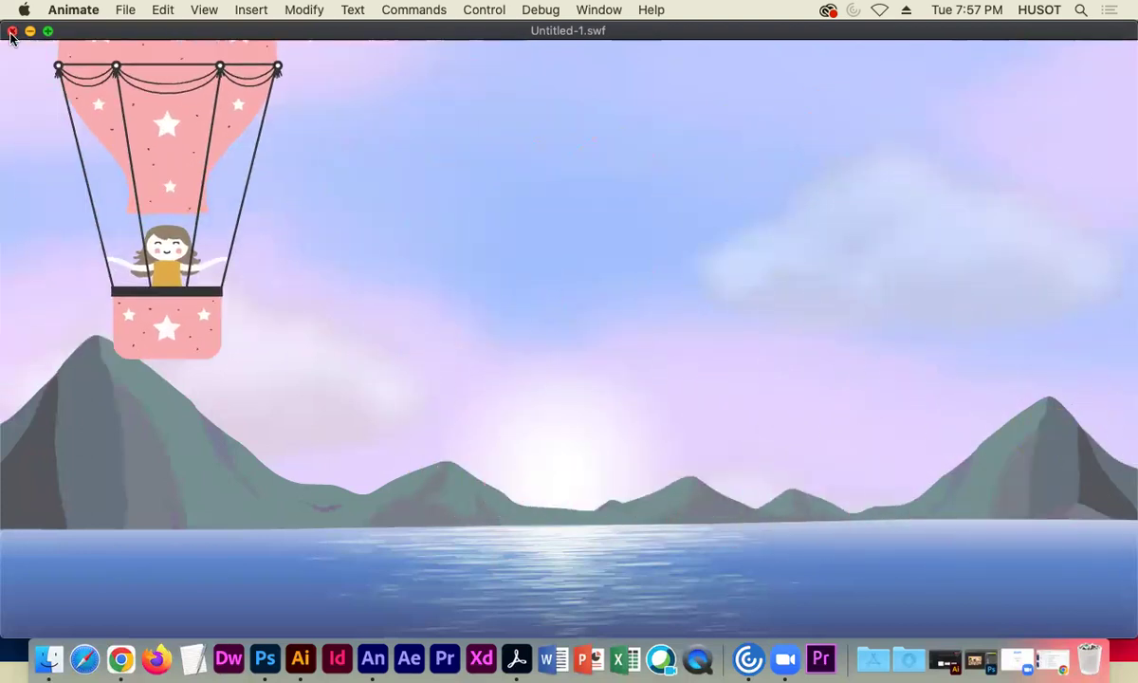
left_click(11, 34)
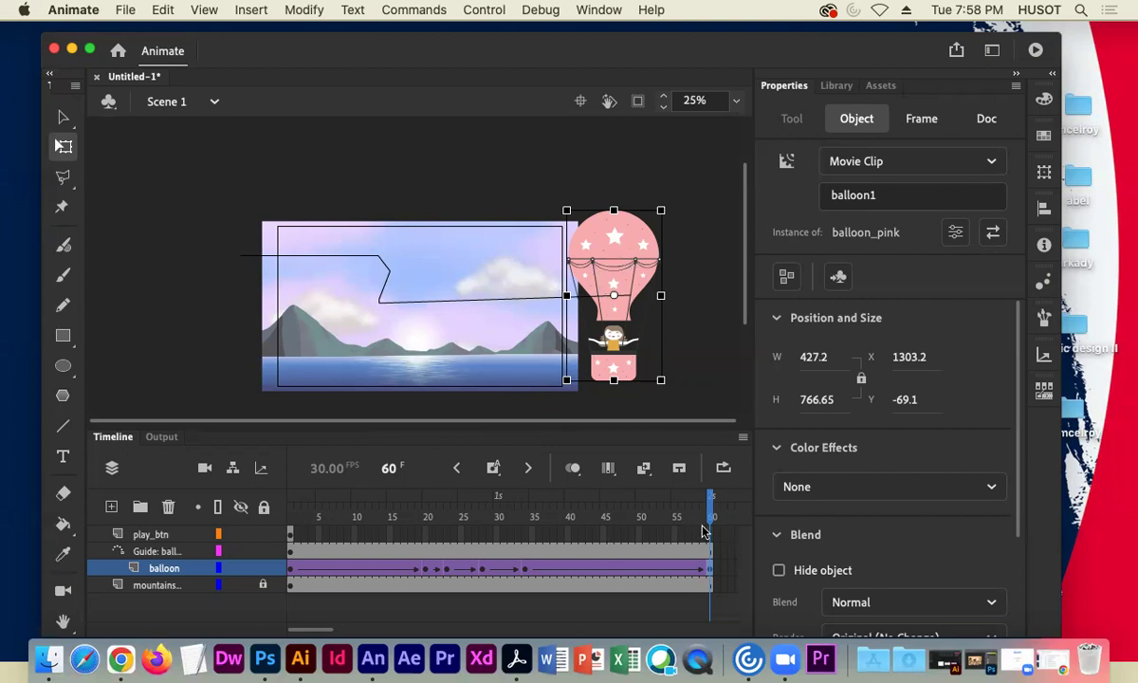
Step: Return to frame 1 with the Selection tool active, and hide and lock the balloon's guide layer
left_click(440, 517)
left_click_drag(439, 517, 266, 513)
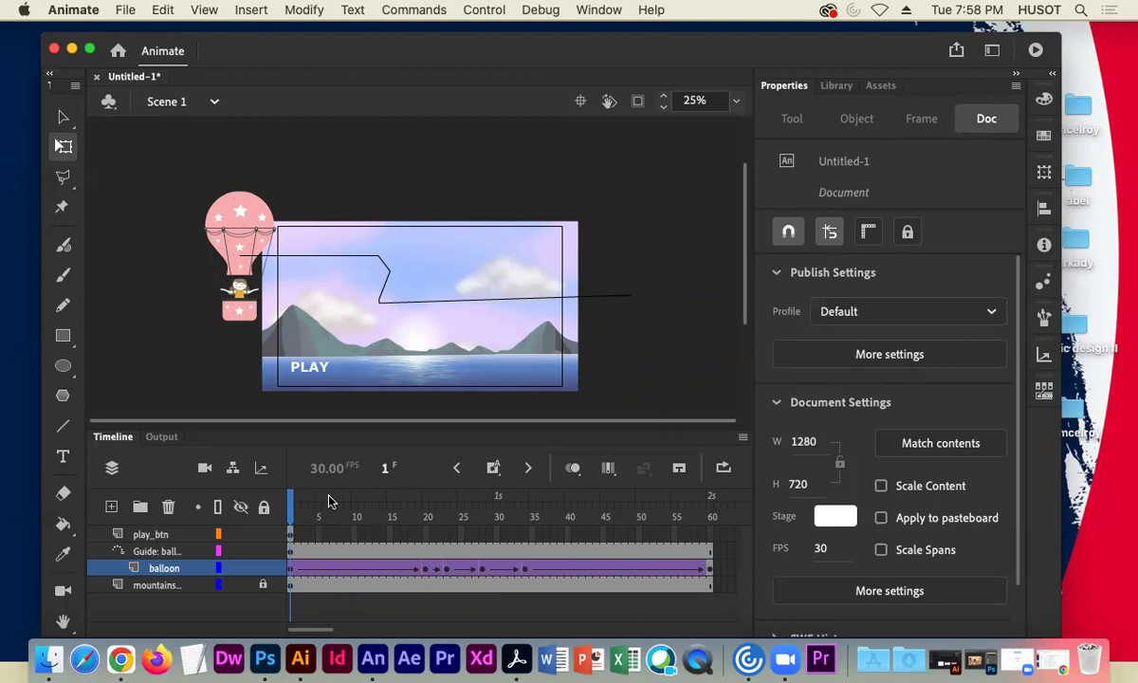
left_click(63, 116)
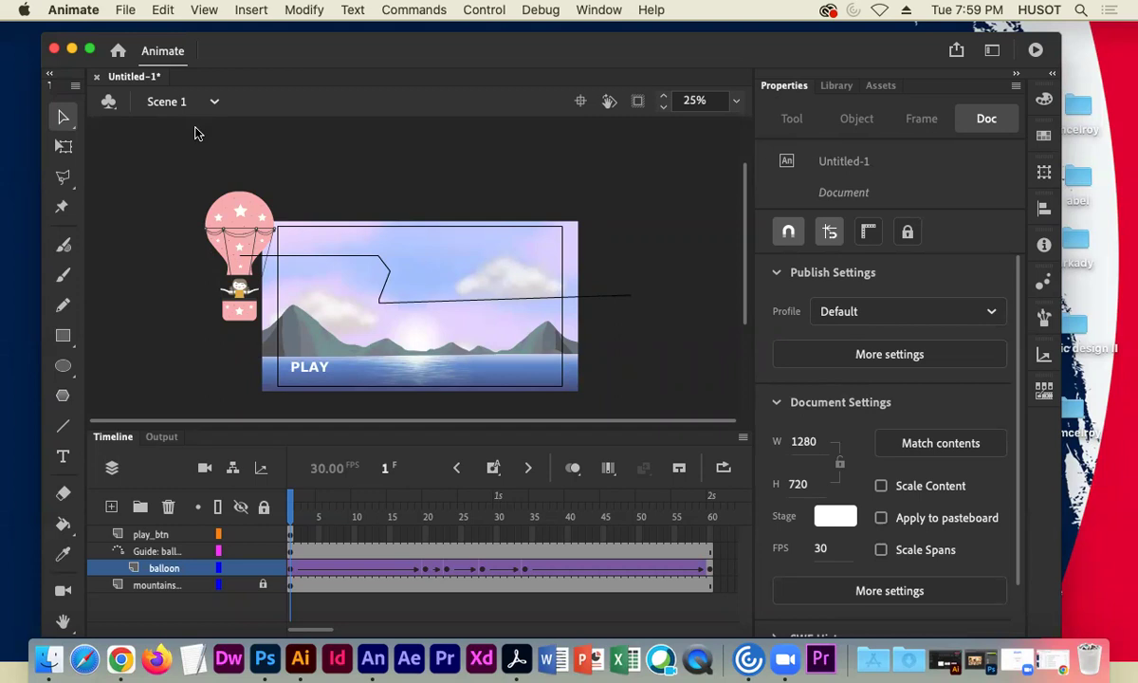
left_click(237, 234)
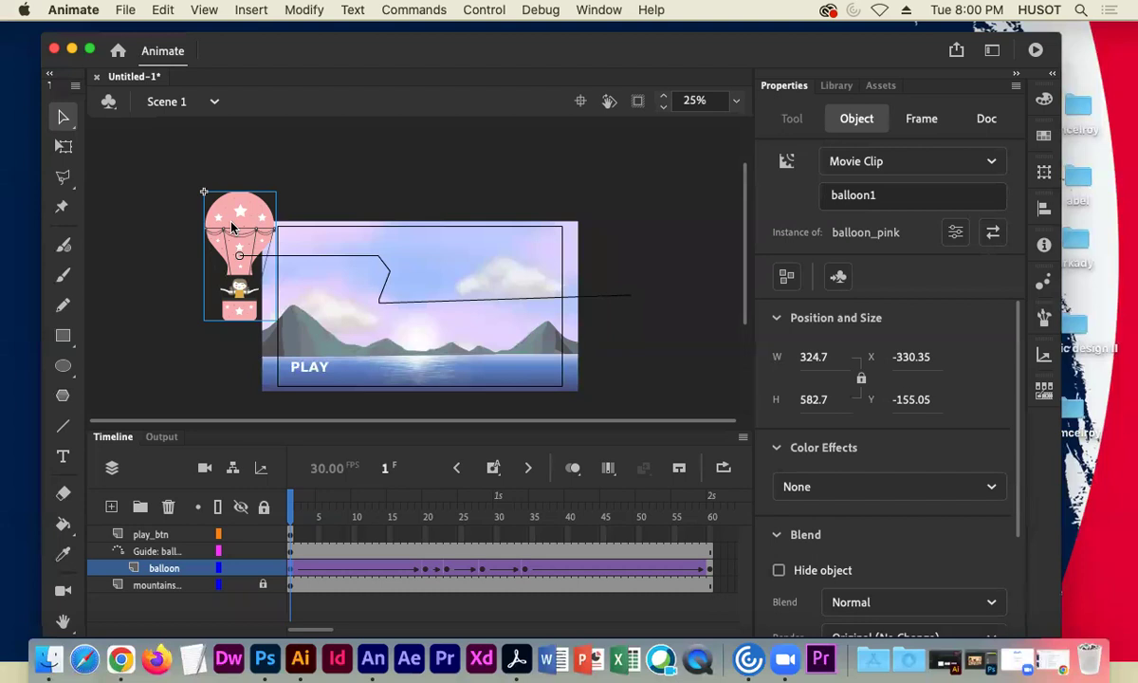
left_click(240, 551)
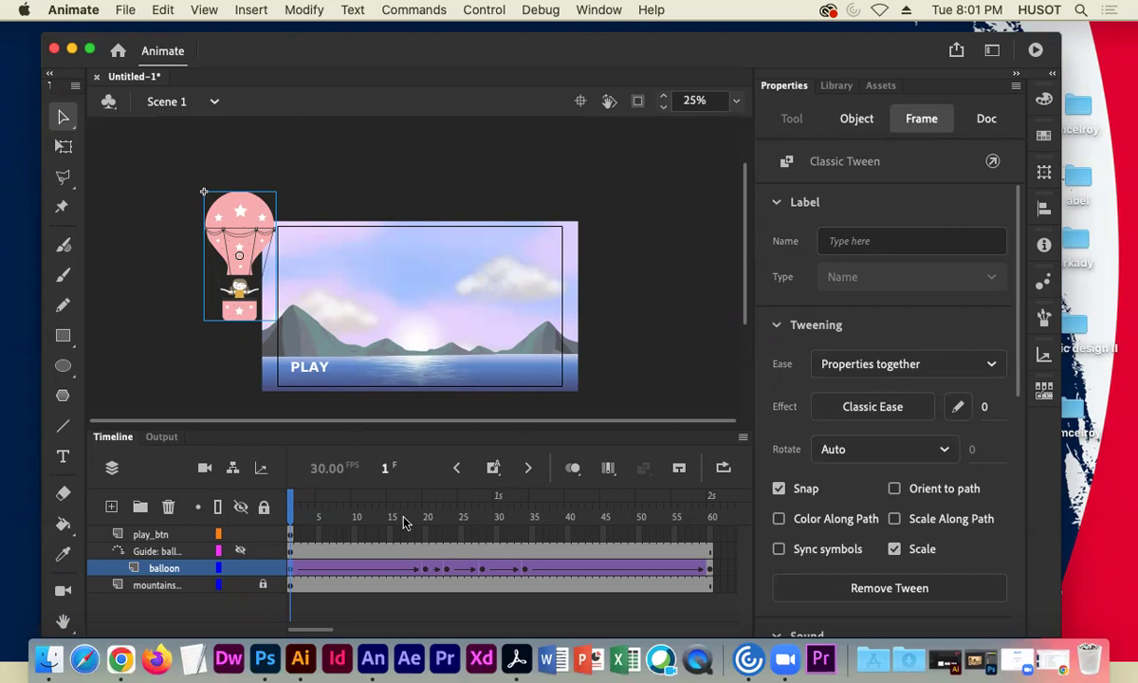
left_click_drag(293, 503, 200, 570)
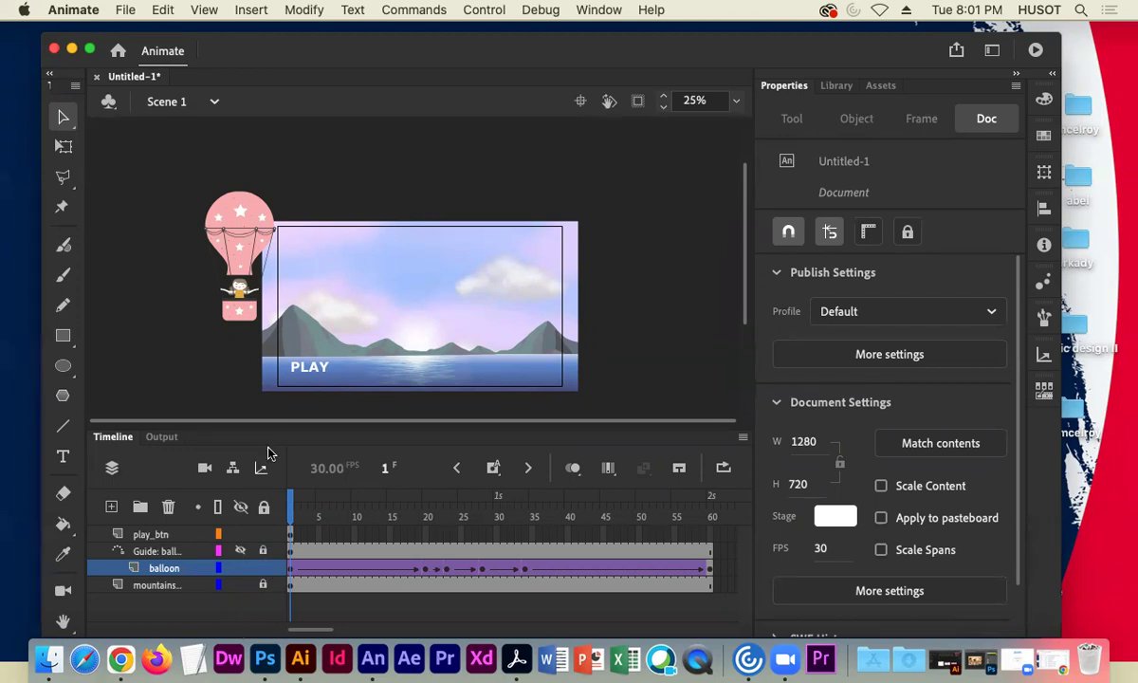
Step: Open the balloon_pink symbol for editing and insert keyframes at frames 30 and 60 of its Layer_1
left_click(240, 250)
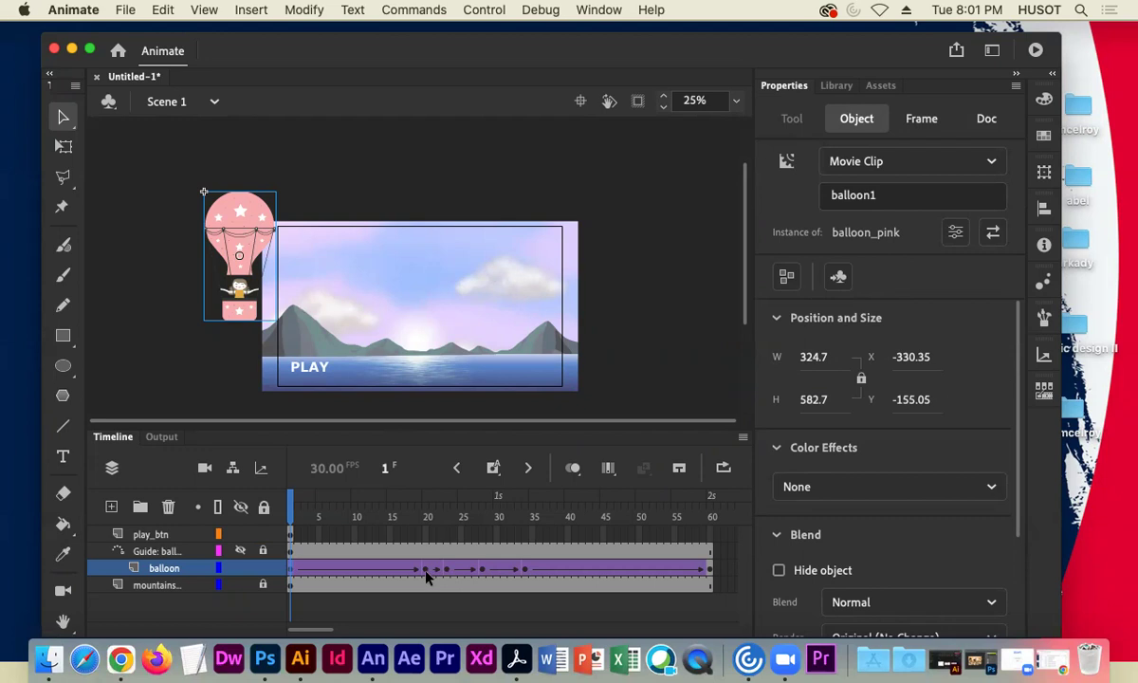
double_click(234, 216)
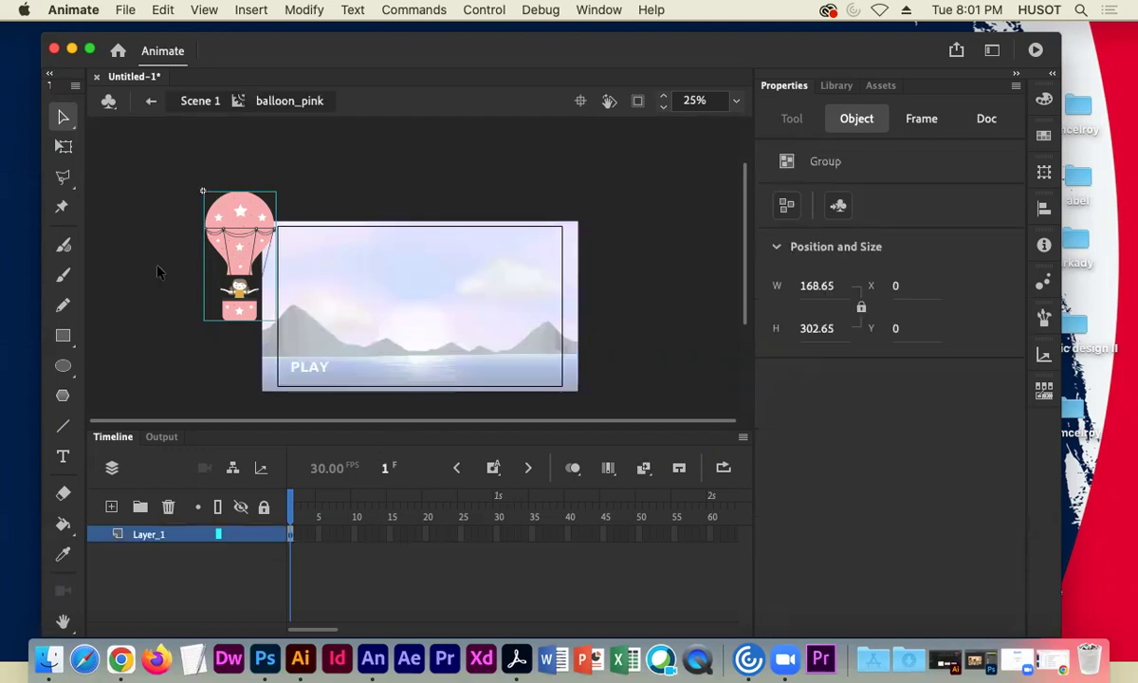
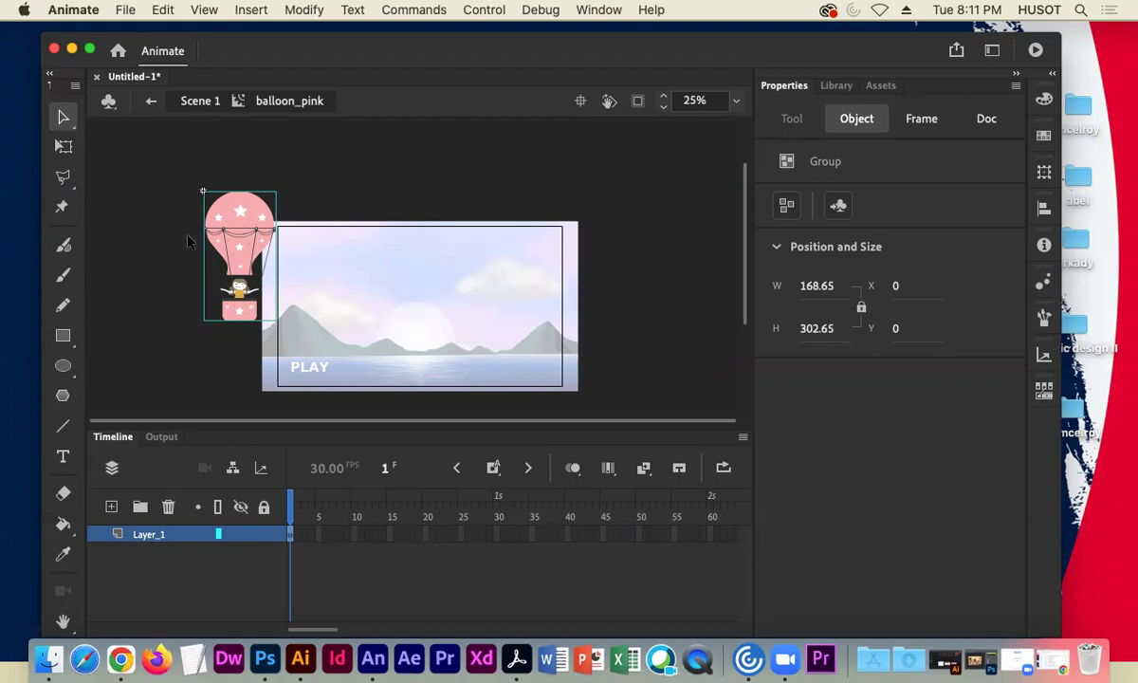
left_click(494, 535)
right_click(496, 535)
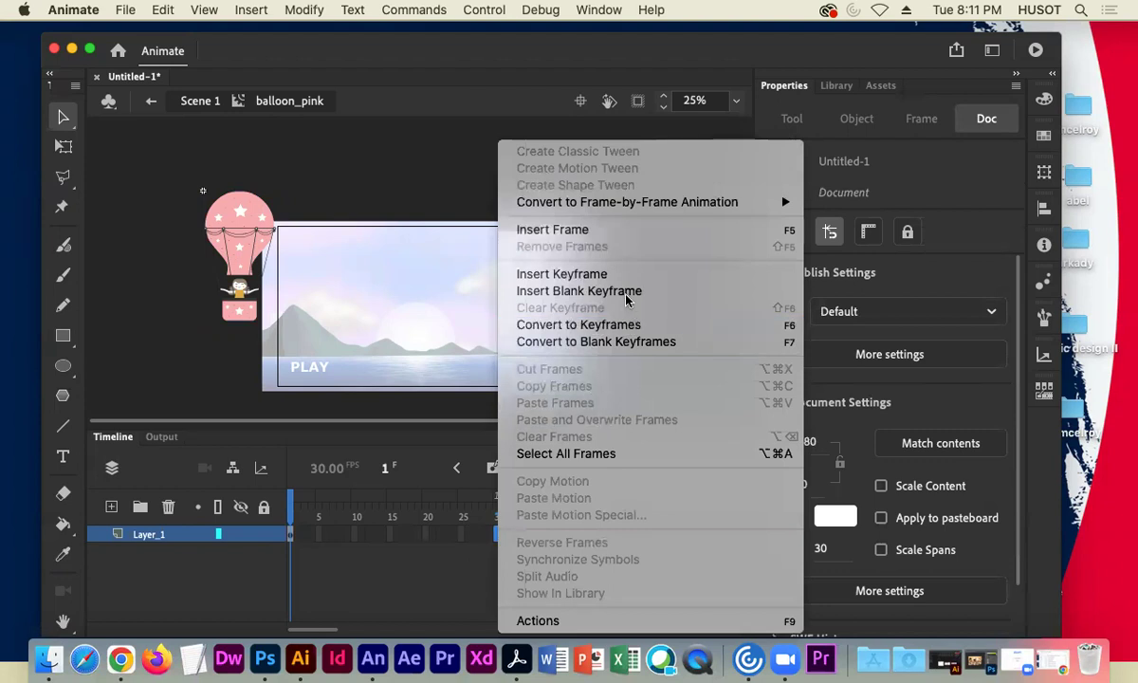
left_click(570, 274)
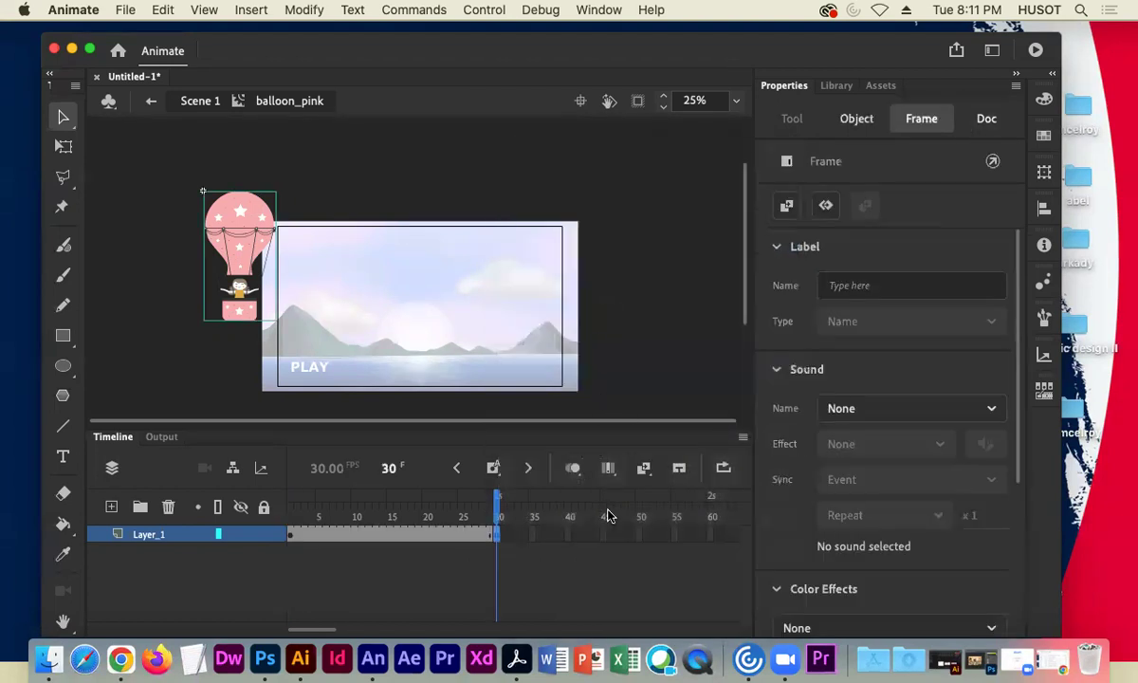
left_click(708, 537)
right_click(709, 537)
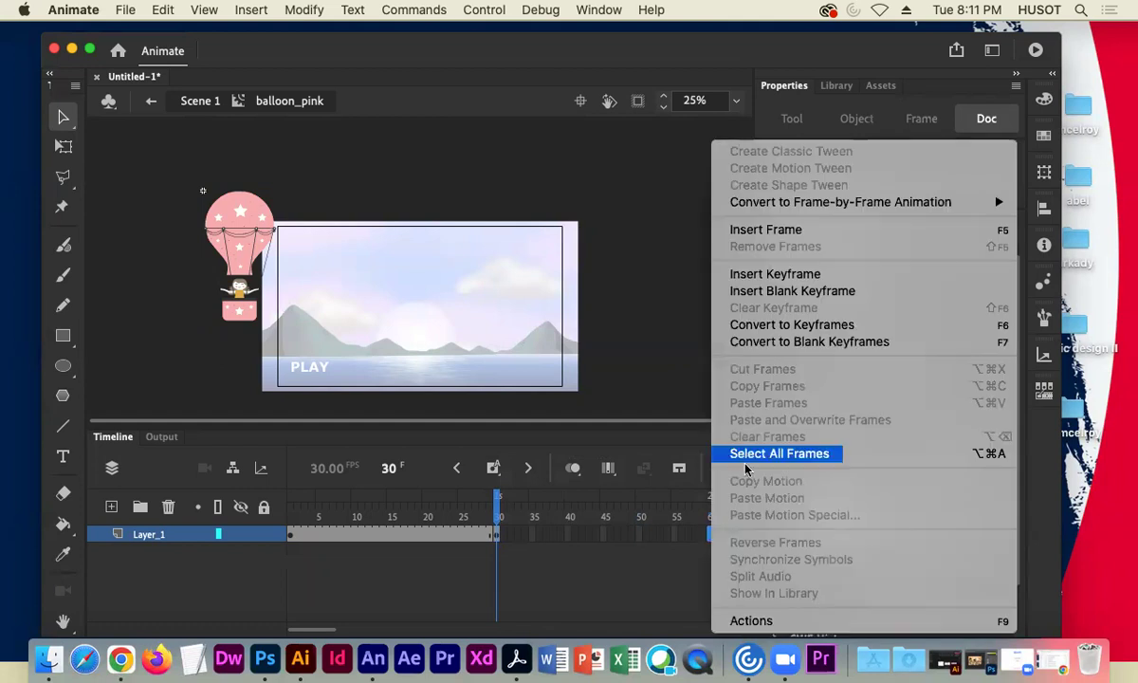
left_click(793, 274)
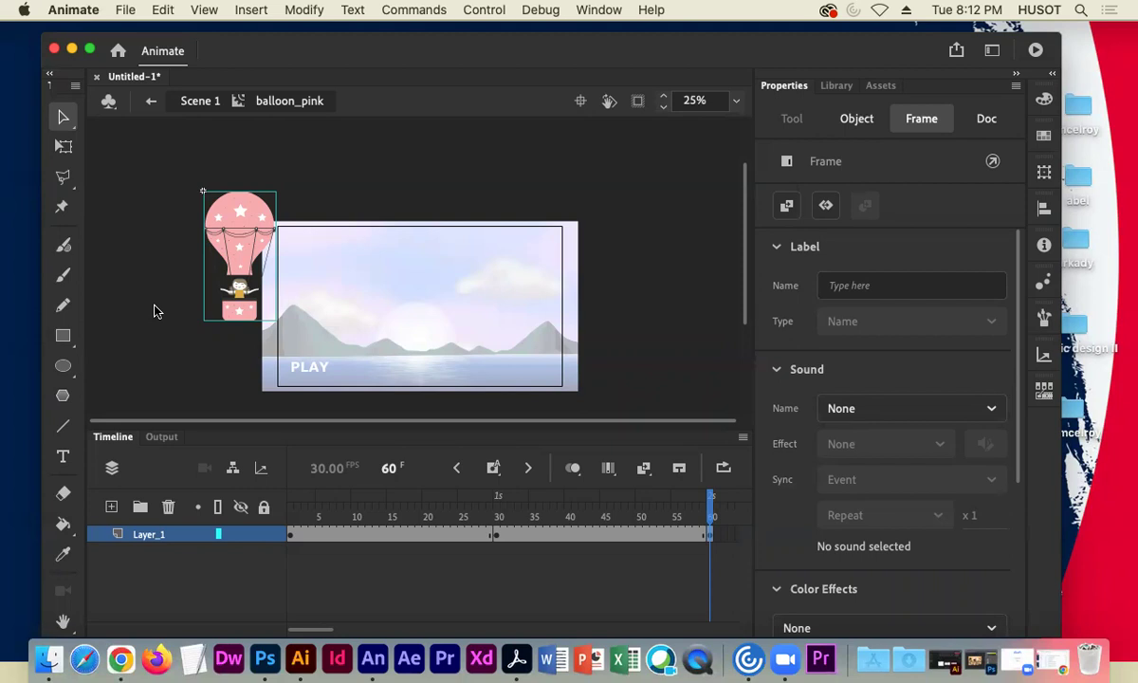
Step: Break apart the balloon group on the frame 30 keyframe of Layer_1, and deselect the pieces
key("super+1")
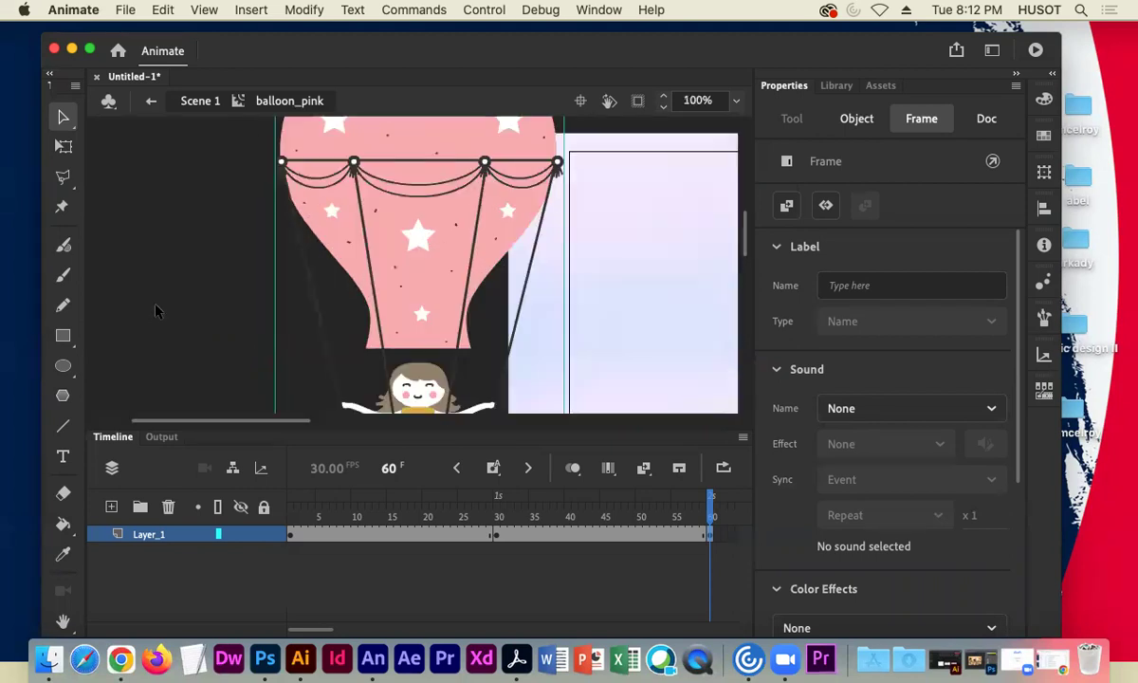
scroll(157, 294, "down", 5)
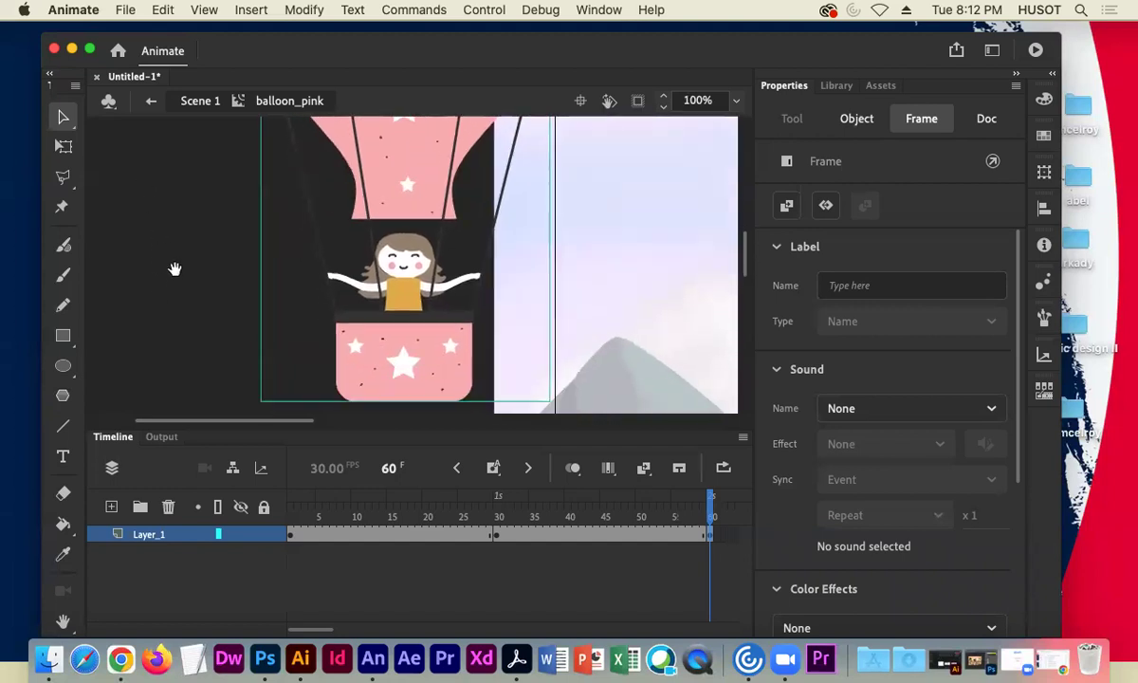
scroll(175, 270, "down", 3)
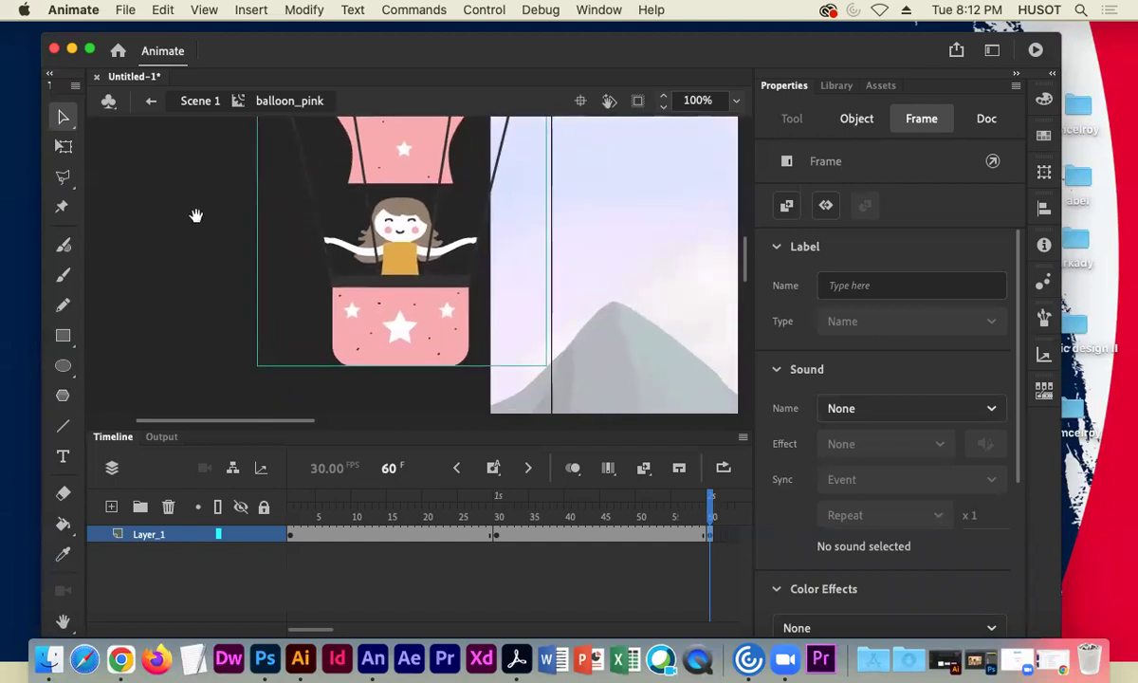
scroll(195, 216, "up", 5)
scroll(213, 277, "up", 2)
left_click_drag(258, 282, 226, 238)
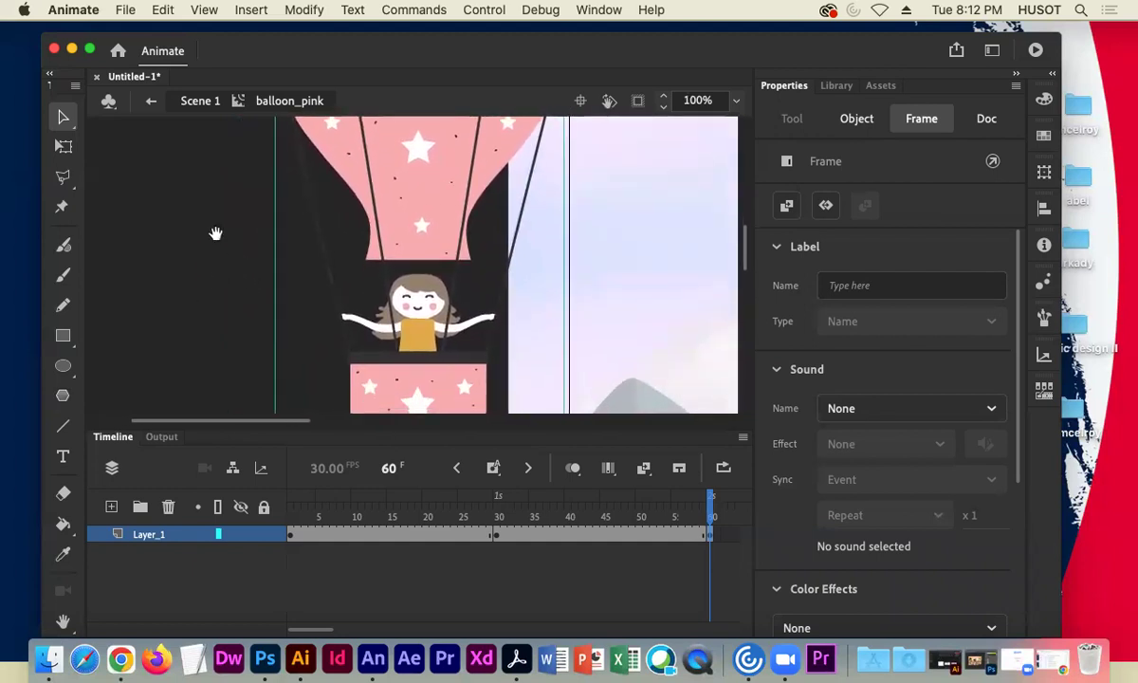
scroll(229, 247, "down", 3)
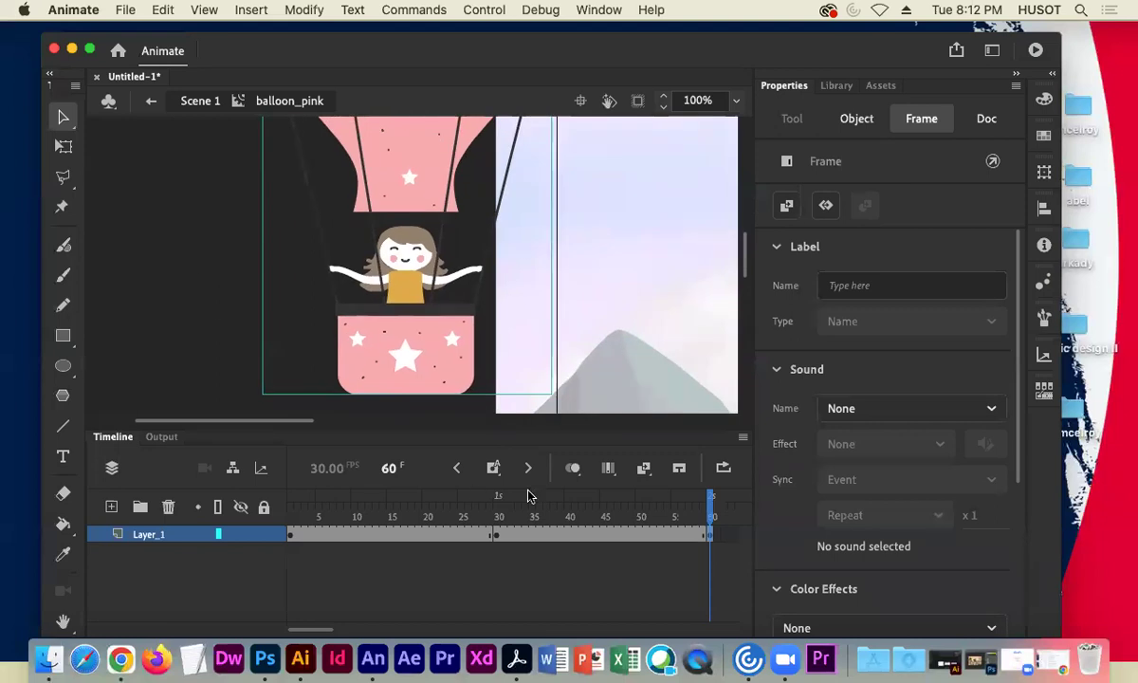
left_click(673, 503)
left_click_drag(661, 506, 497, 503)
left_click(489, 550)
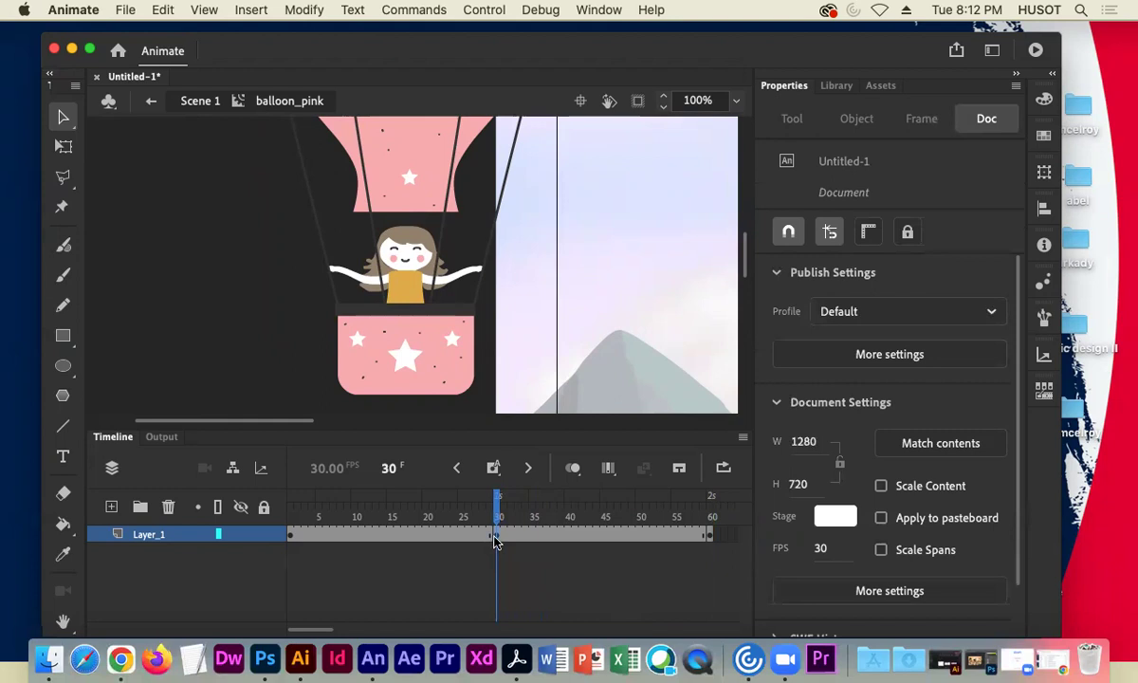
left_click(497, 536)
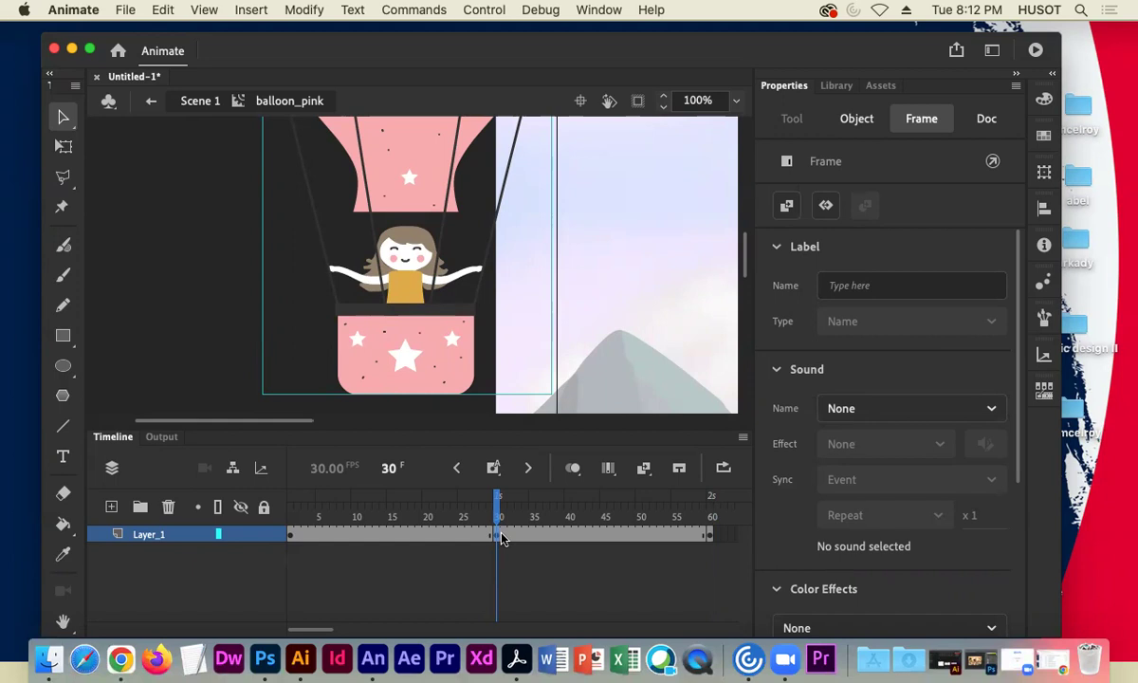
right_click(403, 323)
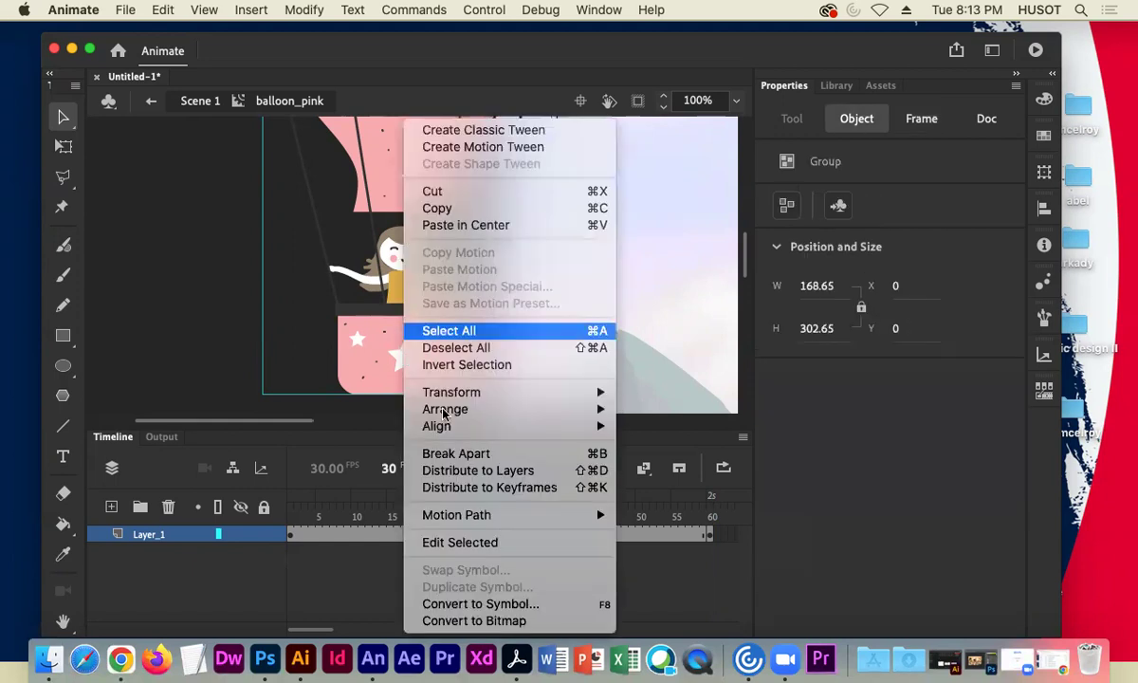
left_click(456, 454)
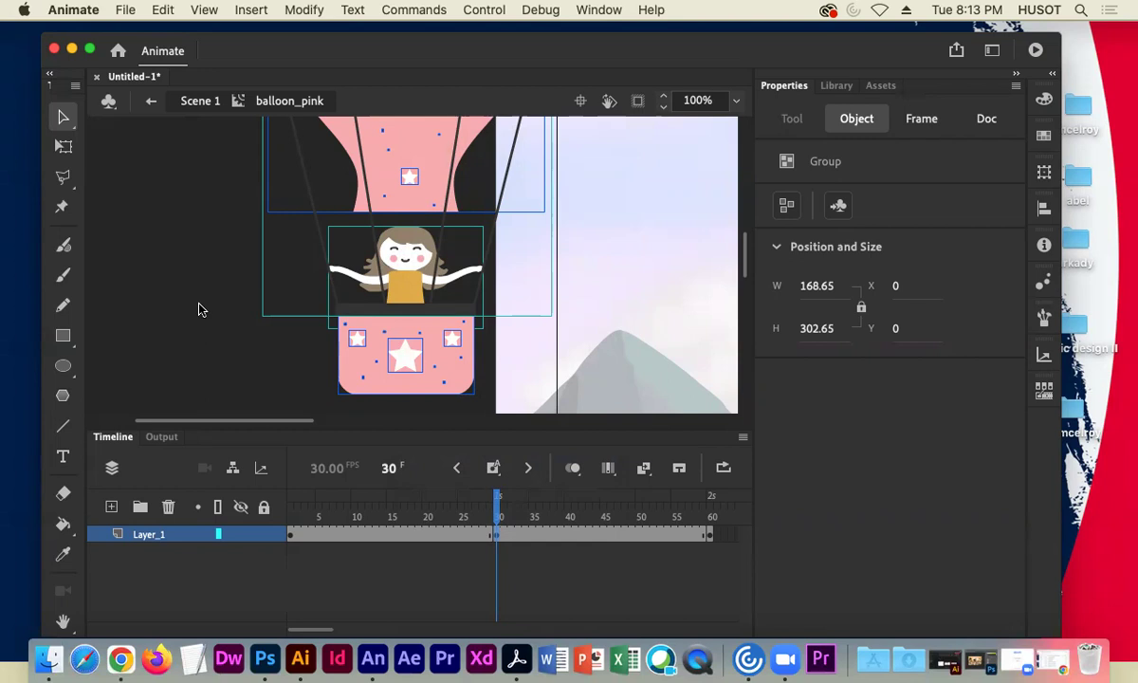
left_click(189, 283)
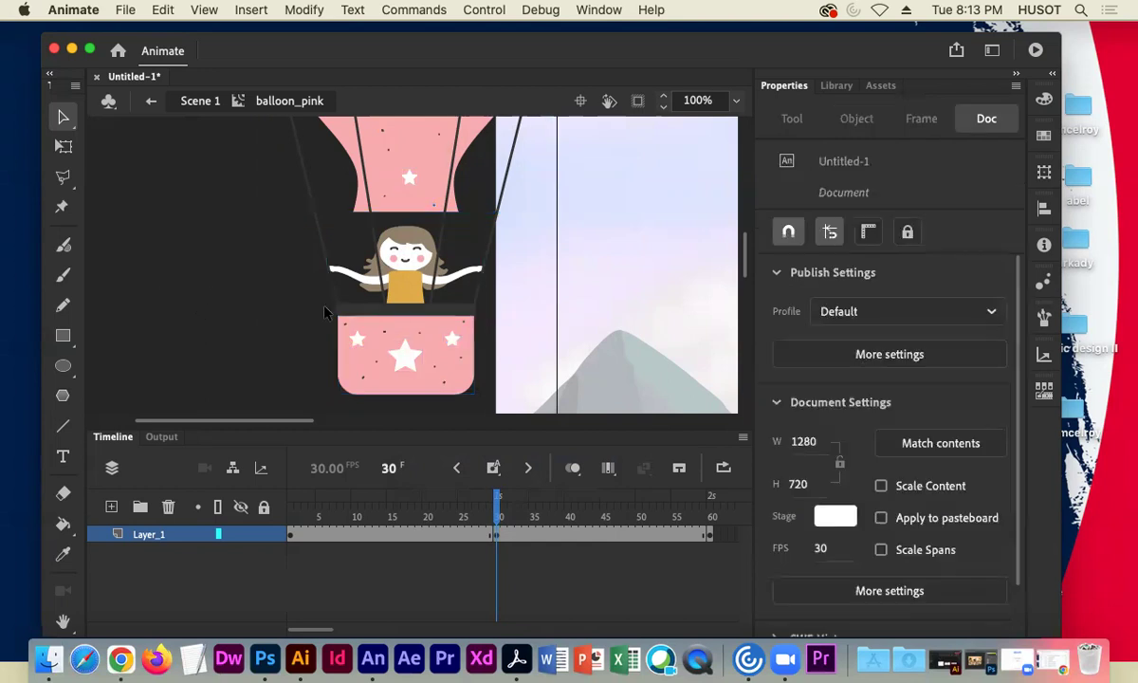
Step: Try rotating the girl's group counterclockwise in the basket with Free Transform, and undo the rotation
left_click(365, 287)
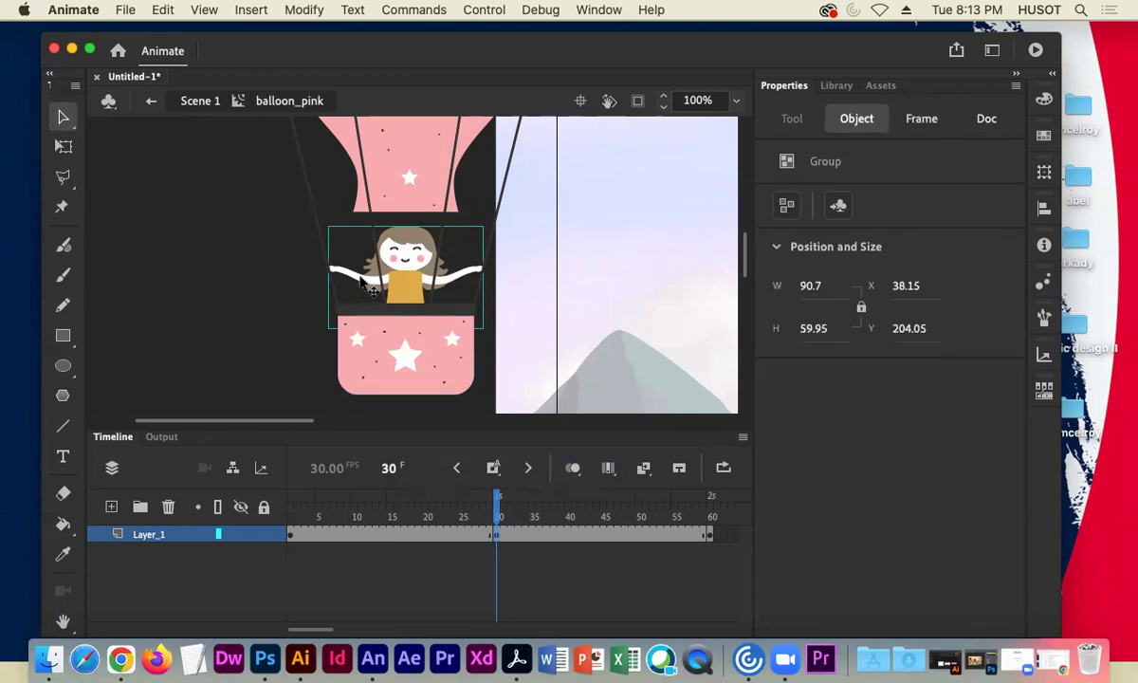
left_click(178, 212)
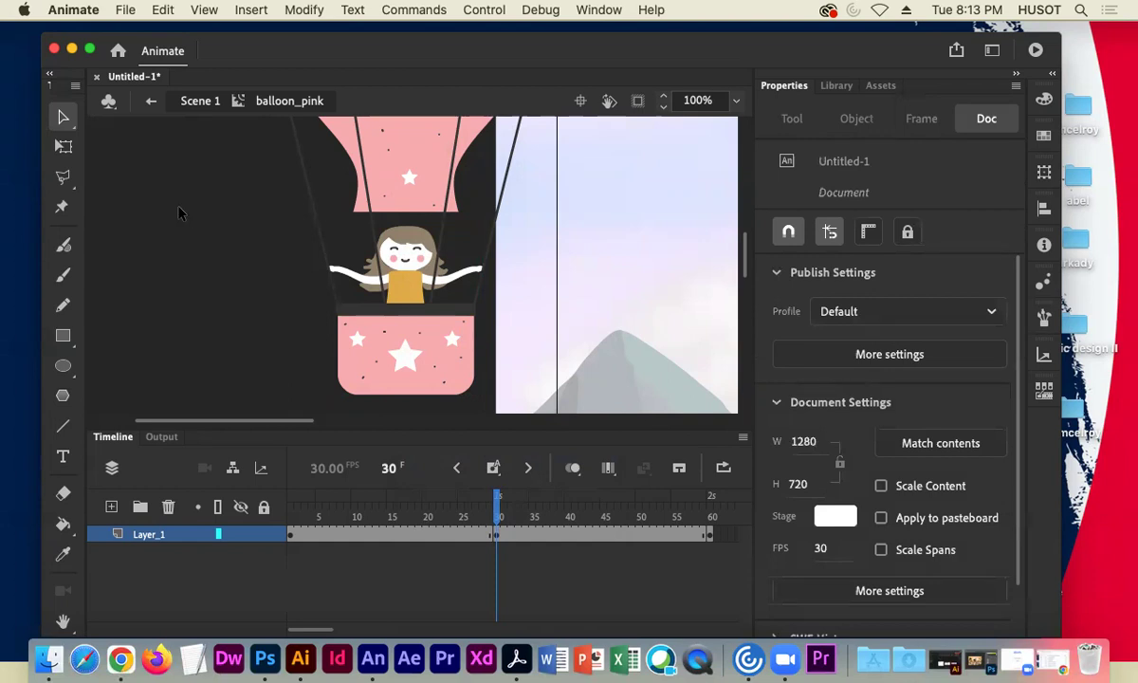
left_click(370, 286)
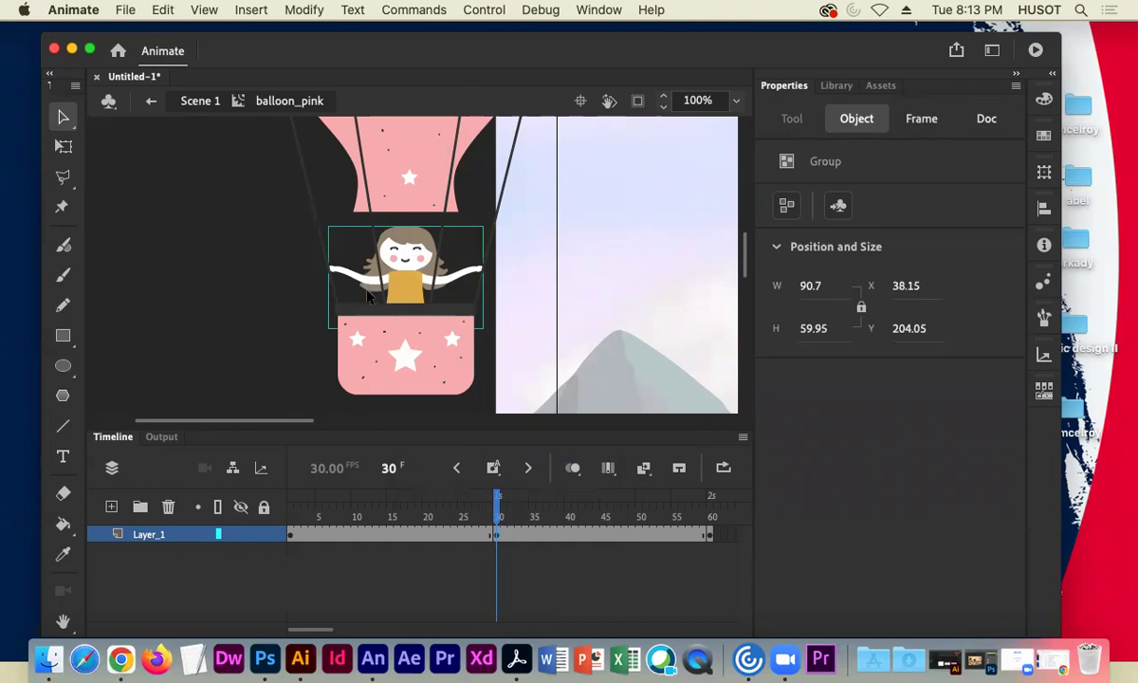
left_click(63, 146)
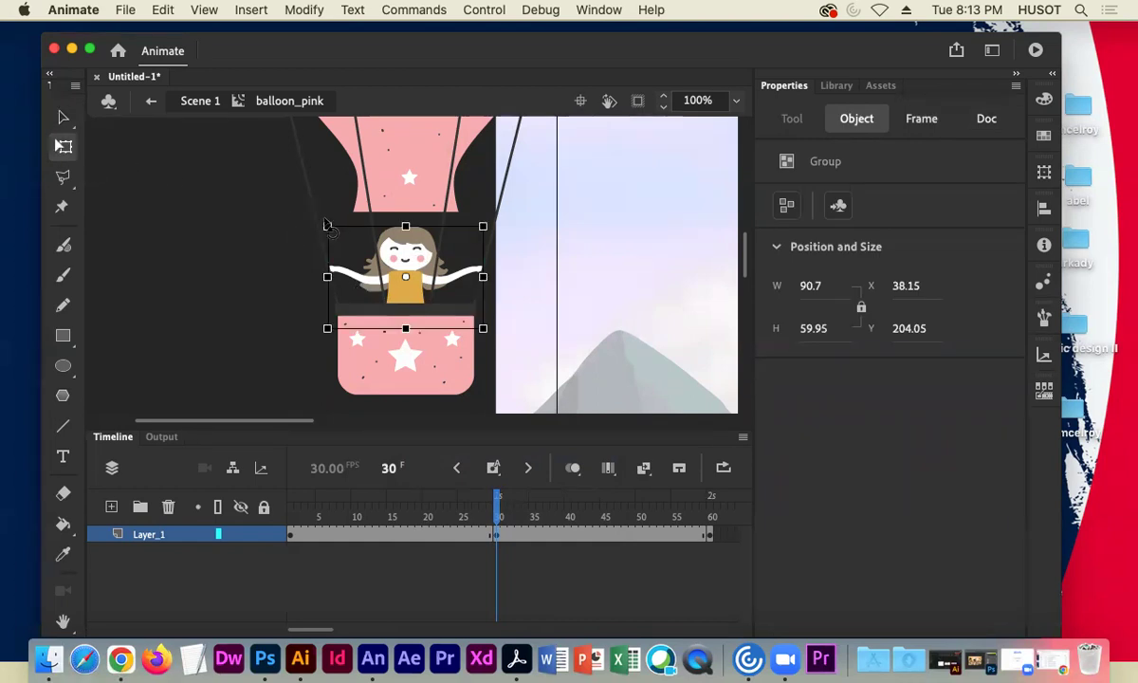
left_click_drag(302, 224, 208, 319)
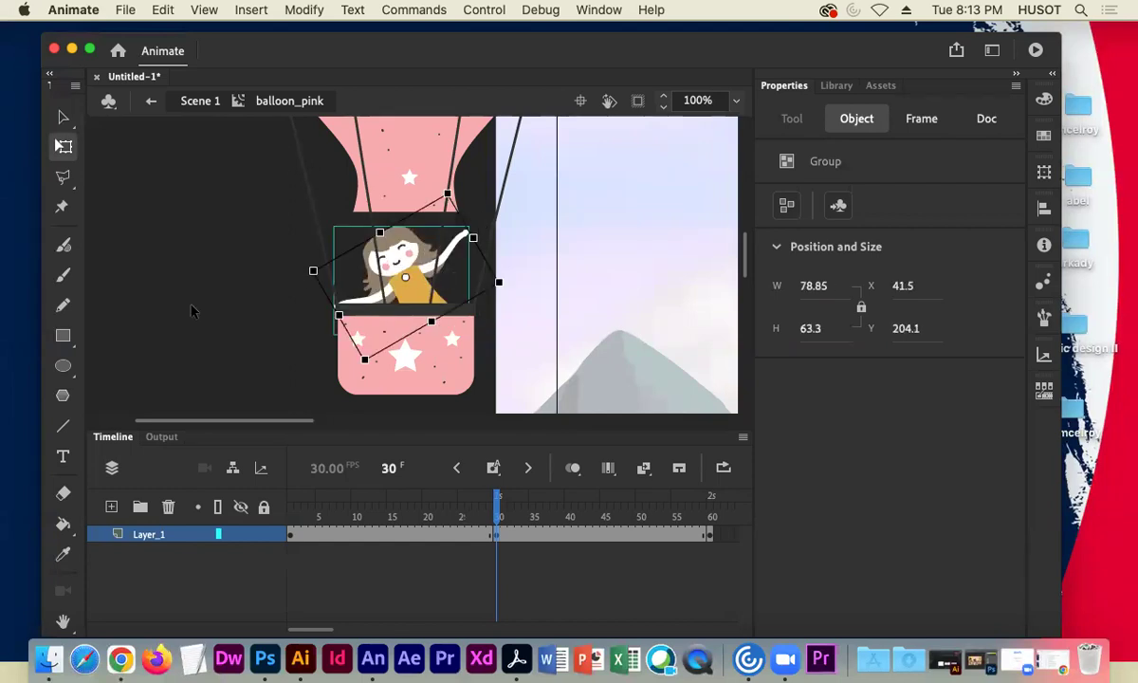
key("super+z")
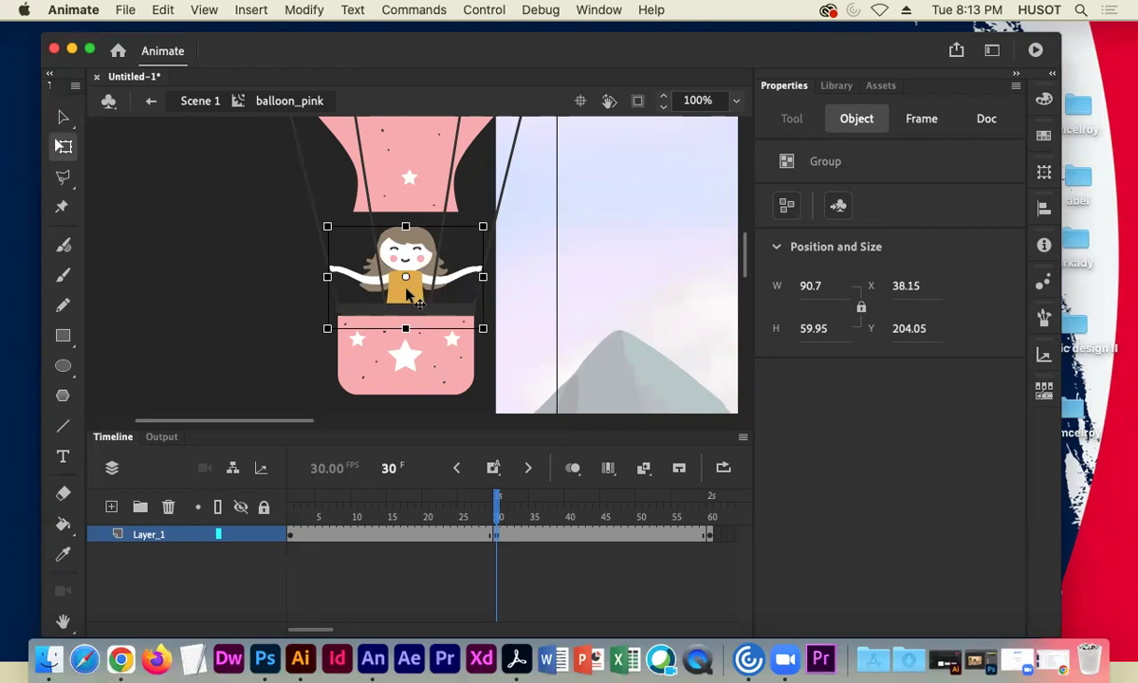
Step: Break apart the girl's group so her arms become separate objects, and deselect everything
left_click(63, 117)
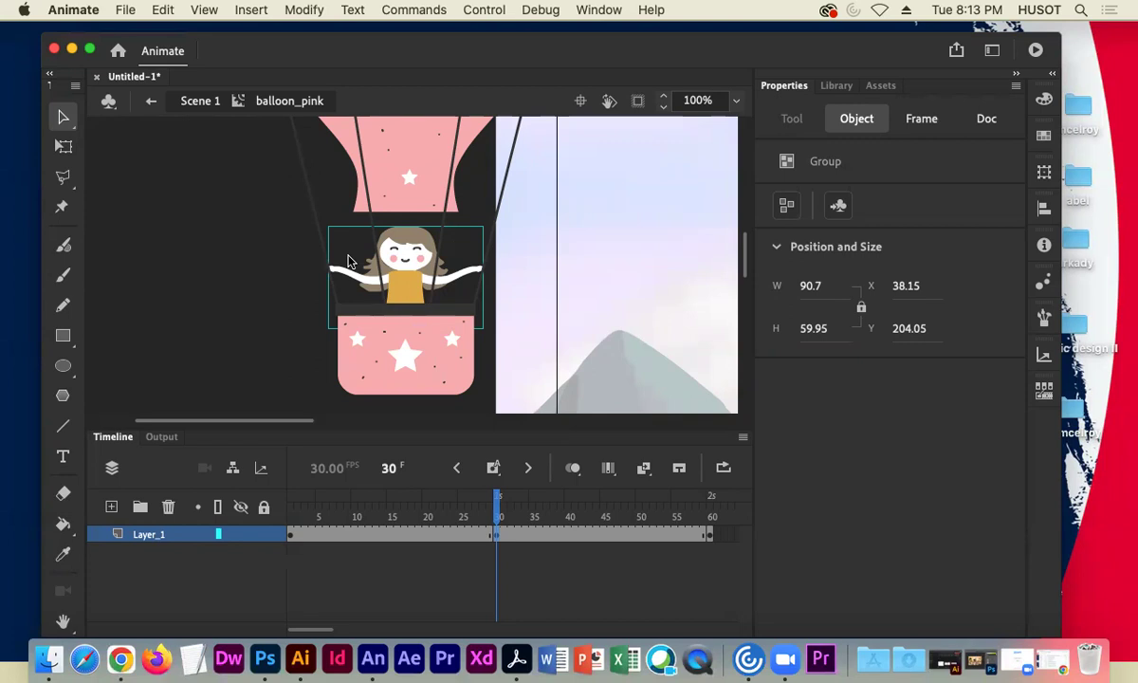
right_click(410, 284)
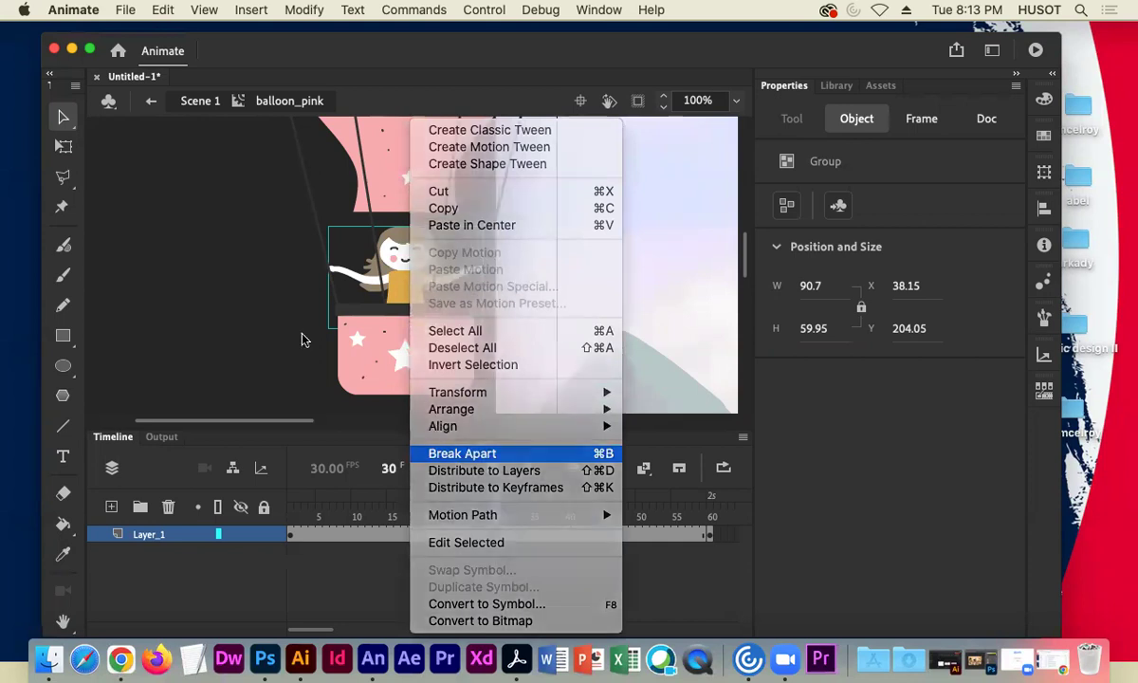
key("Return")
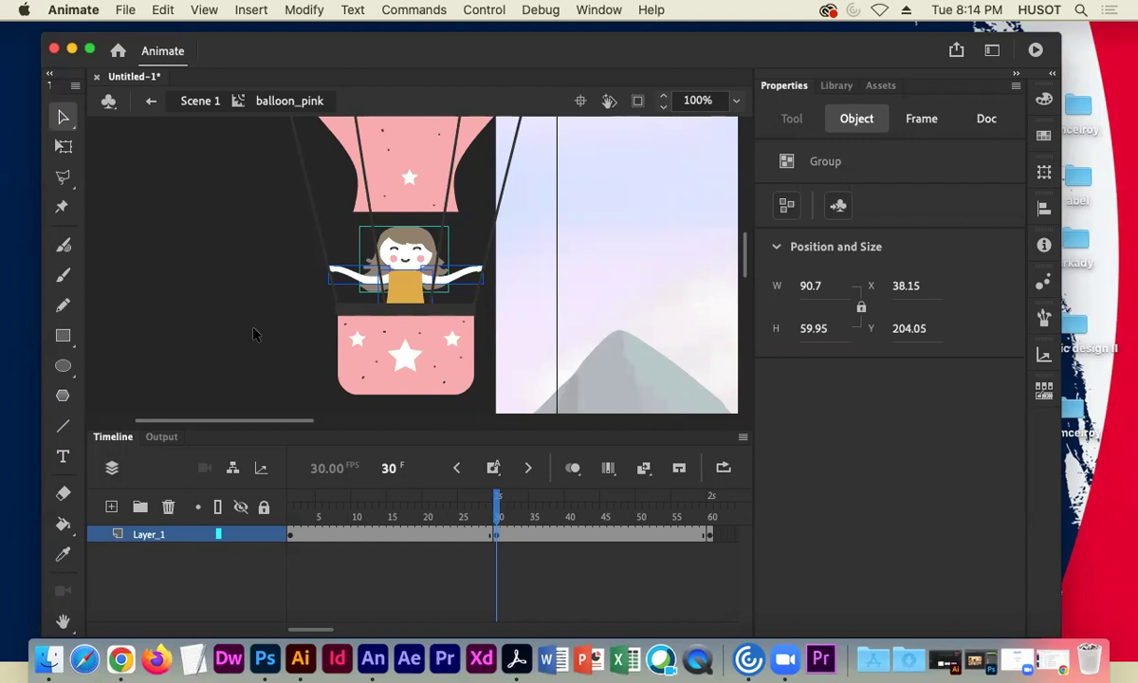
left_click(237, 232)
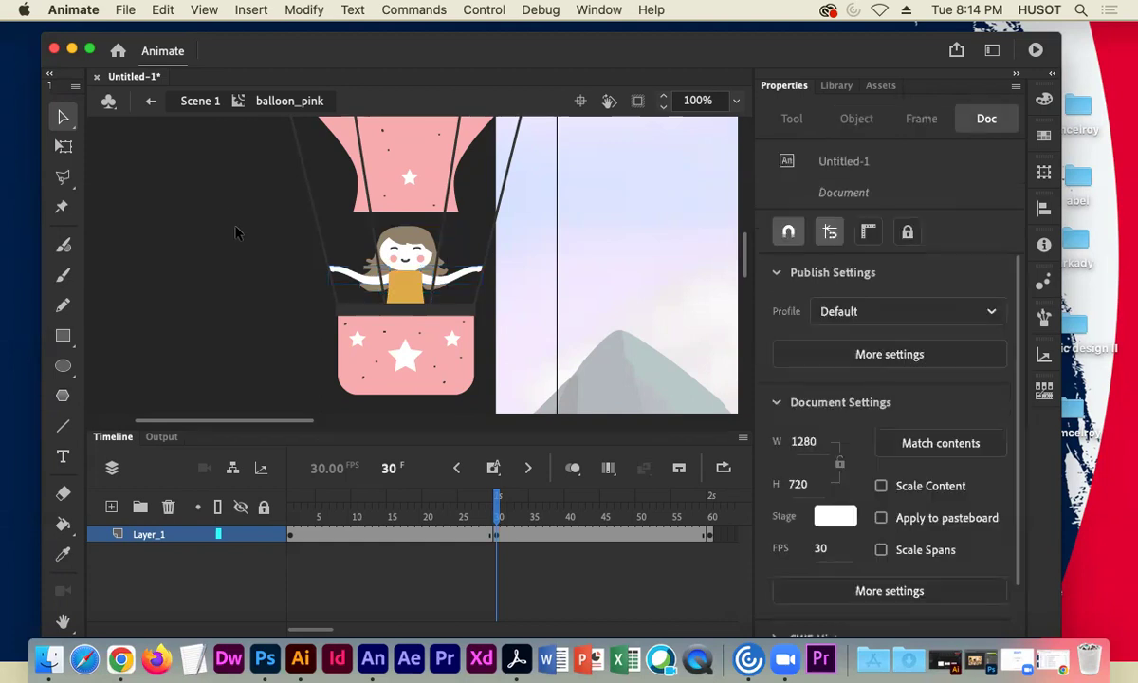
Step: At frame 30, rotate the girl's left-hand arm with Free Transform so its hand points down toward the basket rim
left_click(349, 274)
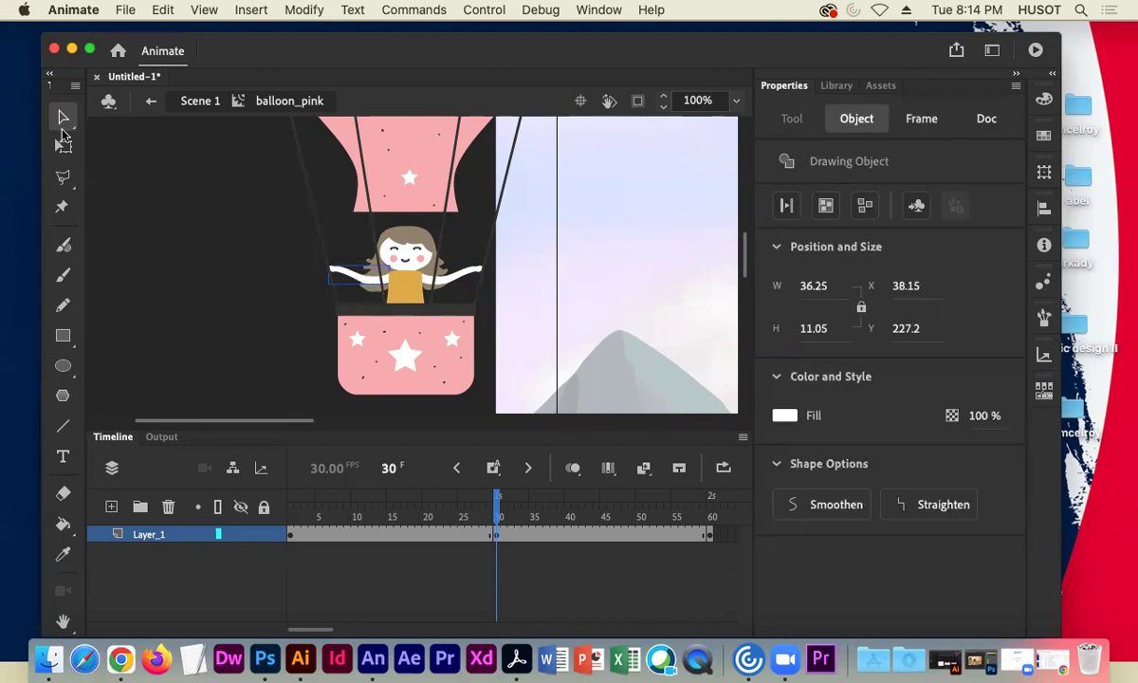
left_click(63, 148)
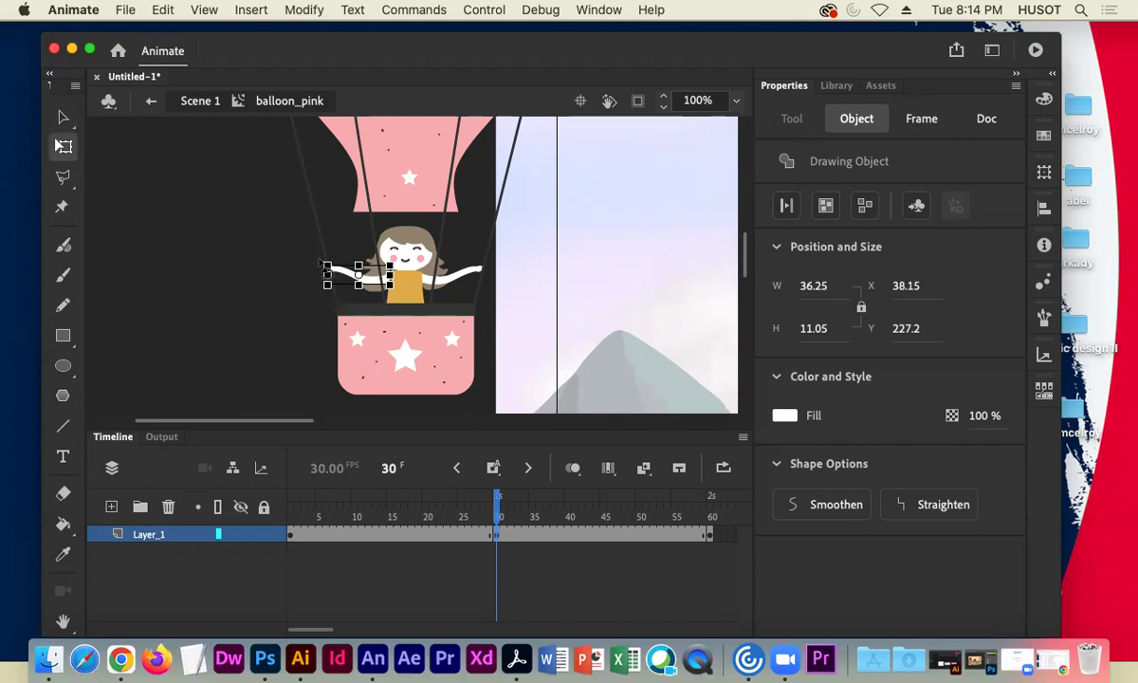
left_click_drag(318, 266, 259, 285)
left_click(242, 272)
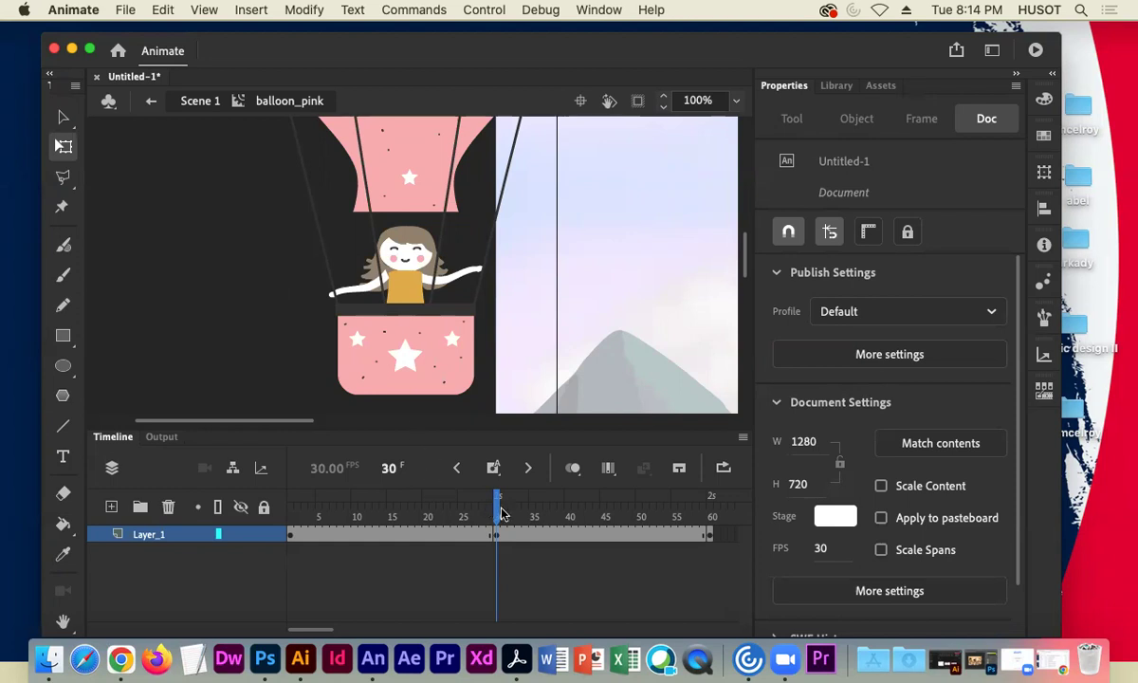
mouse_move(500, 510)
left_mouse_down()
mouse_move(460, 513)
mouse_move(527, 513)
mouse_move(499, 513)
mouse_move(510, 512)
left_mouse_up()
mouse_move(498, 509)
left_mouse_down()
mouse_move(512, 510)
mouse_move(469, 510)
mouse_move(513, 510)
mouse_move(493, 510)
mouse_move(506, 510)
mouse_move(498, 499)
left_mouse_up()
Step: Rotate the girl's right-hand arm downward at frame 30 and nudge it down and slightly left to match the other arm
left_click(428, 271)
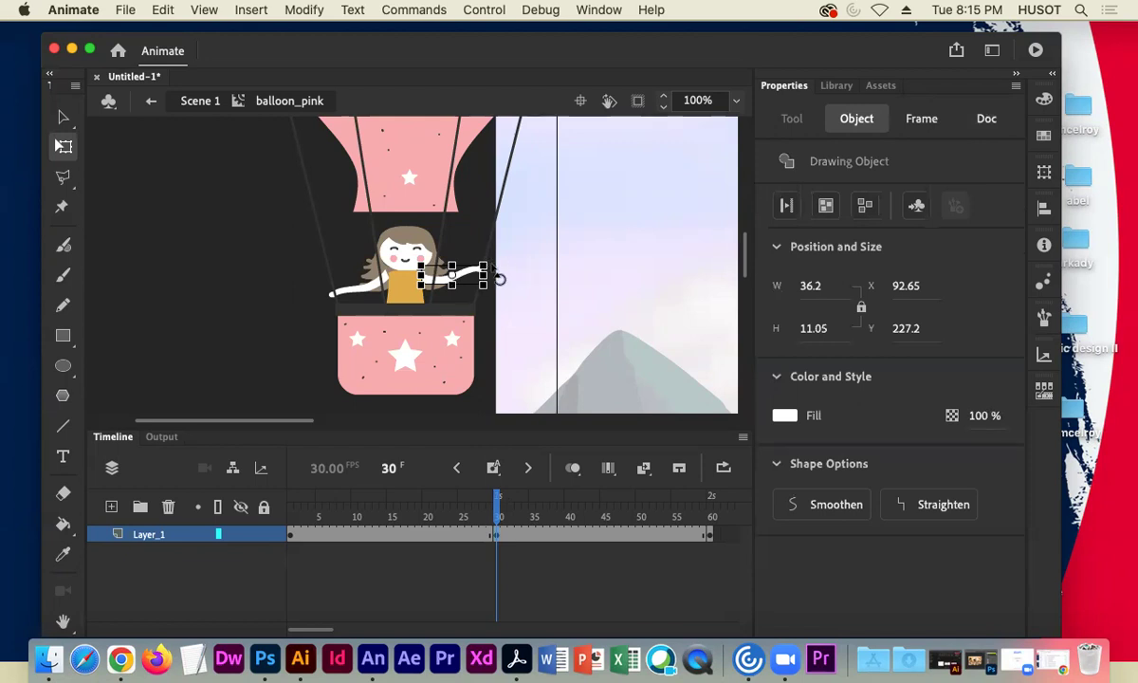
mouse_move(499, 277)
left_mouse_down()
mouse_move(501, 289)
mouse_move(511, 284)
left_mouse_up()
key("Down")
key("Down")
key("Down")
key("Down")
key("Down")
key("Left")
left_click(373, 284)
left_click(268, 249)
Step: Scrub and play the balloon_pink timeline between frames 30 and 60 to check the girl's arm movement
left_click_drag(495, 513, 708, 490)
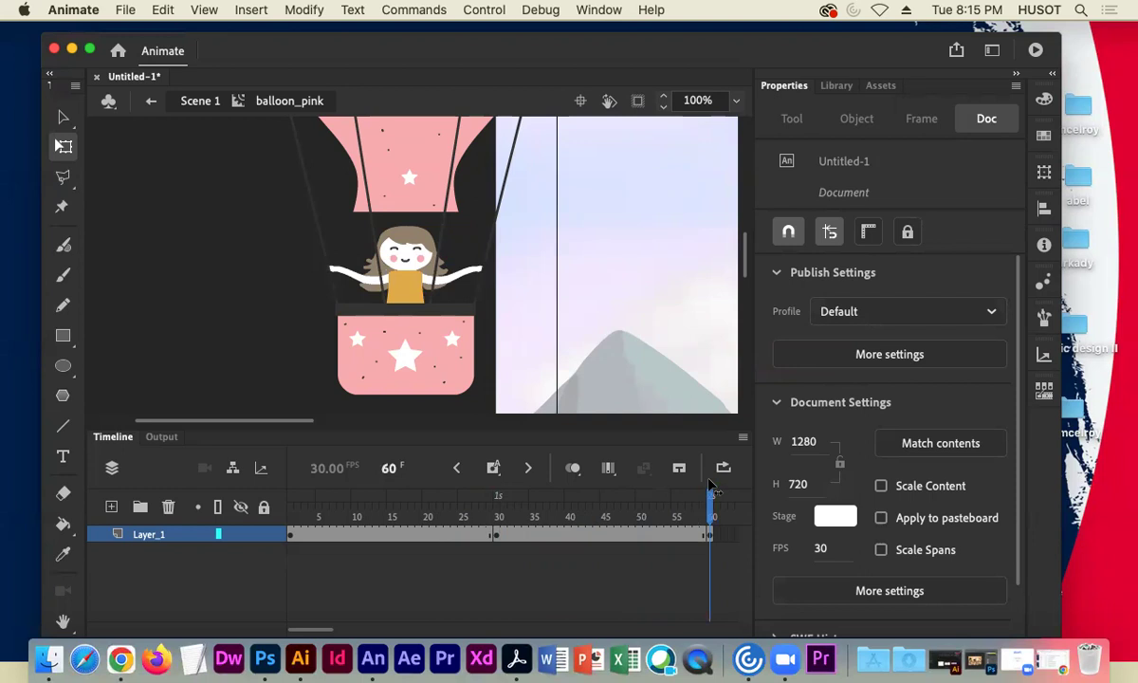
left_click_drag(713, 489, 560, 489)
key("Return")
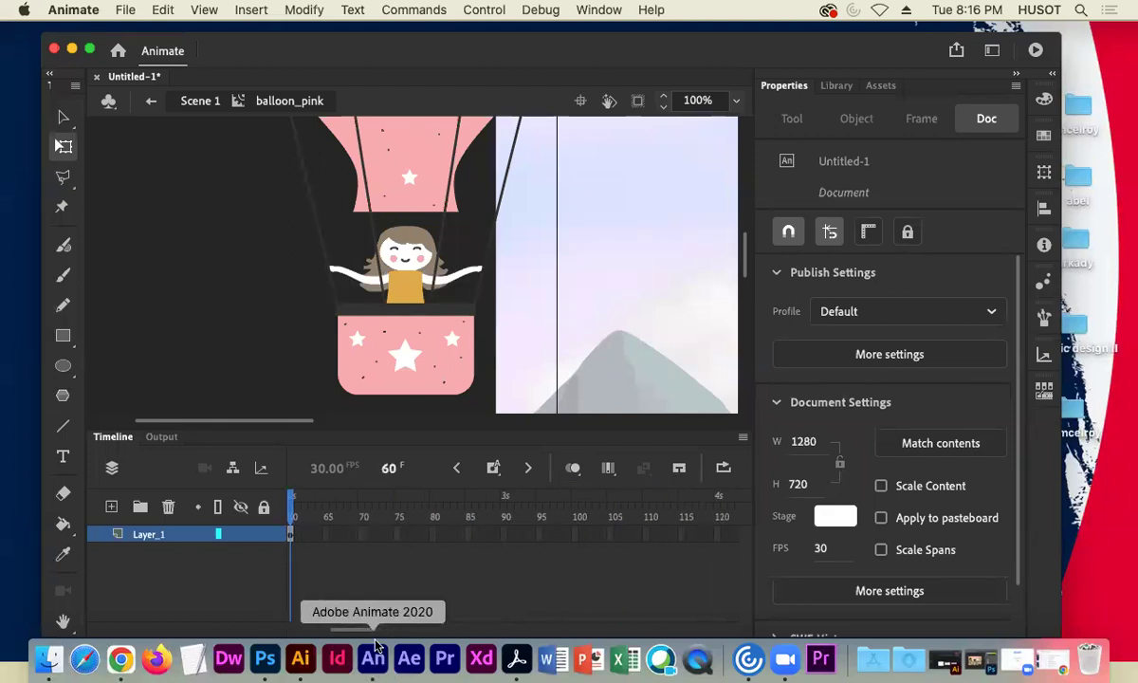
left_click_drag(361, 636, 334, 638)
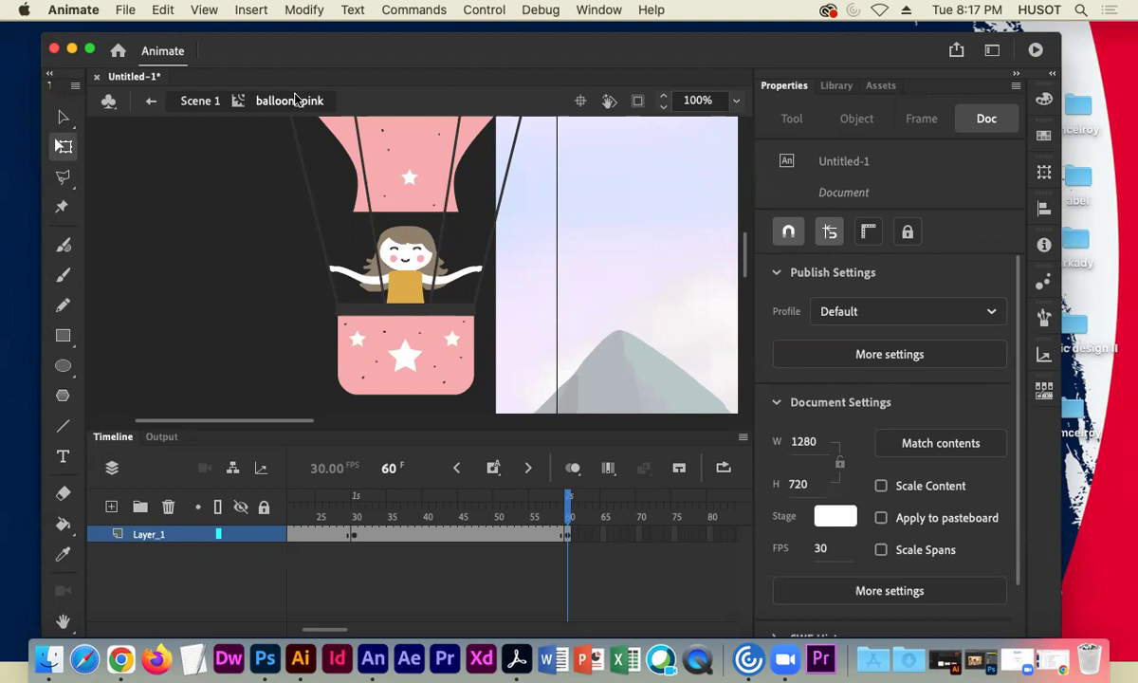
Step: Return to Scene 1, test the movie in Animate to check the waving arms, and close the preview window
left_click(198, 102)
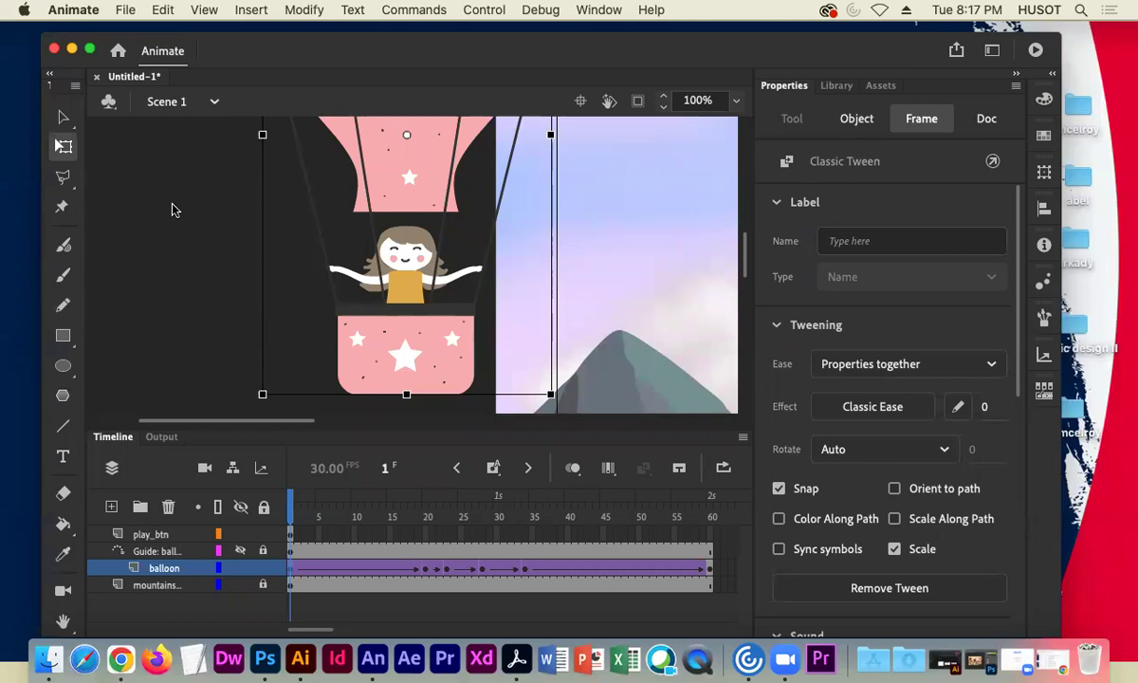
left_click(446, 11)
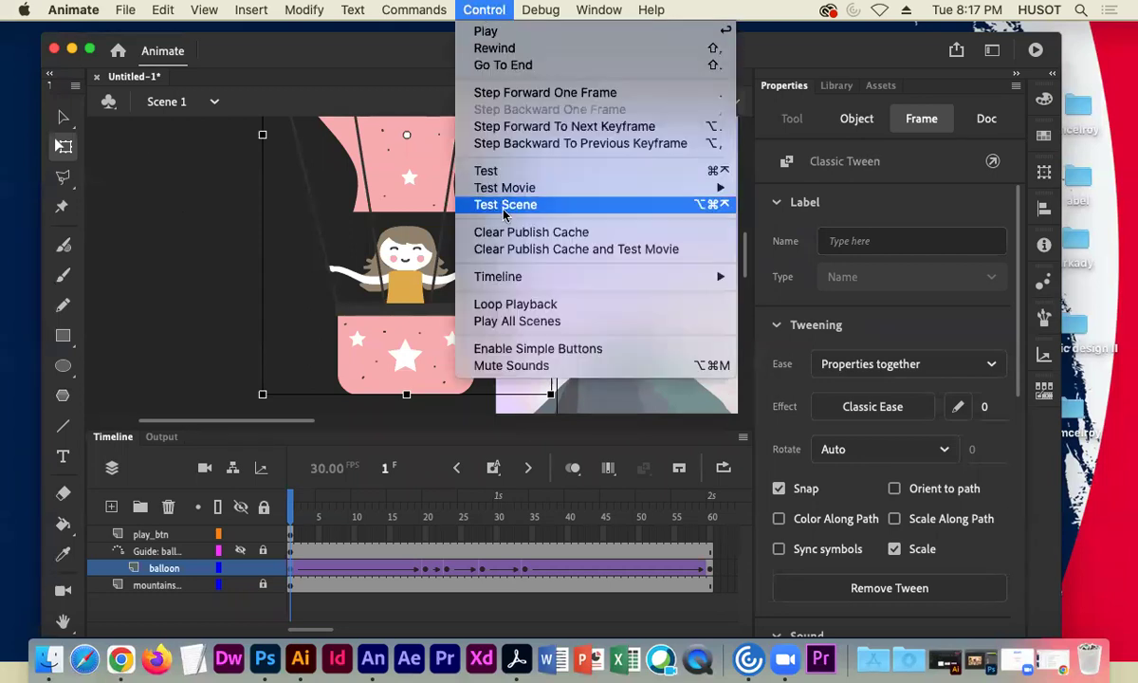
mouse_move(564, 190)
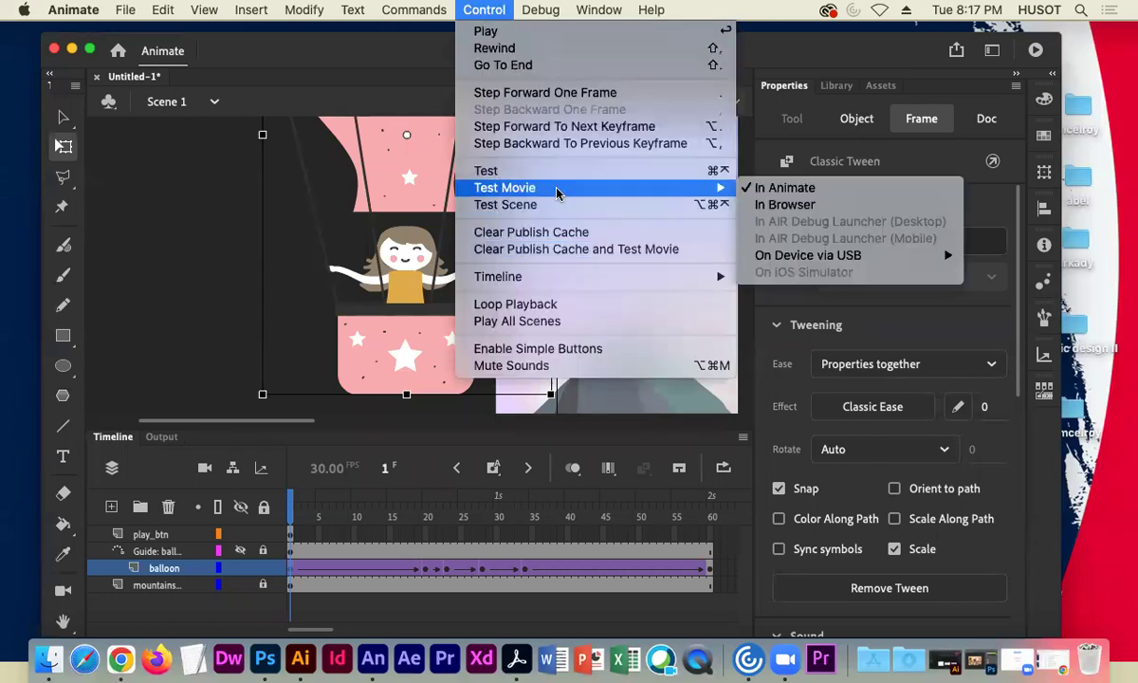
left_click(761, 190)
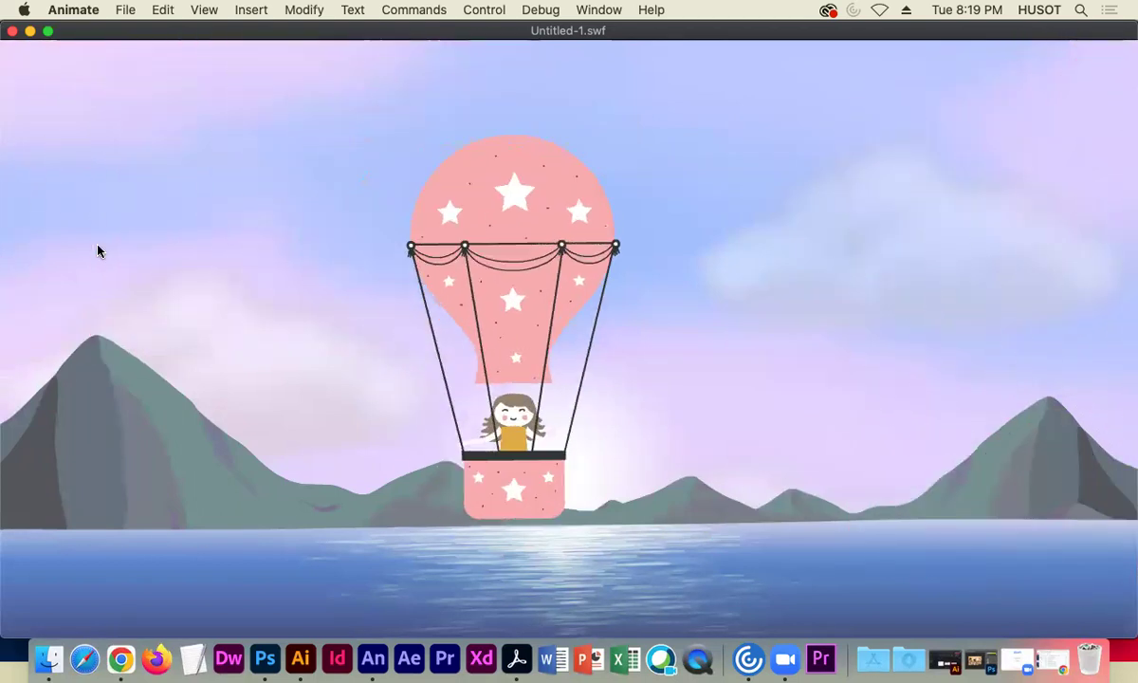
left_click(12, 32)
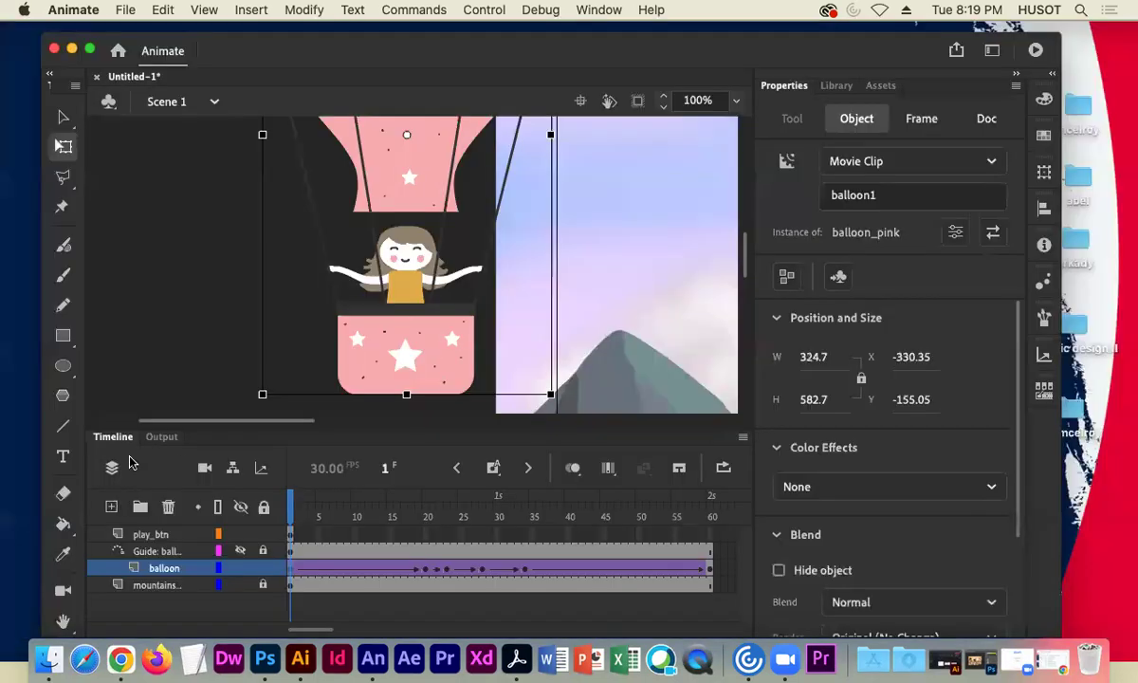
Step: Open the balloon_pink symbol and examine the girl's lowered-arm pose at frame 30 with the whole balloon in view
double_click(415, 329)
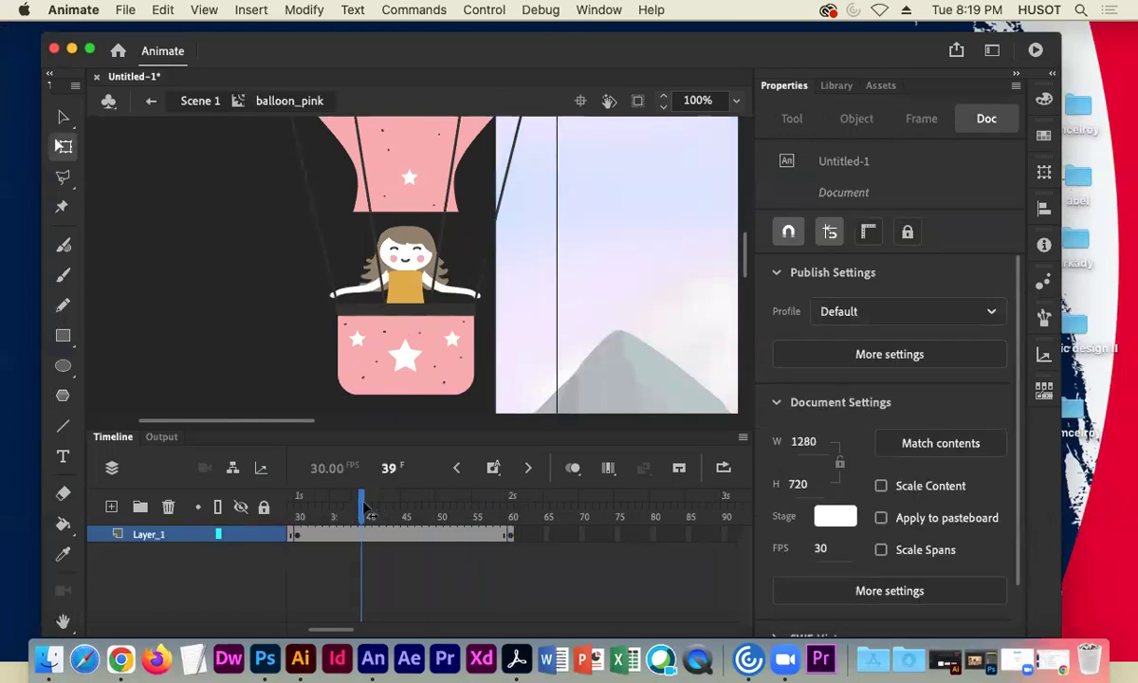
left_click(297, 535)
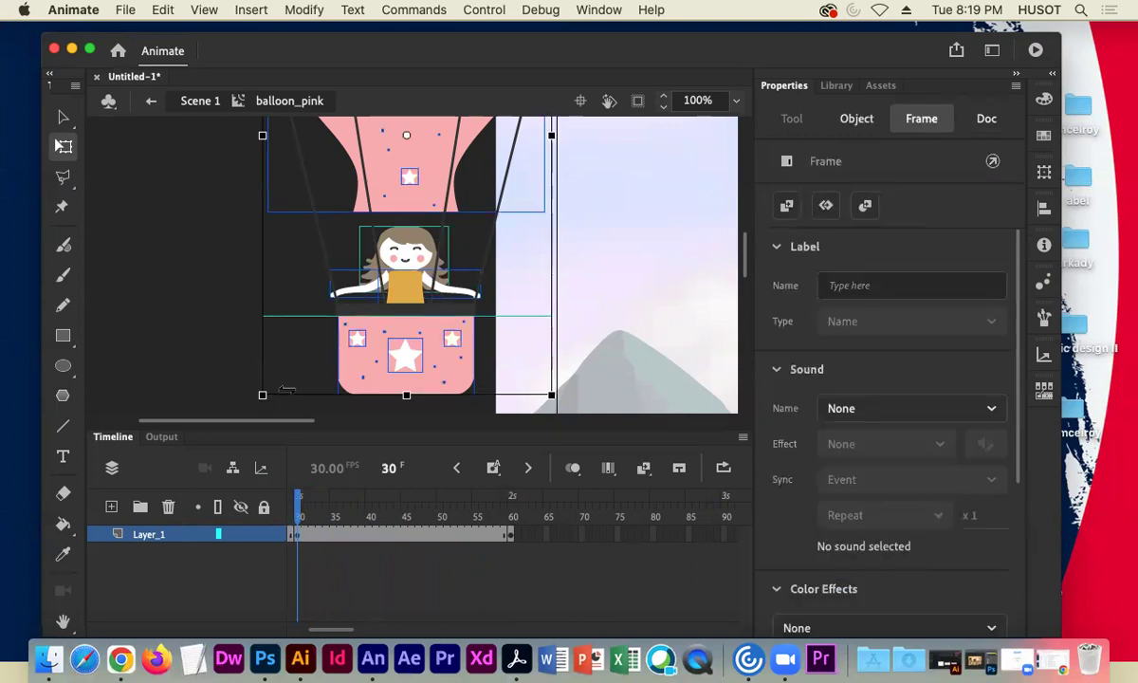
key("super+minus")
key("super+minus")
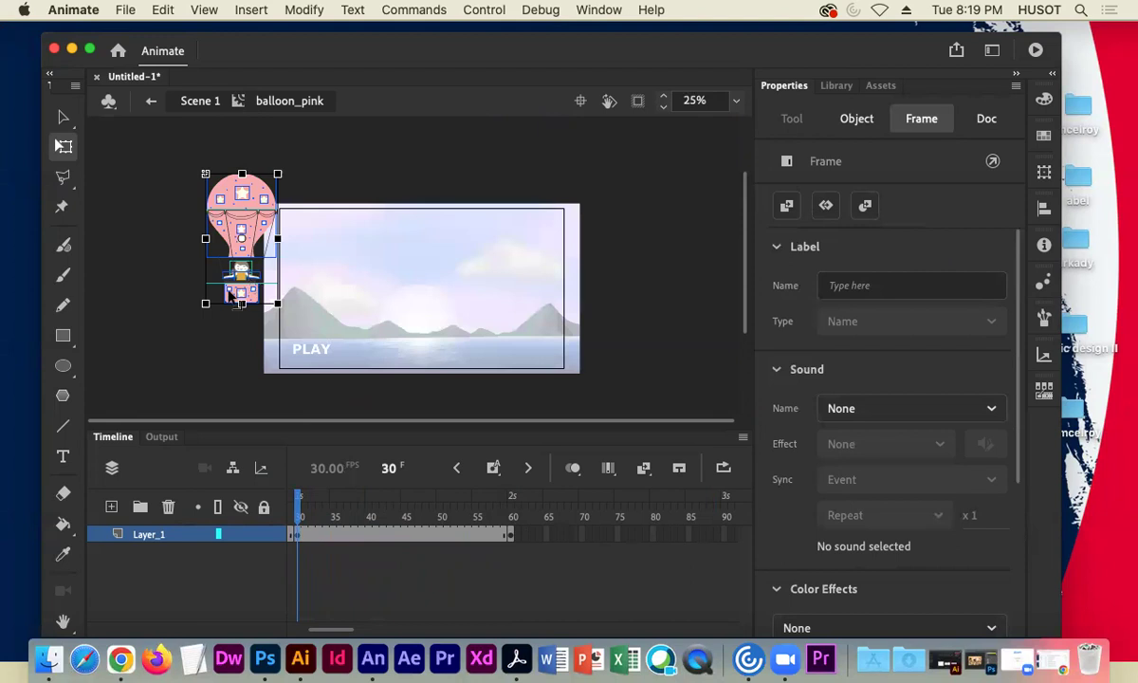
left_click(127, 278)
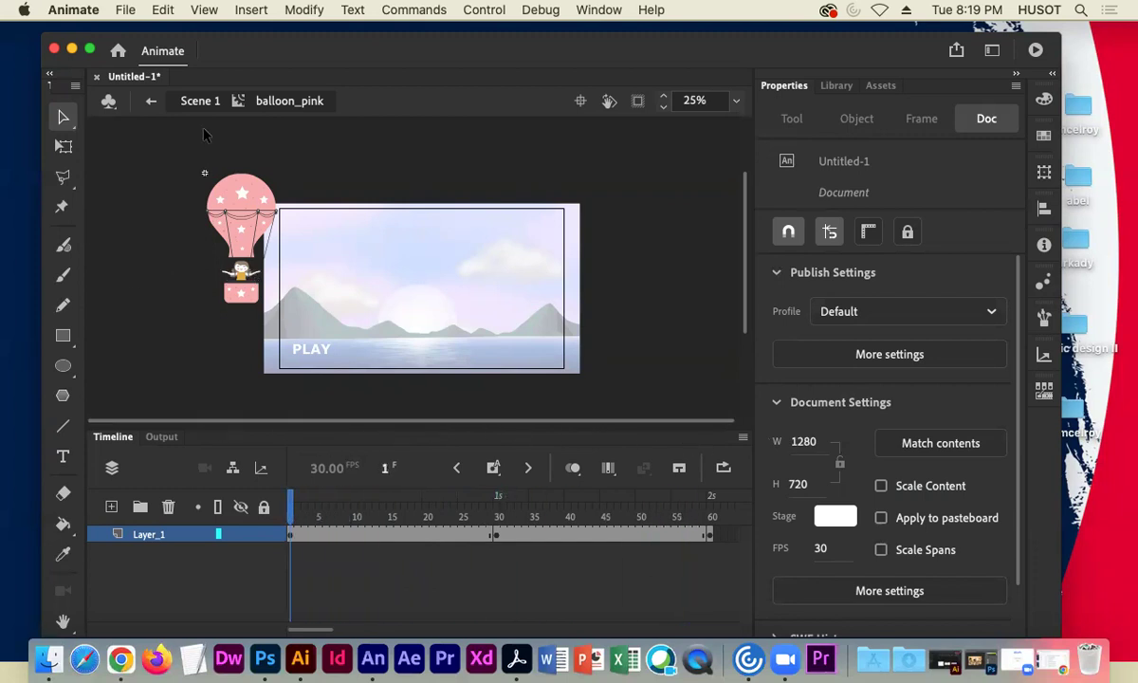
Step: Go back to Scene 1, run the movie test in Animate to watch the balloon flight, and close the preview
left_click(197, 101)
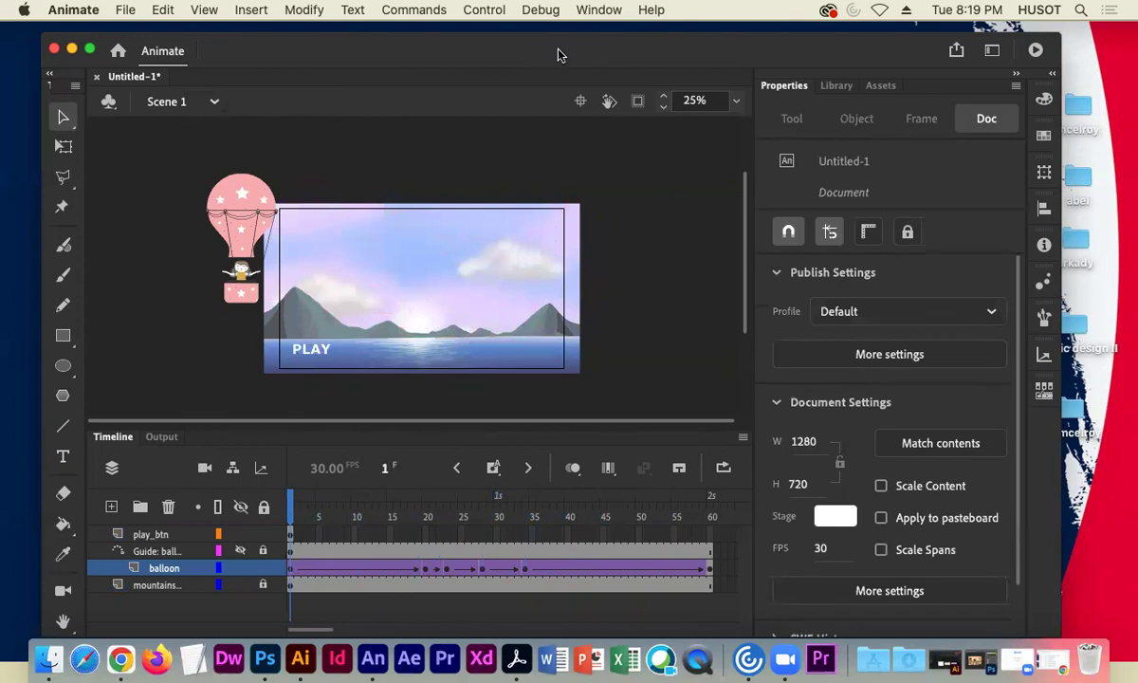
left_click(491, 13)
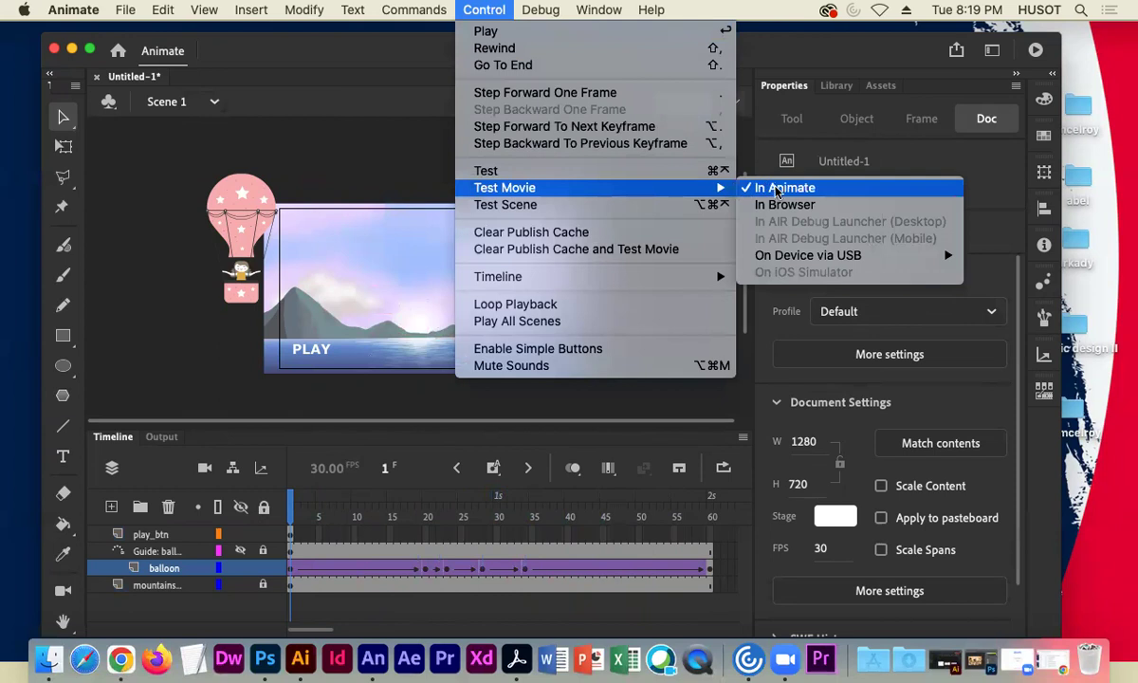
left_click(778, 190)
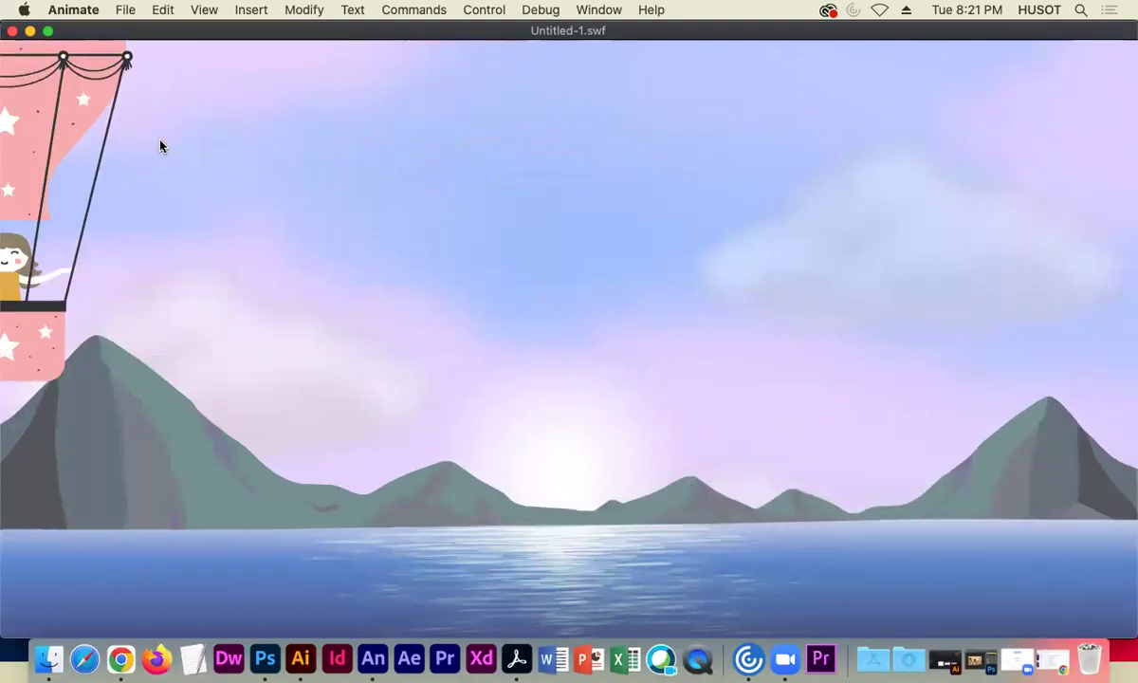
left_click(13, 32)
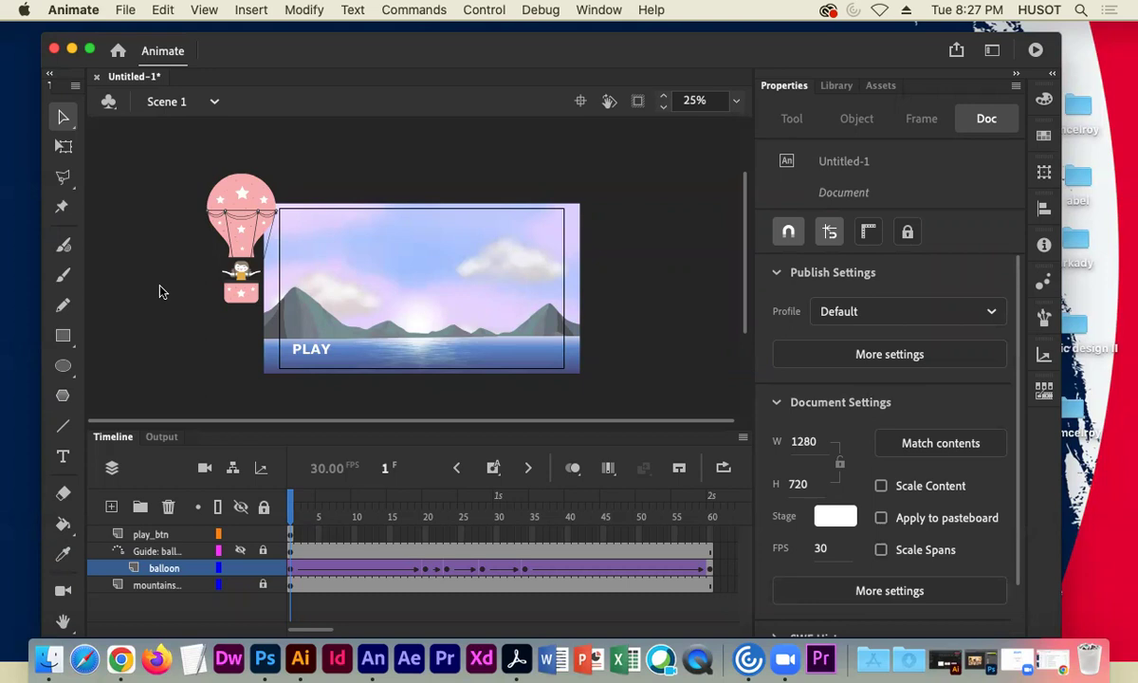
Step: Select the PLAY button's layer at frame 1, open the Actions editor, and resize and reposition it clear of the button
left_click(316, 351)
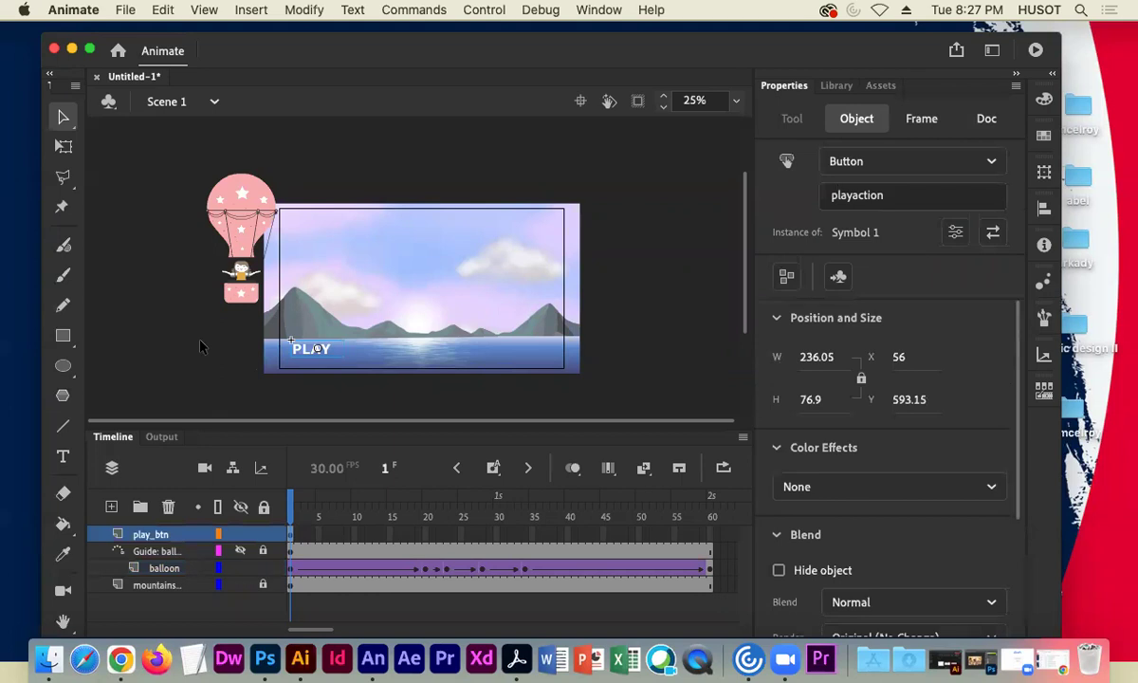
left_click(341, 186)
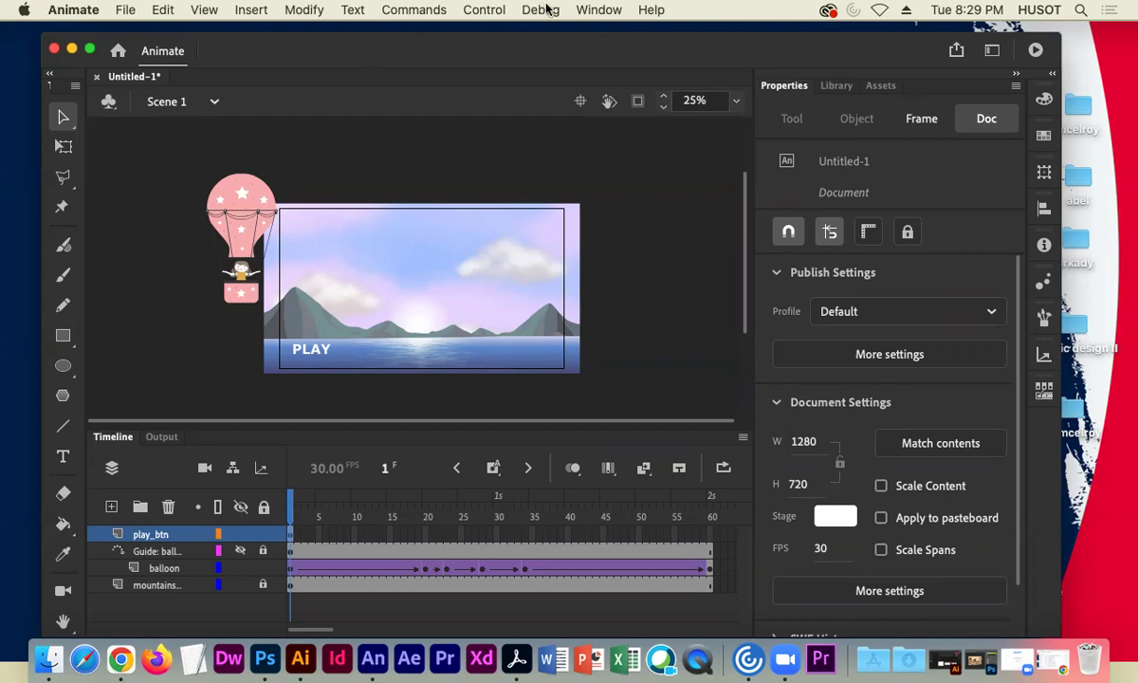
left_click(599, 9)
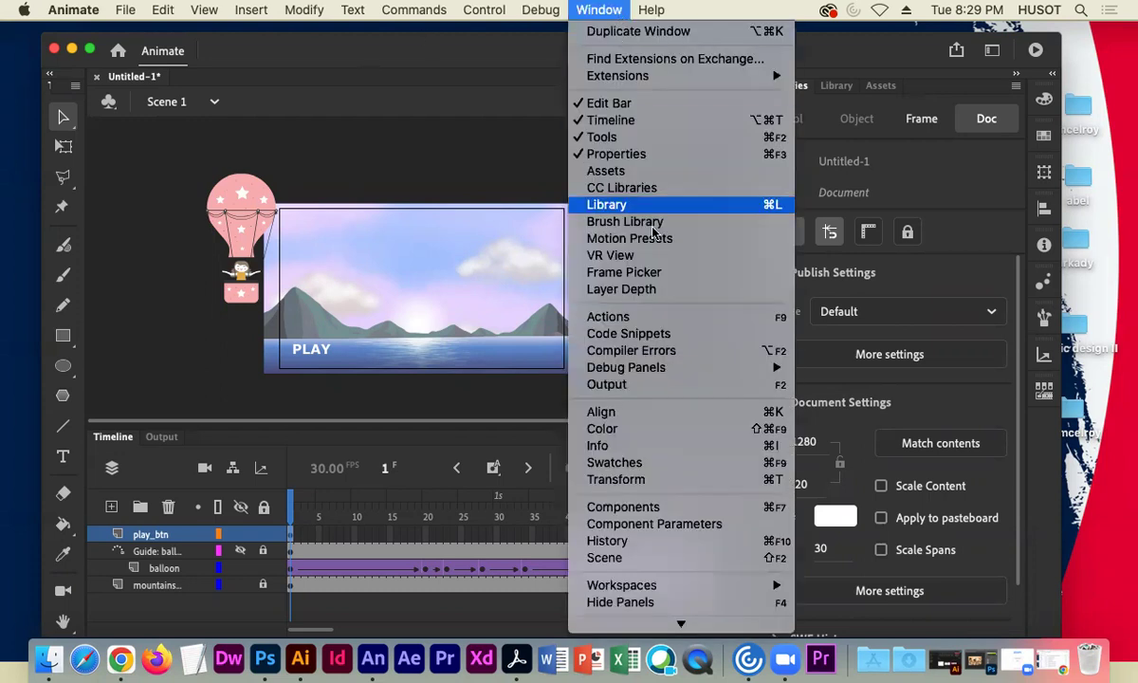
left_click(639, 317)
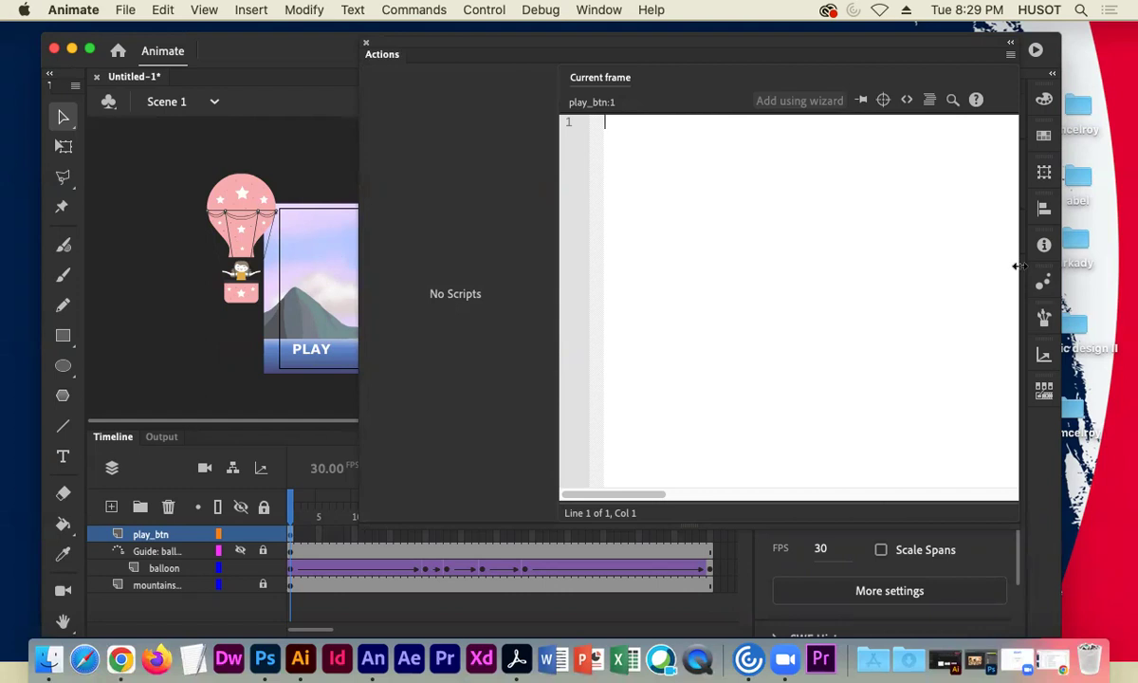
left_click_drag(1016, 269, 978, 265)
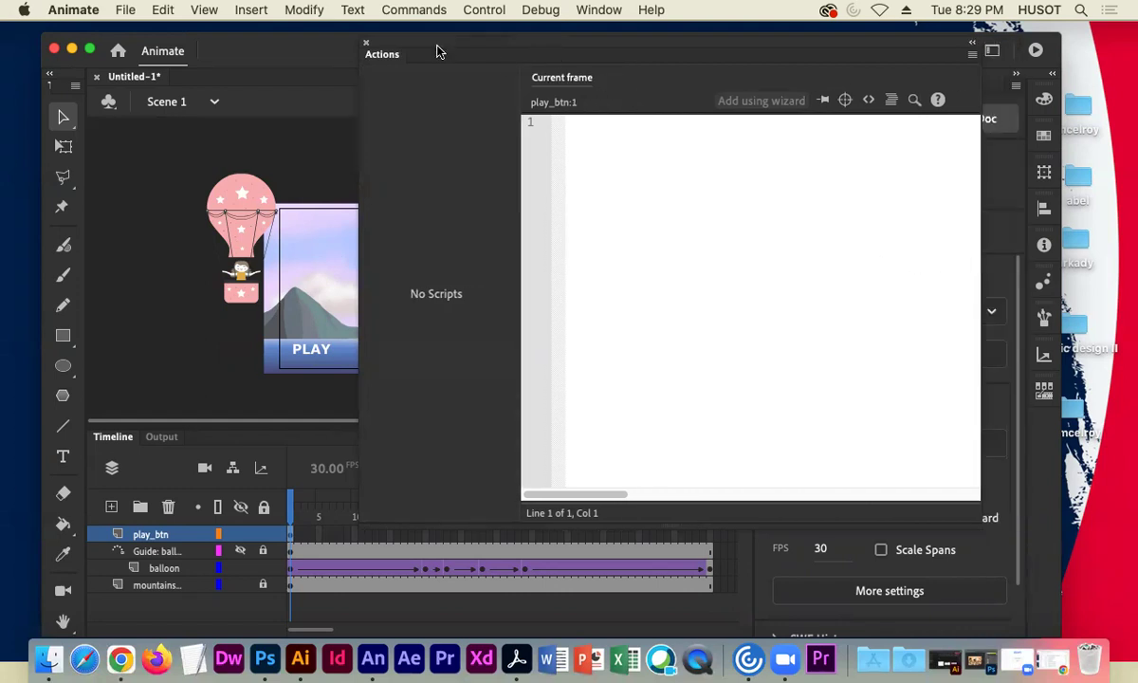
left_click_drag(437, 49, 461, 142)
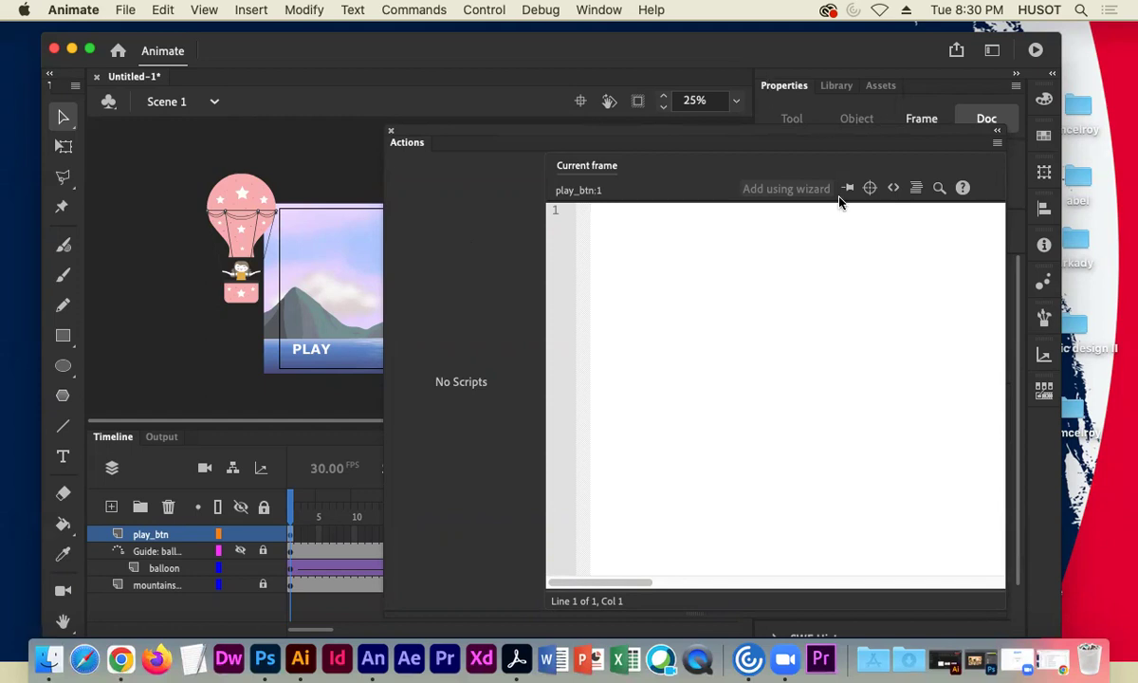
Step: Add the ActionScript Timeline Navigation snippet "Stop at this Frame" to frame 1
left_click(892, 187)
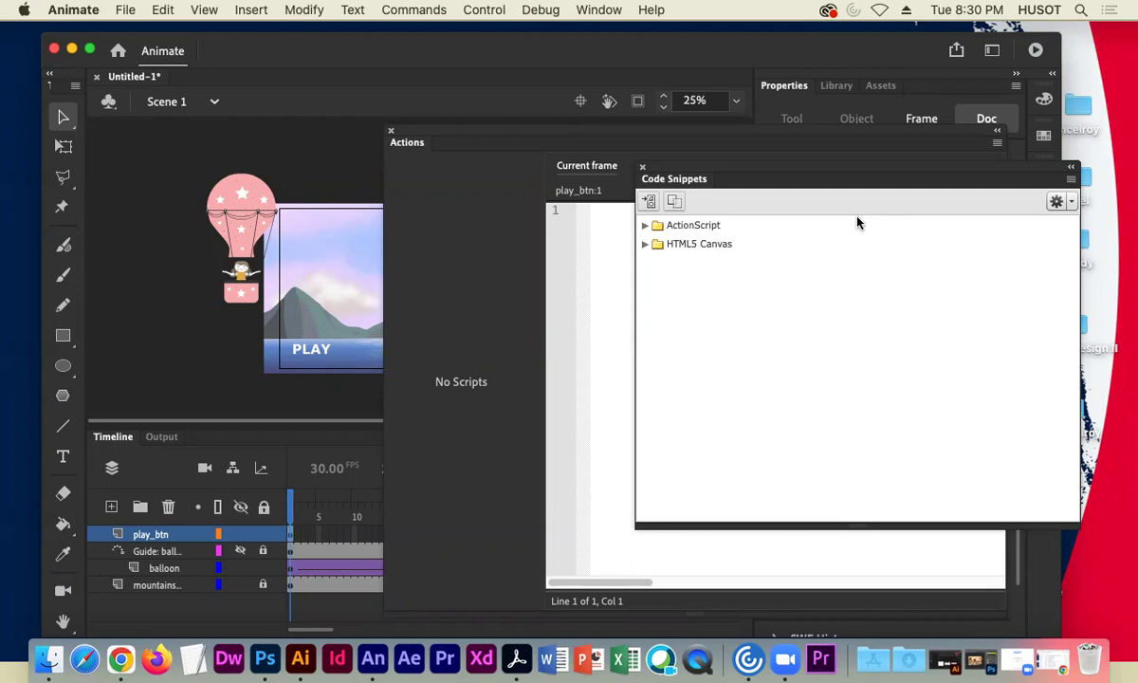
double_click(654, 229)
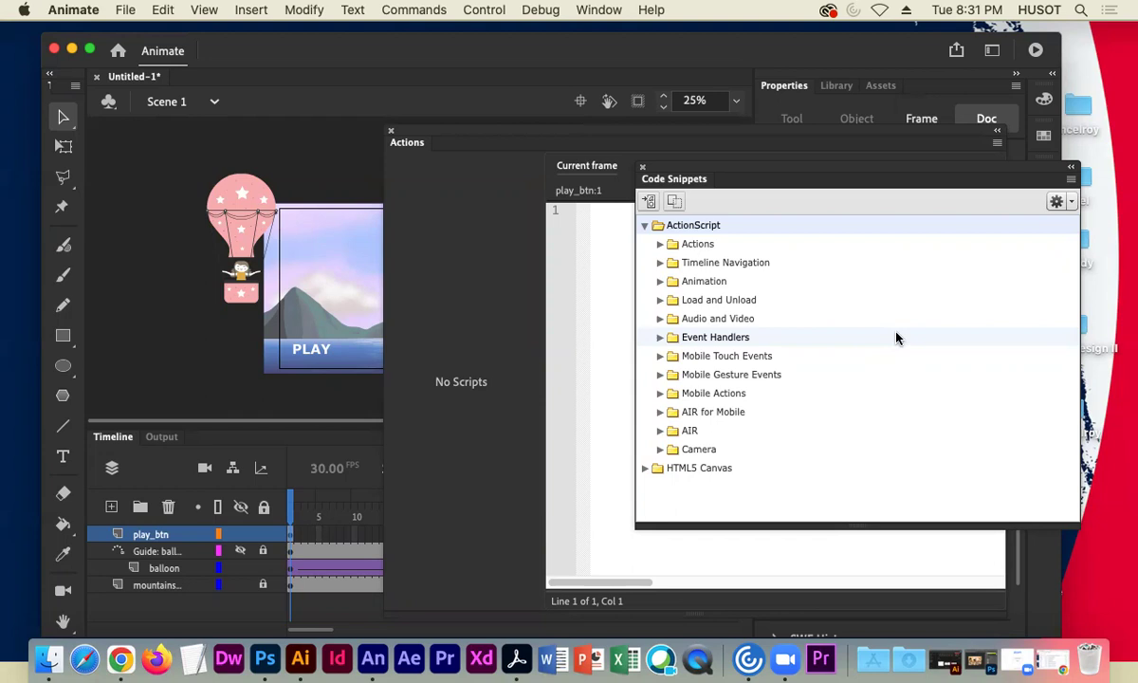
double_click(676, 268)
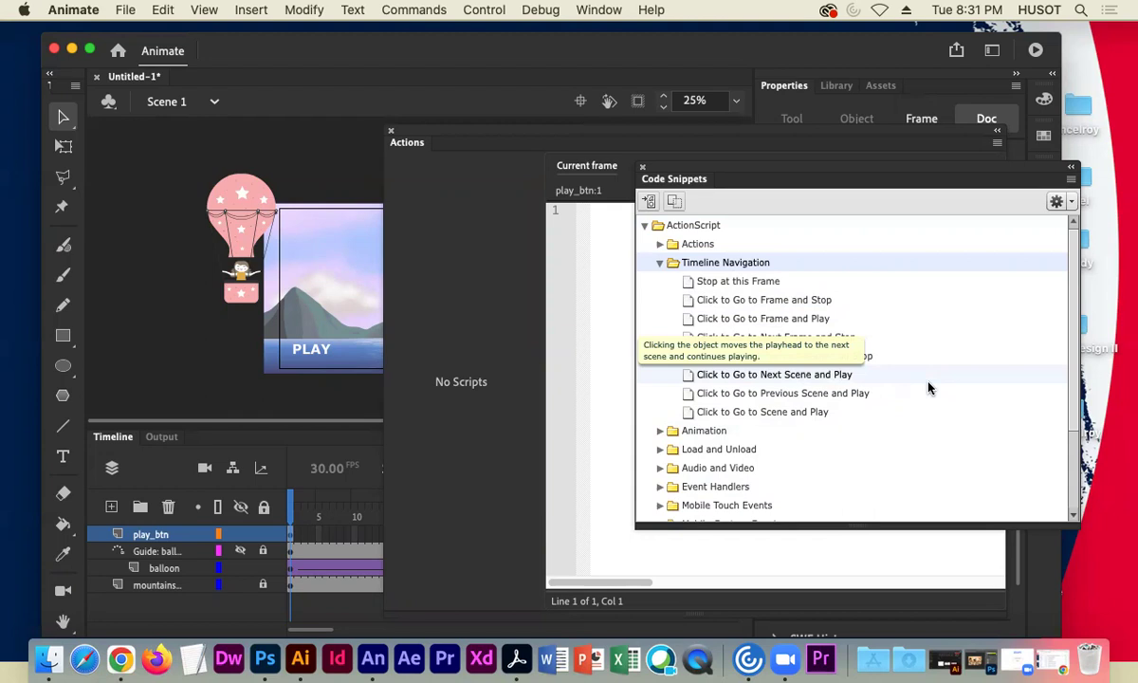
double_click(721, 281)
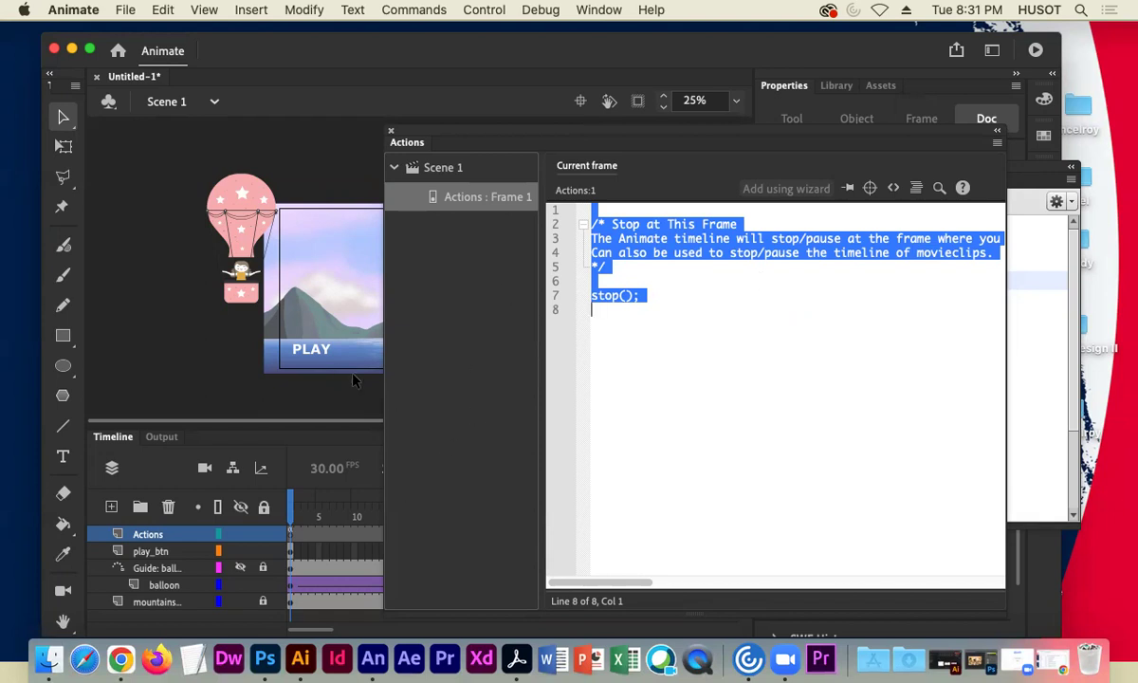
Step: Apply the "Click to Go to Frame and Play" code snippet to the PLAY button instance
left_click(314, 351)
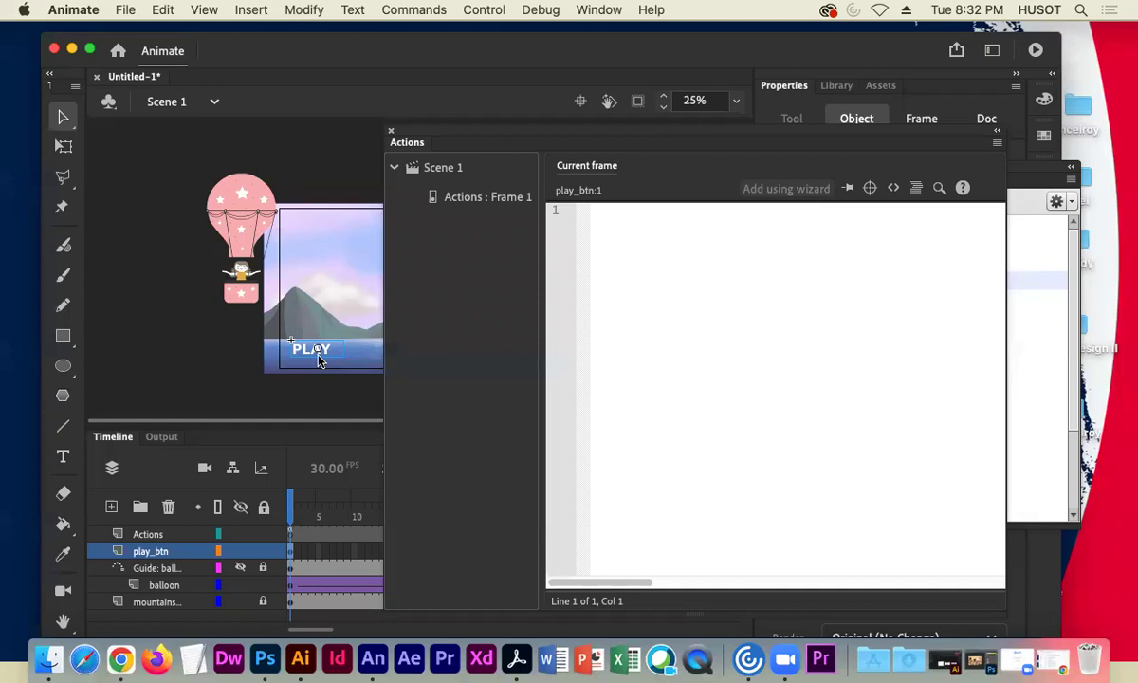
left_click(893, 187)
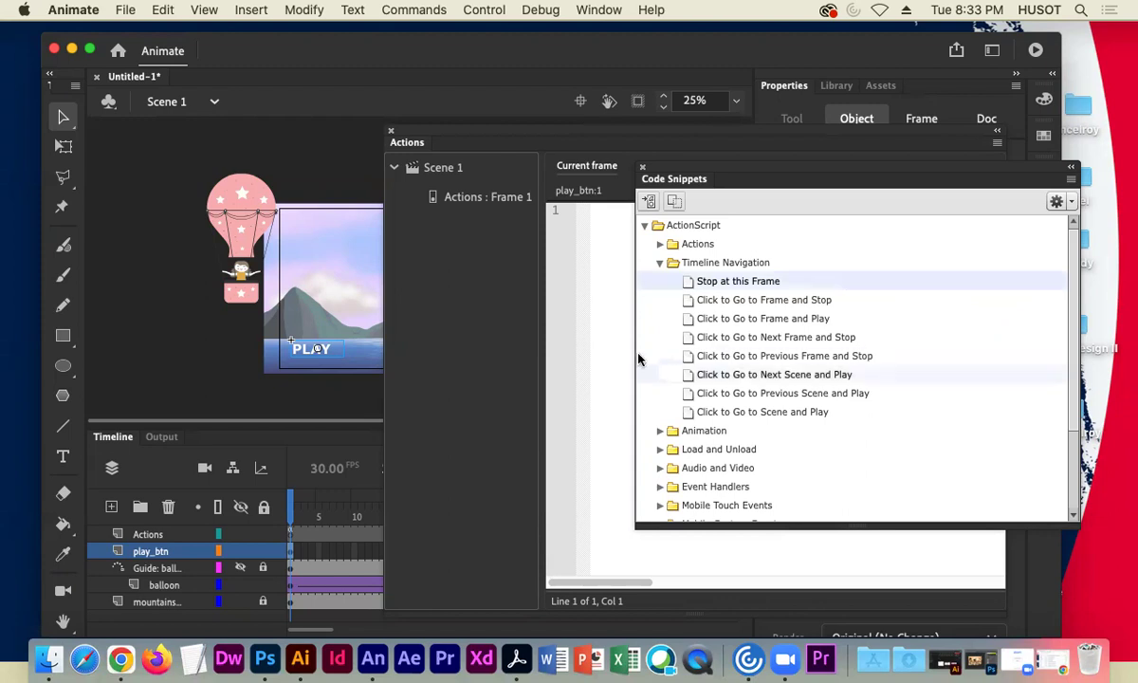
double_click(767, 324)
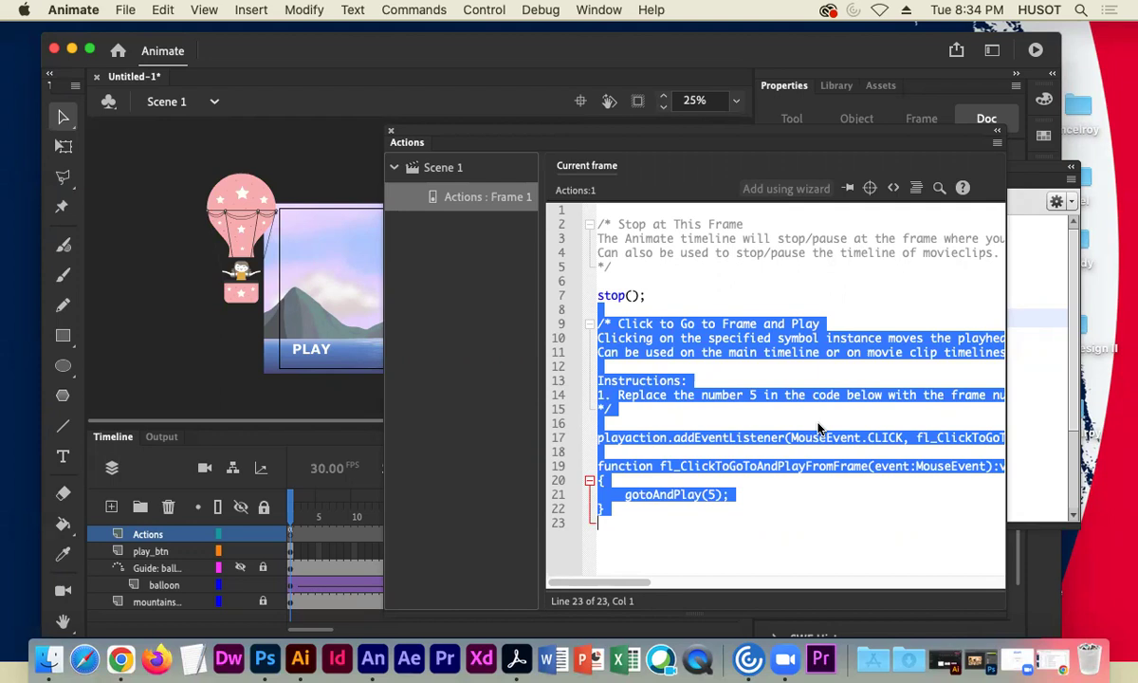
Step: Change the gotoAndPlay target frame in the button script to 2 and close the Actions and Code Snippets windows
left_click(709, 495)
double_click(713, 495)
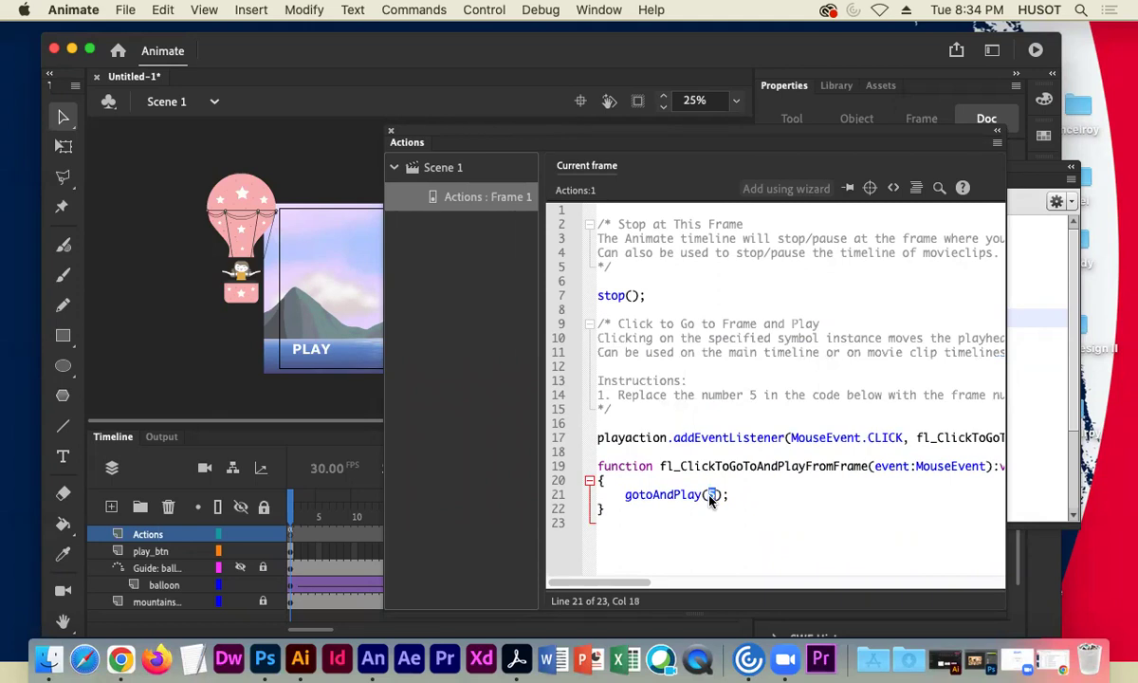
type("2")
left_click(391, 132)
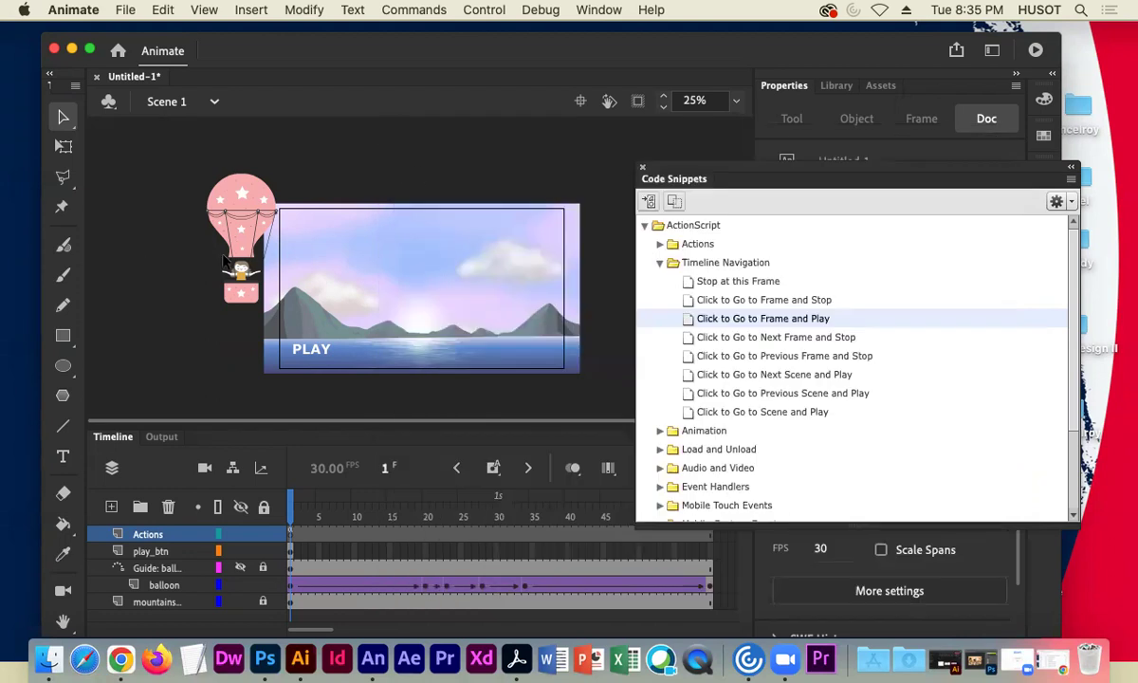
left_click(643, 168)
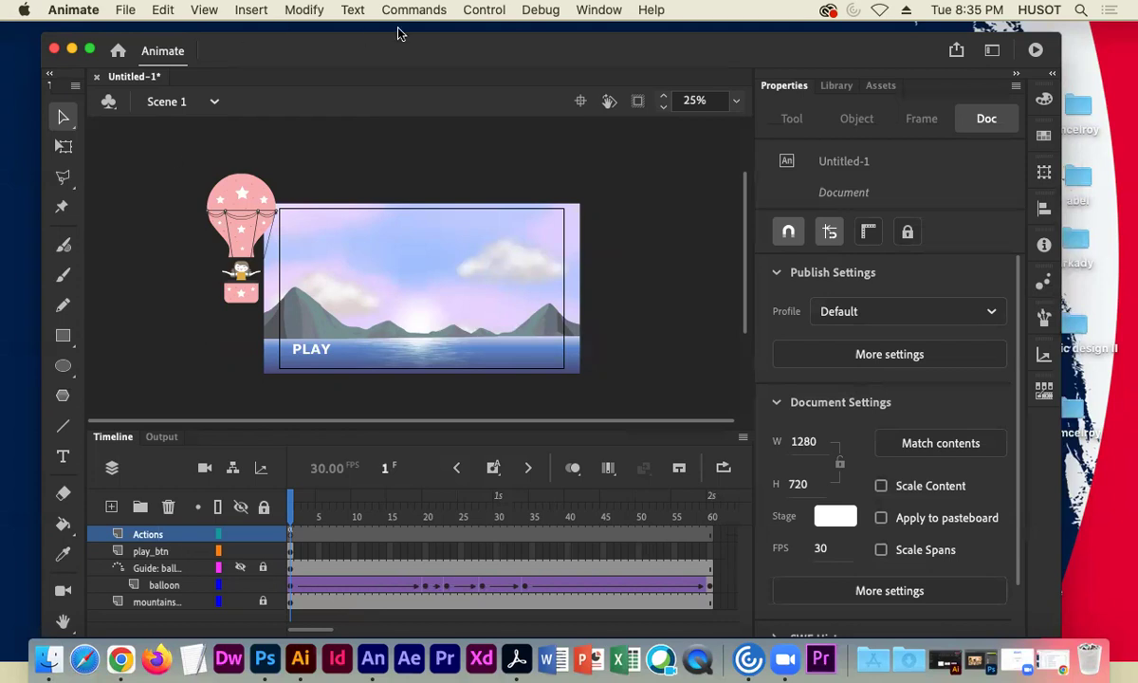
Step: Save the document as lecture02_final.fla in the animate_lecture02 folder within the digital animation folder on the Desktop
left_click(123, 11)
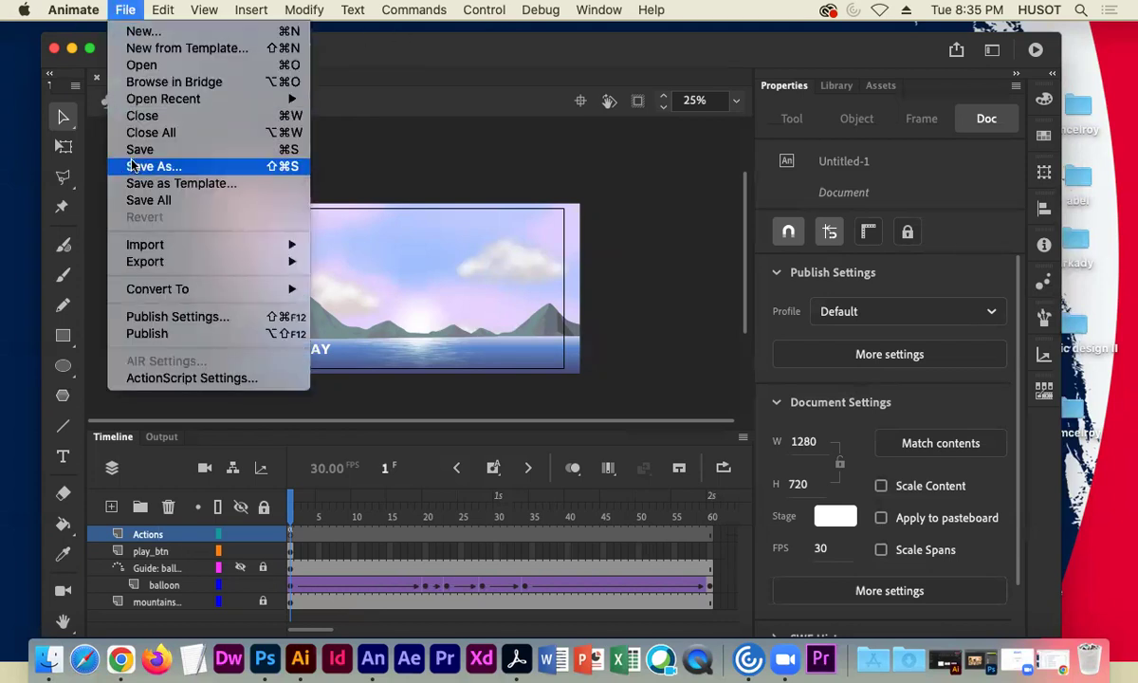
left_click(137, 152)
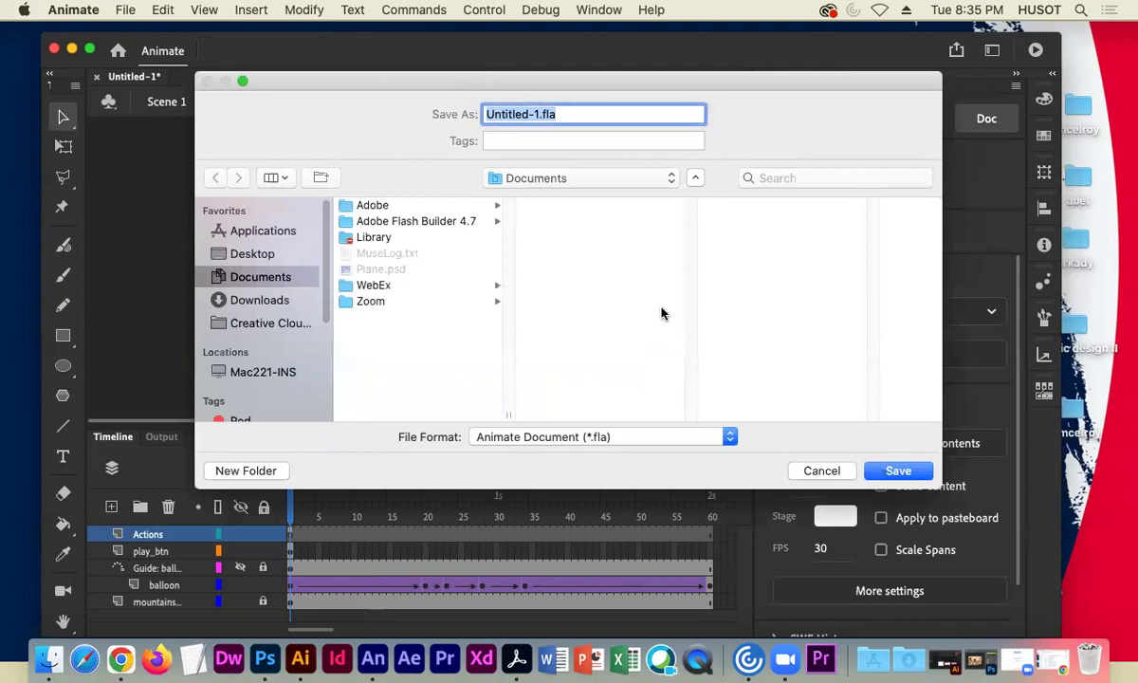
left_click_drag(540, 114, 483, 115)
type("lecture)")
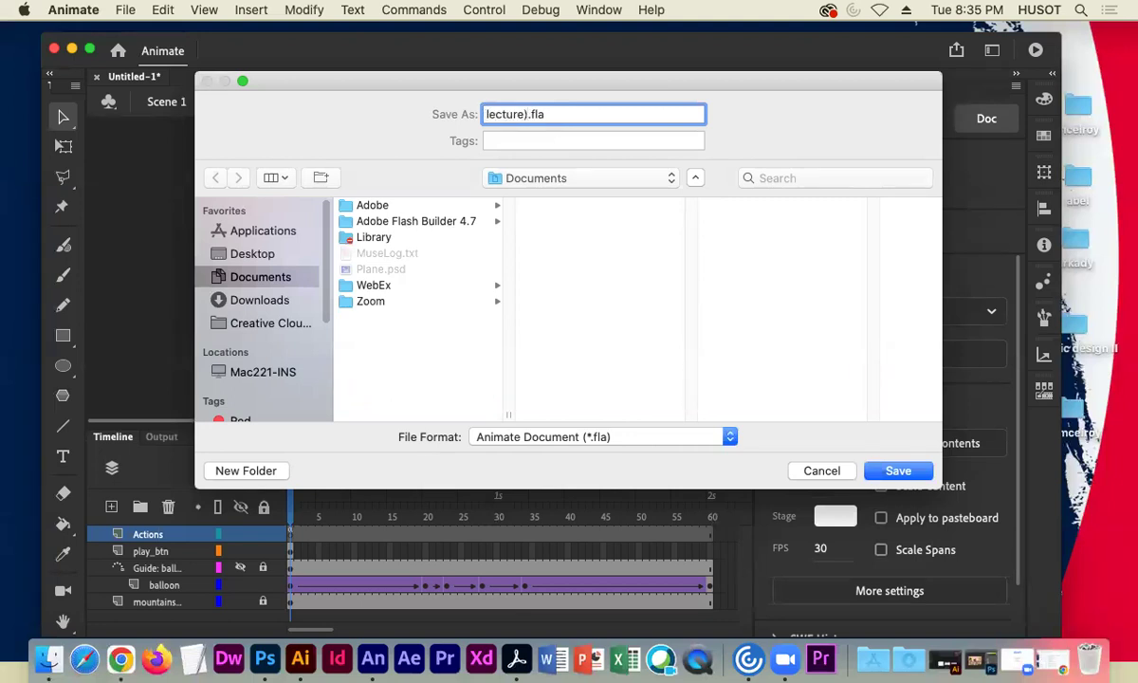
key("BackSpace")
type("02_final")
left_click(241, 254)
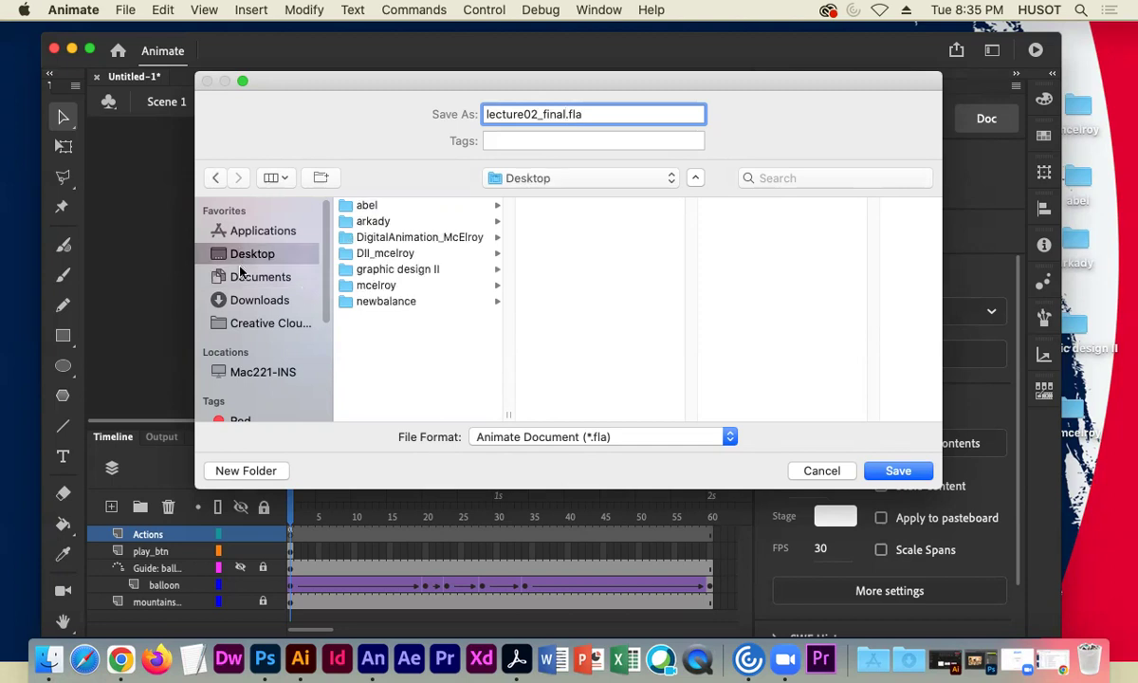
left_click(396, 239)
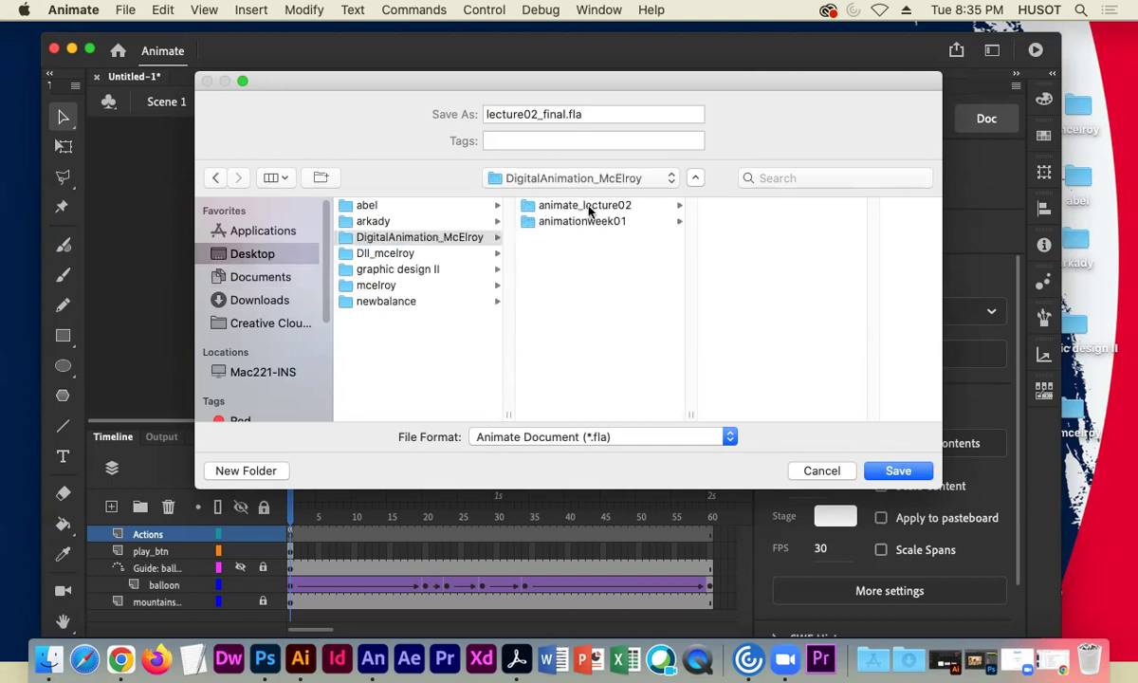
left_click(586, 204)
left_click(898, 472)
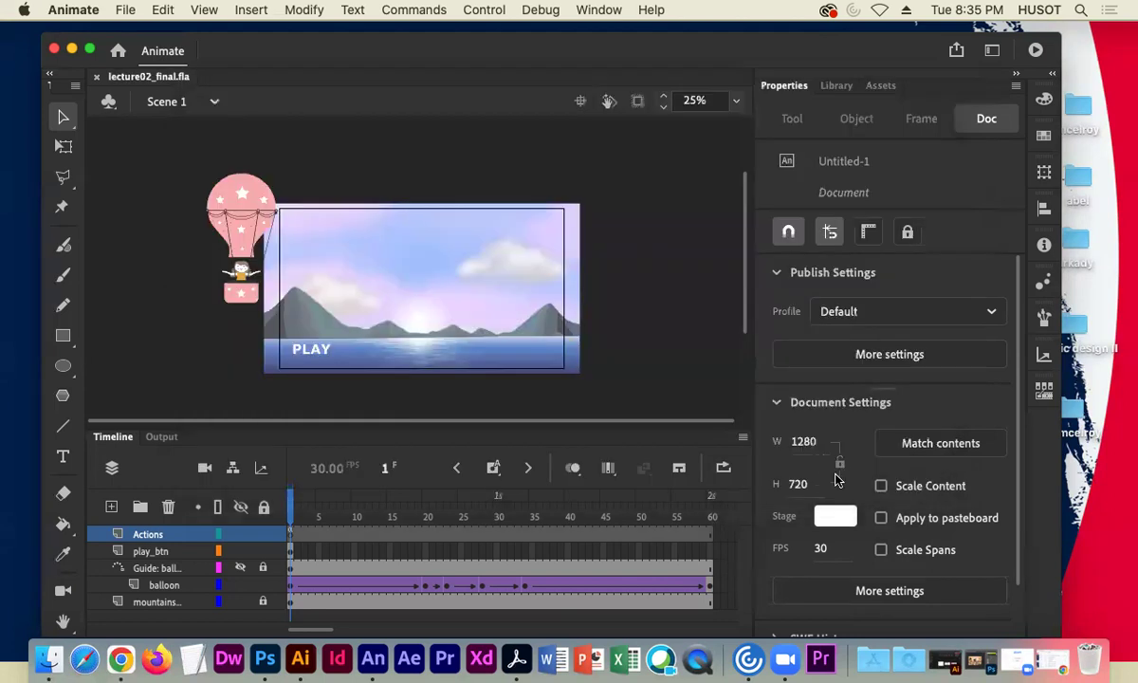
Step: Test the movie in Animate and use the PLAY button to check that it starts the balloon animation
left_click(483, 12)
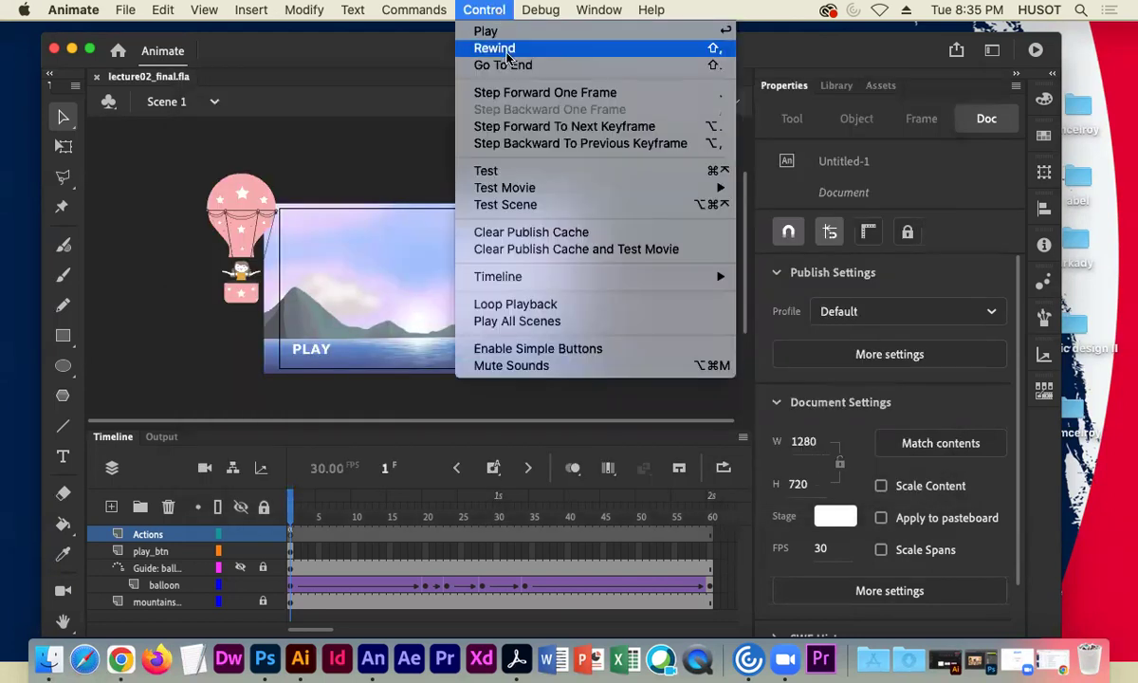
mouse_move(713, 276)
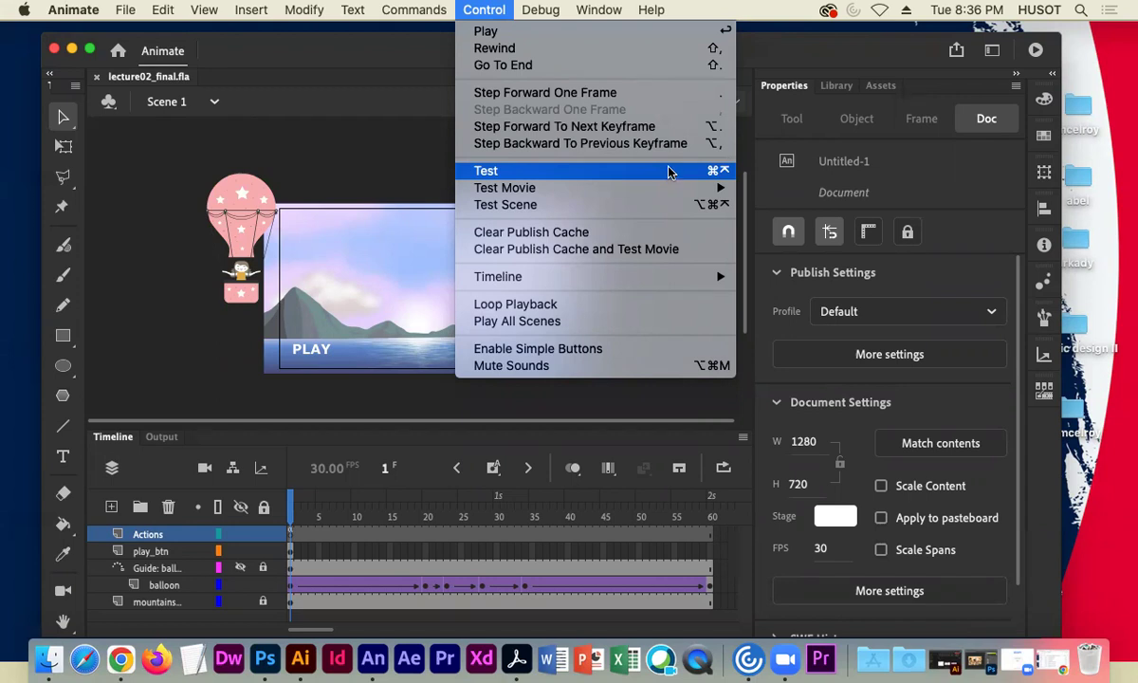
mouse_move(664, 186)
left_click(769, 185)
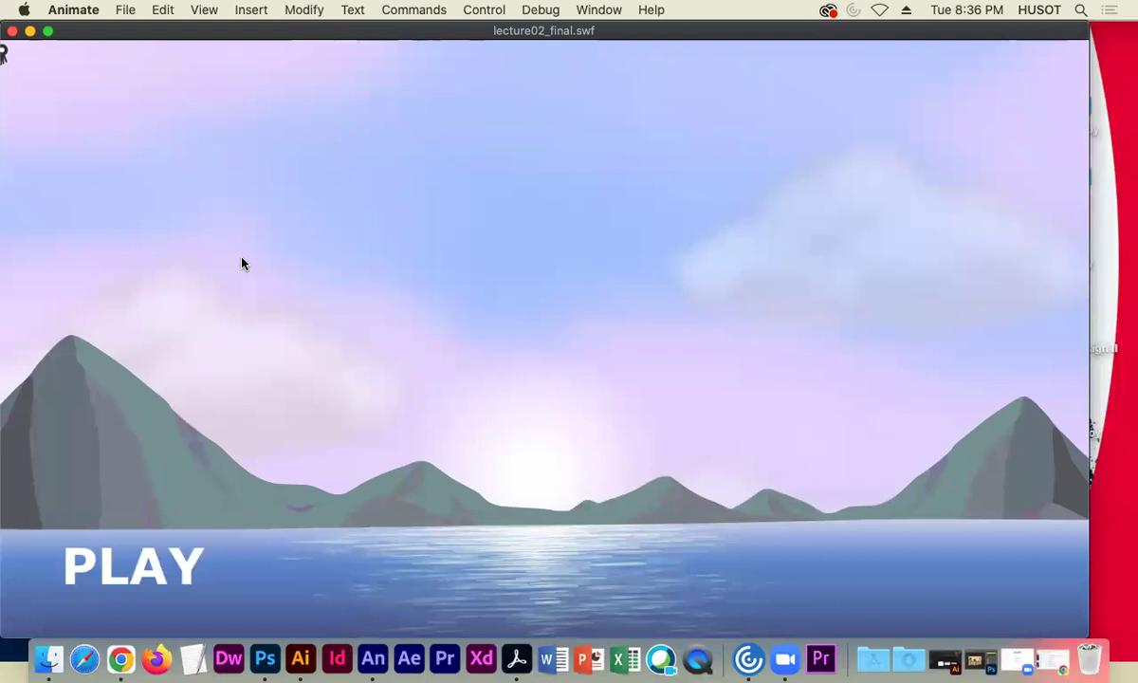
left_click(140, 556)
left_click(144, 559)
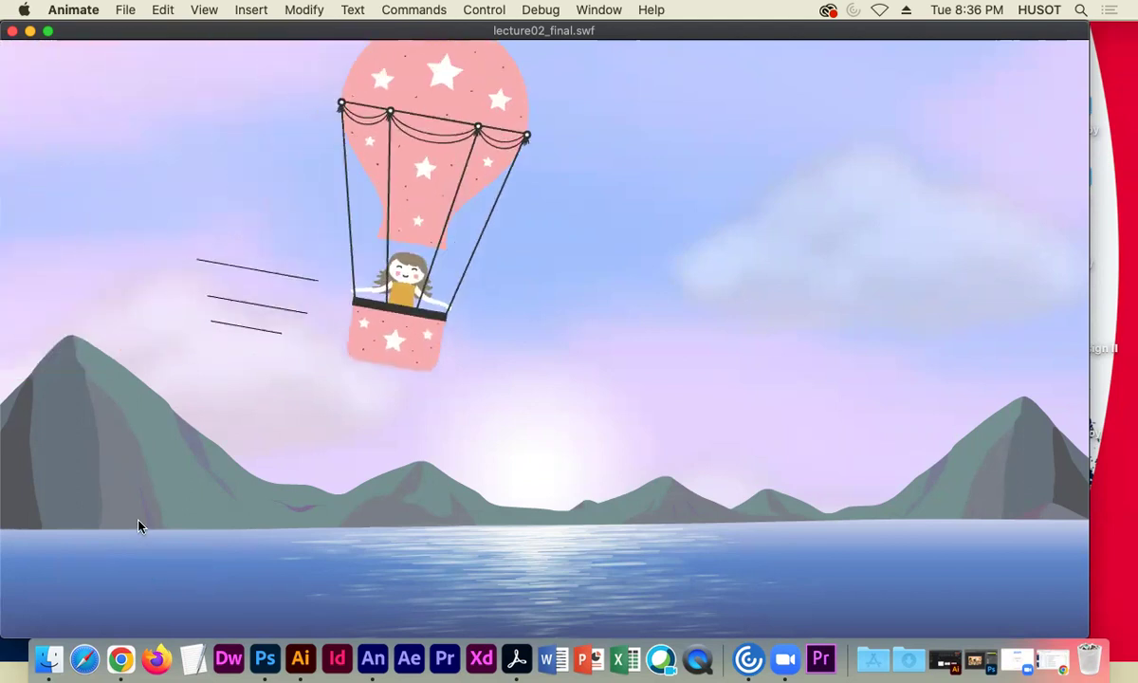
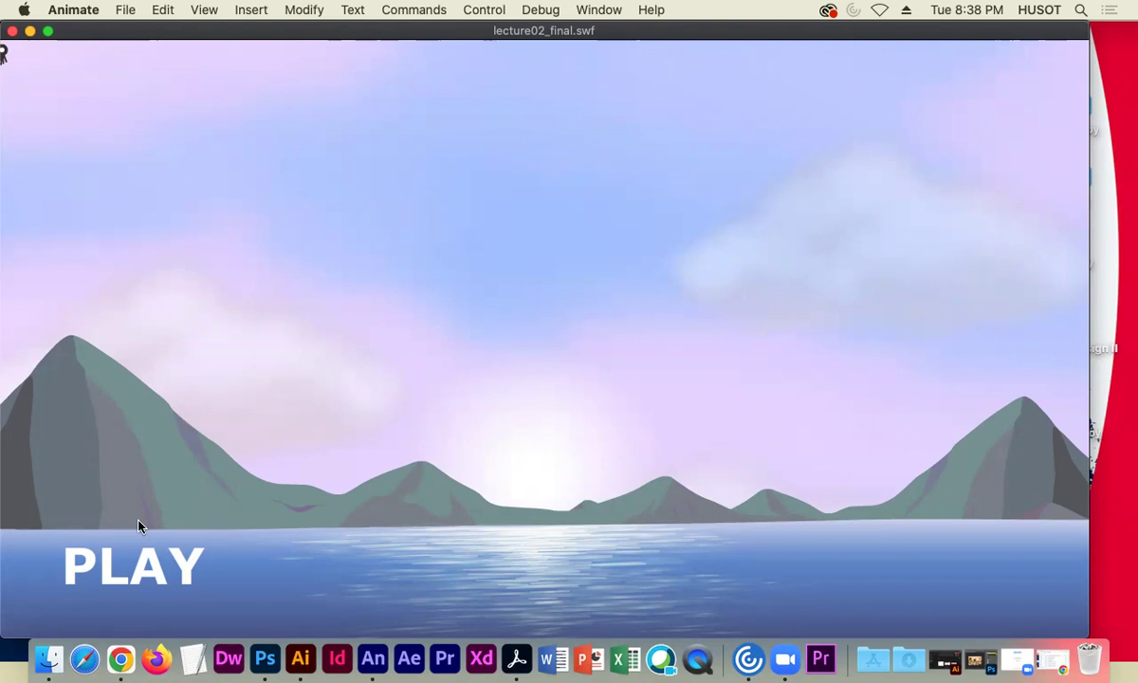
Step: Close the movie test and open the PLAY button symbol for editing
left_click(13, 30)
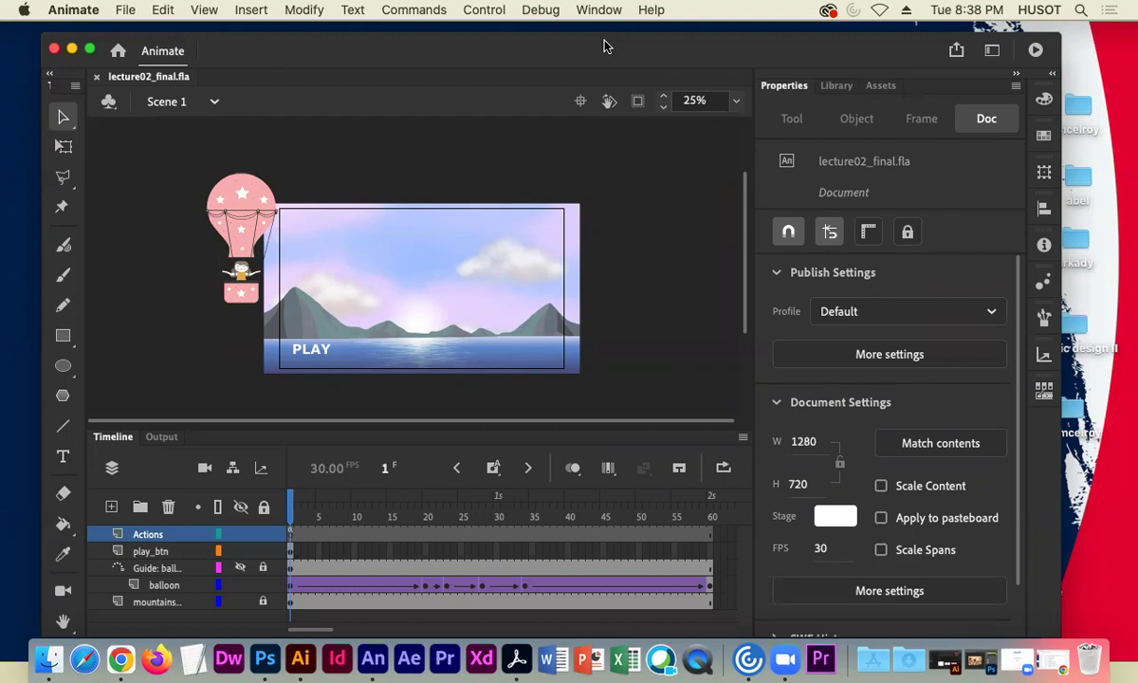
left_click(314, 350)
double_click(314, 350)
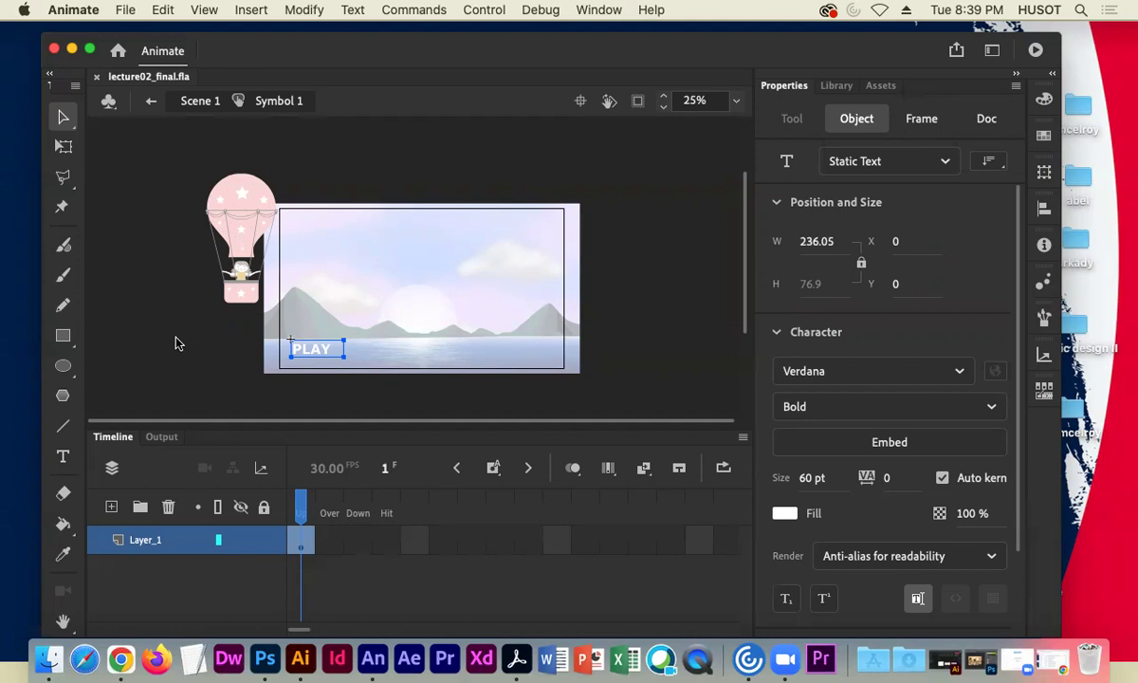
Step: Insert a keyframe in the button's Over state and set the PLAY text fill there to black
left_click(325, 541)
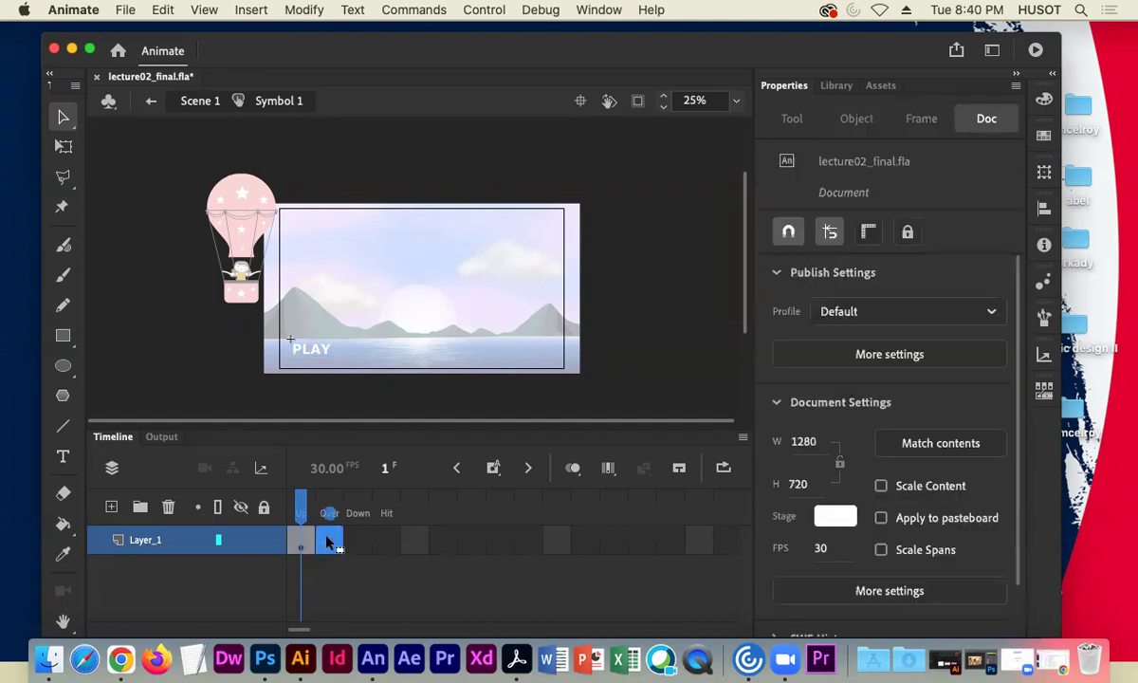
right_click(325, 542)
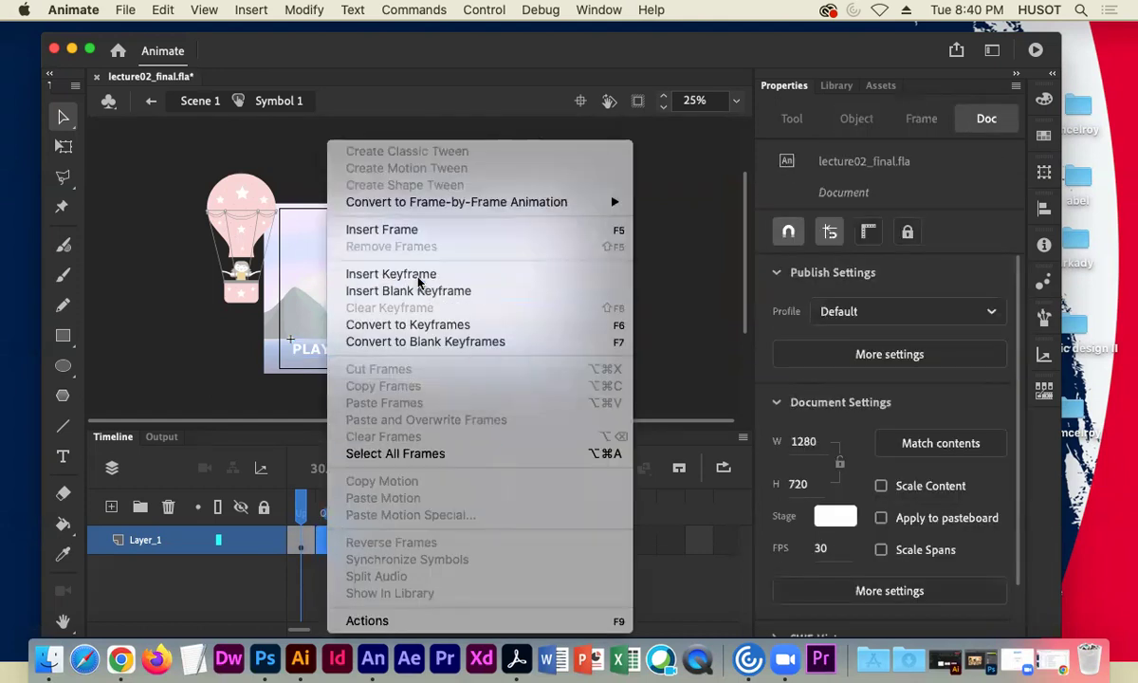
left_click(387, 274)
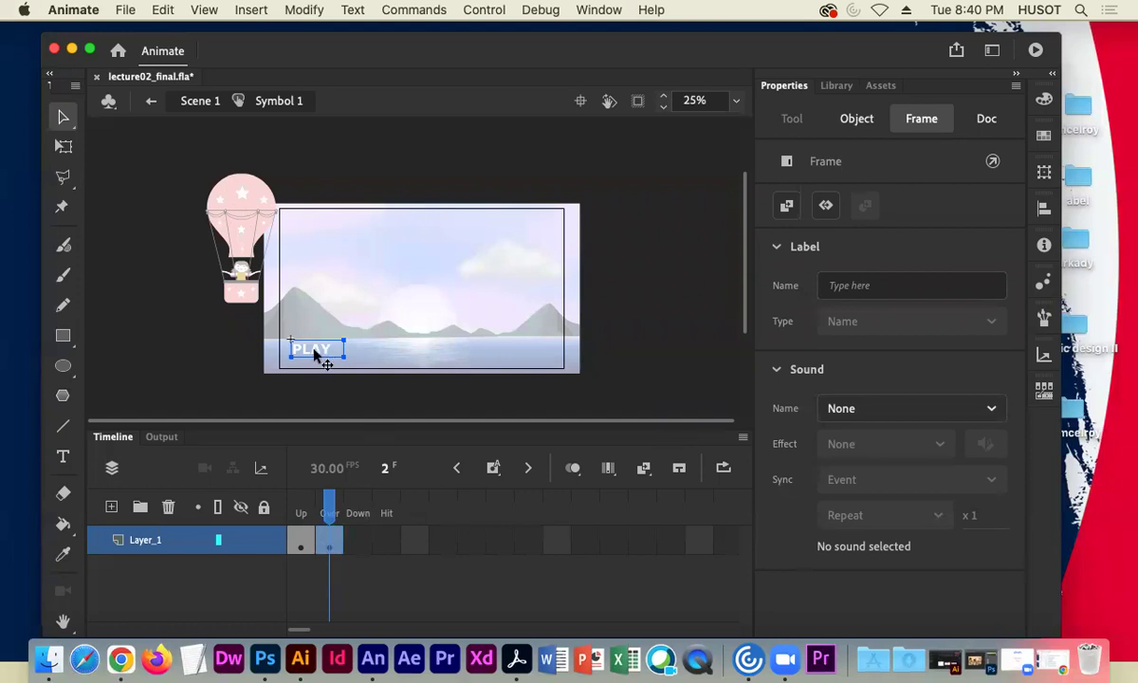
left_click(316, 353)
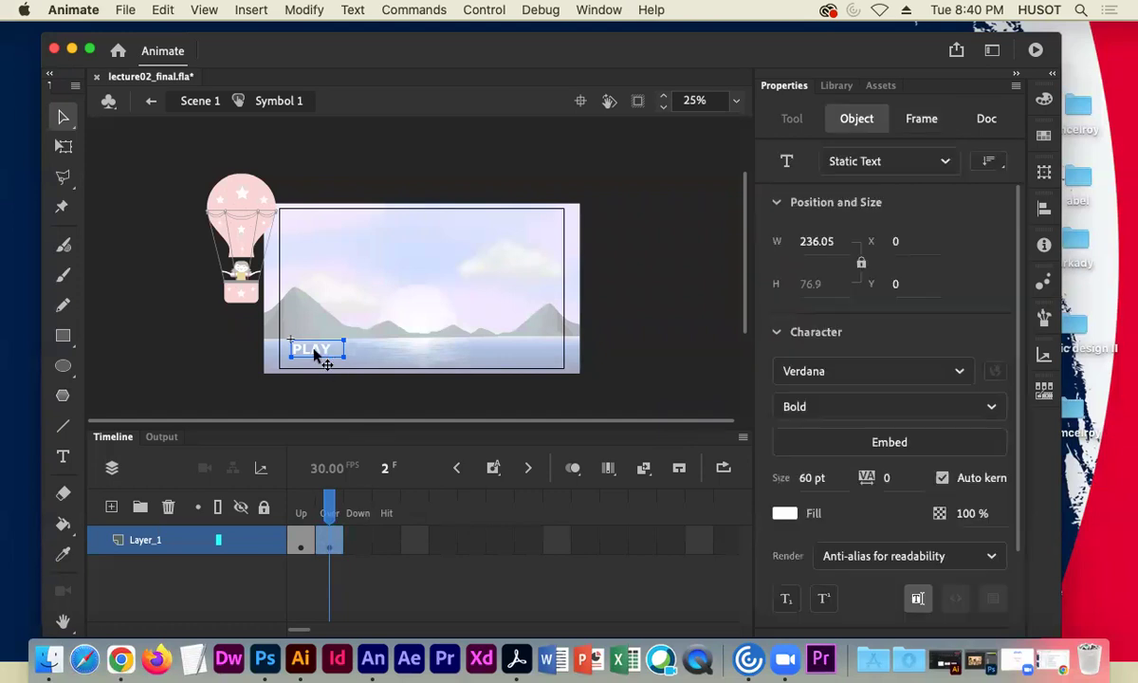
left_click(787, 513)
left_click(844, 379)
Step: Switch between the button's Up and Over states to compare the PLAY text colors, and check the Over text's fill
left_click(336, 504)
left_click(299, 504)
left_click(328, 504)
left_click(296, 505)
left_click(329, 504)
left_click(300, 504)
left_click(328, 504)
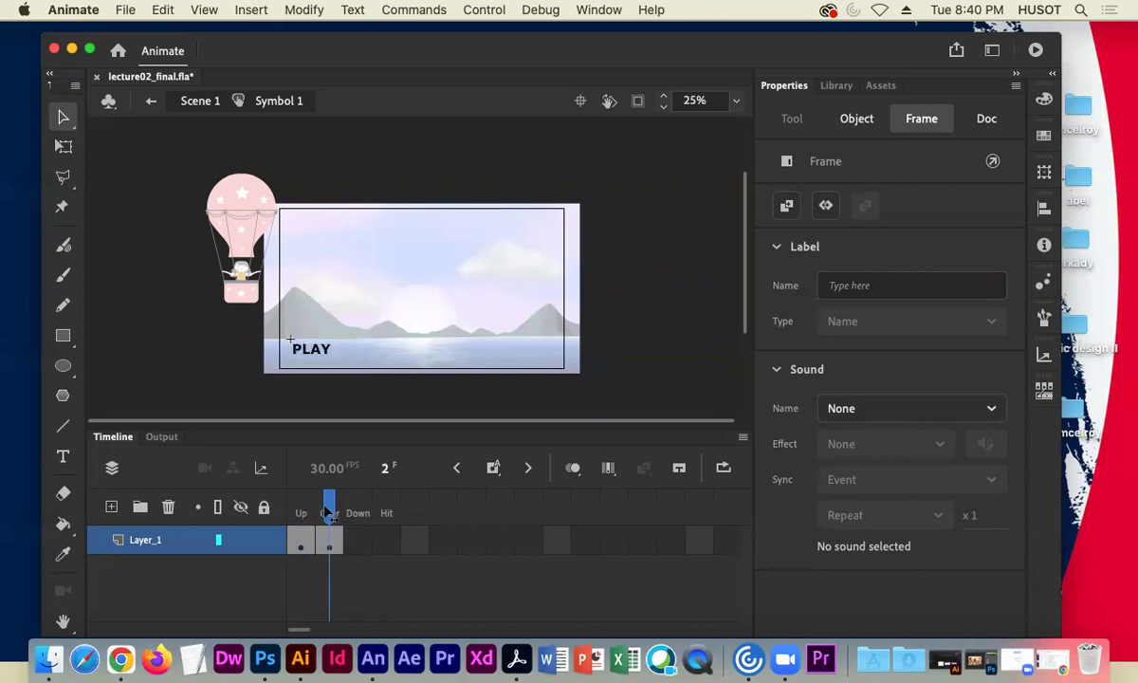
left_click(300, 504)
left_click(328, 504)
left_click(364, 470)
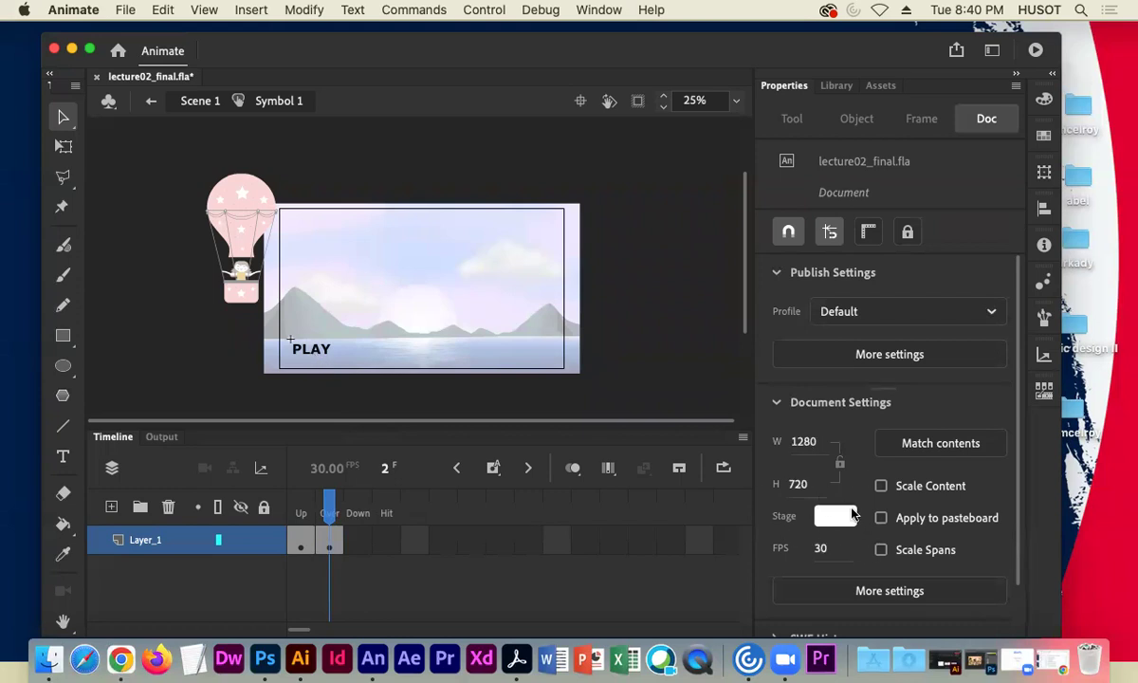
left_click(327, 354)
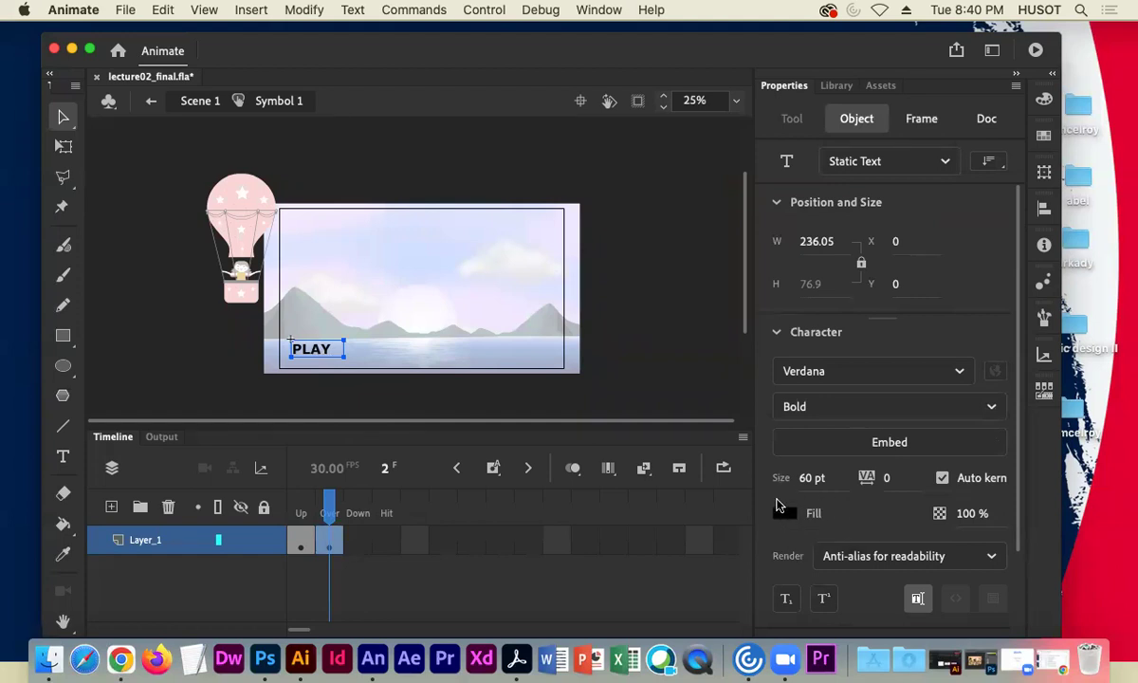
Step: Insert a keyframe in the button's Down state that keeps the Over state's text
left_click(357, 544)
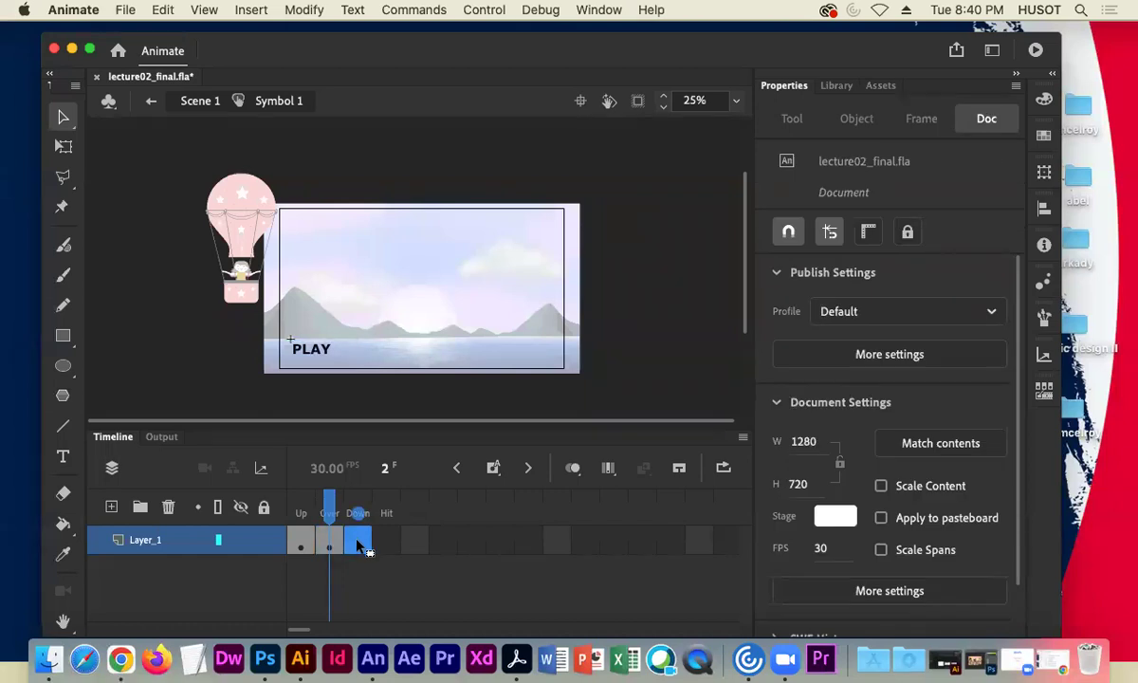
right_click(361, 547)
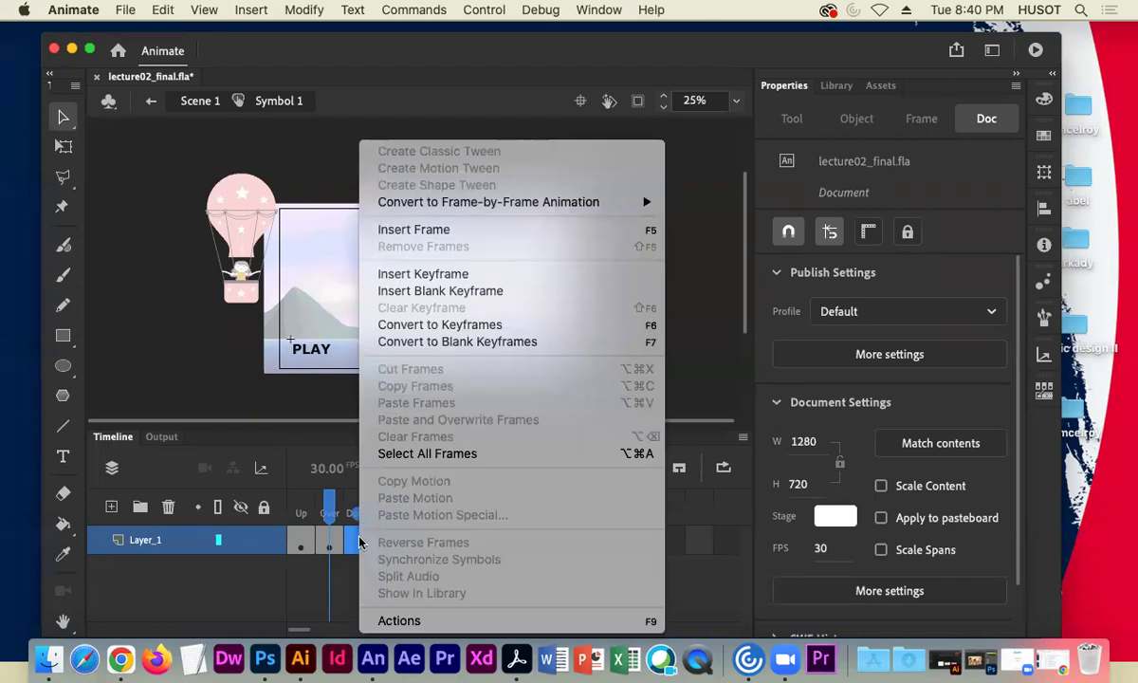
left_click(436, 262)
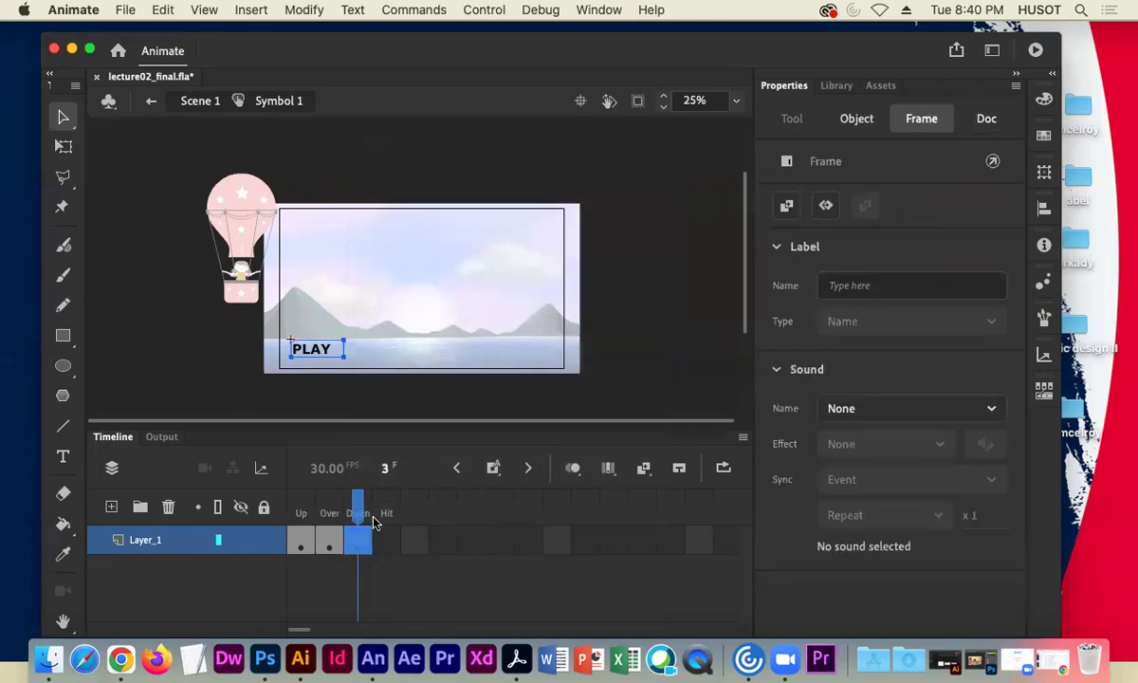
mouse_move(357, 502)
left_mouse_down()
mouse_move(308, 517)
mouse_move(356, 507)
mouse_move(301, 508)
mouse_move(357, 505)
left_mouse_up()
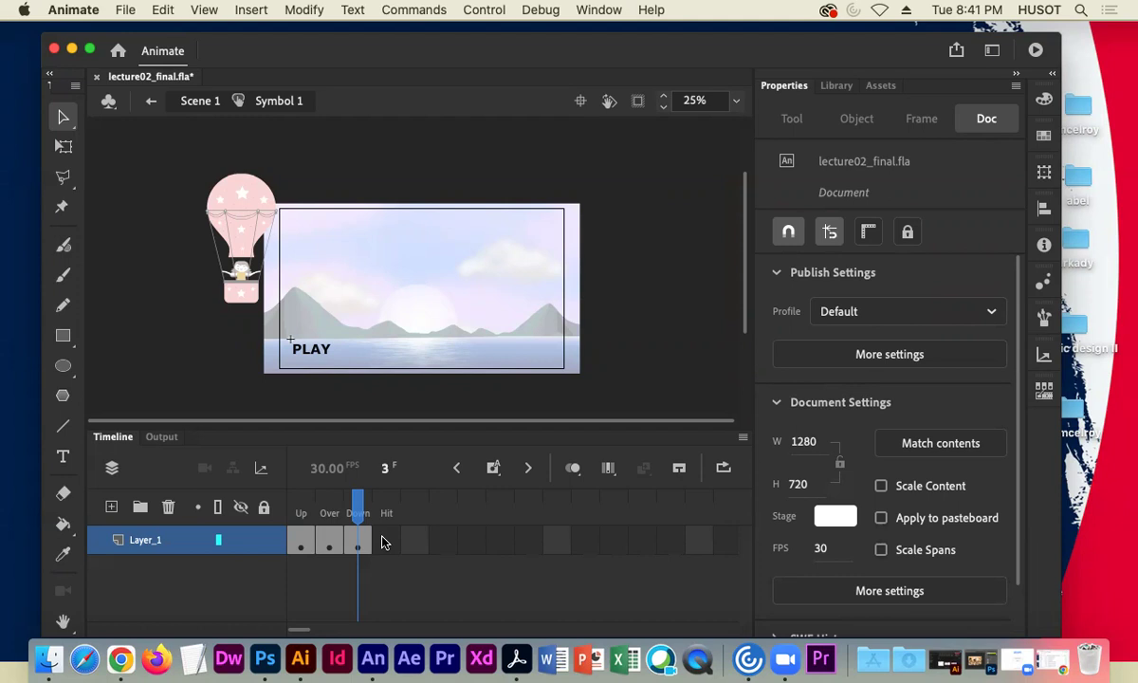
Step: Insert a keyframe in the button's Hit state and set the PLAY text fill there to purple #6633CC
right_click(384, 541)
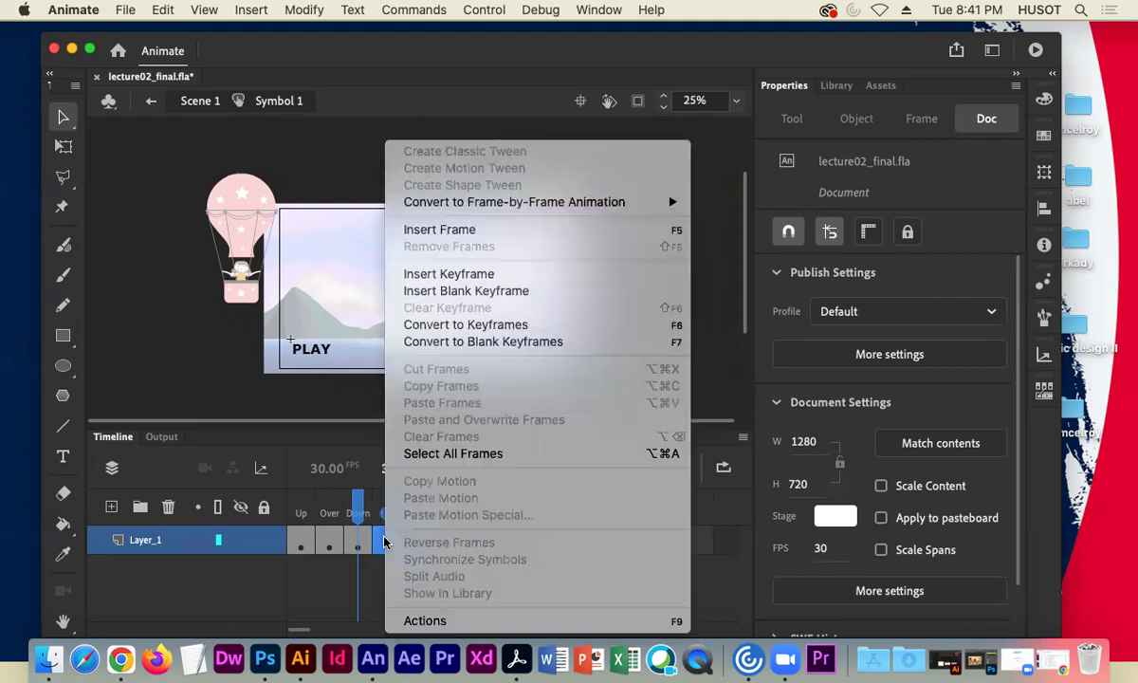
left_click(438, 274)
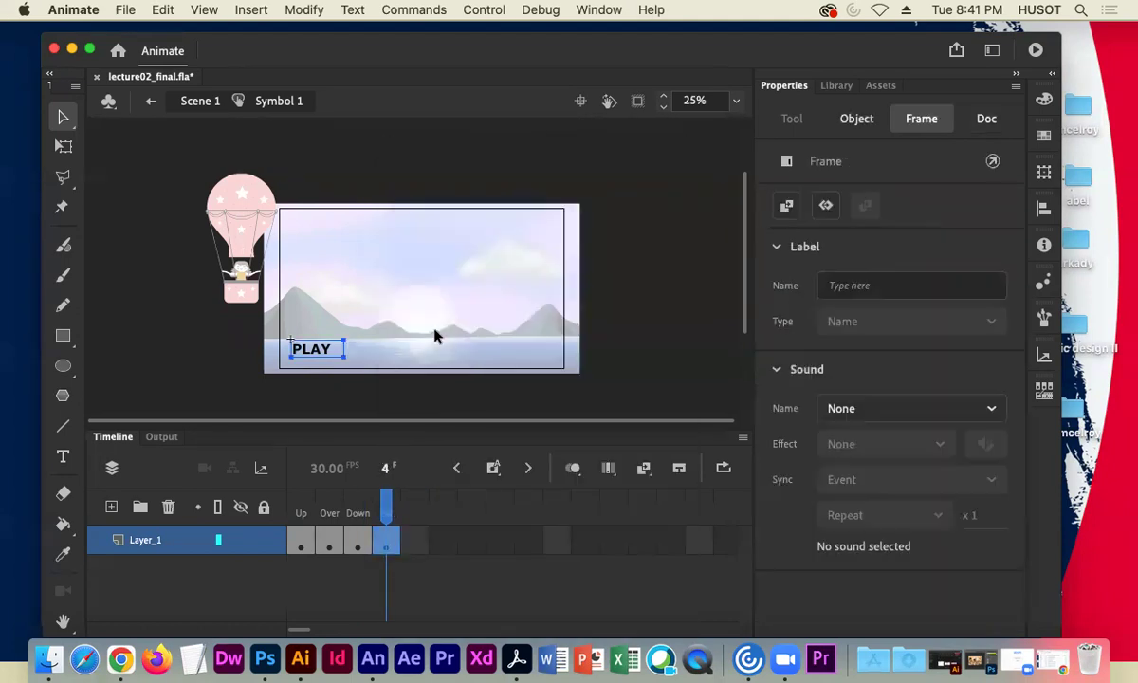
left_click(311, 348)
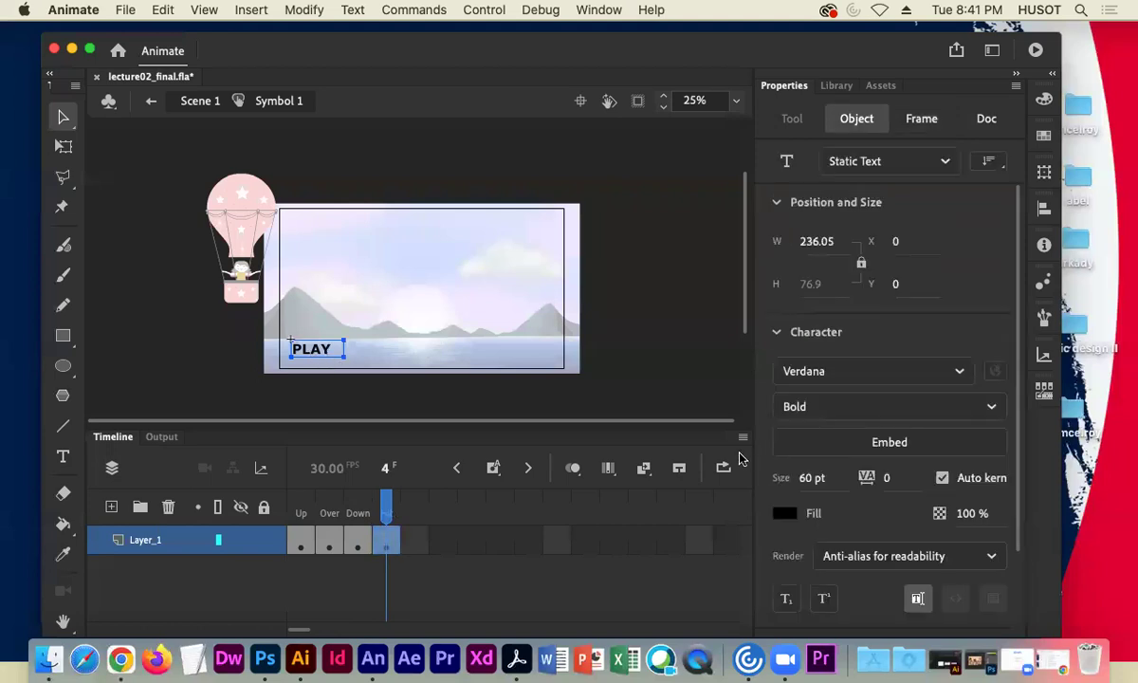
left_click(785, 517)
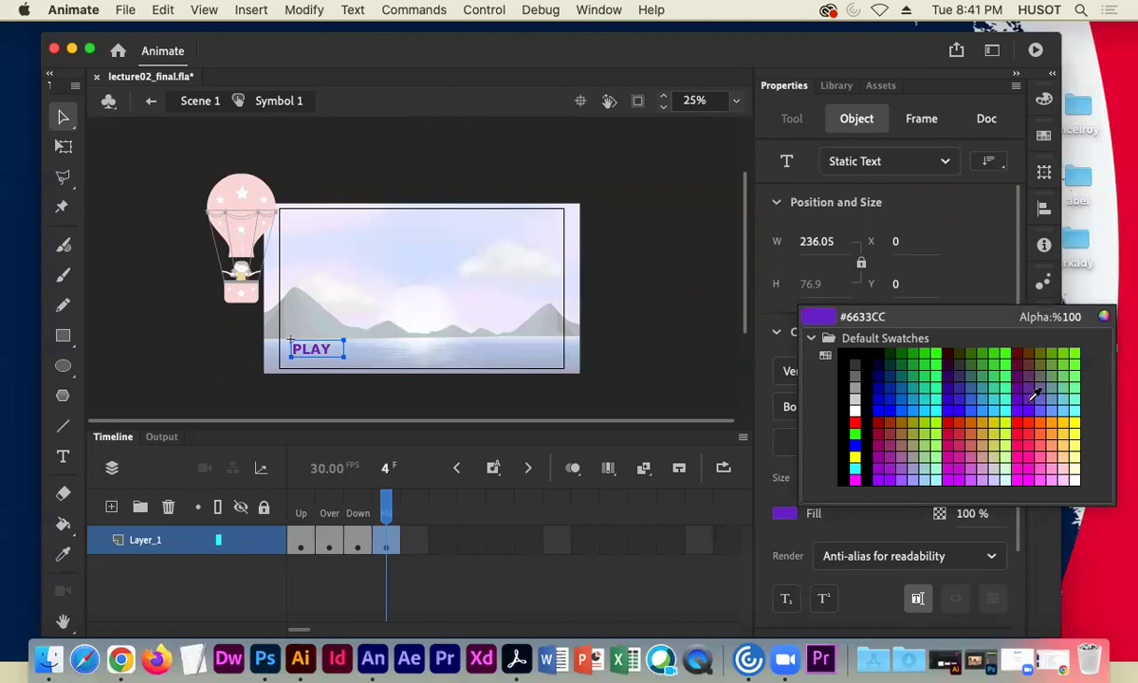
left_click(1034, 394)
Step: Step through the button's Up, Over, Down and Hit states to compare their text colors, and return to Scene 1
left_click(329, 512)
left_click(301, 512)
left_click(329, 512)
left_click(358, 512)
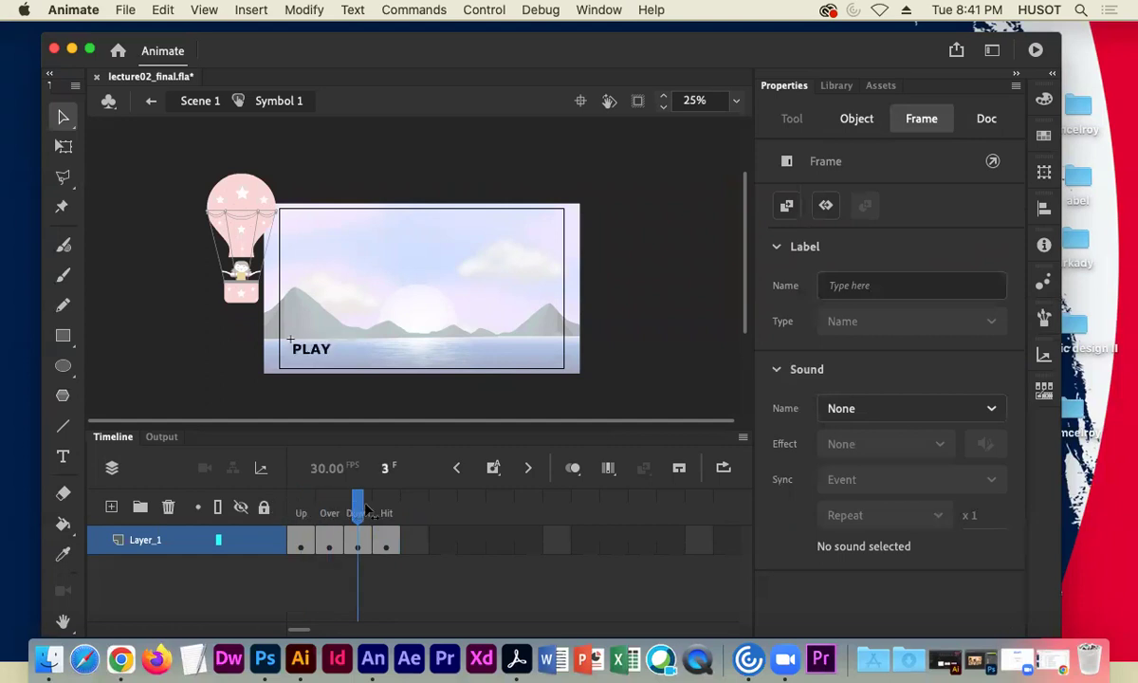
left_click(386, 512)
mouse_move(386, 512)
left_mouse_down()
mouse_move(301, 512)
mouse_move(387, 512)
left_mouse_up()
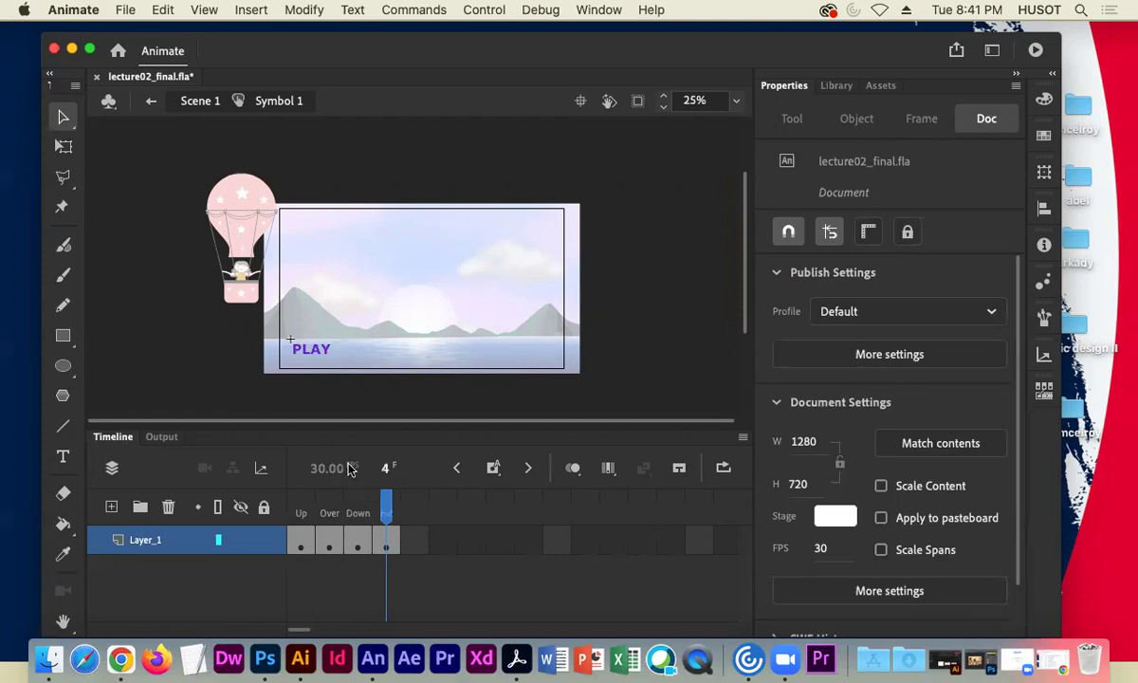
double_click(149, 292)
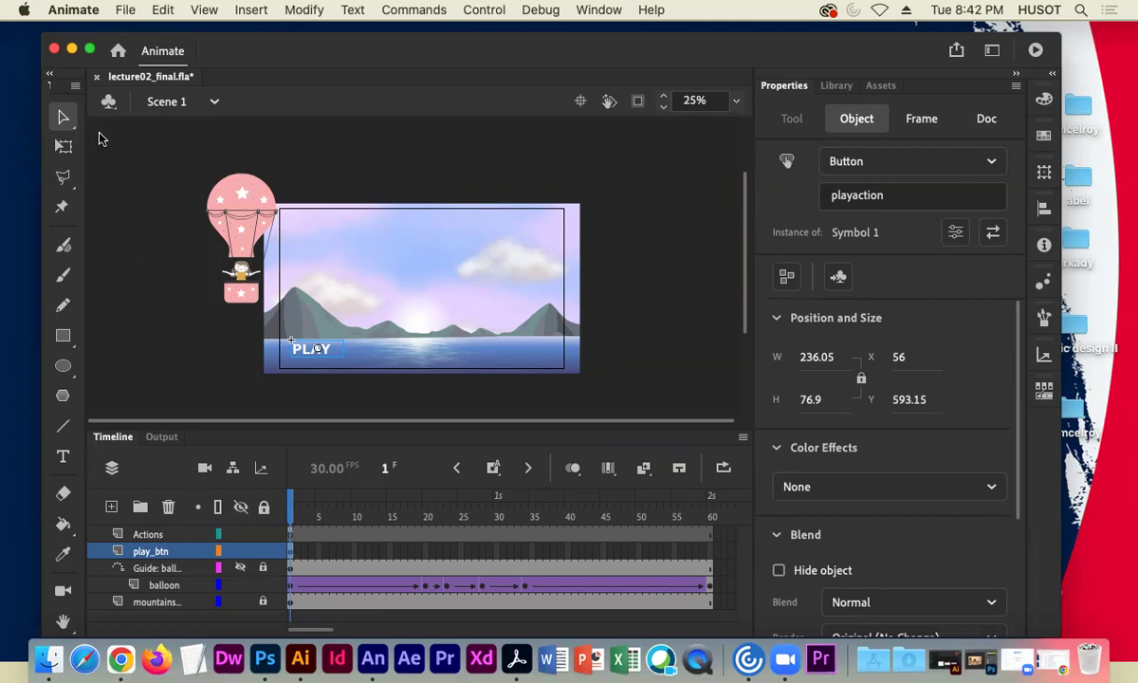
Step: Test the movie in Animate, check the PLAY button's rollover color and its start of the balloon animation, and close the test
left_click(484, 13)
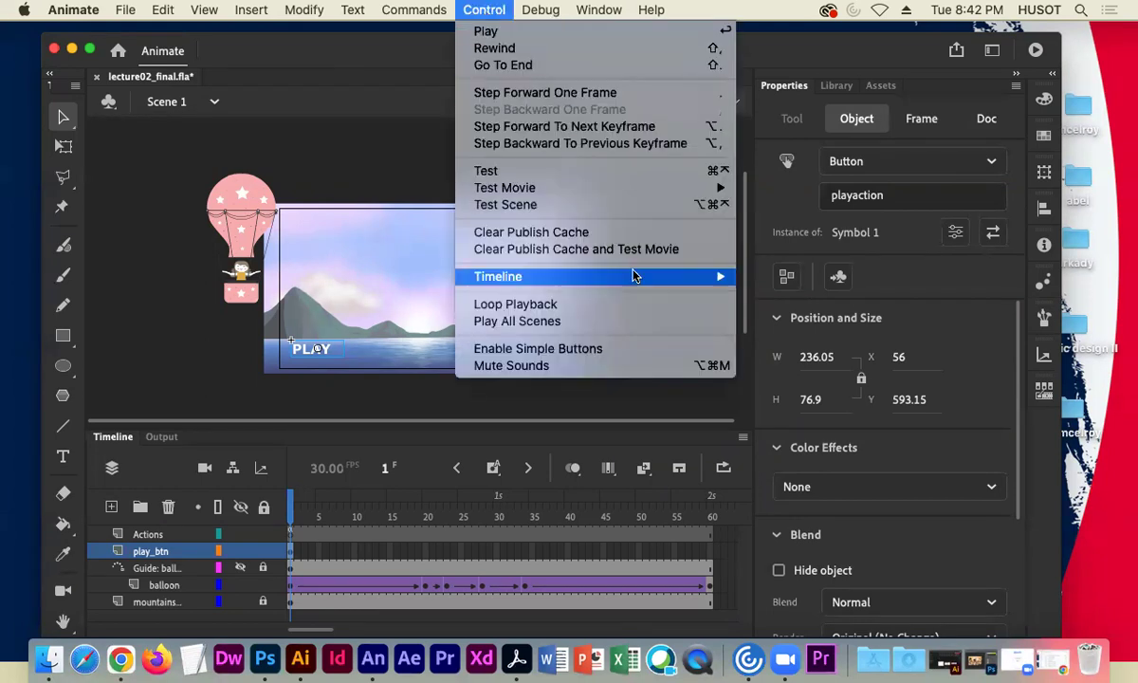
mouse_move(654, 188)
left_click(754, 187)
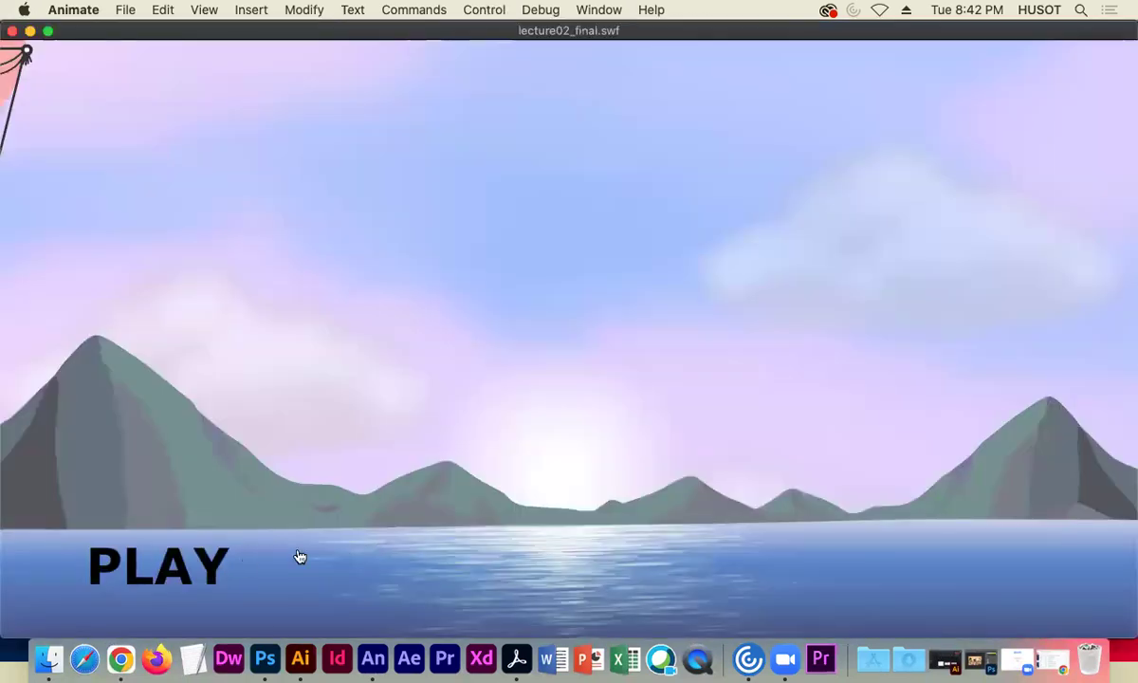
left_click(195, 562)
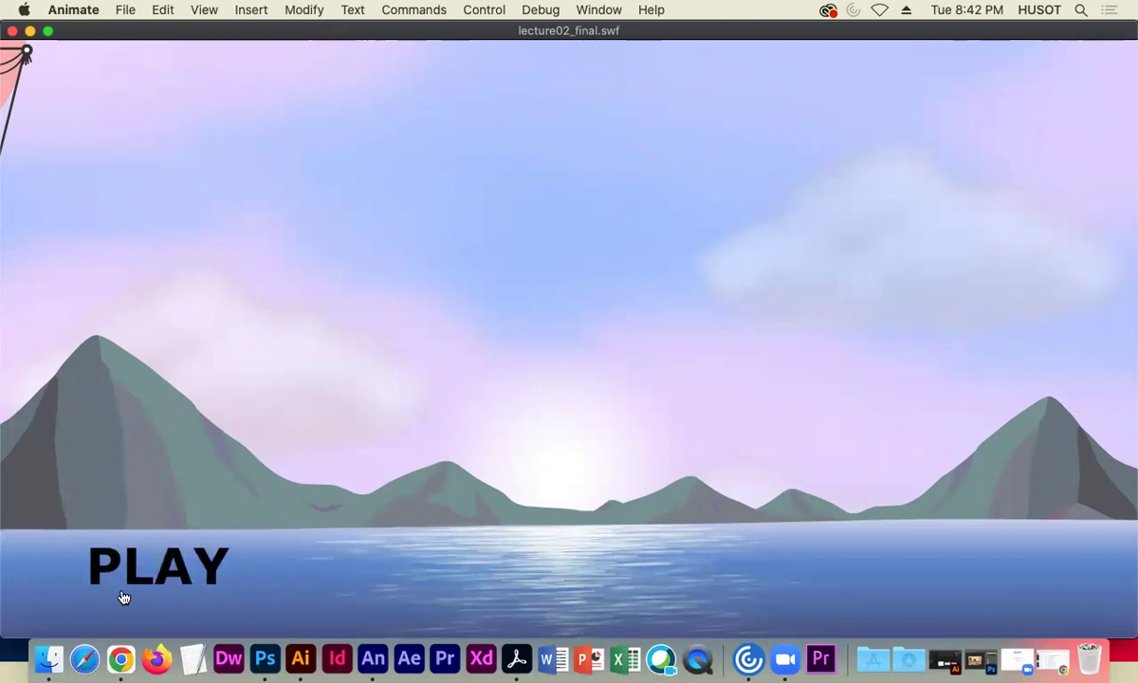
left_click(213, 564)
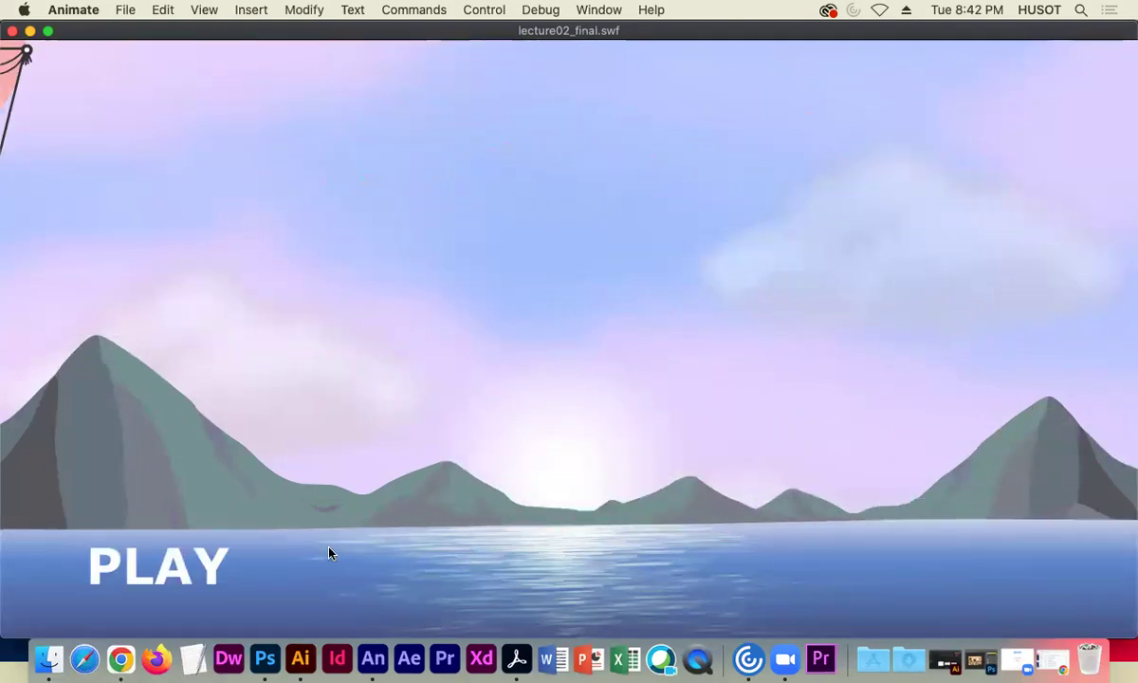
left_click(204, 565)
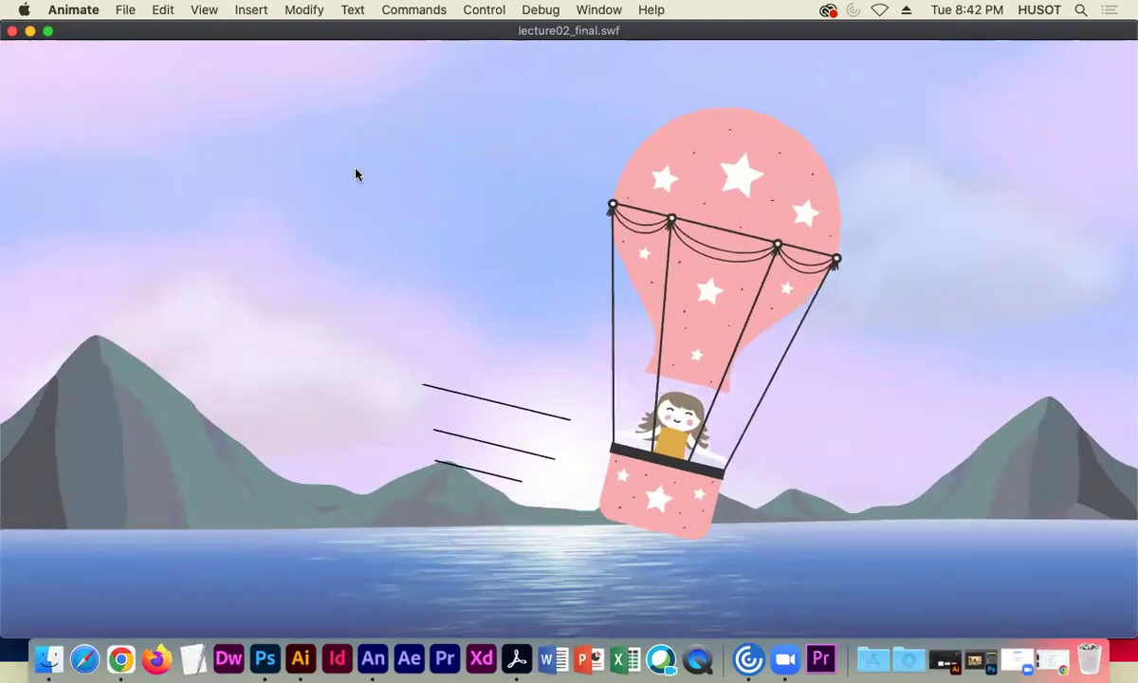
left_click(11, 34)
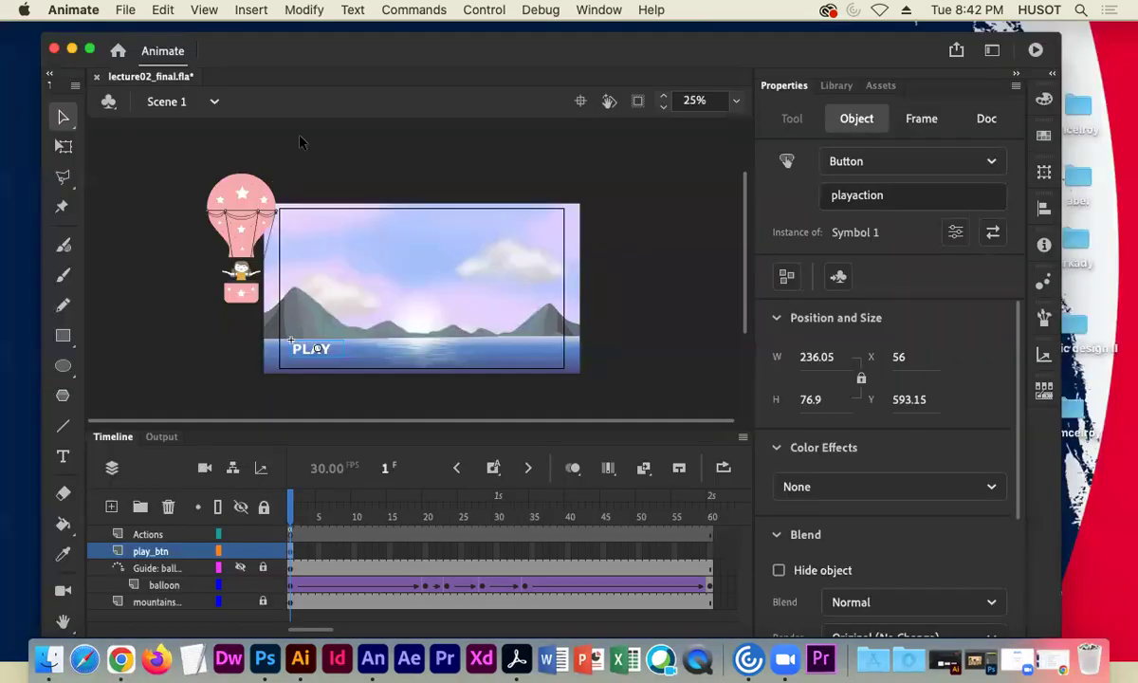
Step: Add a new layer in Scene 1 and move it to the bottom of the stack, below the mountains layer
left_click(363, 152)
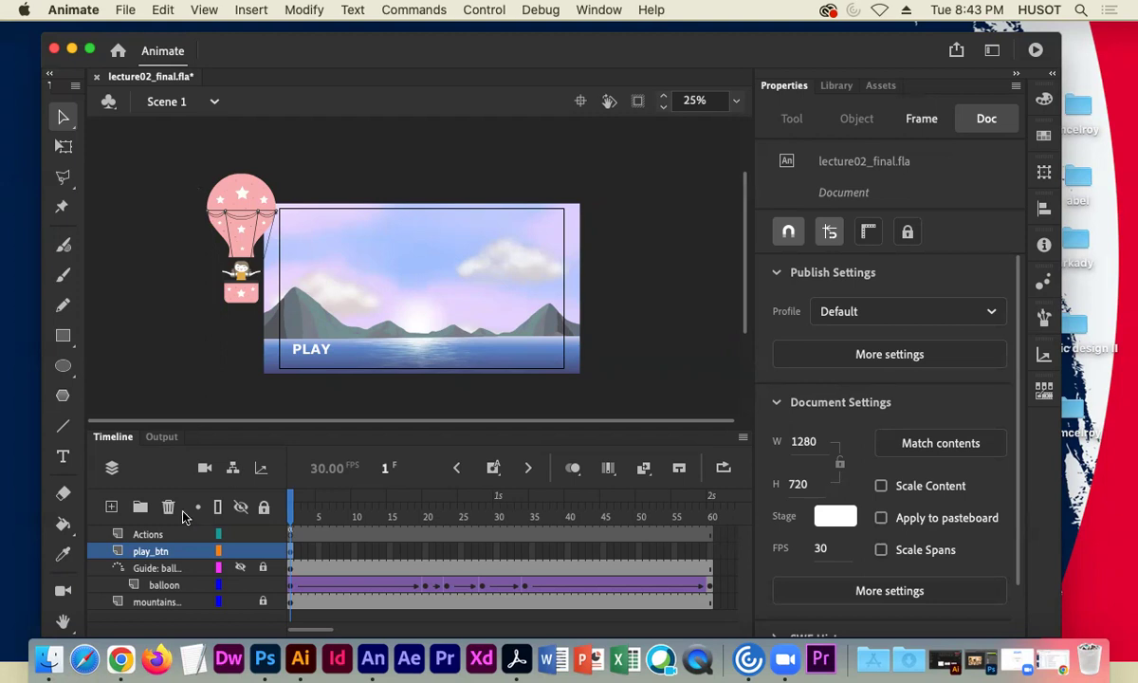
left_click(111, 508)
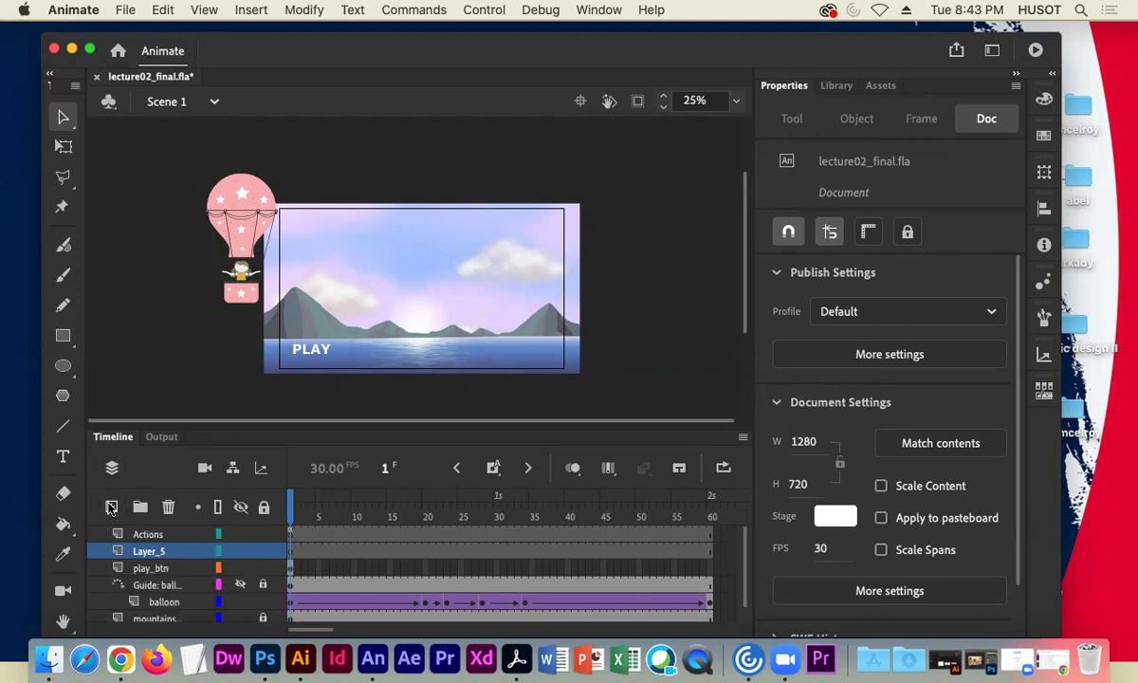
left_click(149, 554)
scroll(149, 588, "down", 1)
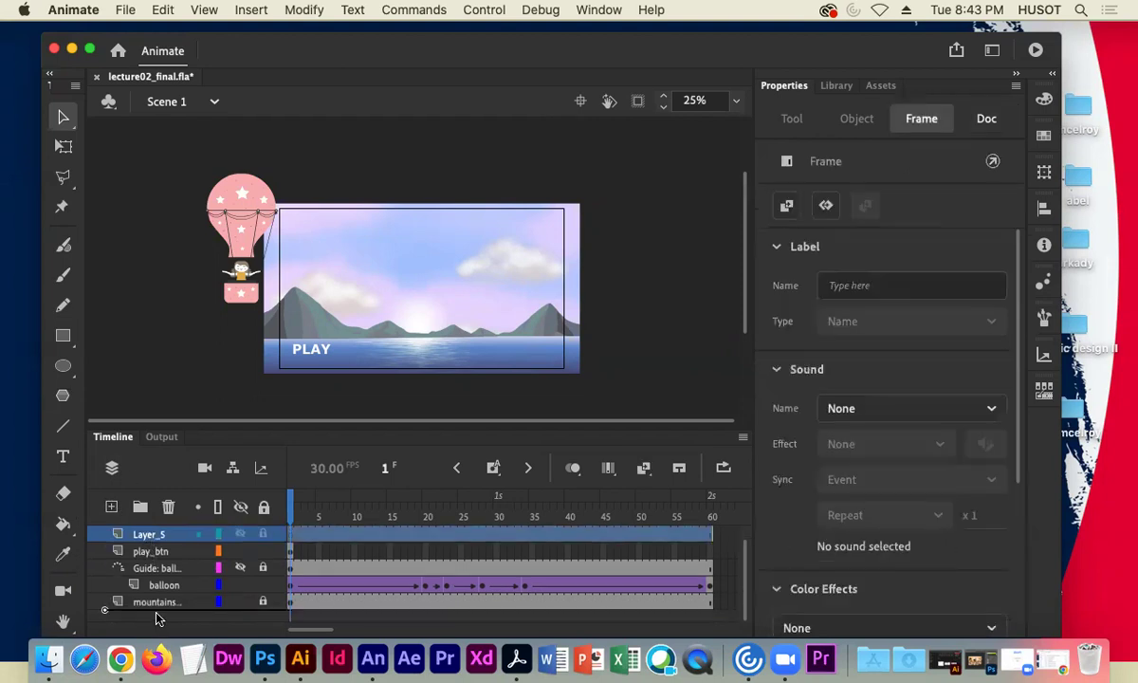
left_click_drag(157, 619, 155, 615)
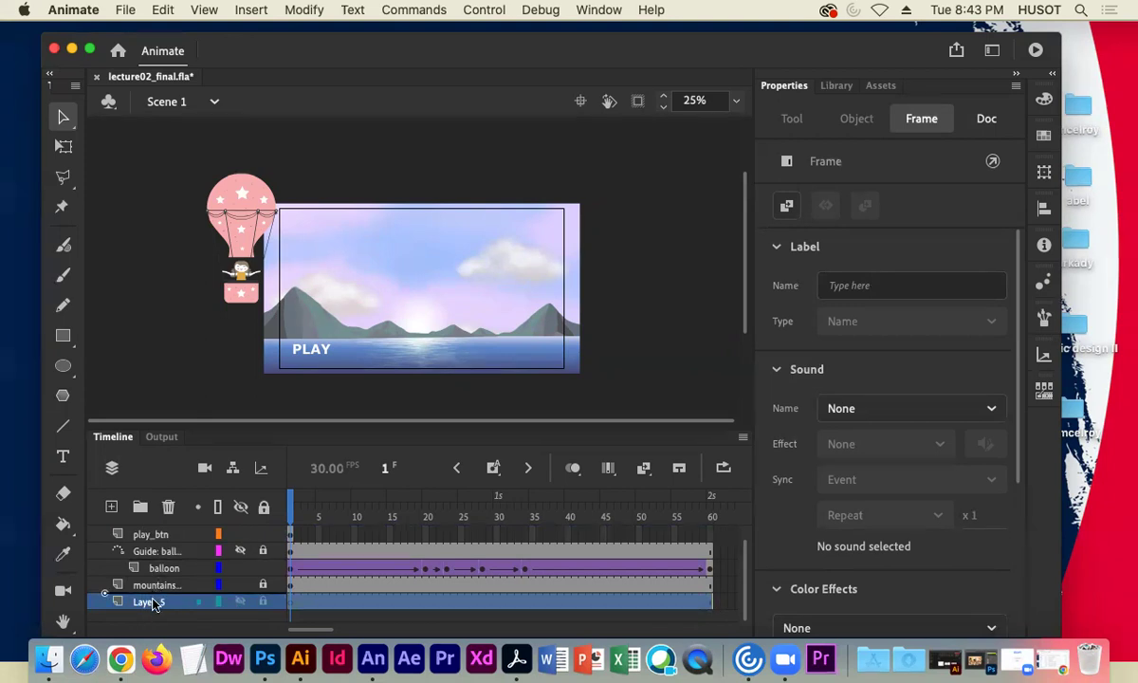
left_click_drag(149, 589, 142, 607)
Step: Import the sound file ocean-wave-1.wav from the animate_lecture02 folder to the stage on the new bottom layer
left_click(125, 10)
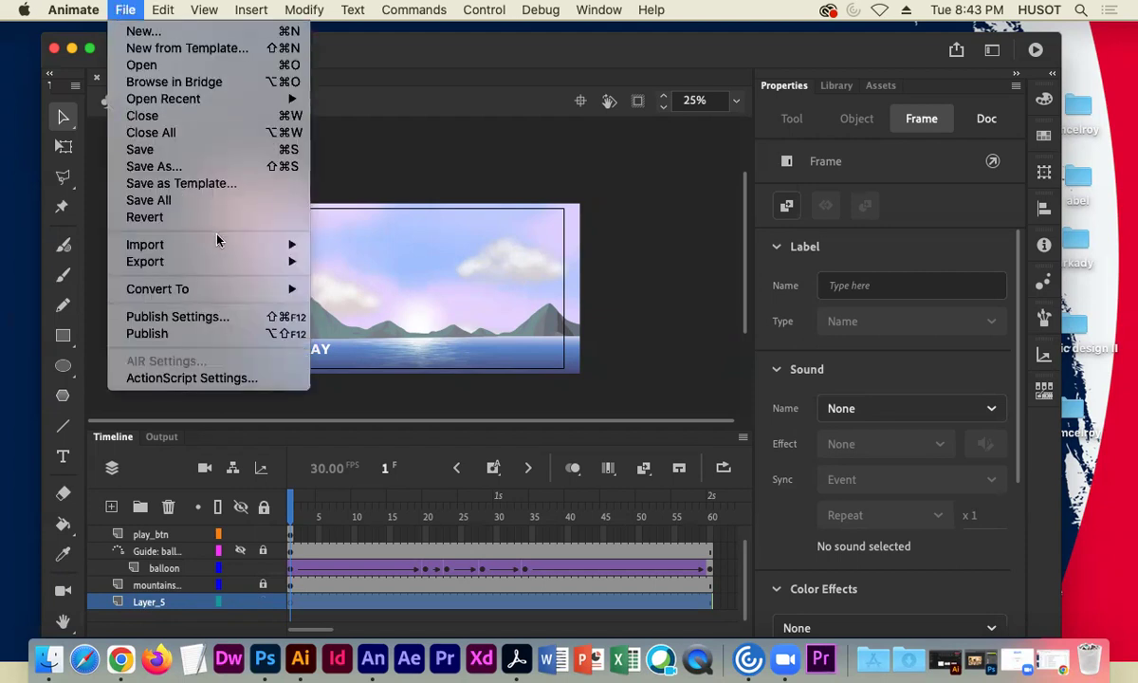
mouse_move(242, 244)
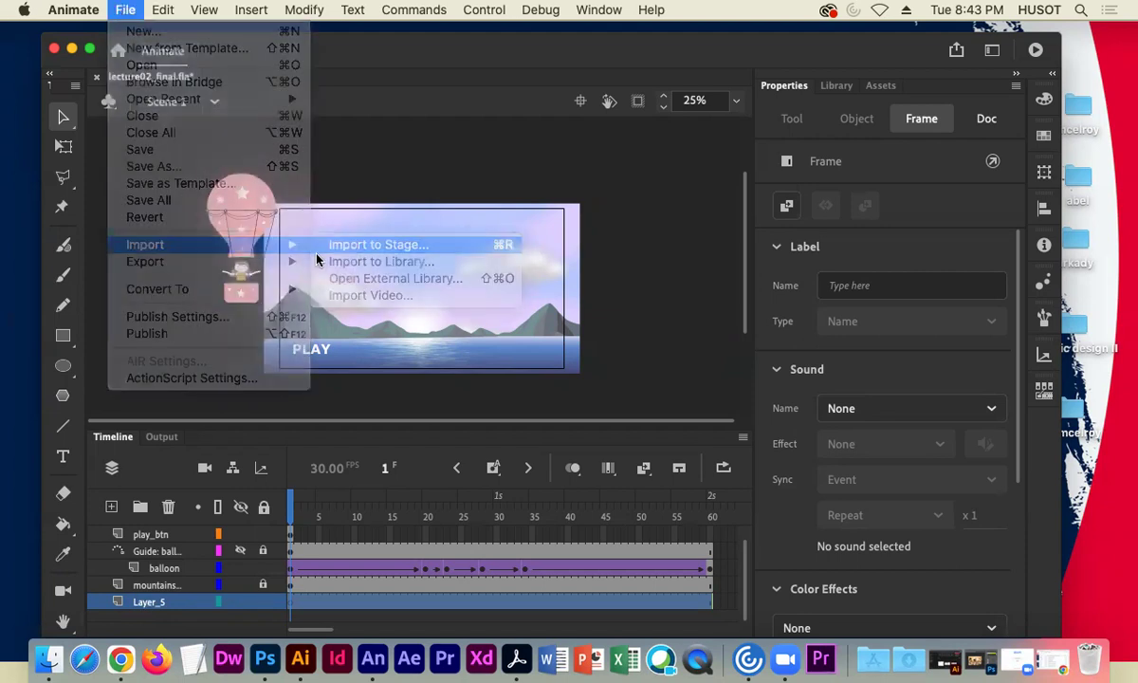
left_click(318, 255)
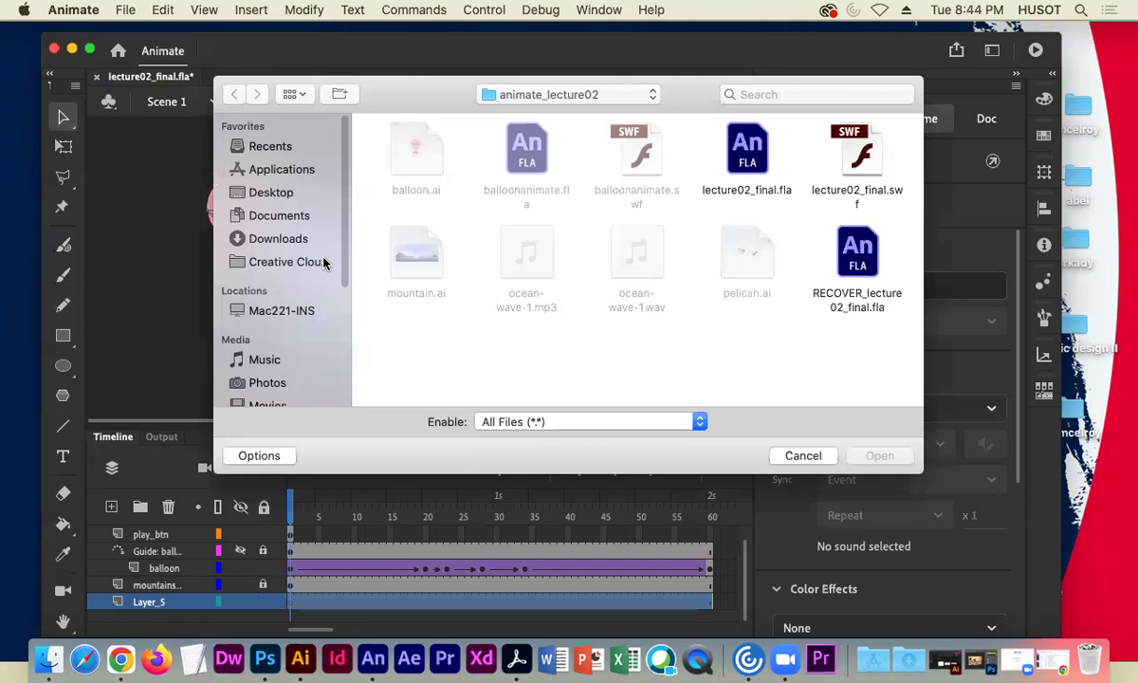
left_click(637, 250)
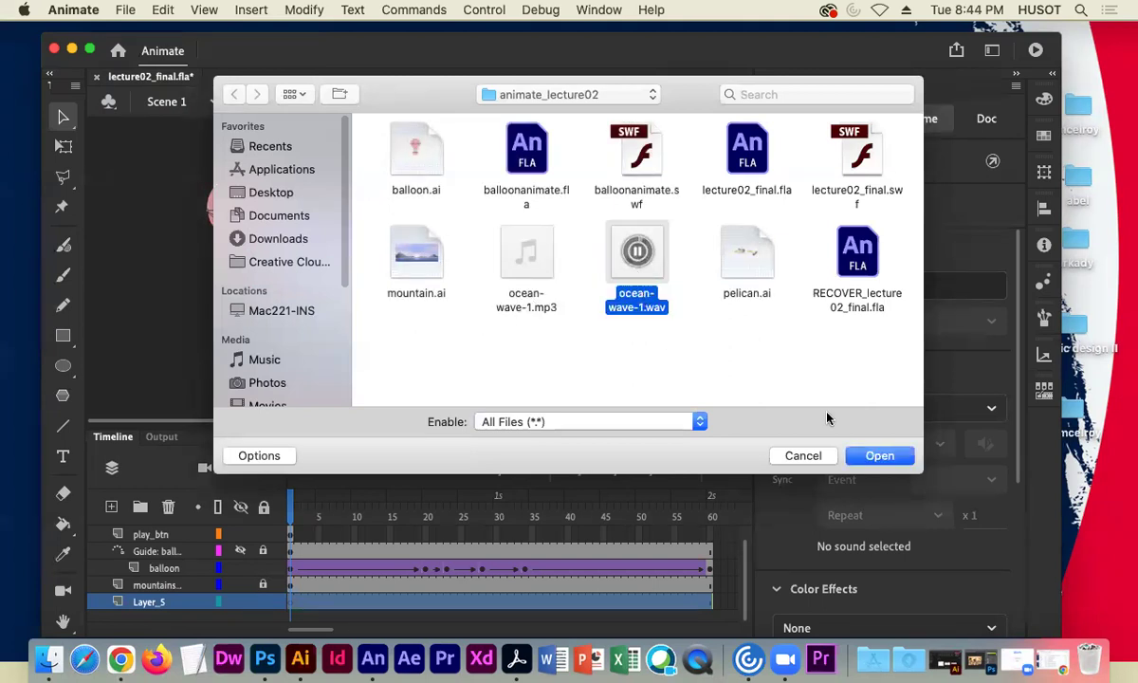
left_click(879, 455)
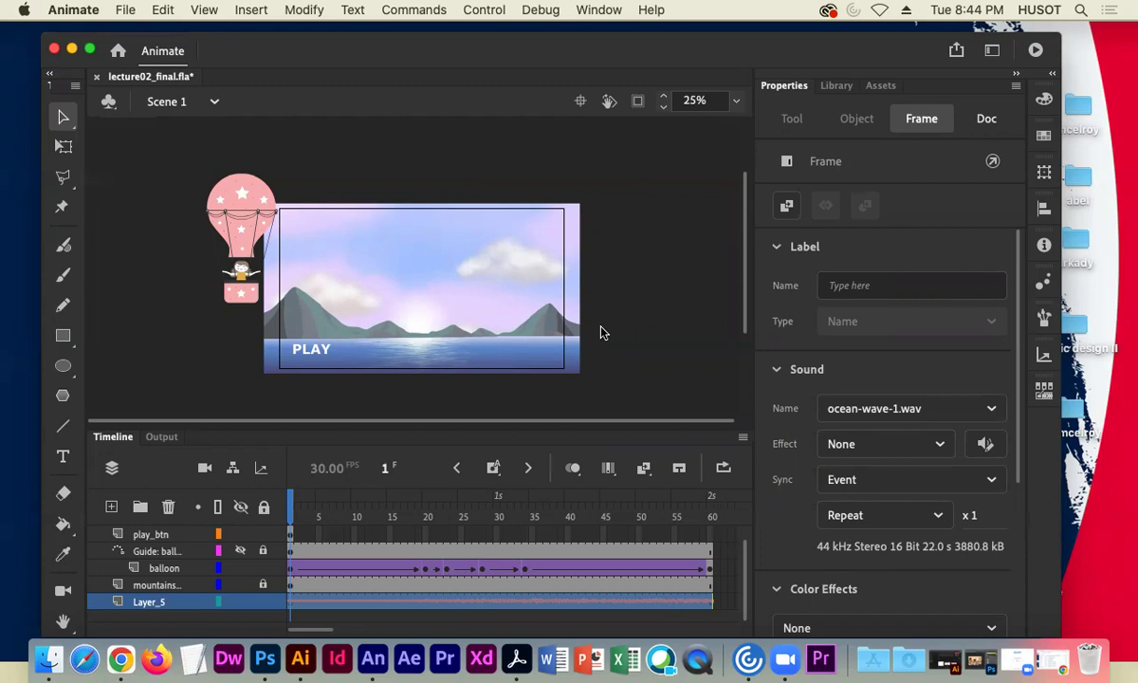
Step: Raise the system volume, test the movie in Animate, run the balloon flight with the PLAY button to hear the ocean sound, and close the test
key("XF86AudioRaiseVolume")
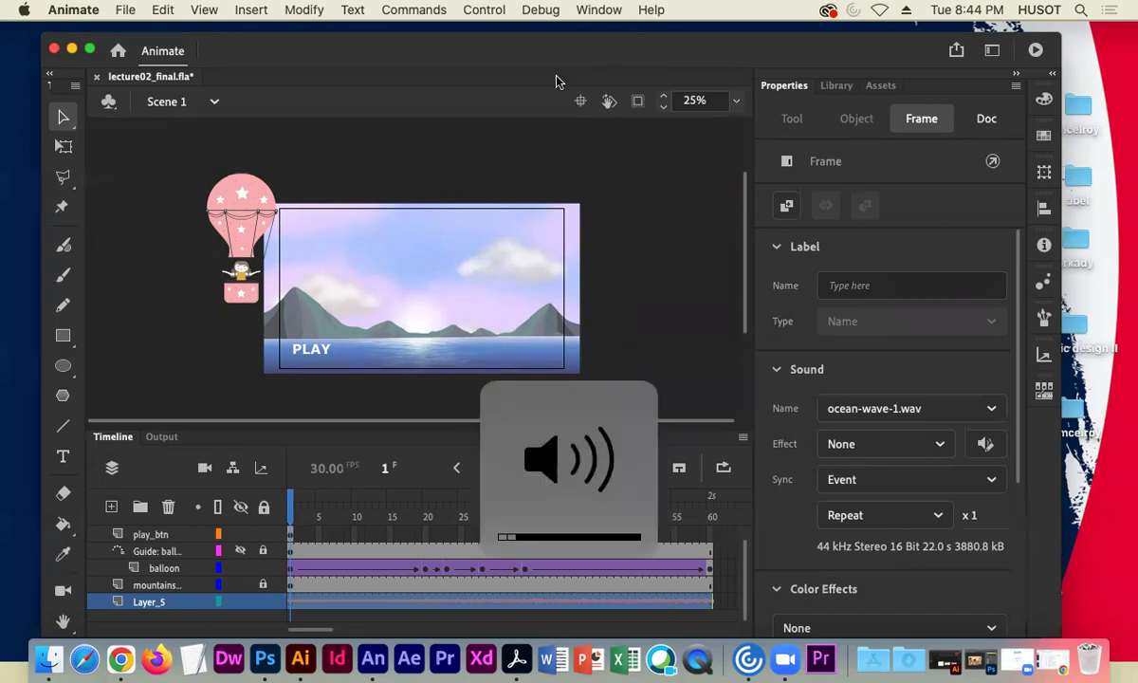
left_click(482, 11)
mouse_move(570, 187)
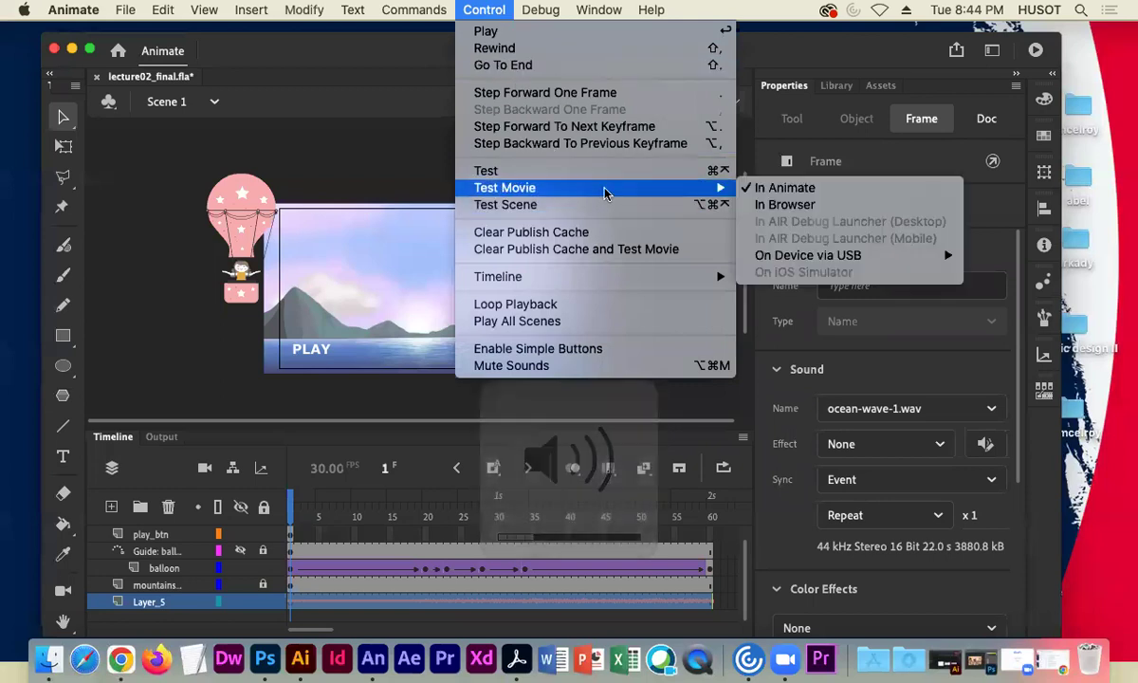
left_click(765, 193)
key("XF86AudioRaiseVolume")
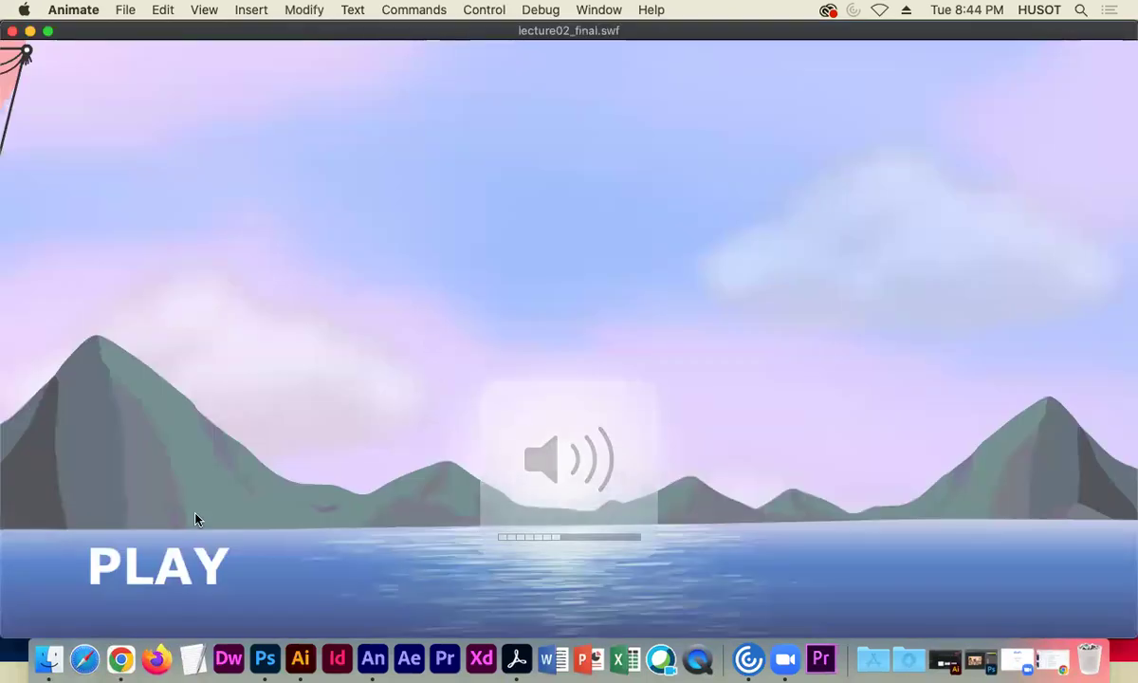
left_click(190, 545)
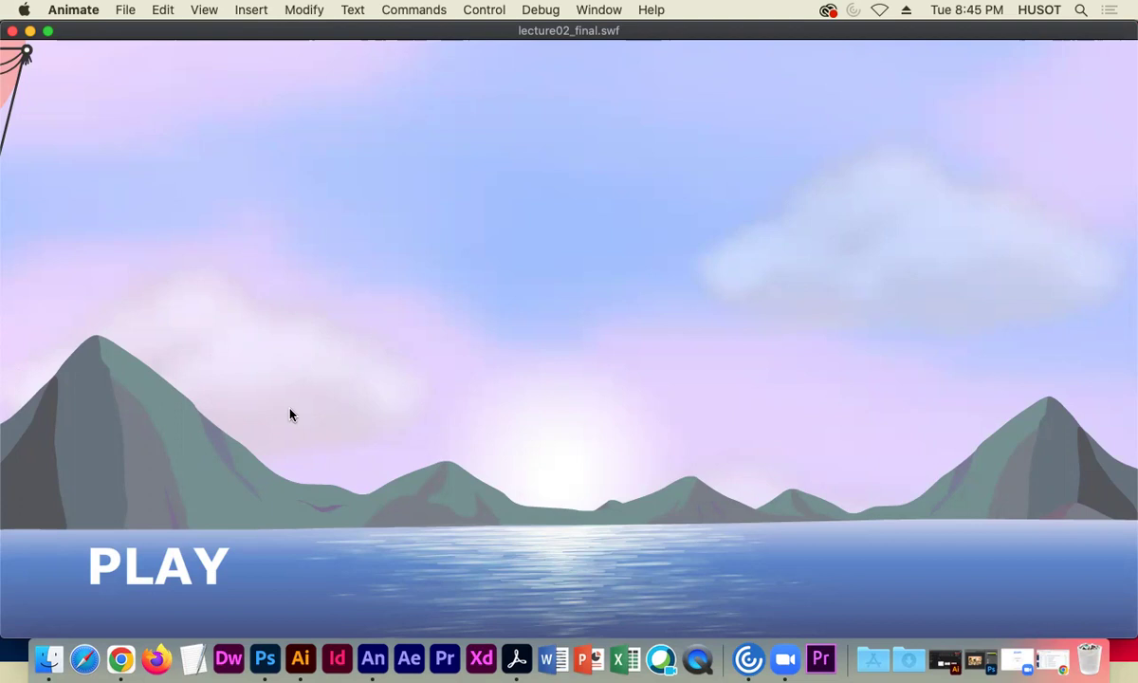
left_click(221, 567)
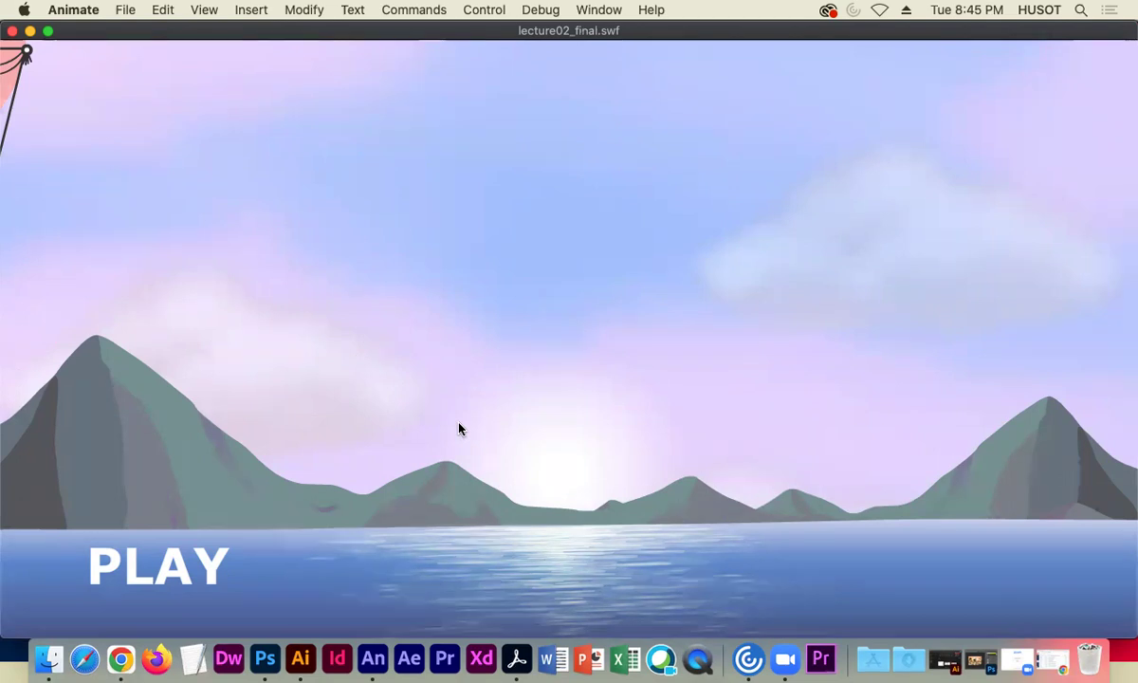
left_click(12, 33)
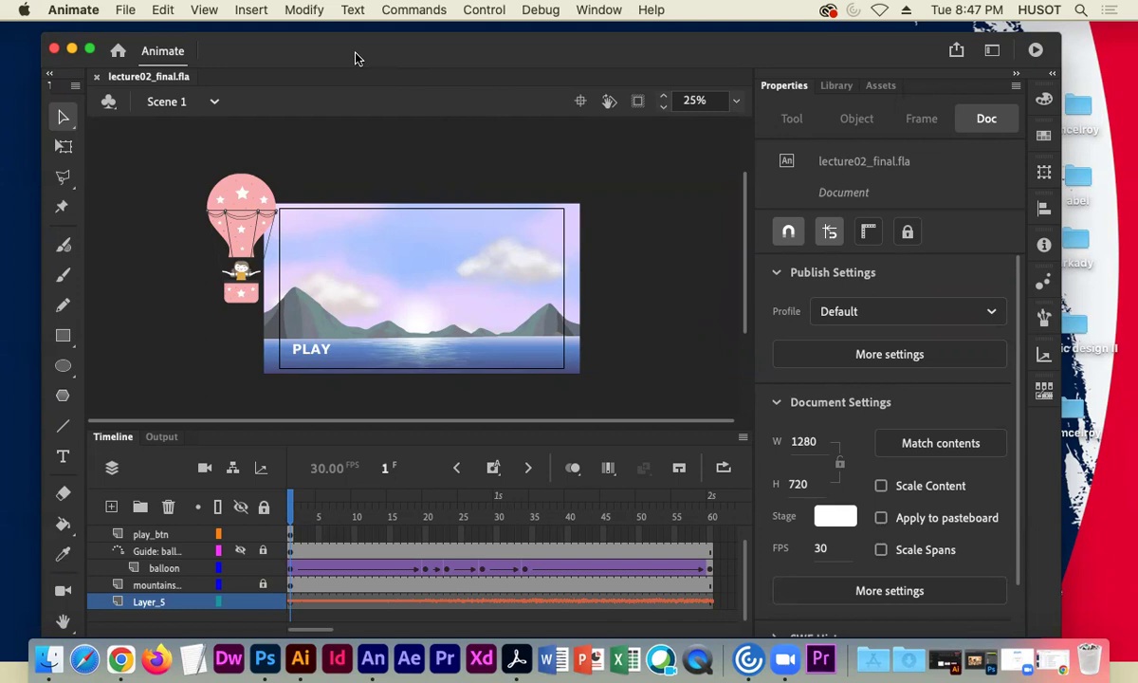
left_click_drag(306, 57, 297, 54)
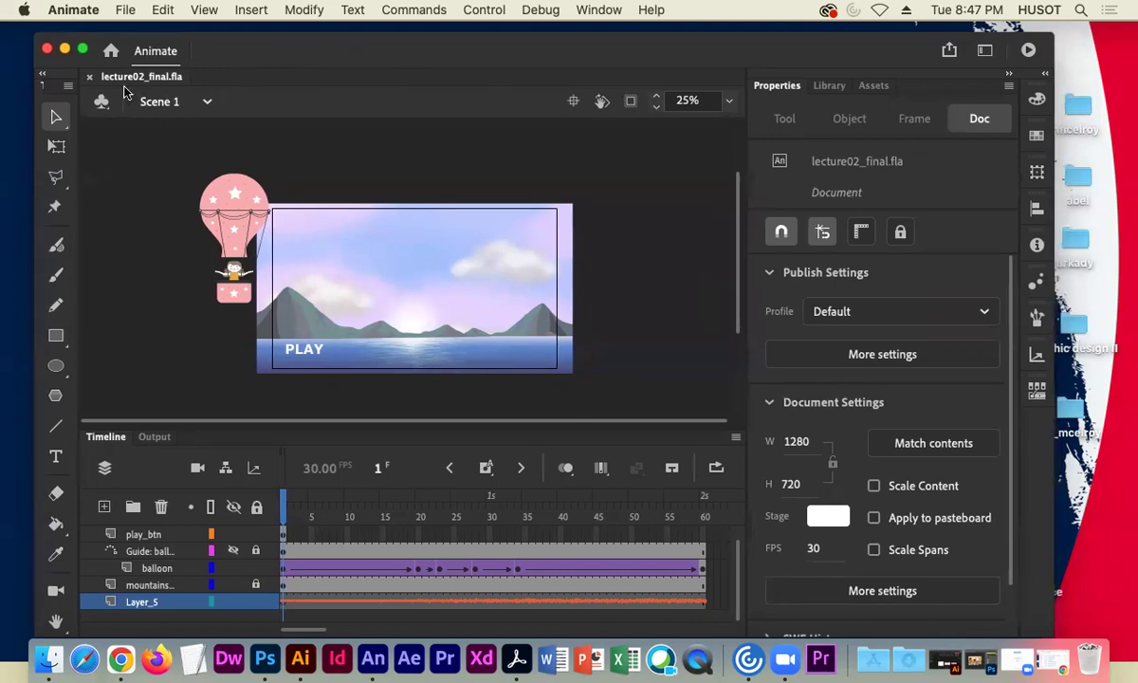